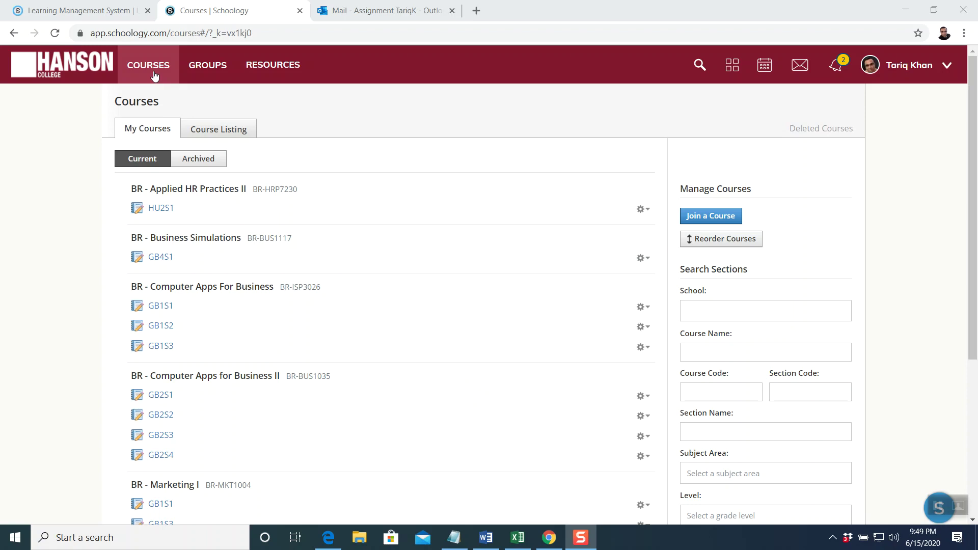
# Step: Open the GB2S1 section of Computer Apps for Business II from My Courses
pyautogui.click(905, 105)
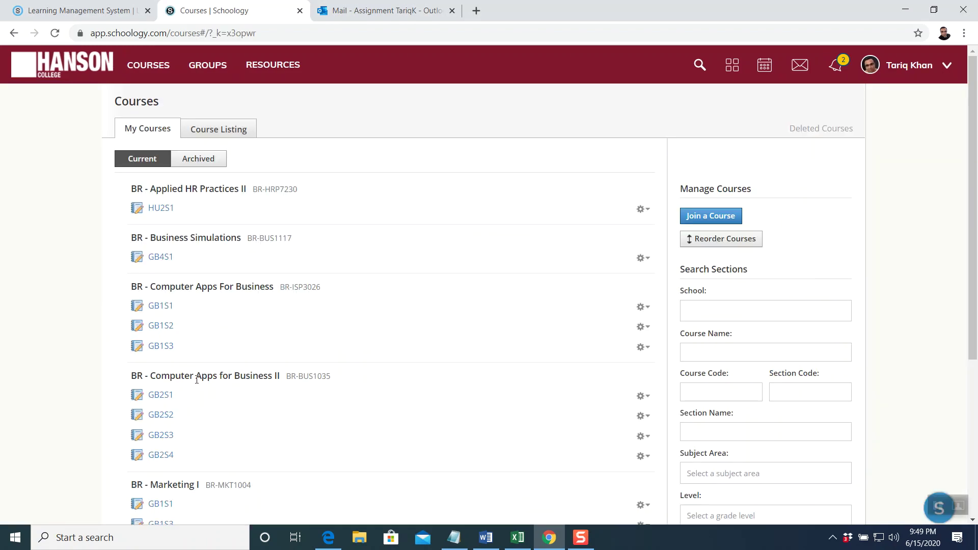
pyautogui.scroll(-5, 198, 388)
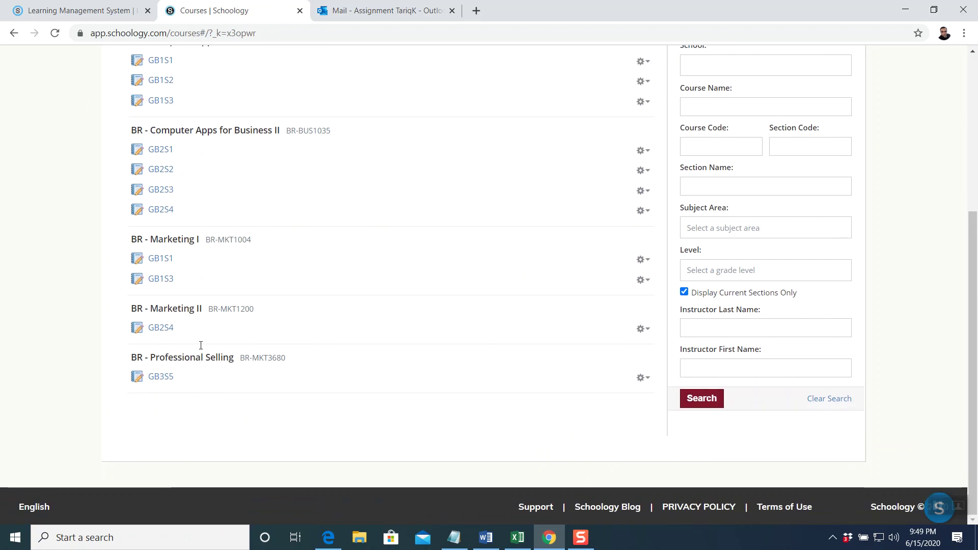
pyautogui.click(164, 150)
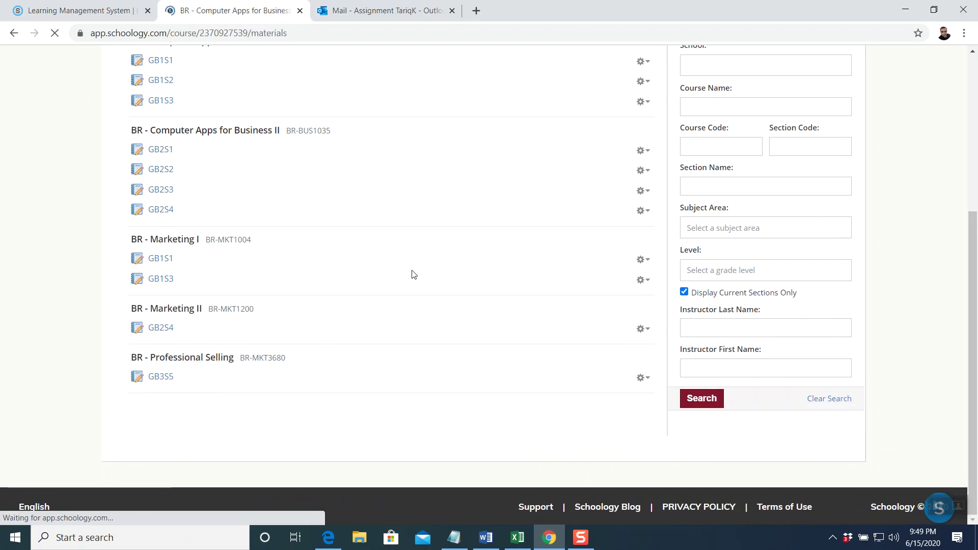
# Step: Open the Week # 7 - BUS1035 - Chapter Fields materials folder
pyautogui.scroll(-2, 449, 318)
pyautogui.scroll(-4, 448, 322)
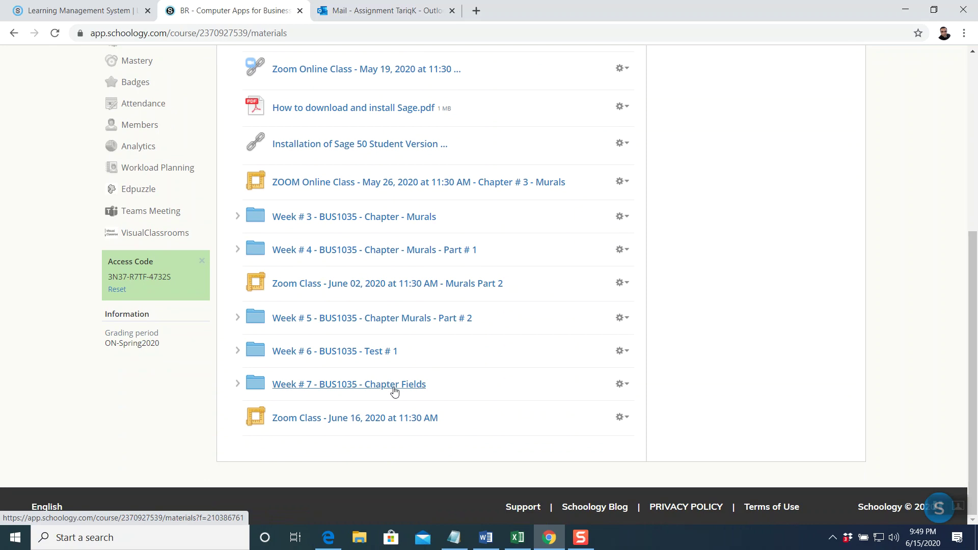
pyautogui.click(378, 386)
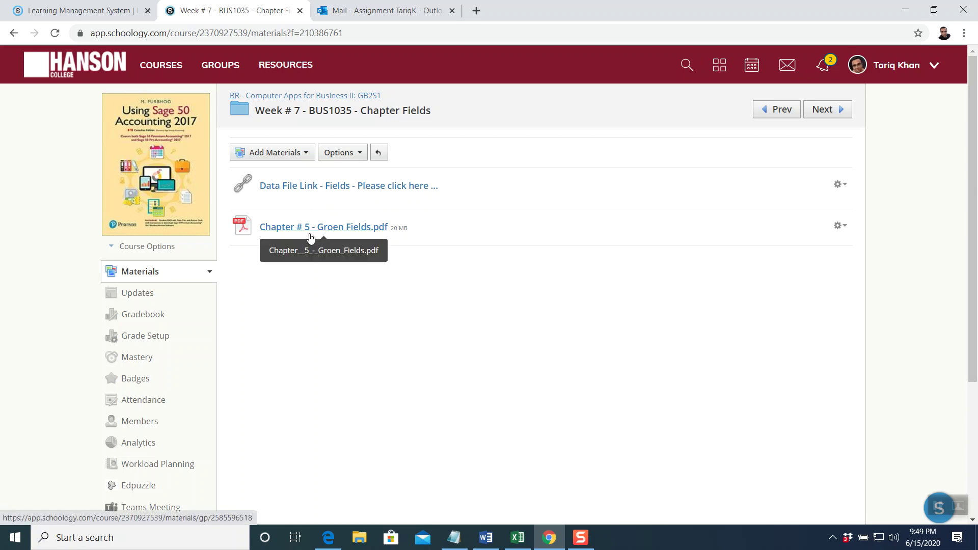
# Step: Open the Data File Link - Fields download, then close the Drive tab and minimise Chrome
pyautogui.click(330, 187)
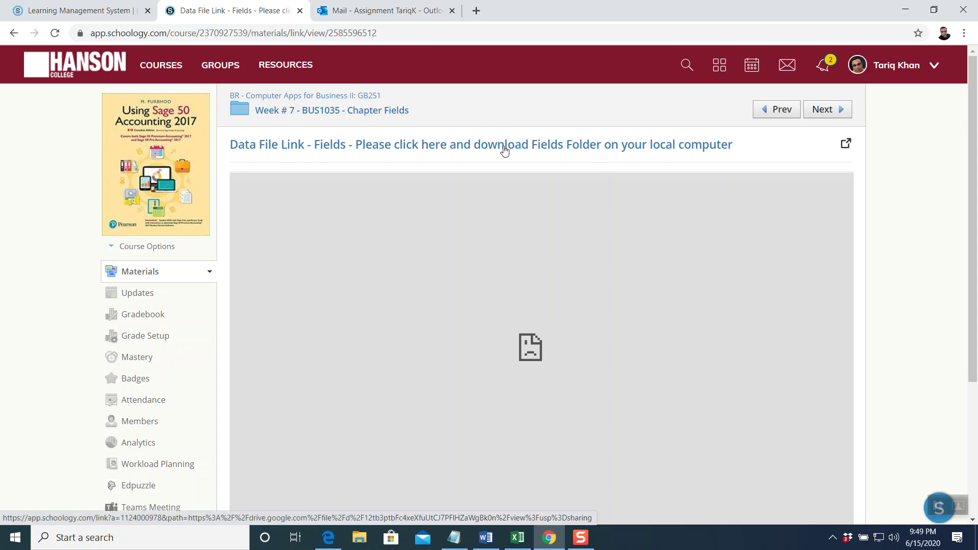
pyautogui.click(505, 148)
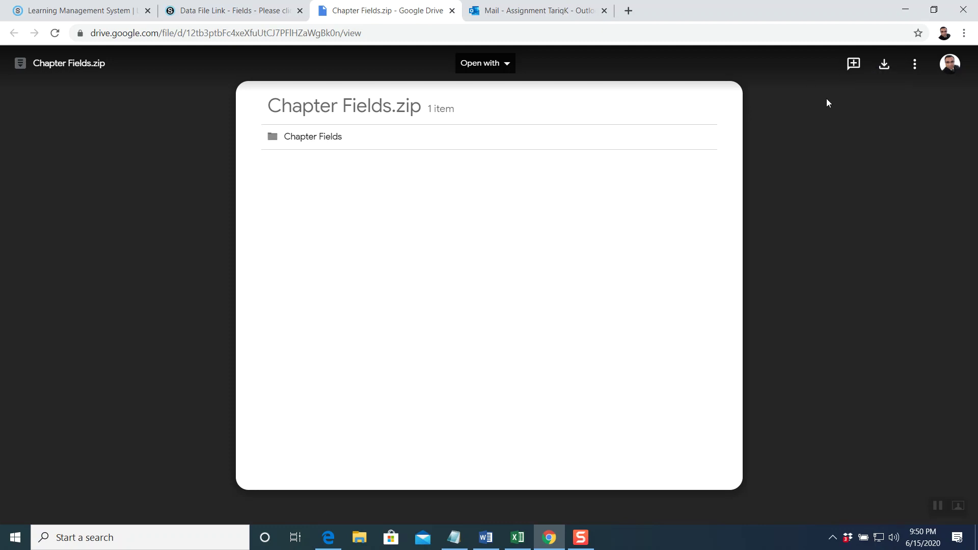
pyautogui.click(452, 11)
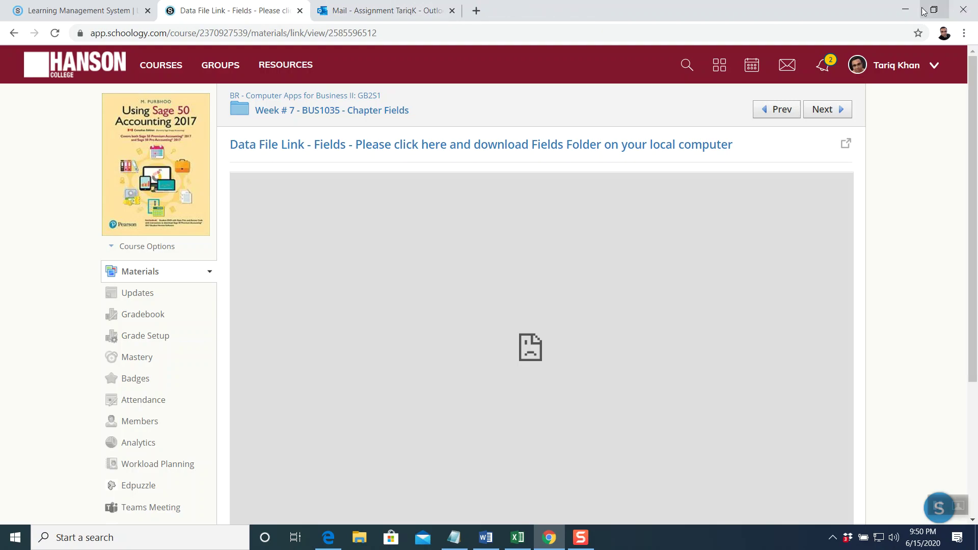
pyautogui.click(906, 10)
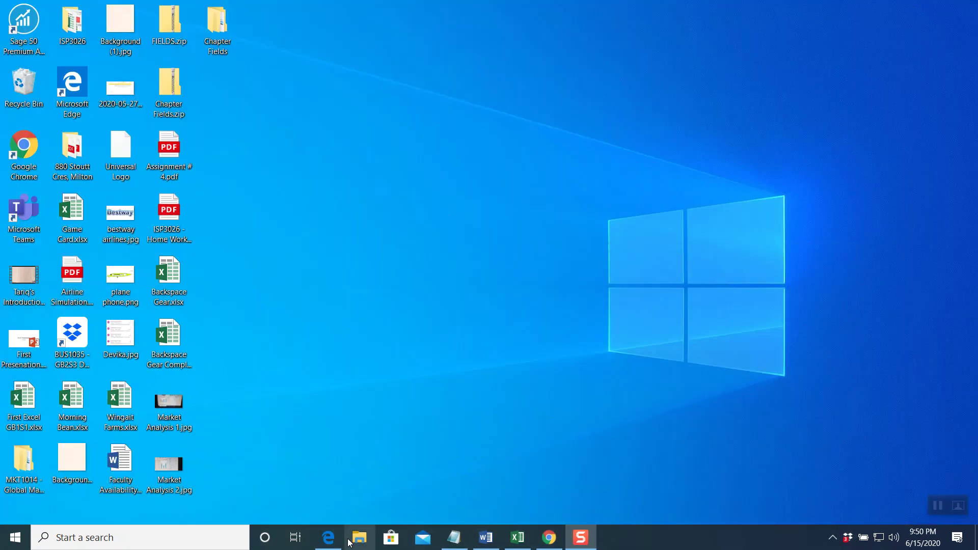
pyautogui.click(354, 540)
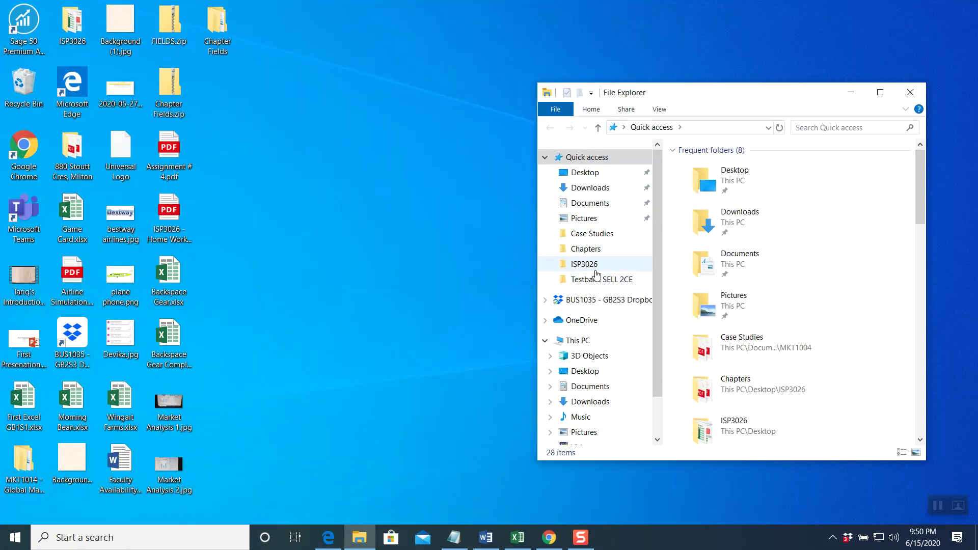
pyautogui.click(586, 188)
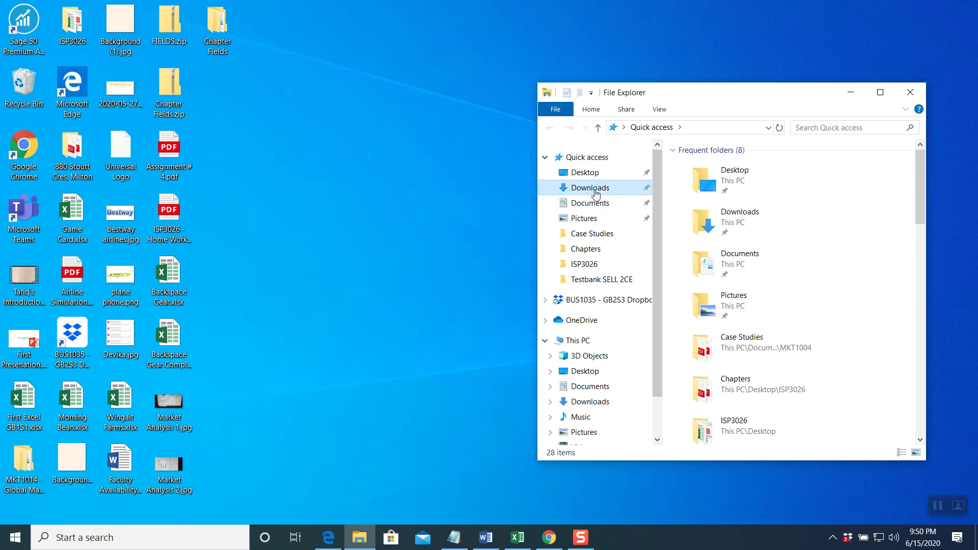
pyautogui.click(659, 110)
pyautogui.click(631, 139)
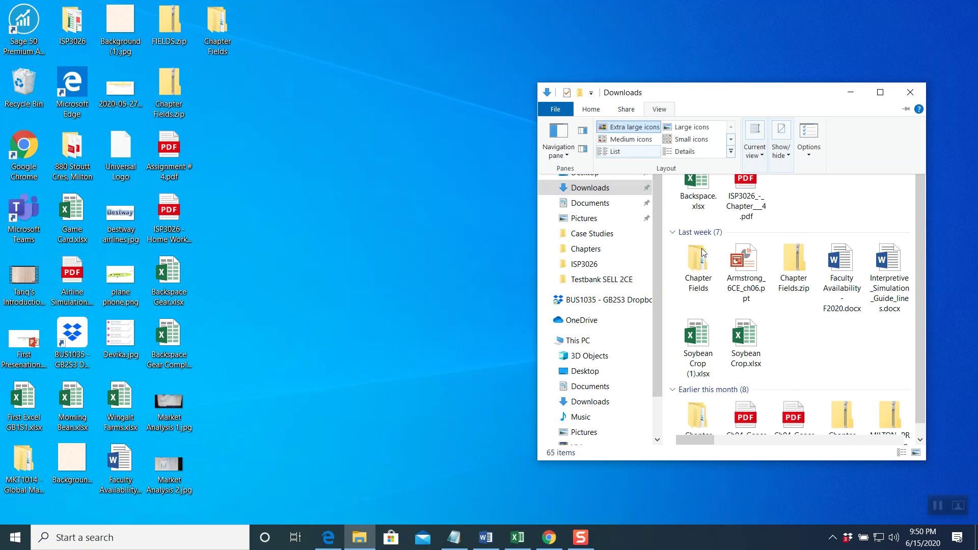
pyautogui.click(634, 127)
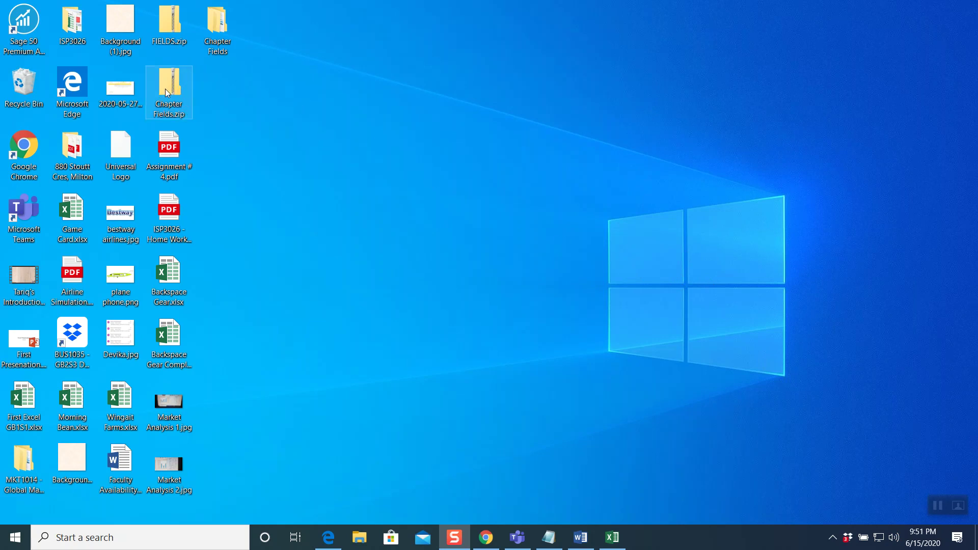
pyautogui.click(222, 39)
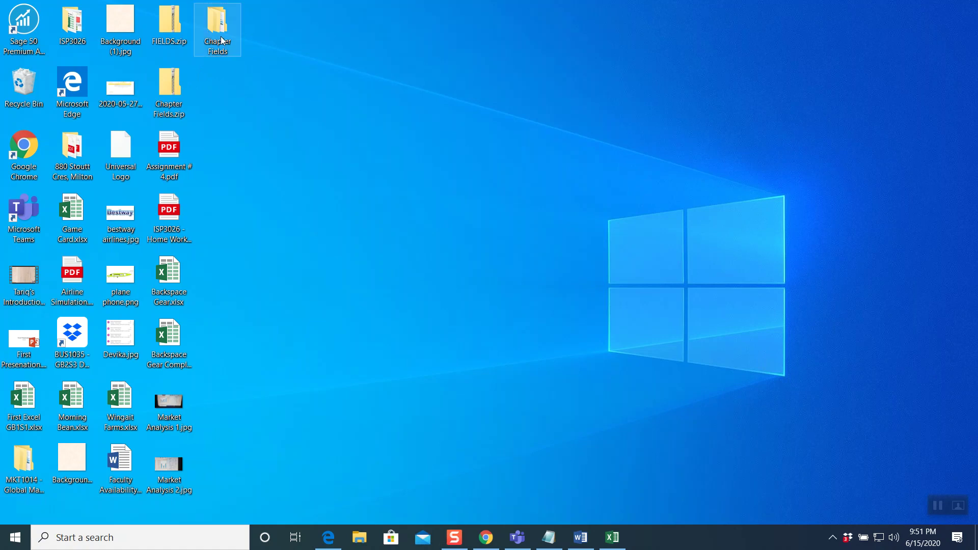
# Step: Launch FIELDS.SAI from Chapter Fields\Chapter Fields\FIELDS to start Sage 50
pyautogui.doubleClick(223, 40)
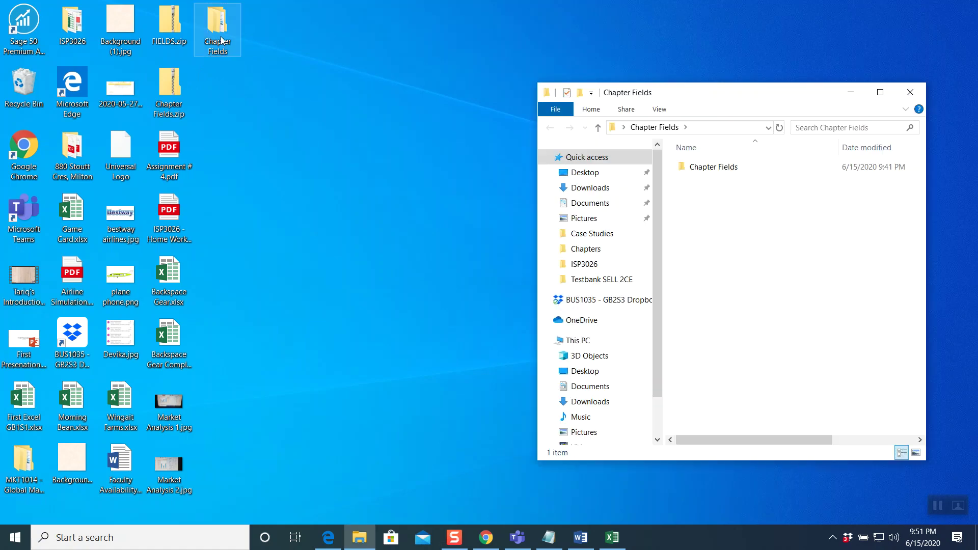
pyautogui.doubleClick(711, 167)
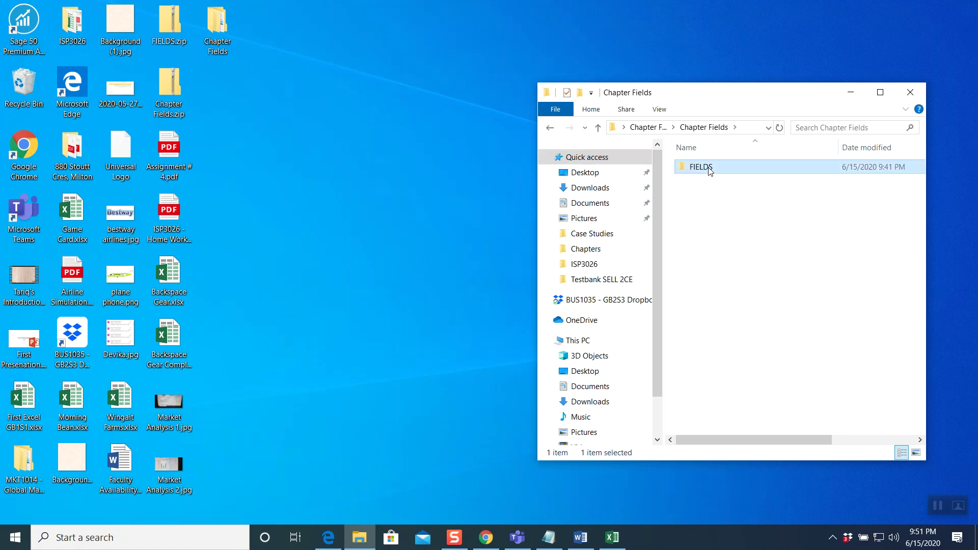
pyautogui.doubleClick(711, 168)
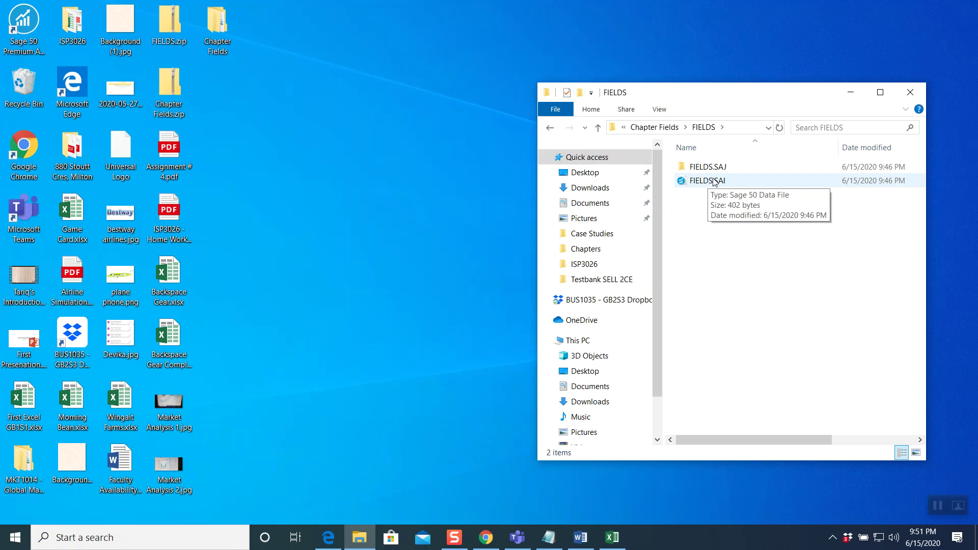
pyautogui.doubleClick(711, 182)
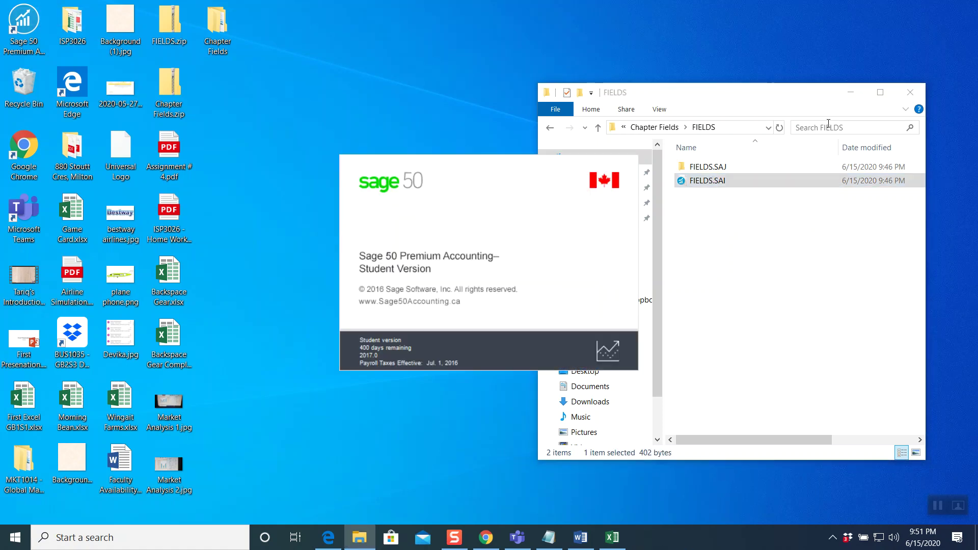
# Step: Minimise the FIELDS folder and review the PDF's Opening Data Files instructions before the session date prompt
pyautogui.click(857, 95)
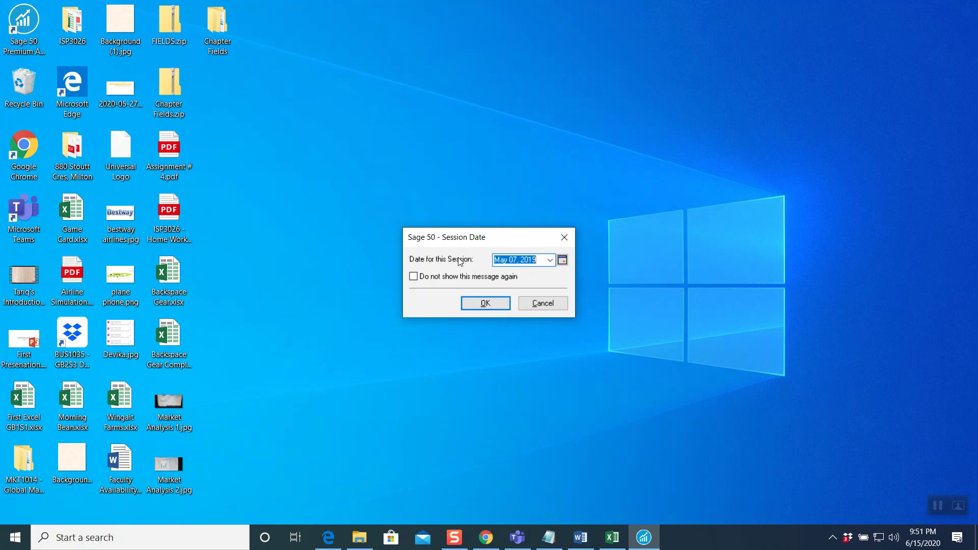
pyautogui.click(328, 537)
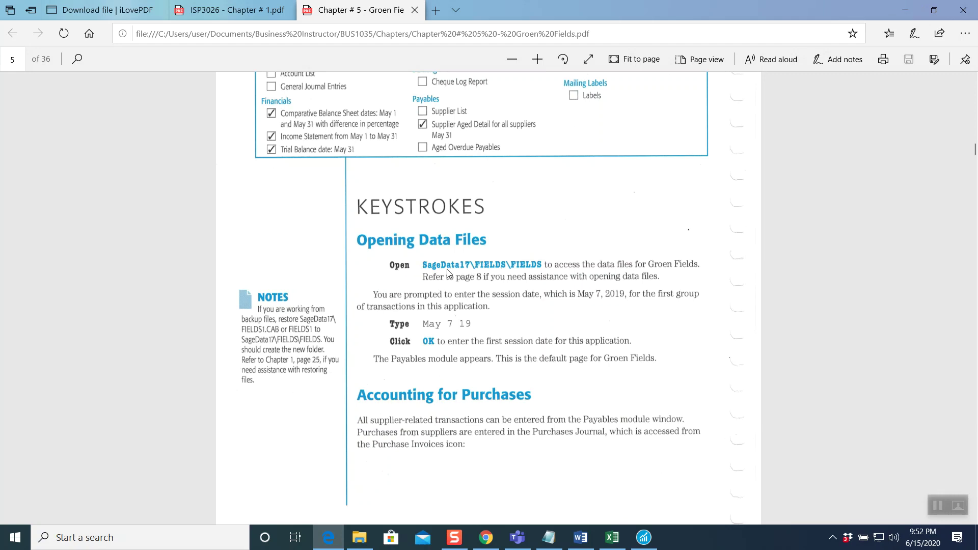
pyautogui.click(644, 541)
# Step: Pick May 07, 2019 as the session date and bring the chapter PDF back
pyautogui.moveTo(492, 194); pyautogui.dragTo(639, 193)
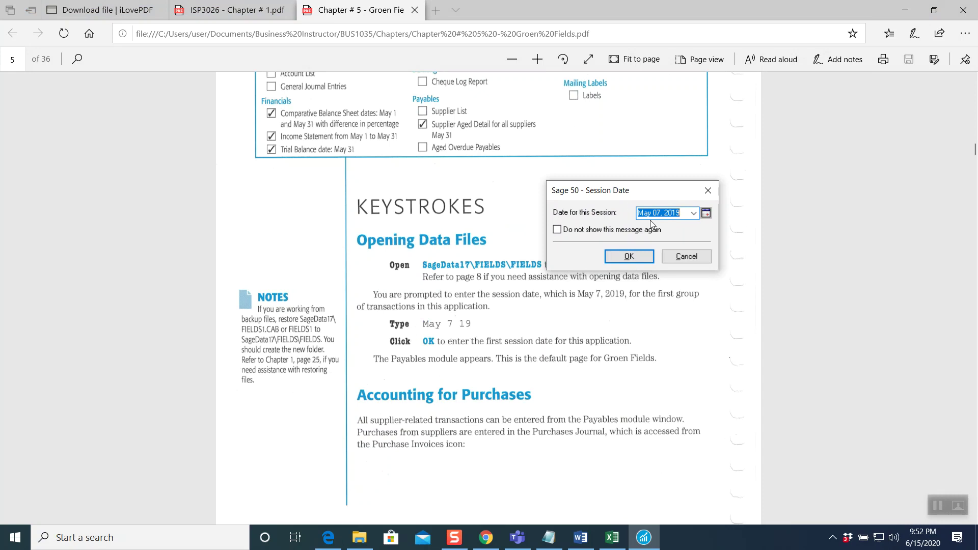
pyautogui.click(705, 214)
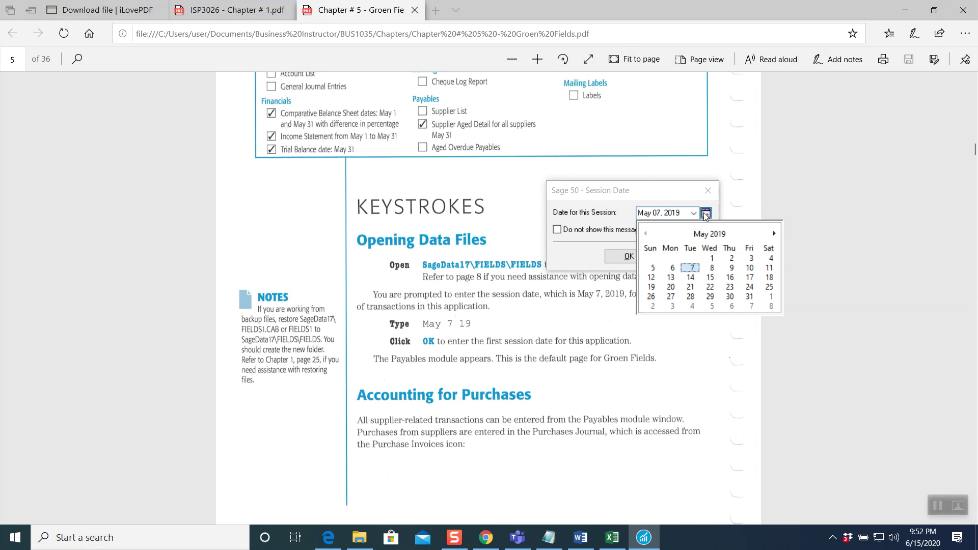
pyautogui.click(687, 266)
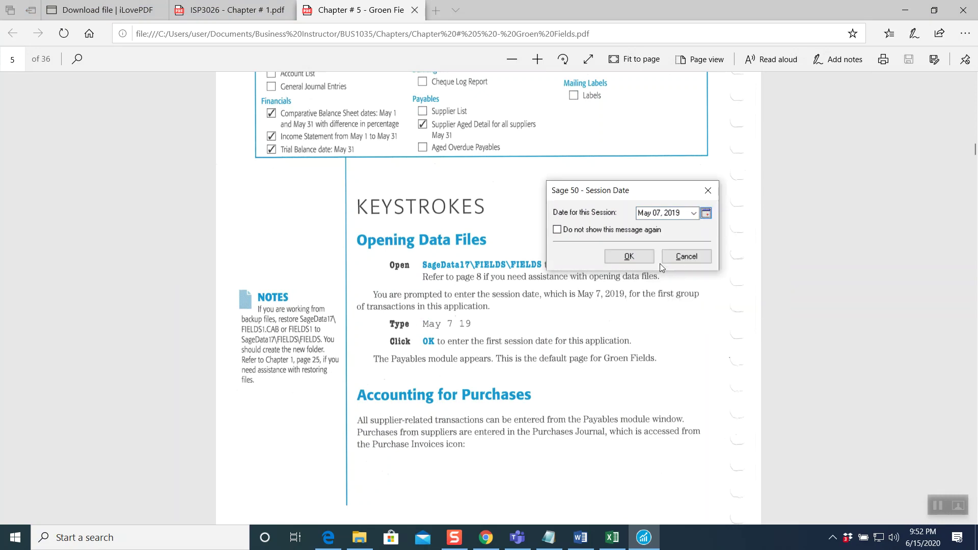
pyautogui.click(635, 259)
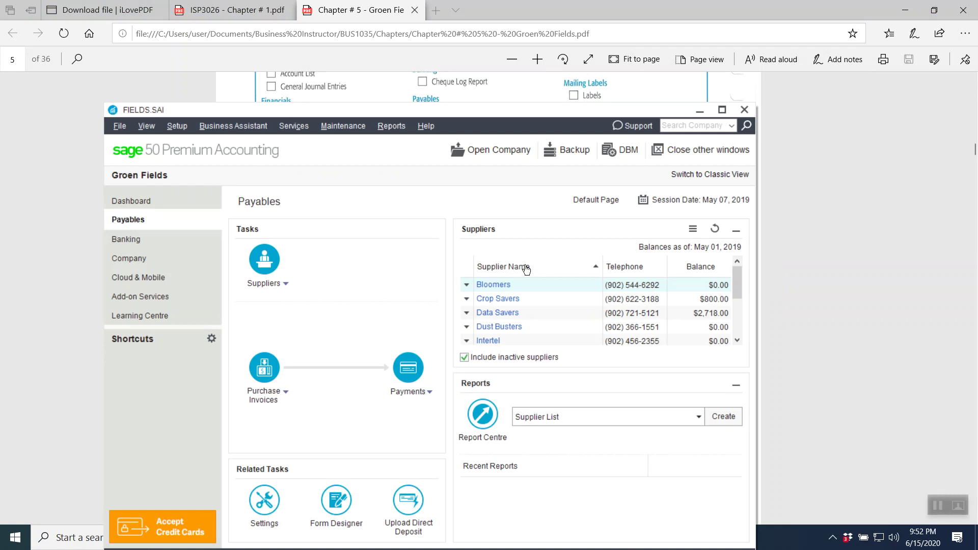
pyautogui.moveTo(448, 116); pyautogui.dragTo(355, 22)
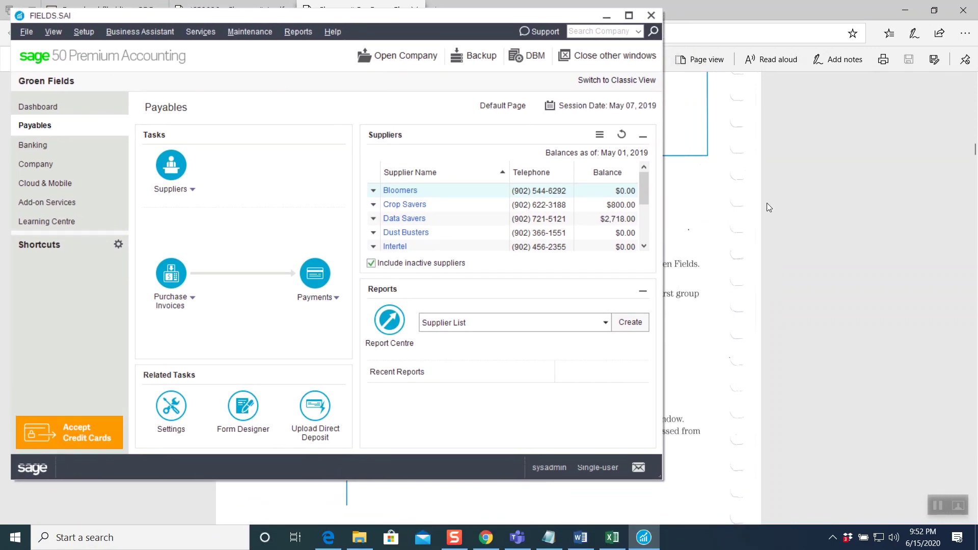
pyautogui.click(719, 232)
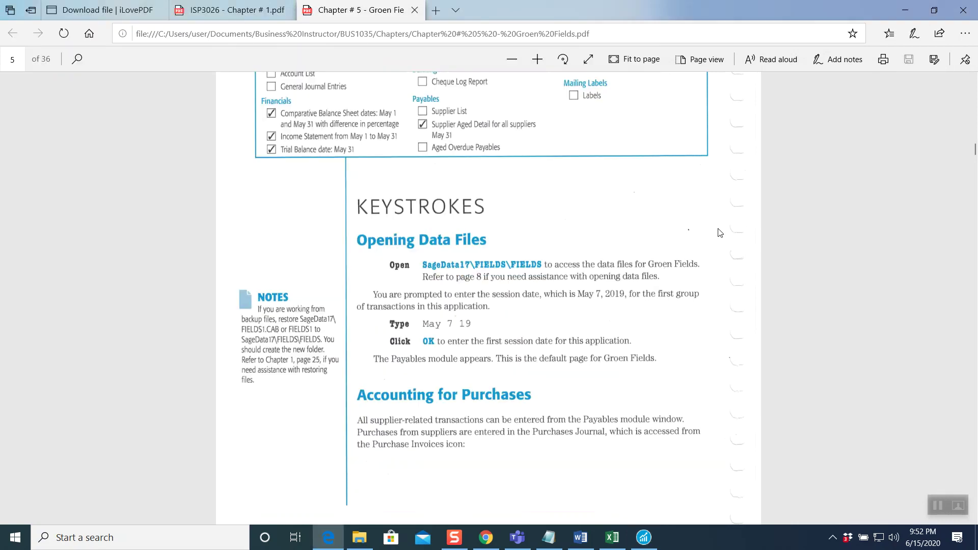
# Step: Read the Chapter 5 PDF down to Purchase Invoice #DS-642, then switch to Word
pyautogui.scroll(-2, 703, 243)
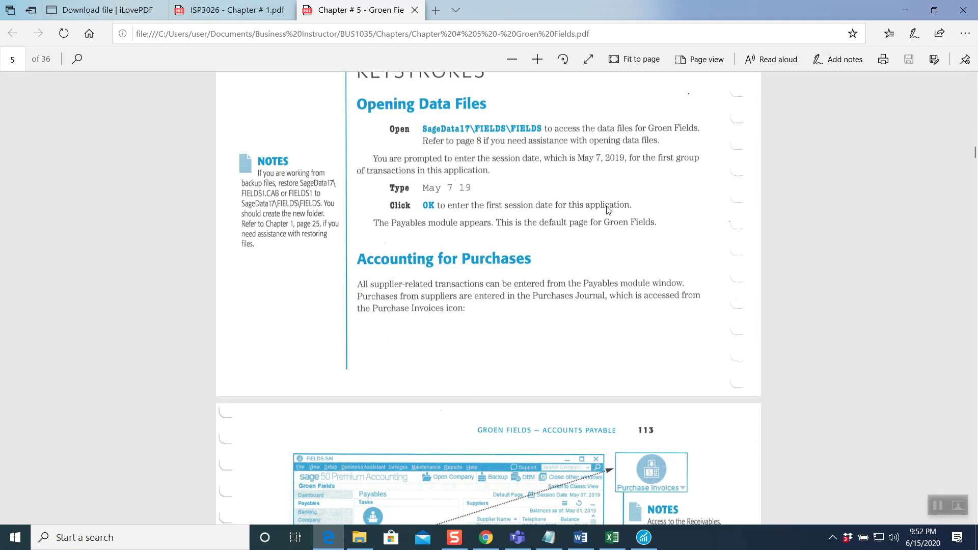
pyautogui.scroll(-1, 607, 209)
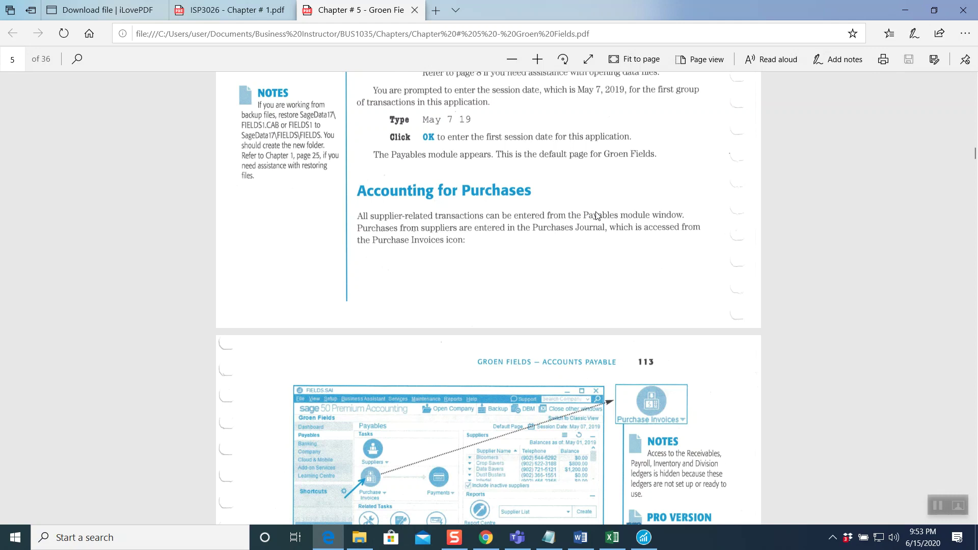
pyautogui.scroll(-3, 497, 217)
pyautogui.scroll(-3, 497, 217)
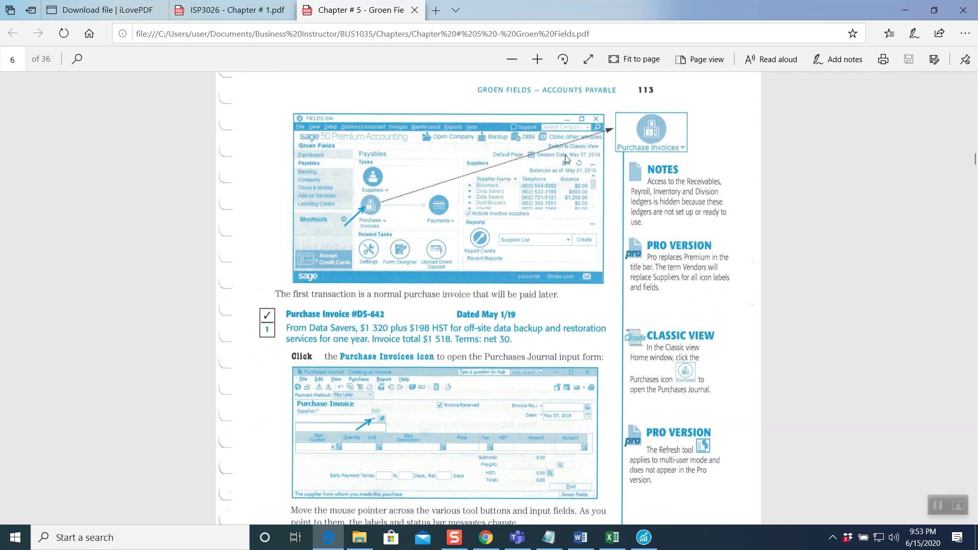
pyautogui.scroll(-3, 376, 198)
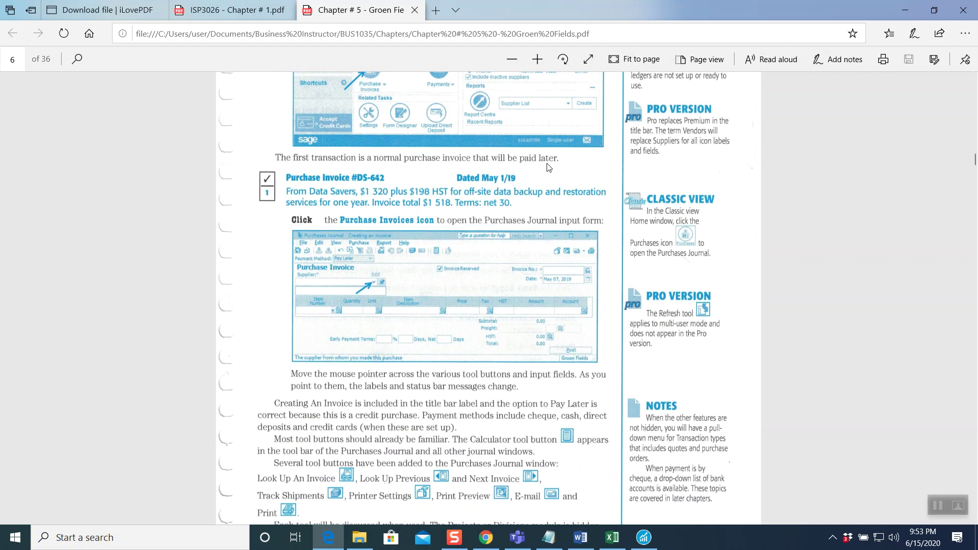
pyautogui.scroll(-2, 331, 184)
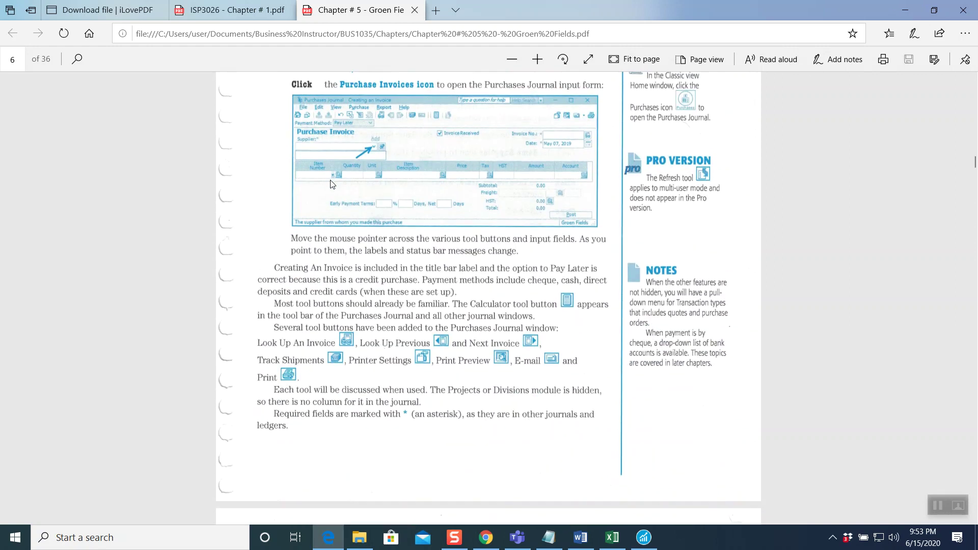
pyautogui.scroll(2, 330, 184)
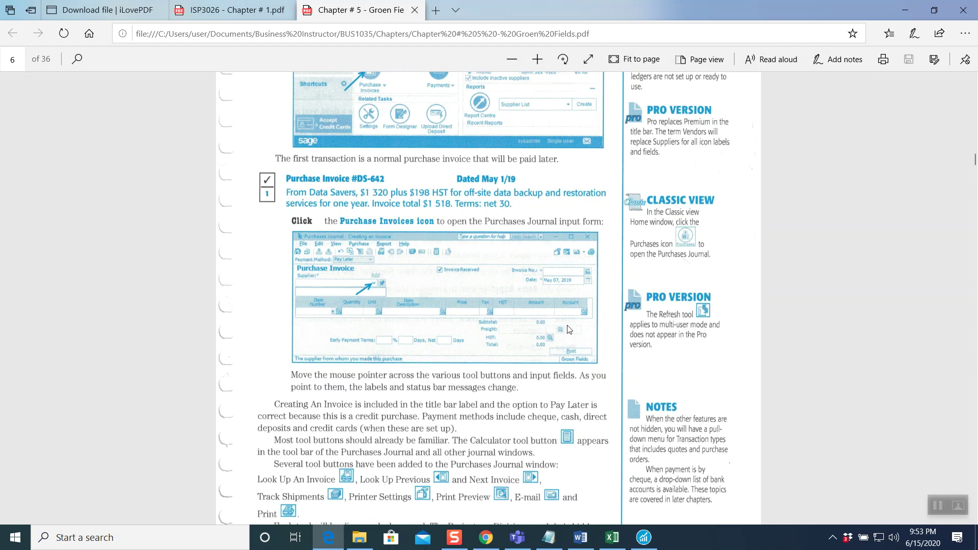
pyautogui.click(940, 506)
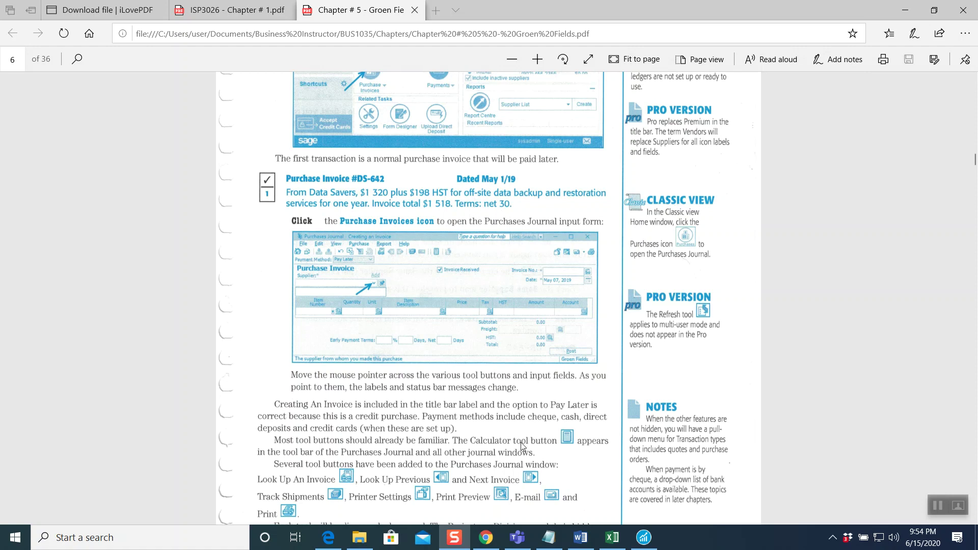
pyautogui.click(579, 538)
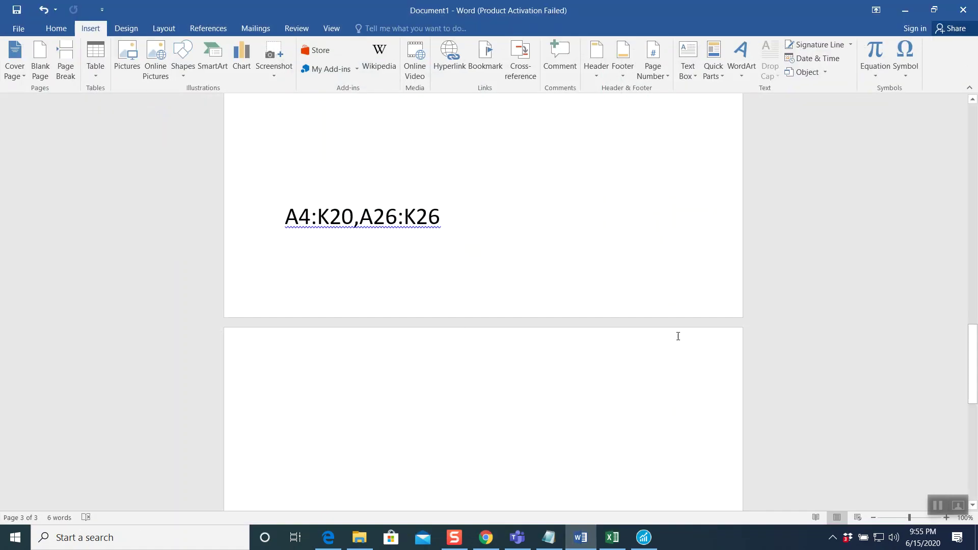
# Step: Change the explanation's first line from 5/15, n/45 to 2/10, n/45
pyautogui.moveTo(973, 365); pyautogui.dragTo(973, 144)
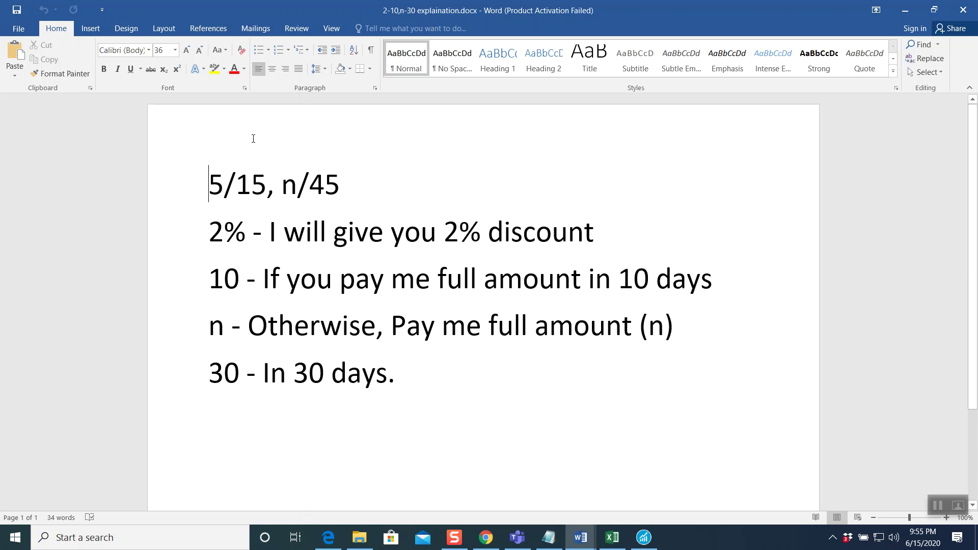
pyautogui.press('Delete')
pyautogui.write('2')
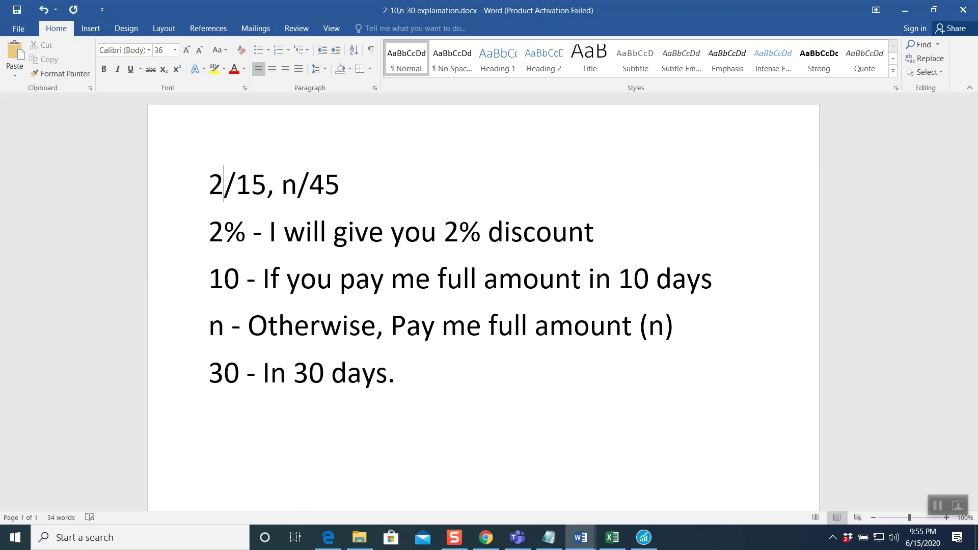
pyautogui.press('Right')
pyautogui.press('Right')
pyautogui.press('Right')
pyautogui.press('BackSpace')
pyautogui.write('0')
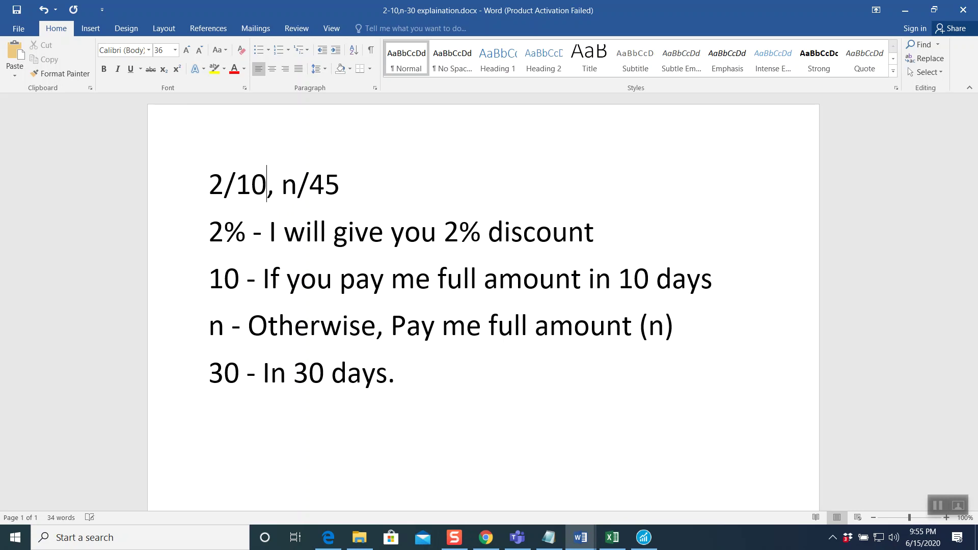
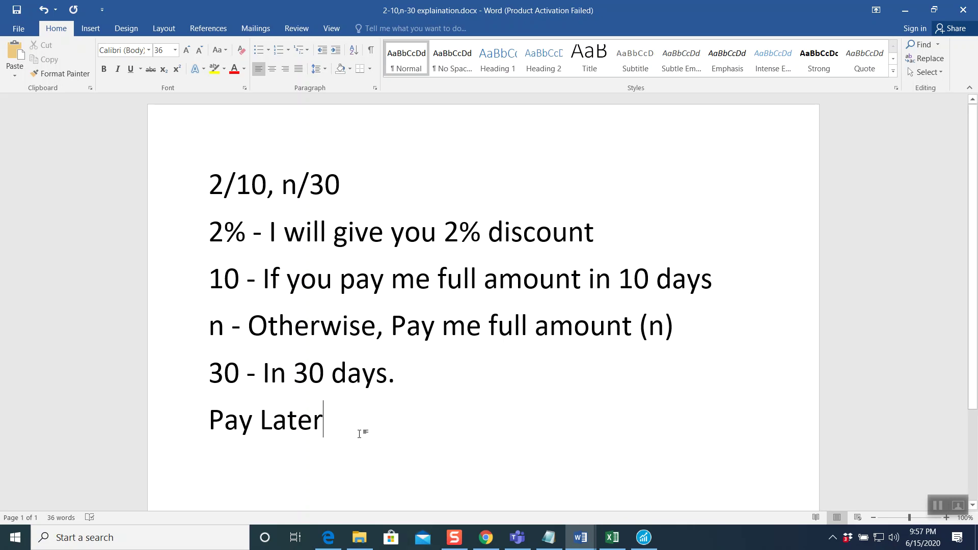
# Step: Check the textbook, then bring the Groen Fields Payables page in Sage 50 to the front
pyautogui.click(645, 538)
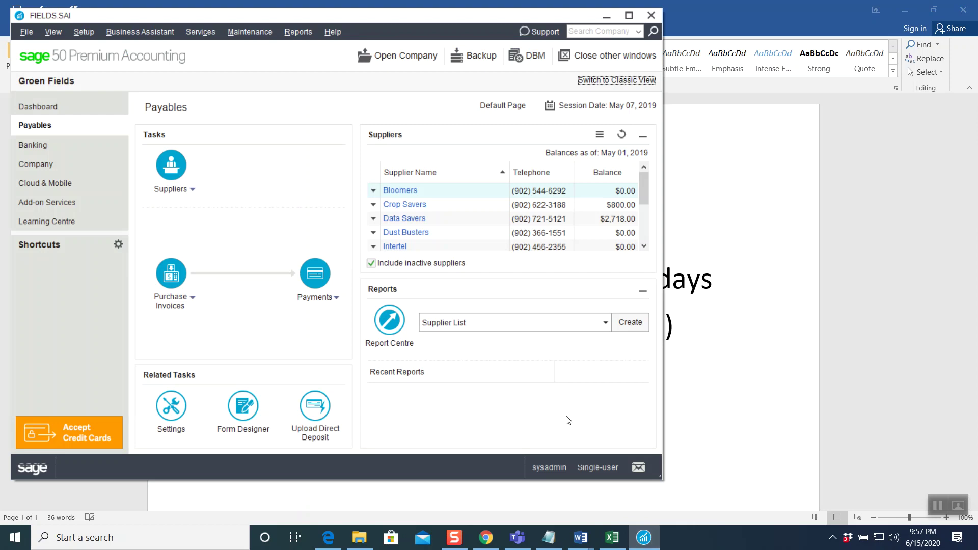
pyautogui.click(330, 537)
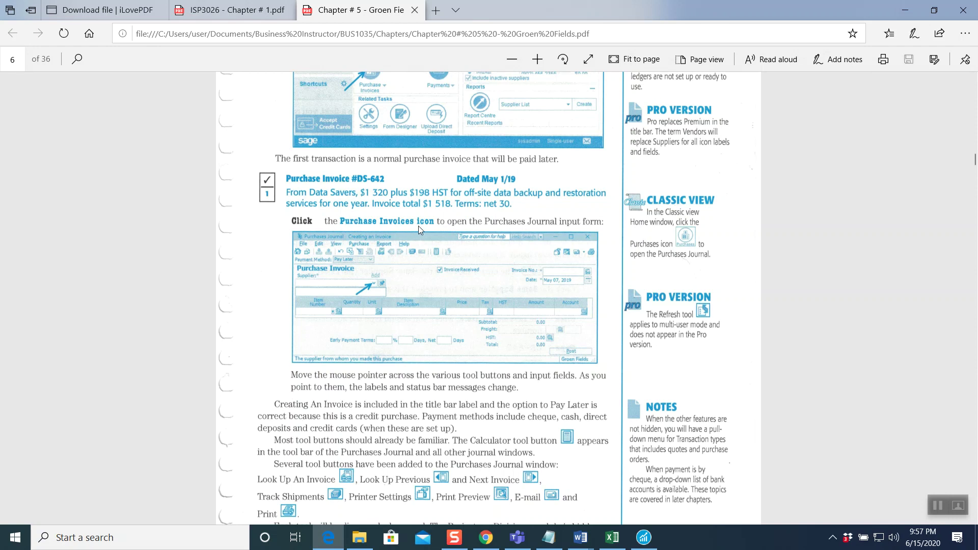
pyautogui.click(644, 537)
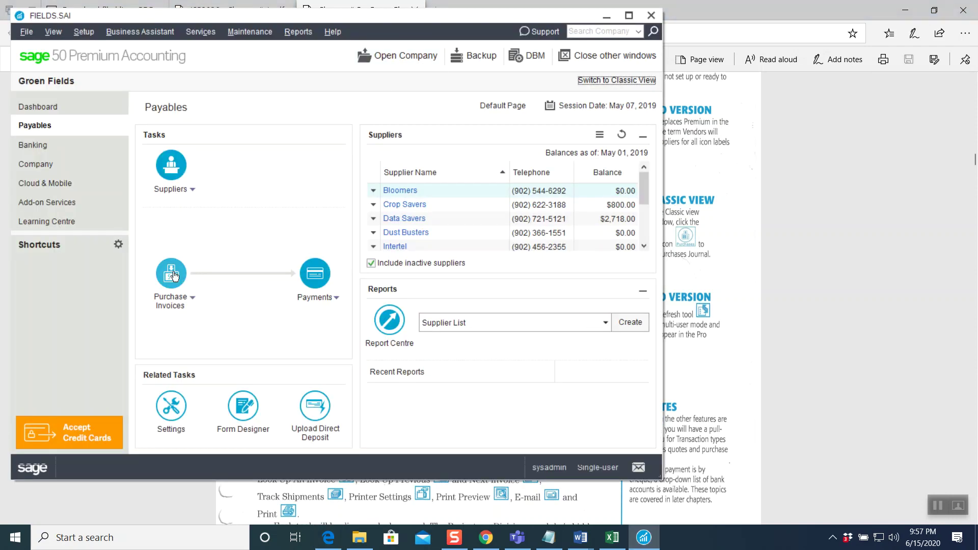
# Step: Start a new purchase invoice via Create Invoice, with the Purchases Journal at upper left
pyautogui.click(196, 303)
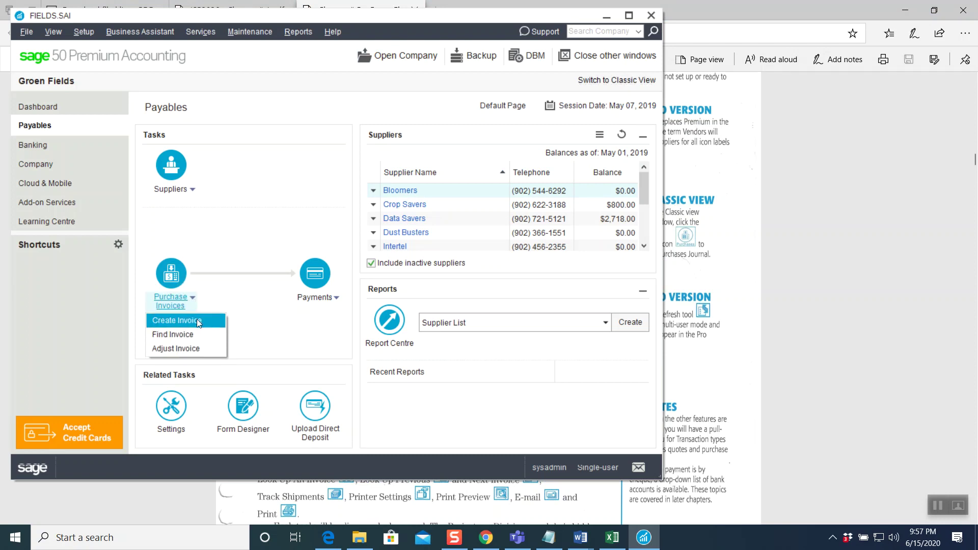
pyautogui.click(195, 319)
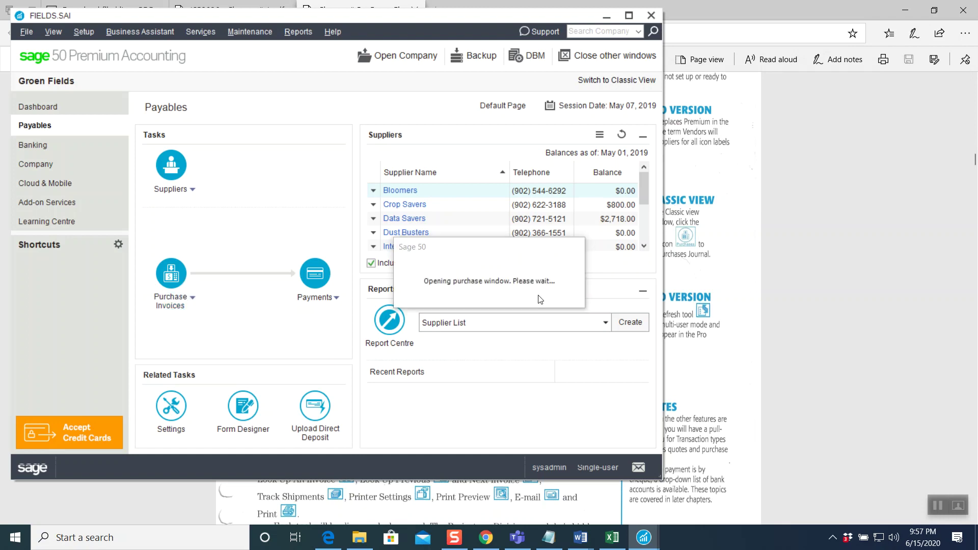
pyautogui.moveTo(370, 21); pyautogui.dragTo(313, 90)
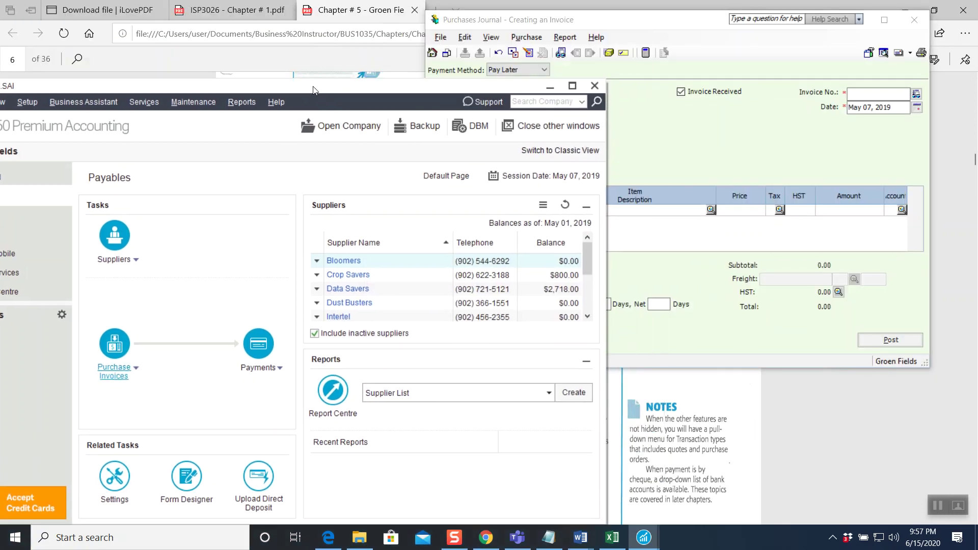
pyautogui.click(550, 86)
pyautogui.moveTo(692, 25); pyautogui.dragTo(286, 48)
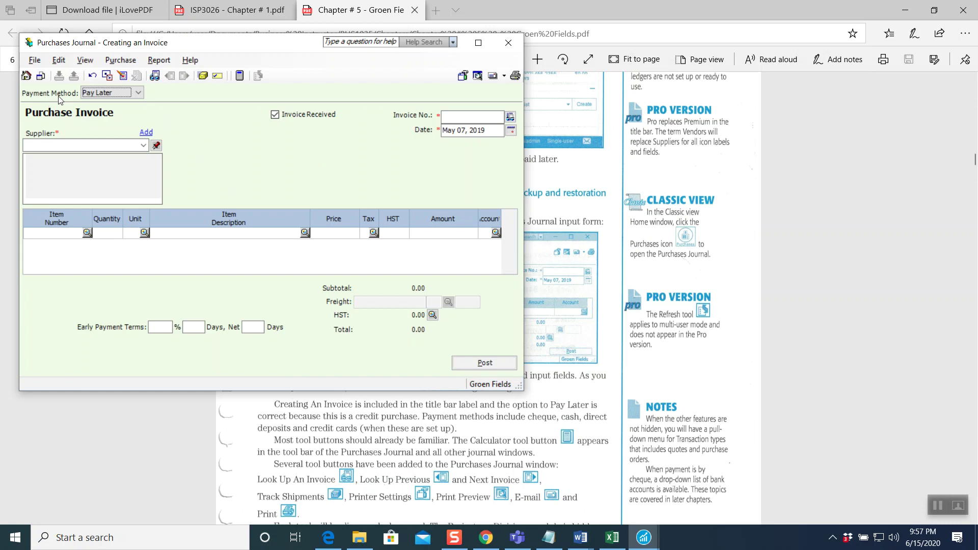
pyautogui.click(138, 94)
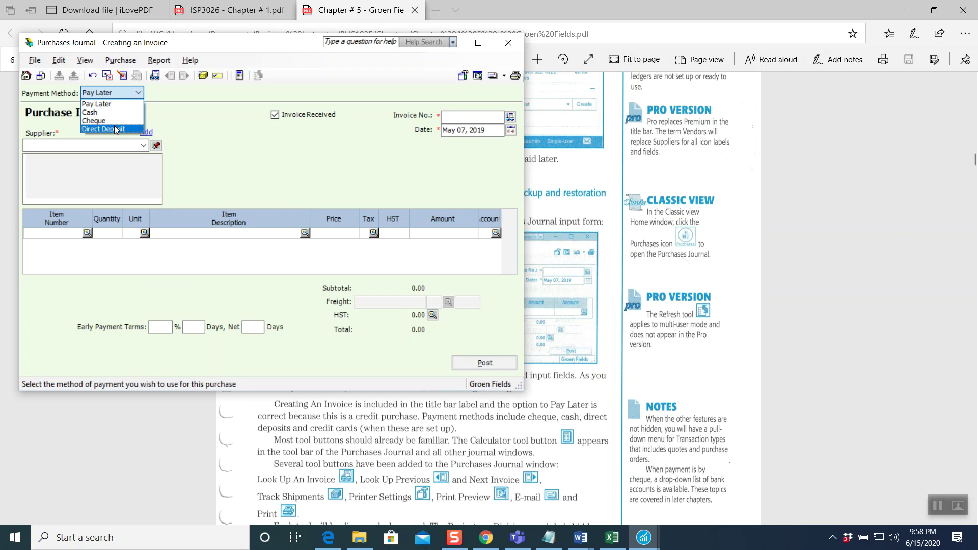
pyautogui.click(113, 104)
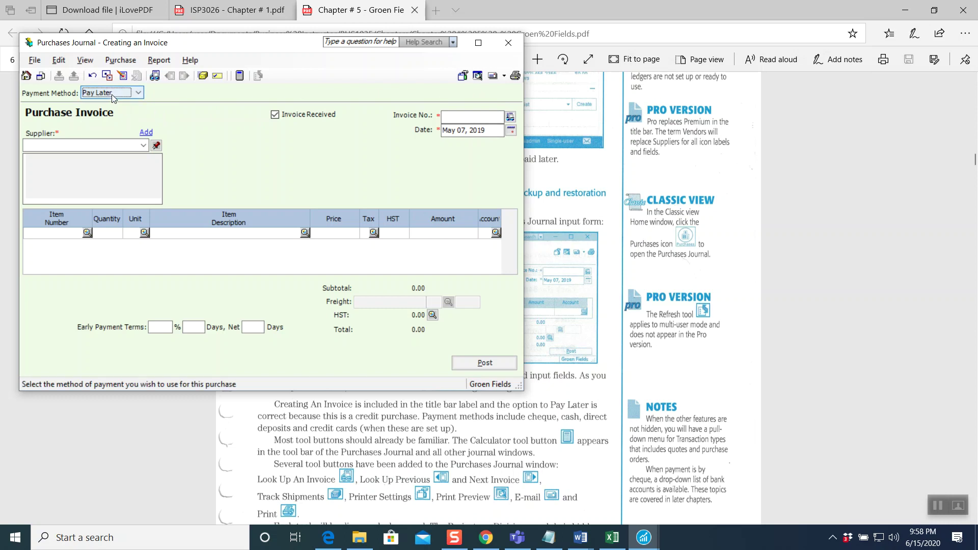
# Step: Enter invoice number DS-642 and pick May 1, 2019 as the invoice date
pyautogui.click(453, 117)
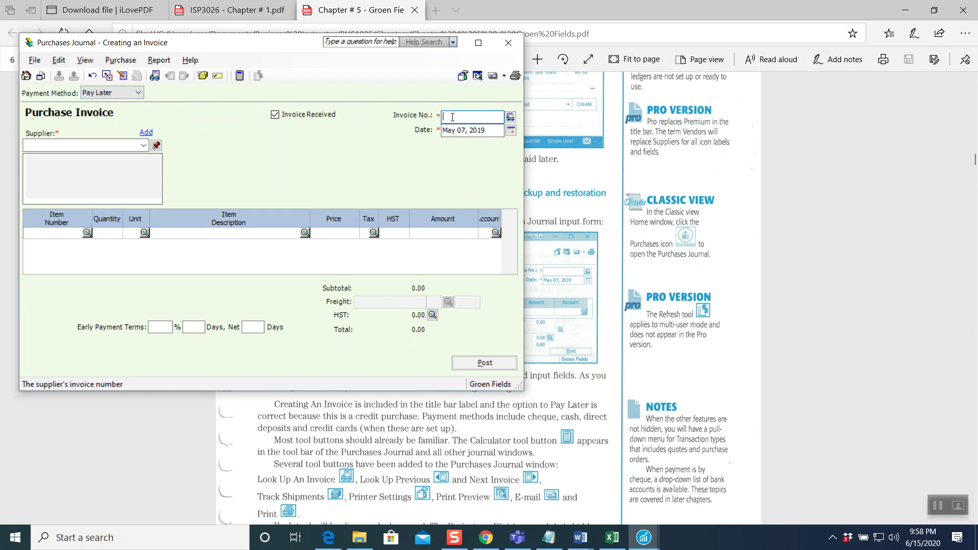
pyautogui.moveTo(261, 42); pyautogui.dragTo(693, 25)
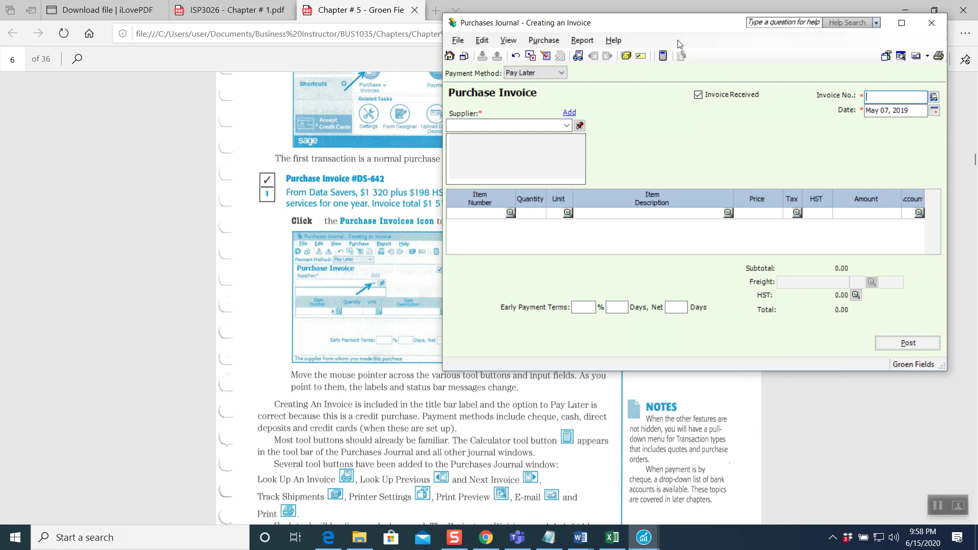
pyautogui.write('DS-642')
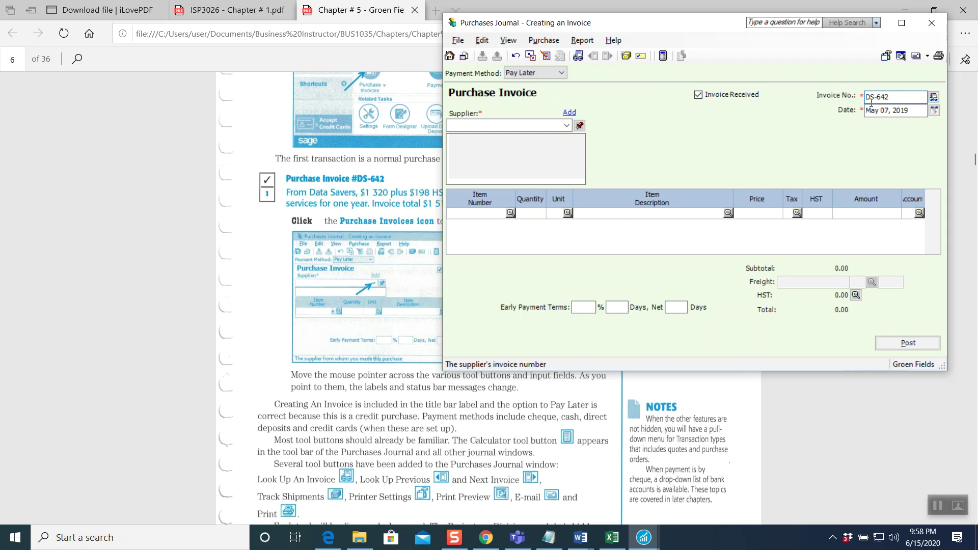
pyautogui.press('Tab')
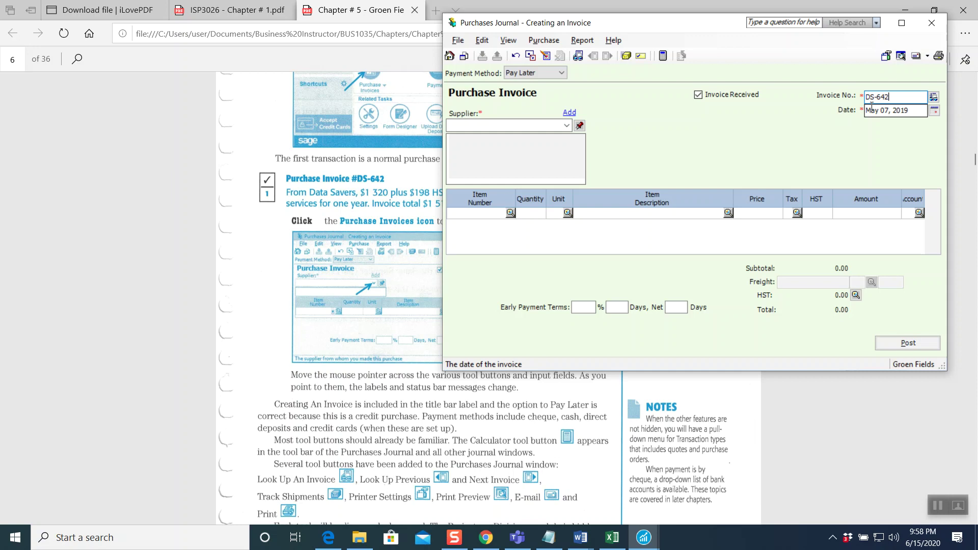
pyautogui.moveTo(683, 30); pyautogui.dragTo(261, 28)
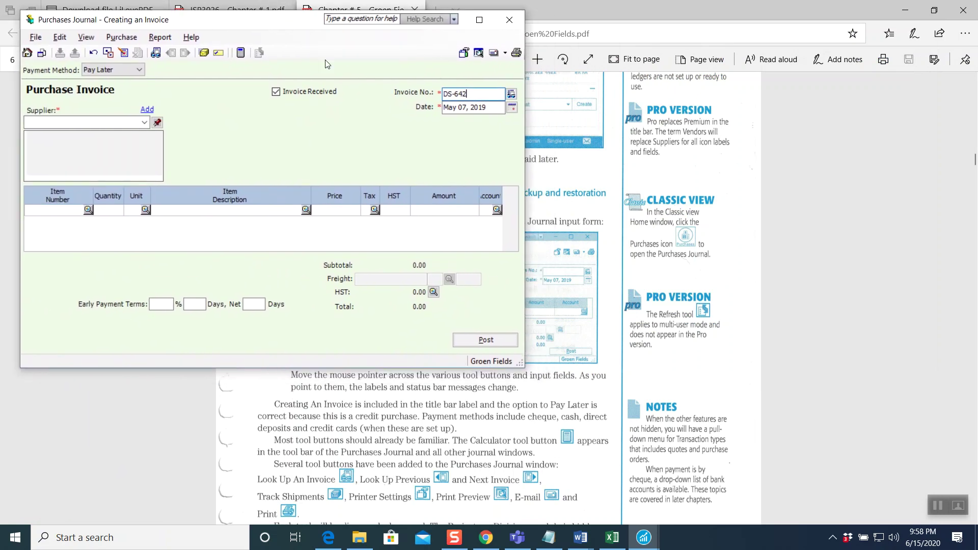
pyautogui.click(512, 107)
pyautogui.click(518, 157)
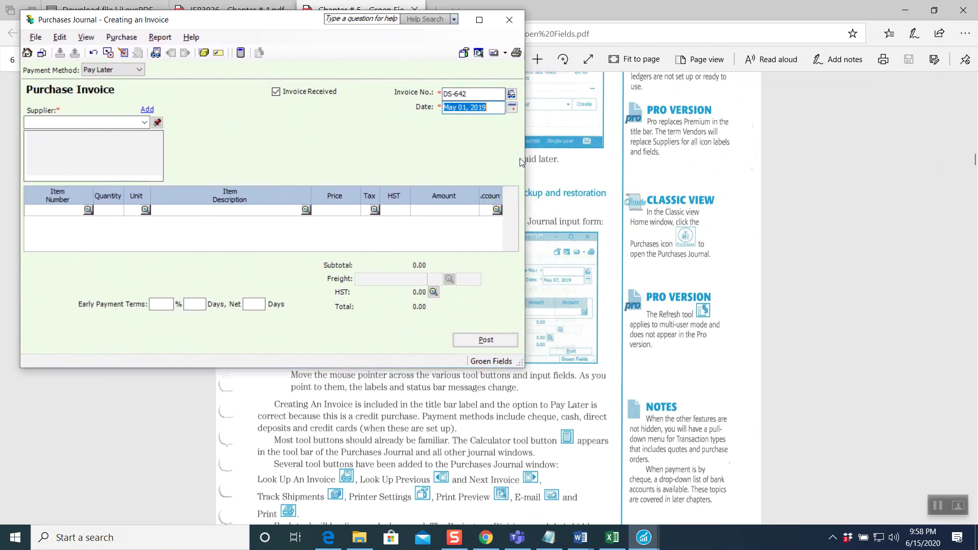
pyautogui.moveTo(263, 26); pyautogui.dragTo(713, 21)
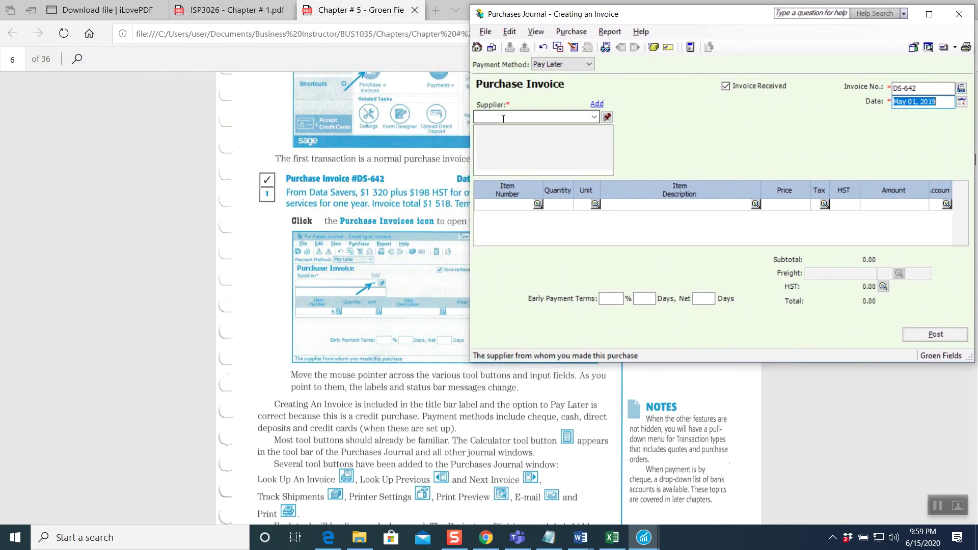
# Step: Choose Data Savers as the supplier and maximize the Purchases Journal window
pyautogui.click(594, 118)
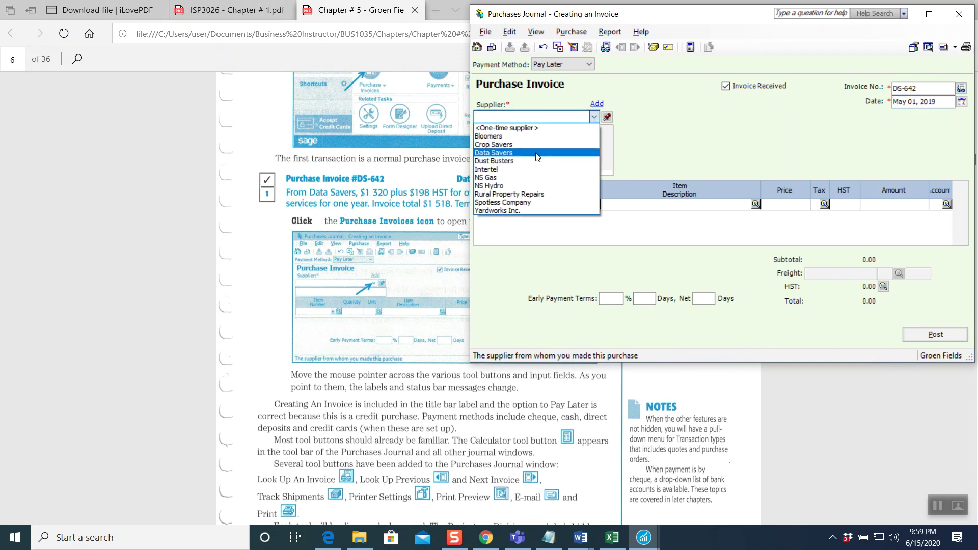
pyautogui.click(530, 153)
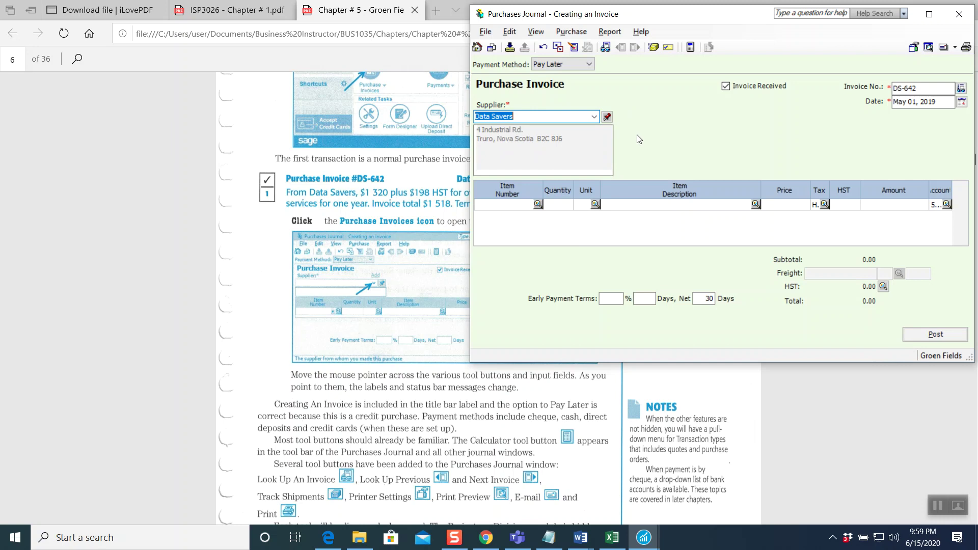
pyautogui.moveTo(656, 18); pyautogui.dragTo(407, 76)
pyautogui.click(706, 73)
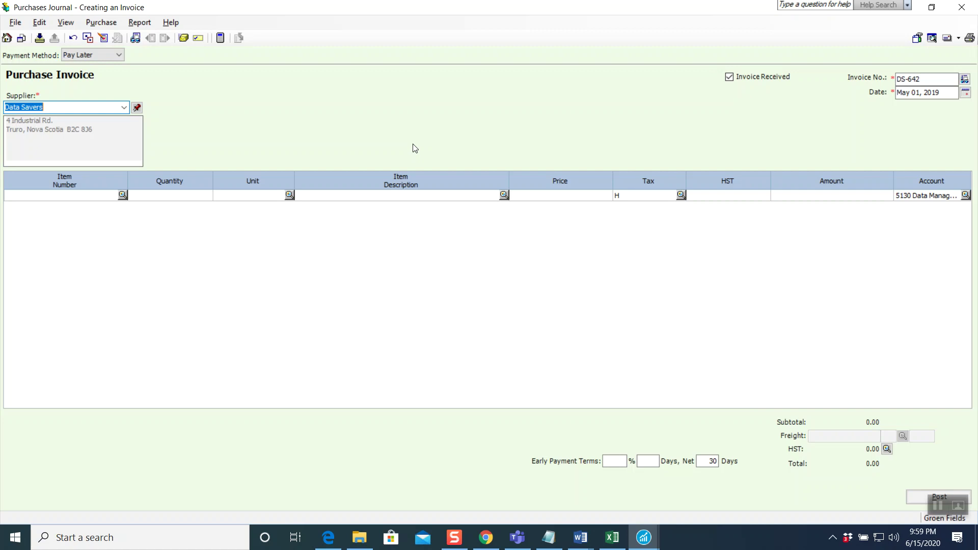
# Step: Add a 'data backup service' line for 1,320.00 to account 5130, adding 198.00 HST
pyautogui.click(390, 196)
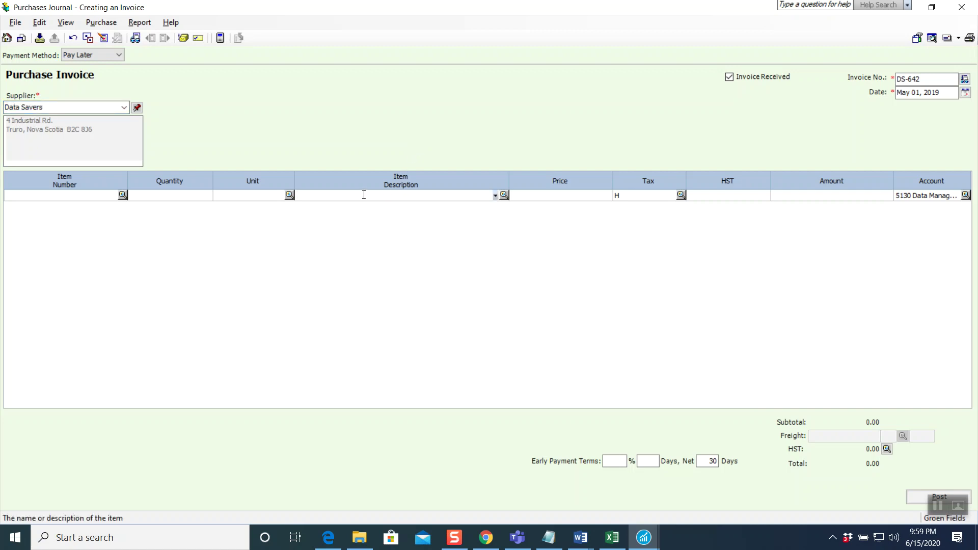
pyautogui.write('data ')
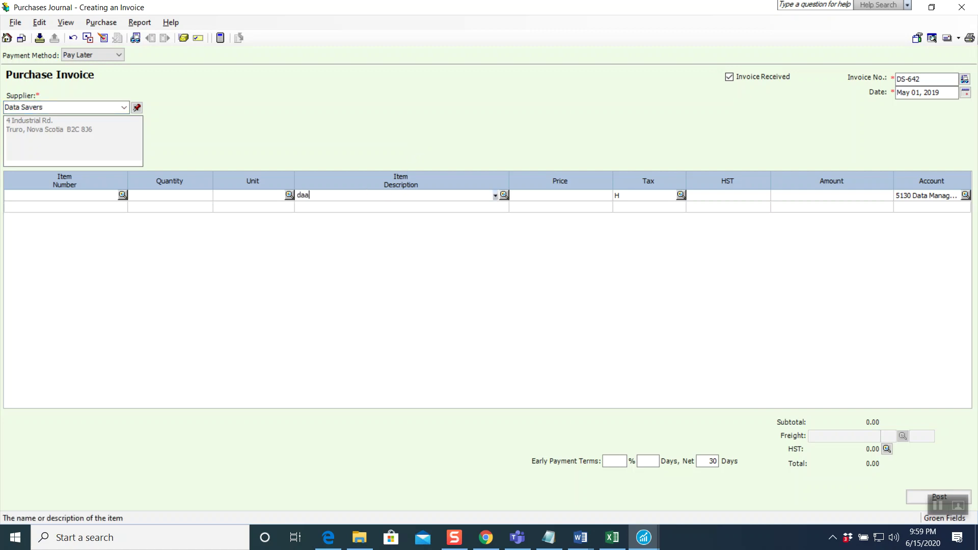
pyautogui.write('backup service')
pyautogui.press('Tab')
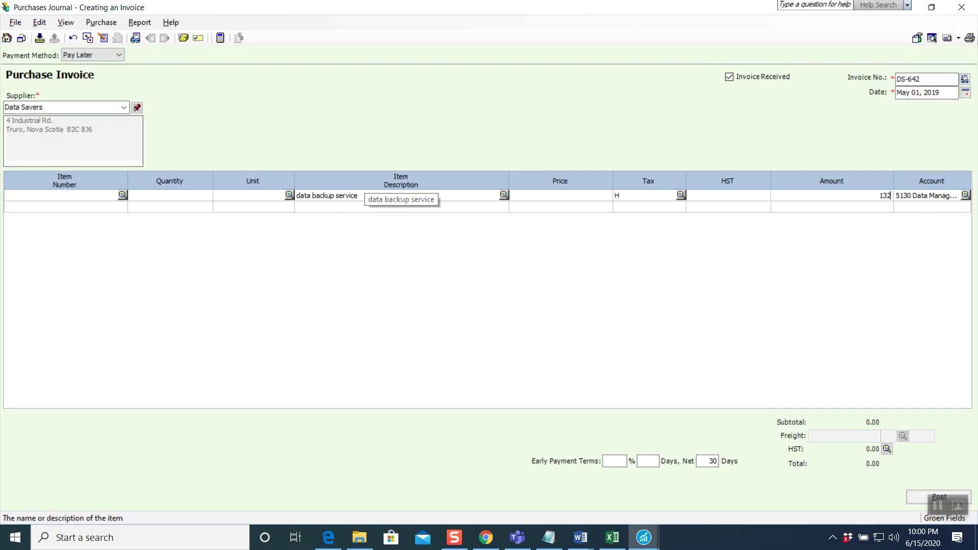
pyautogui.write('0')
pyautogui.press('Tab')
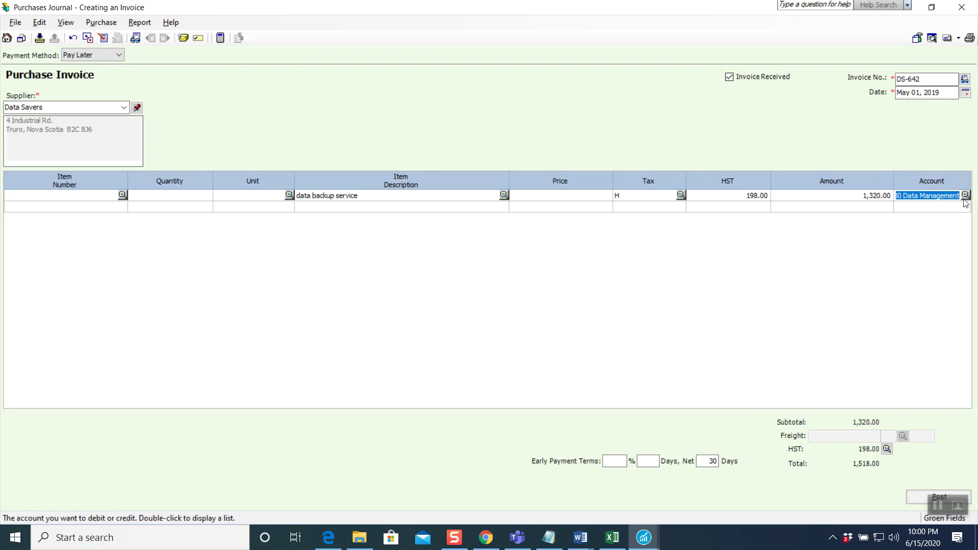
pyautogui.press('Tab')
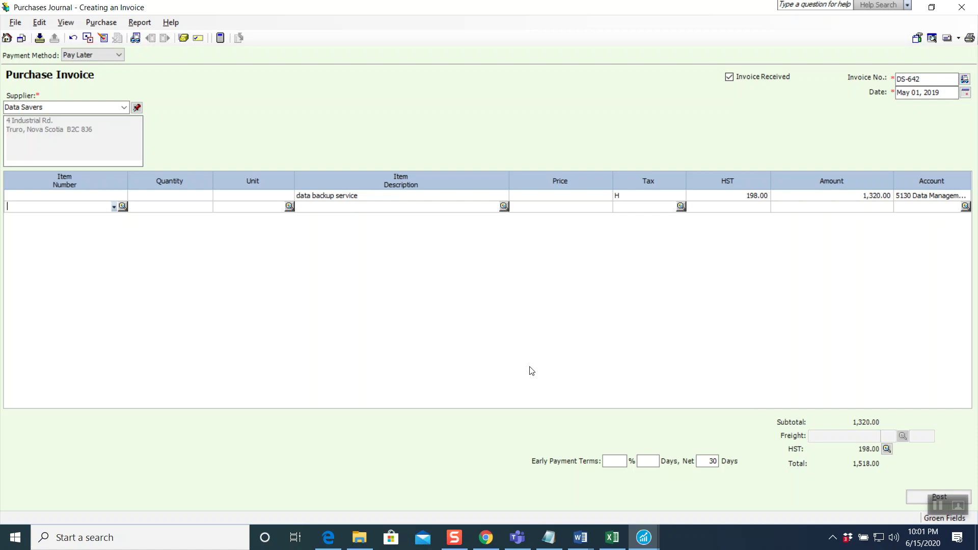
# Step: Preview the journal entry for the Data Savers invoice
pyautogui.click(148, 25)
pyautogui.click(150, 34)
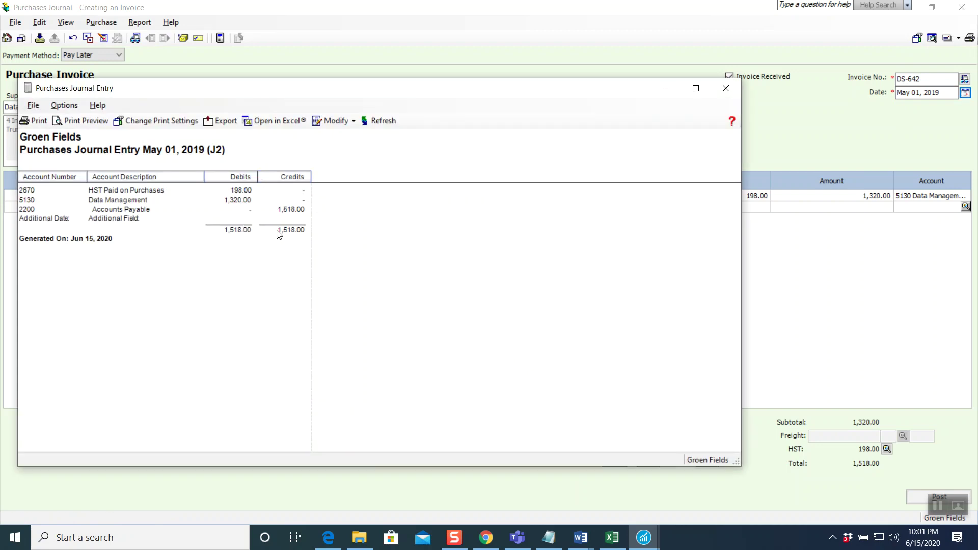
pyautogui.click(726, 88)
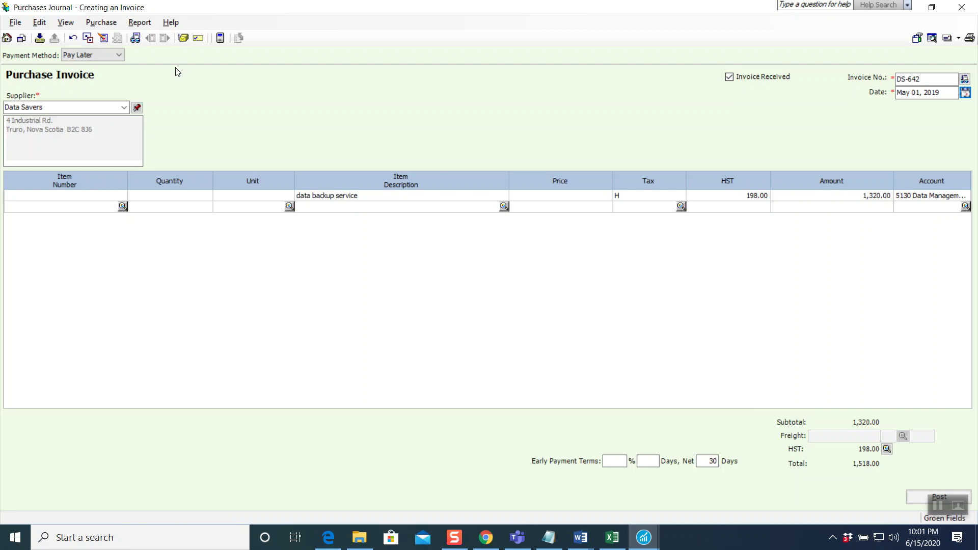
# Step: Post the invoice renumbered DS-643 after the duplicate-number warning, then close the journal
pyautogui.click(913, 498)
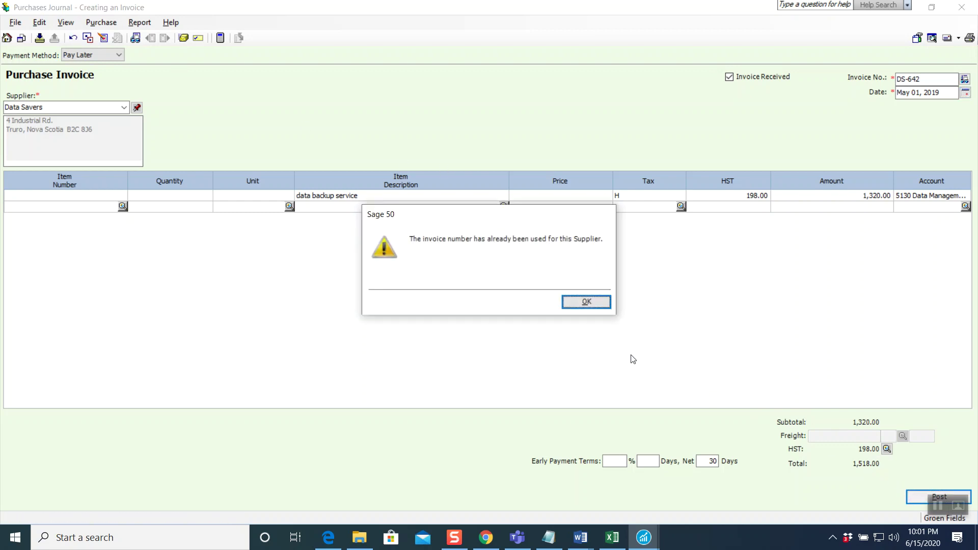
pyautogui.click(578, 304)
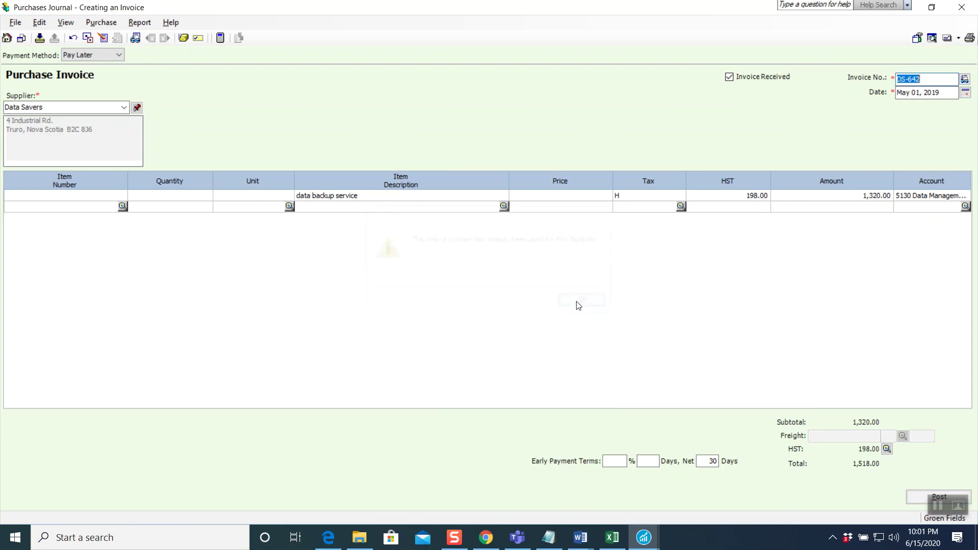
pyautogui.click(930, 79)
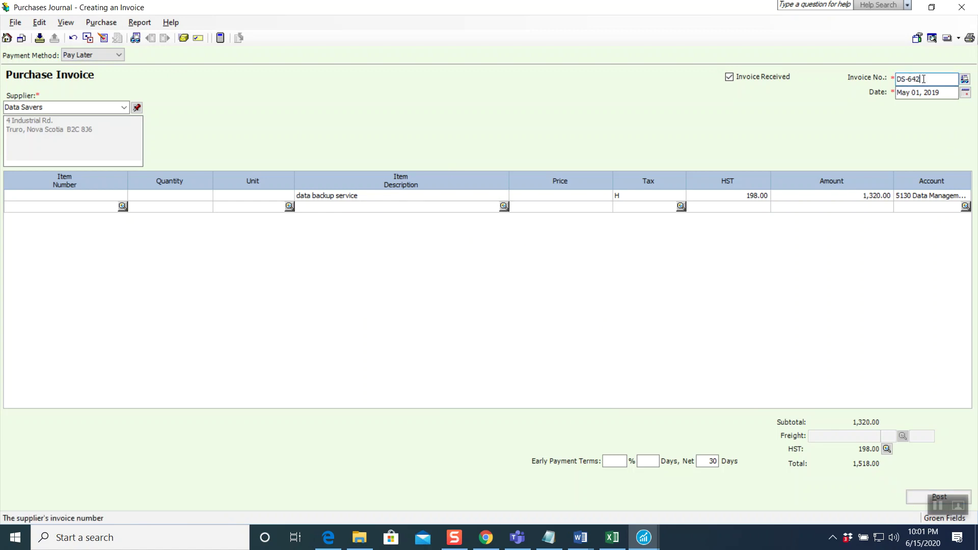
pyautogui.press('BackSpace')
pyautogui.write('3')
pyautogui.click(917, 499)
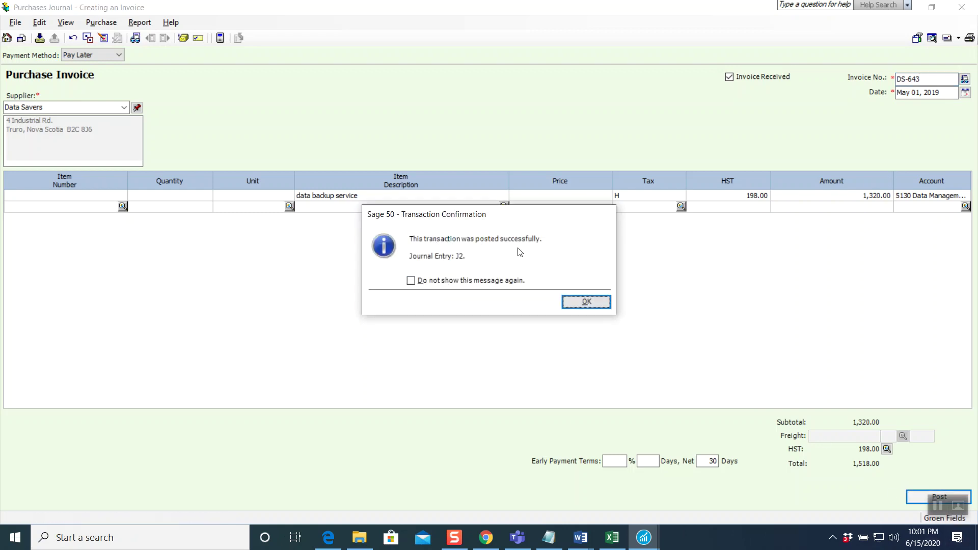
pyautogui.click(586, 302)
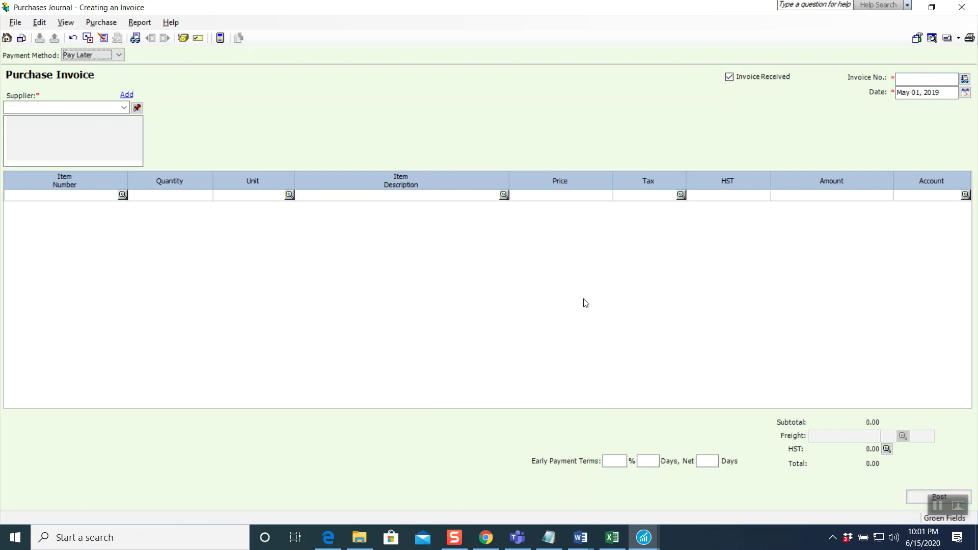
pyautogui.click(962, 8)
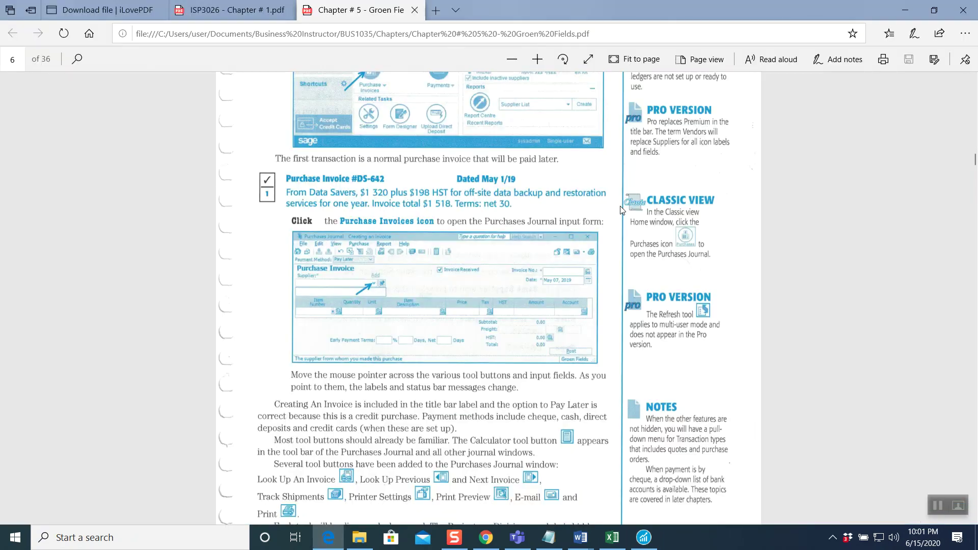
# Step: Scroll the textbook to page 117 'Storing a Recurring Journal Entry', then return to Sage 50
pyautogui.scroll(-2, 442, 246)
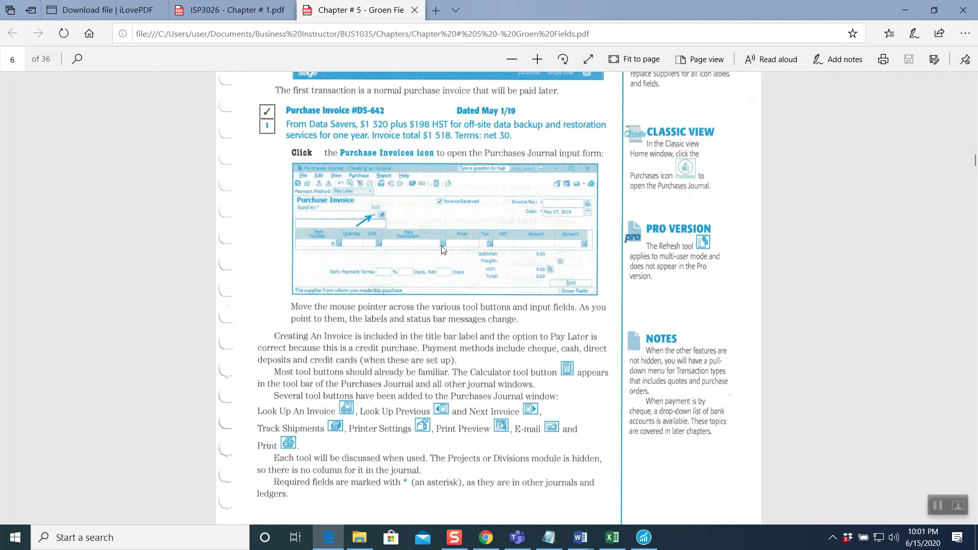
pyautogui.scroll(-10, 442, 250)
pyautogui.scroll(-20, 442, 249)
pyautogui.scroll(-20, 442, 250)
pyautogui.scroll(-10, 441, 245)
pyautogui.scroll(-12, 441, 246)
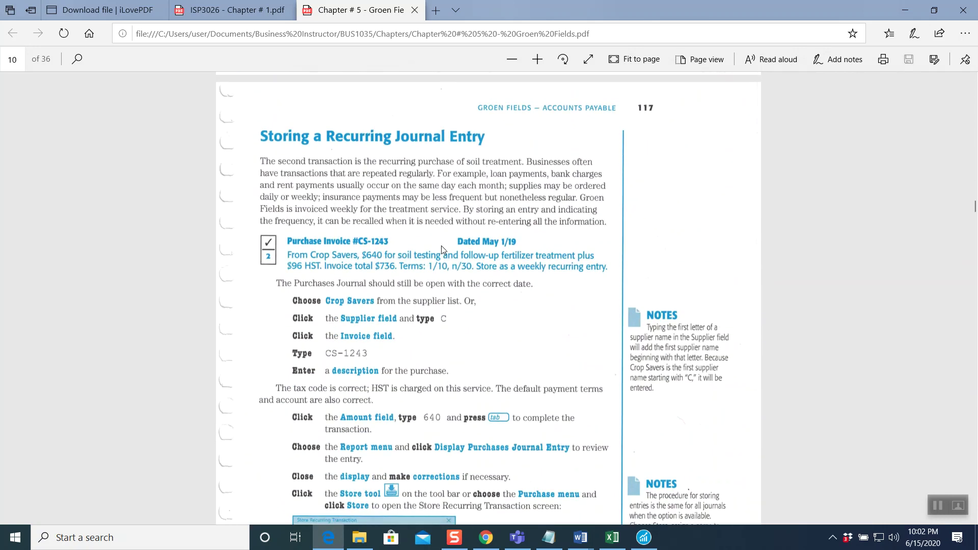
pyautogui.scroll(-2, 429, 259)
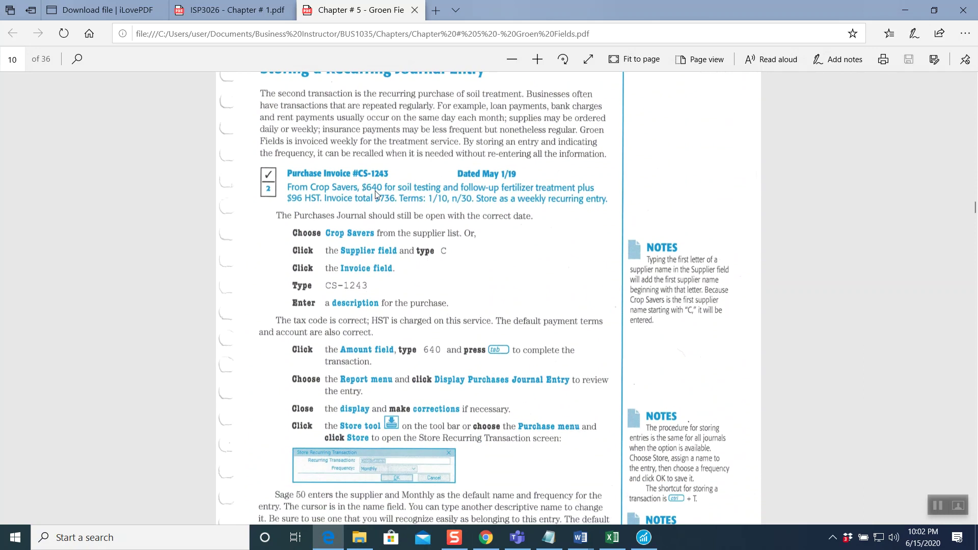
pyautogui.scroll(2, 375, 195)
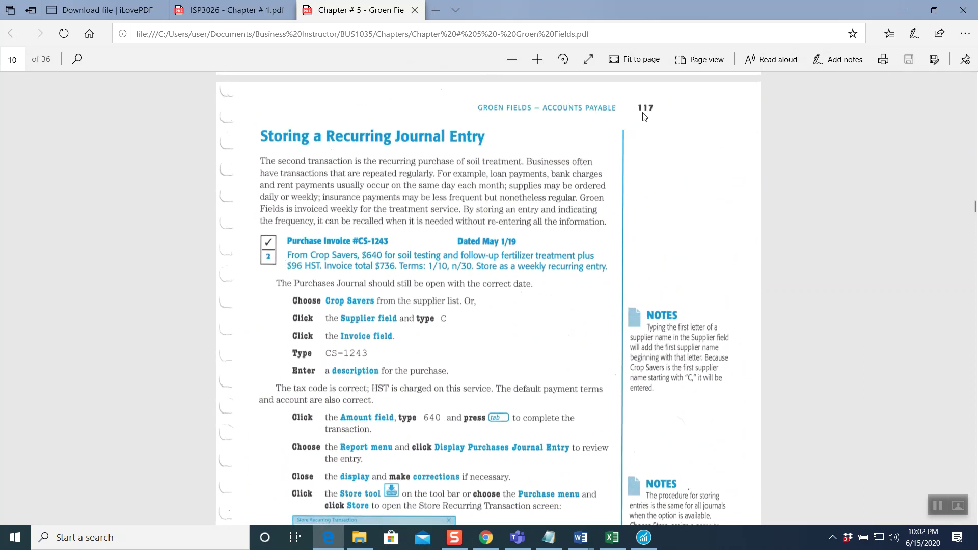
pyautogui.scroll(-2, 319, 255)
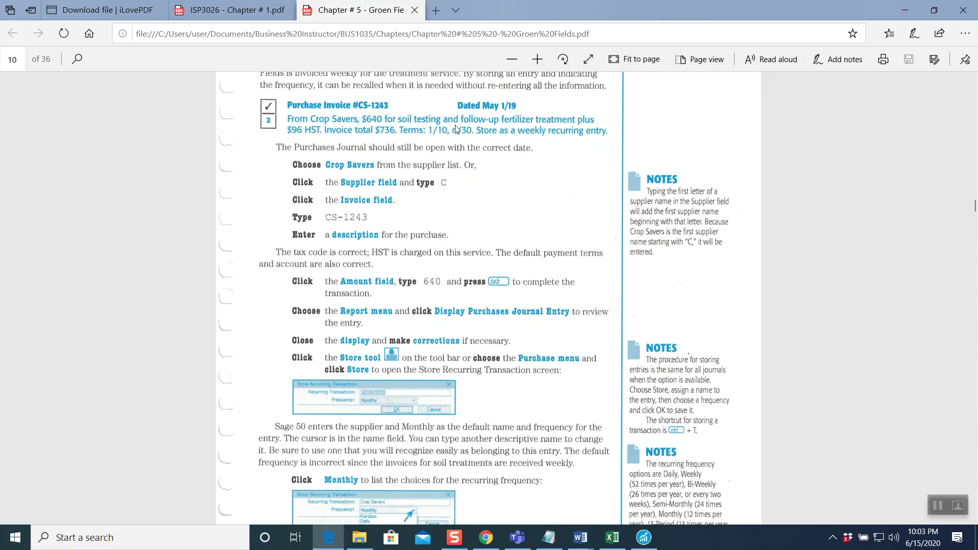
pyautogui.click(644, 538)
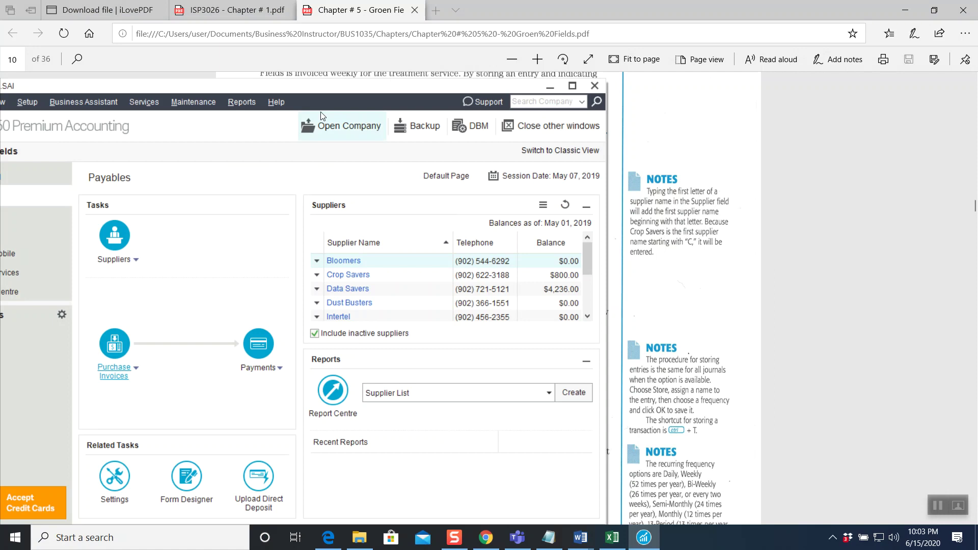
# Step: Reposition the Sage window and start a new purchase invoice from the Payables Tasks pane
pyautogui.moveTo(329, 92); pyautogui.dragTo(666, 58)
pyautogui.click(452, 312)
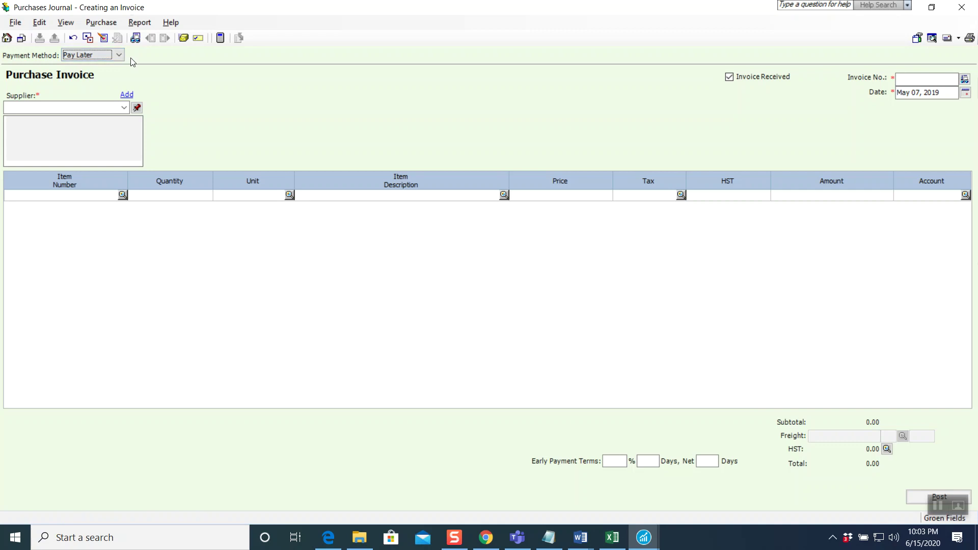
pyautogui.click(897, 83)
# Step: Enter invoice number CS-1243, date it May 01, 2019, and choose supplier Crop Savers
pyautogui.write('CS-1243')
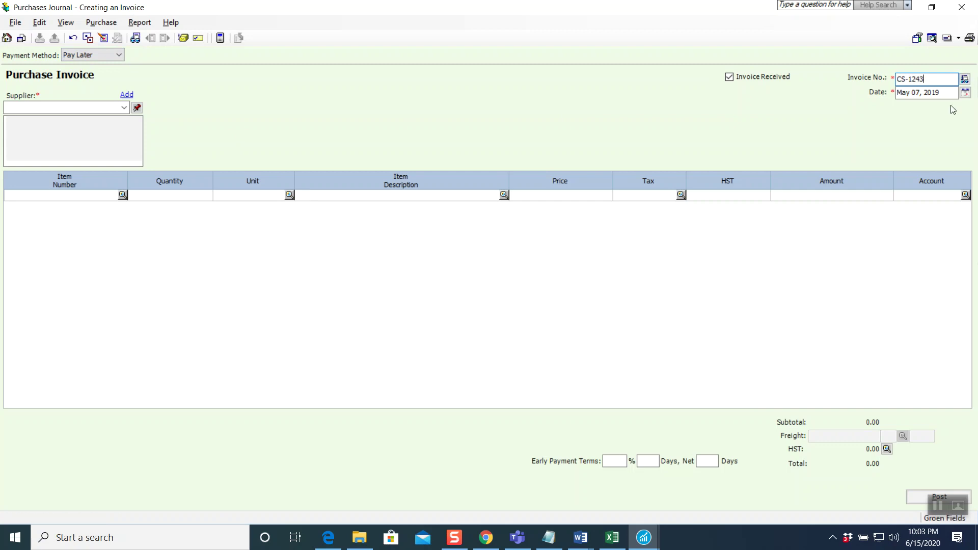
pyautogui.click(966, 92)
pyautogui.click(911, 142)
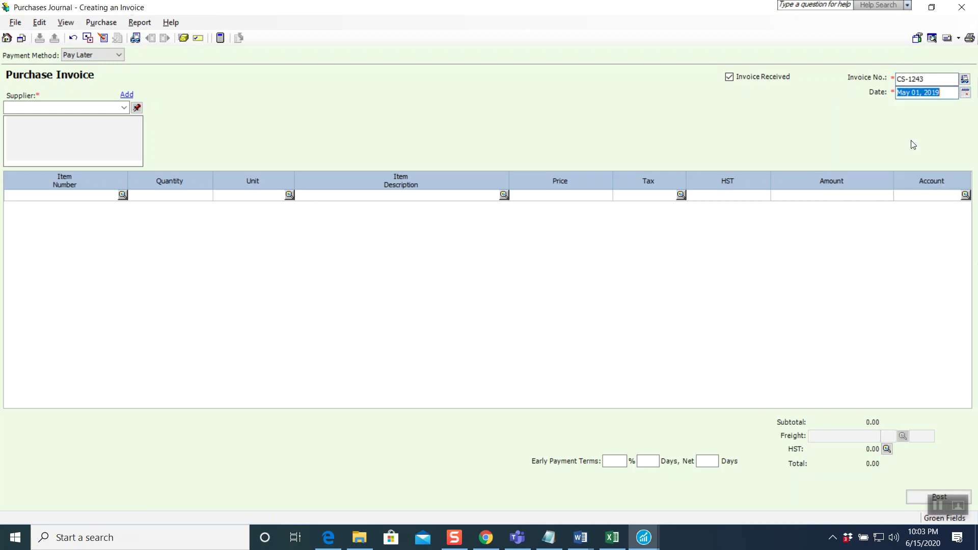
pyautogui.click(124, 108)
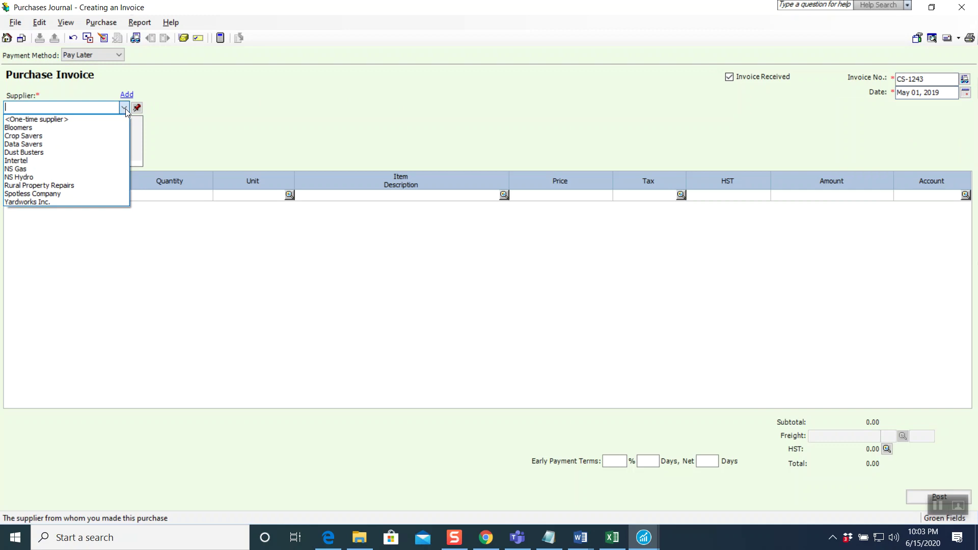
pyautogui.click(74, 138)
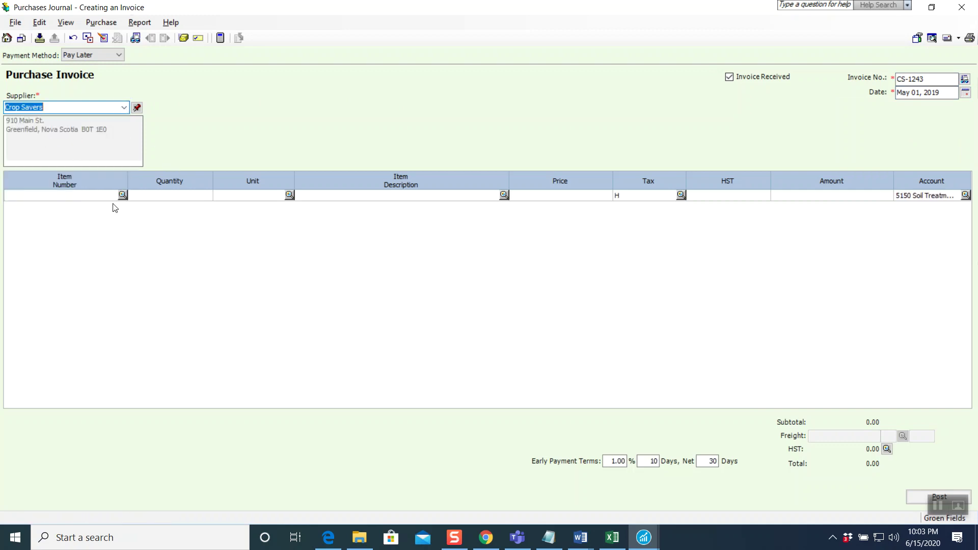
# Step: Add a 'Soil testing and follow-up fertilizer treatment' line for 640.00, adding 96.00 HST
pyautogui.click(333, 195)
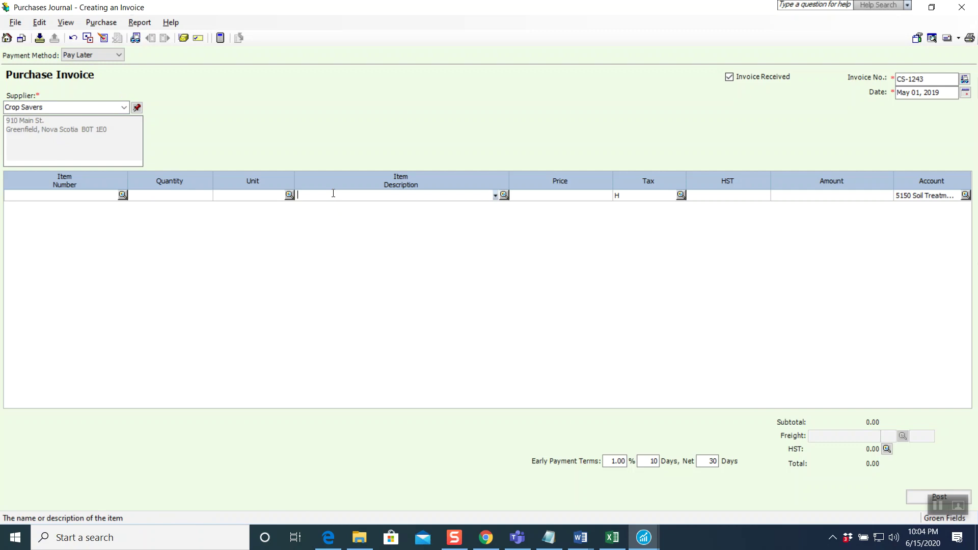
pyautogui.write('sOIL')
pyautogui.press('BackSpace')
pyautogui.press('BackSpace')
pyautogui.press('BackSpace')
pyautogui.press('BackSpace')
pyautogui.press('BackSpace')
pyautogui.write('Soil test')
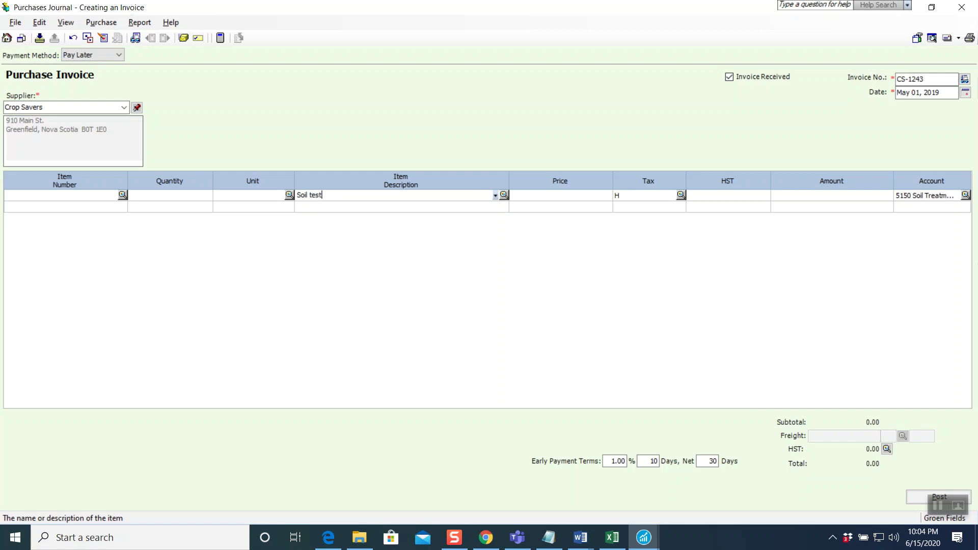
pyautogui.write('ing and follow-up fertilizer treatment plus')
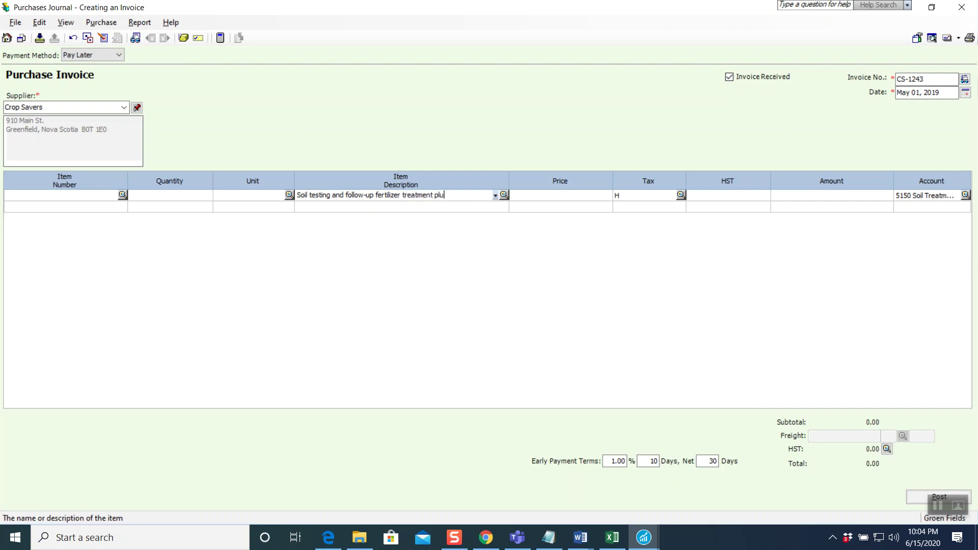
pyautogui.press('BackSpace')
pyautogui.press('BackSpace')
pyautogui.press('BackSpace')
pyautogui.press('BackSpace')
pyautogui.press('Escape')
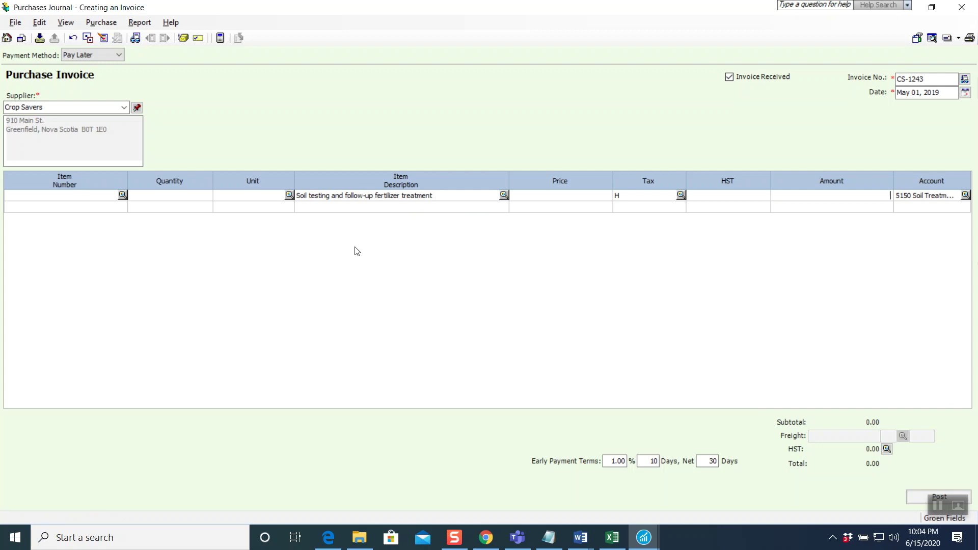
pyautogui.write('640')
pyautogui.press('Tab')
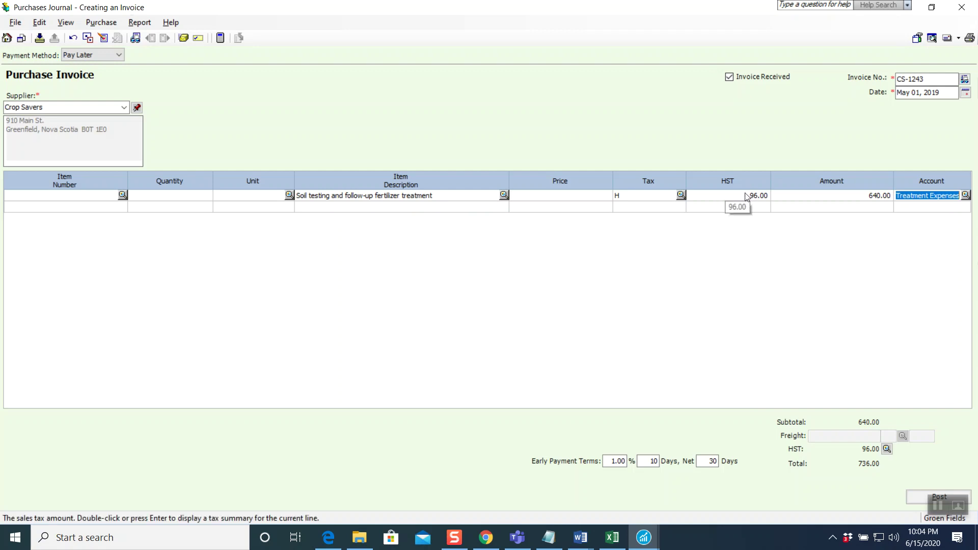
# Step: Confirm tax code H - HST @ 15% on the soil treatment line, totalling 736.00
pyautogui.click(681, 195)
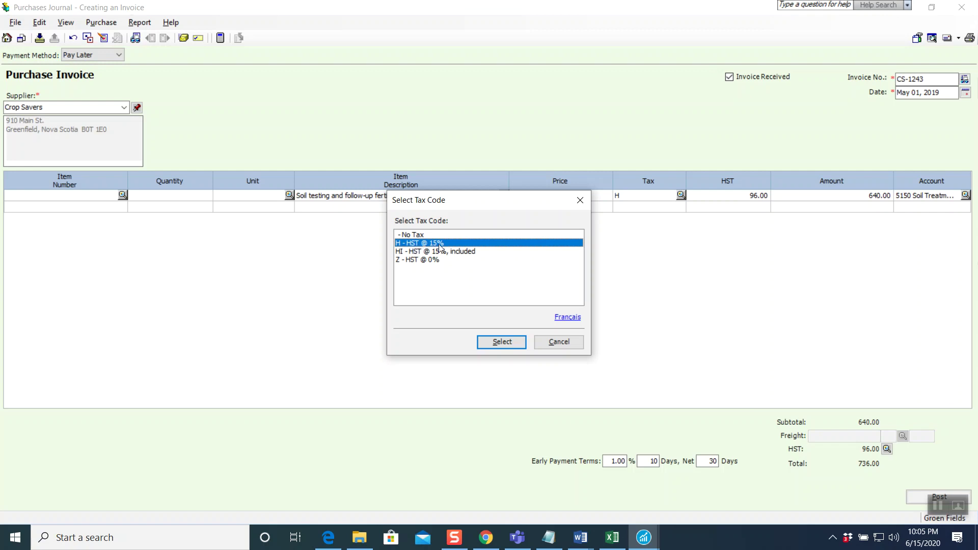
pyautogui.click(504, 343)
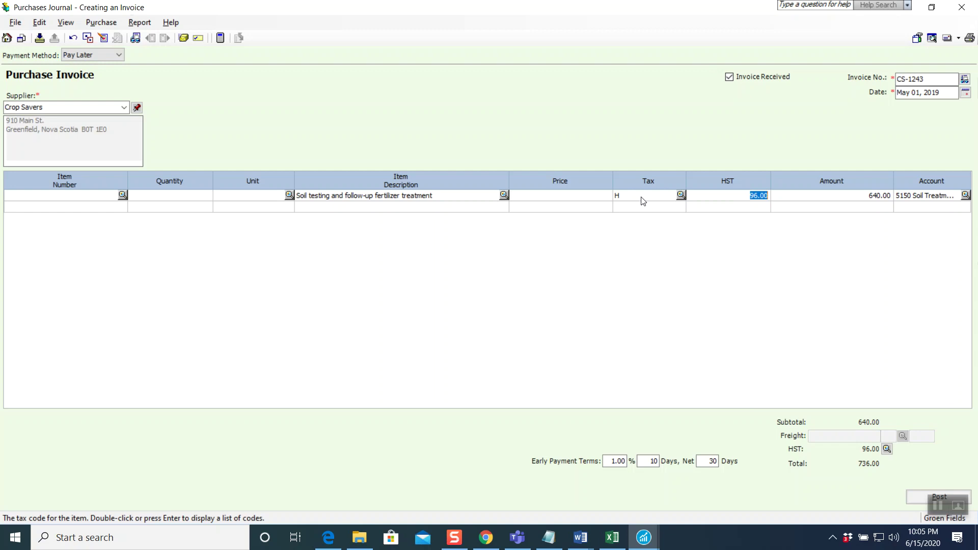
pyautogui.press('Tab')
pyautogui.press('Tab')
pyautogui.press('Tab')
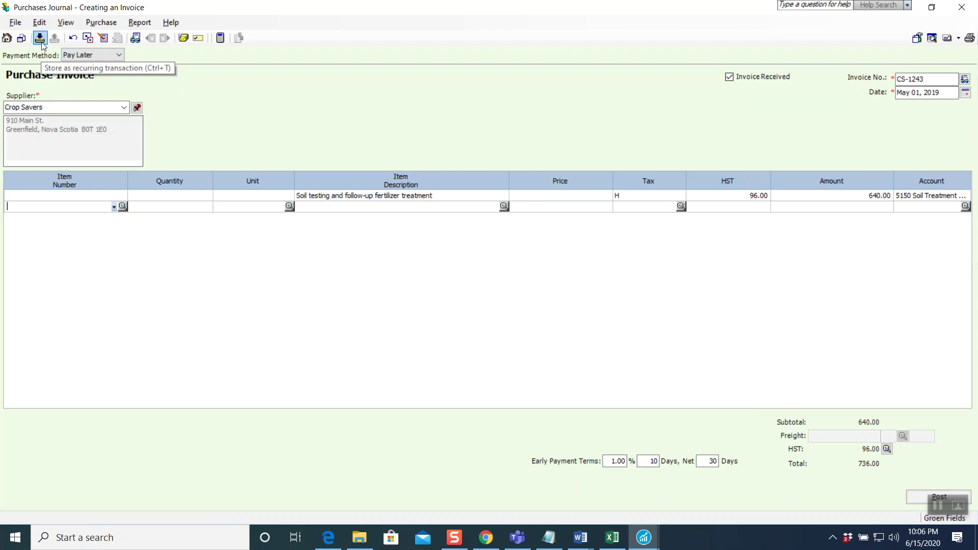
# Step: Store the Crop Savers invoice as a Weekly recurring entry
pyautogui.click(40, 39)
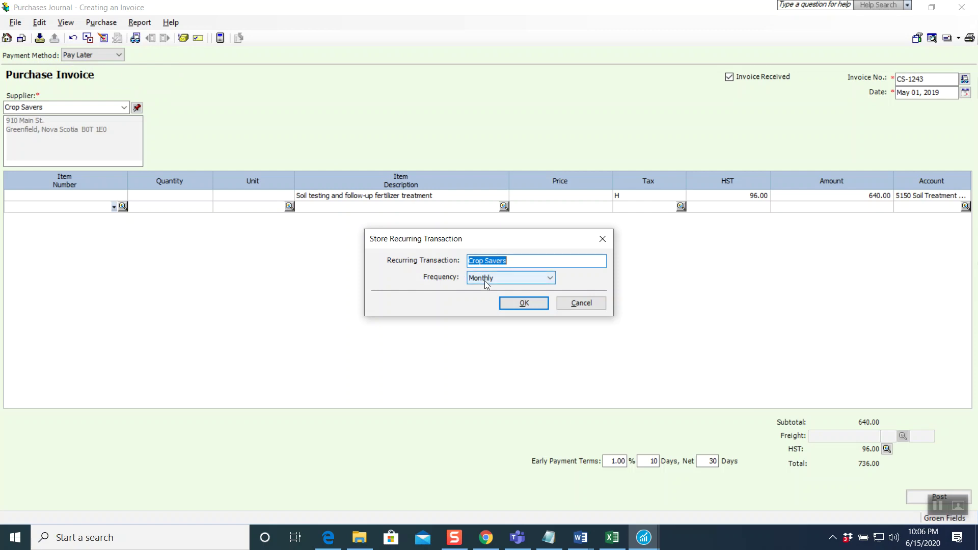
pyautogui.click(554, 281)
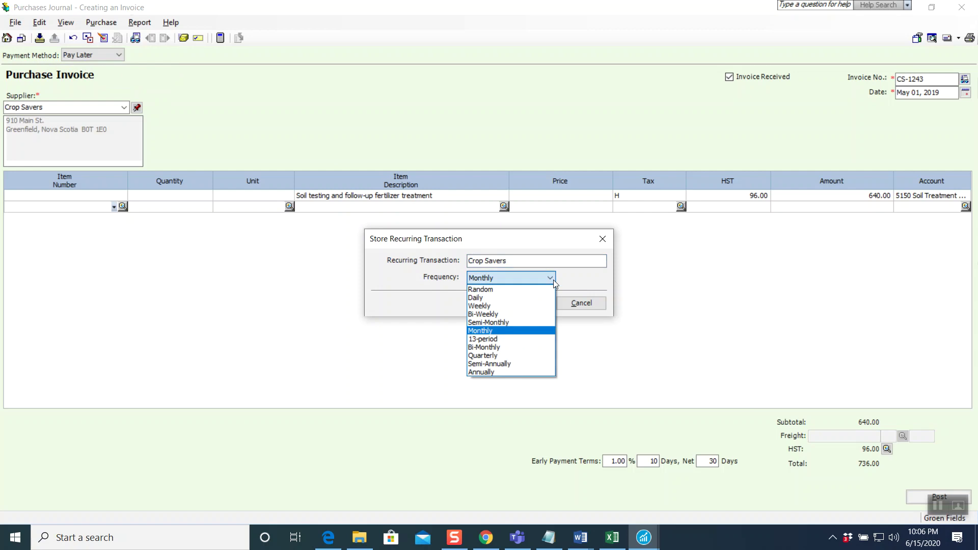
pyautogui.click(502, 306)
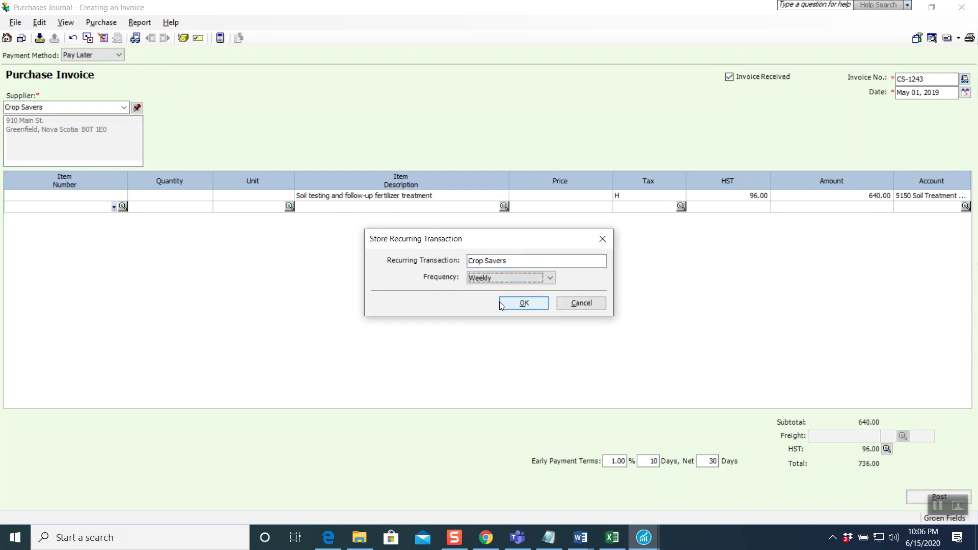
pyautogui.click(525, 304)
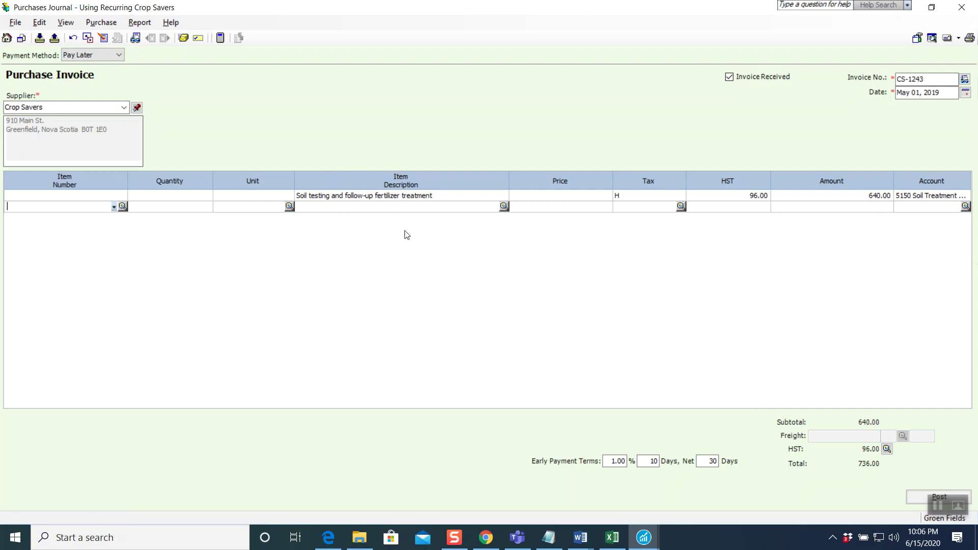
# Step: Review the Purchases Journal entry, post invoice CS-1243 as J3, and close the journal
pyautogui.click(135, 24)
pyautogui.click(146, 37)
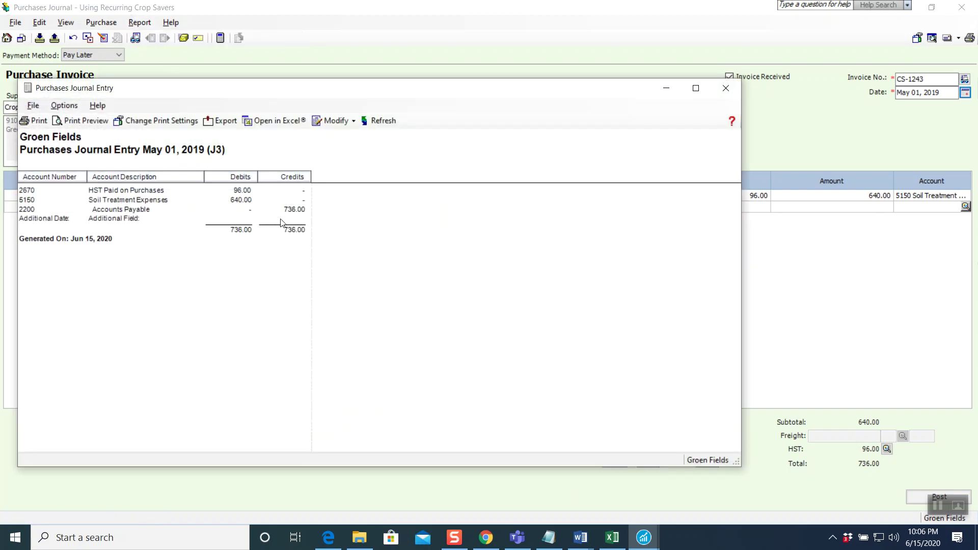
pyautogui.click(724, 89)
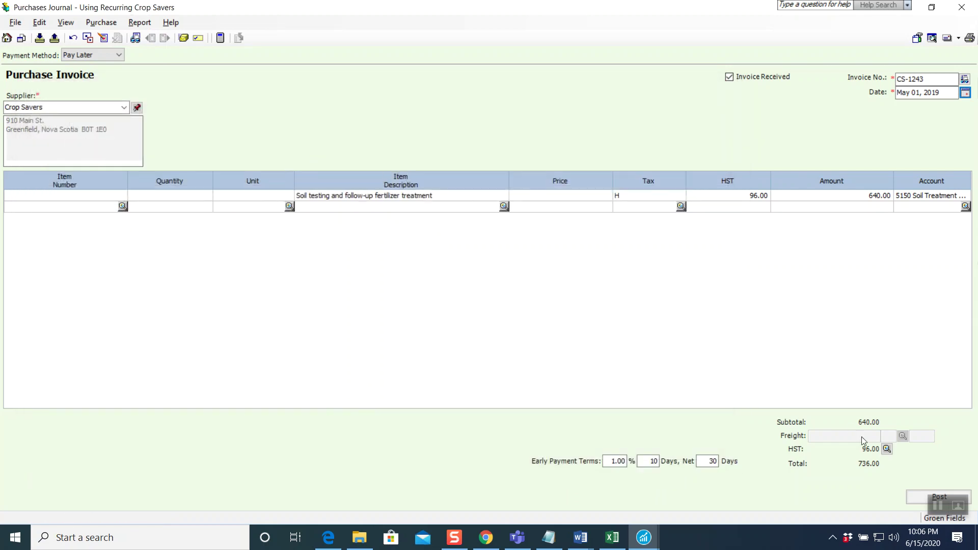
pyautogui.click(912, 497)
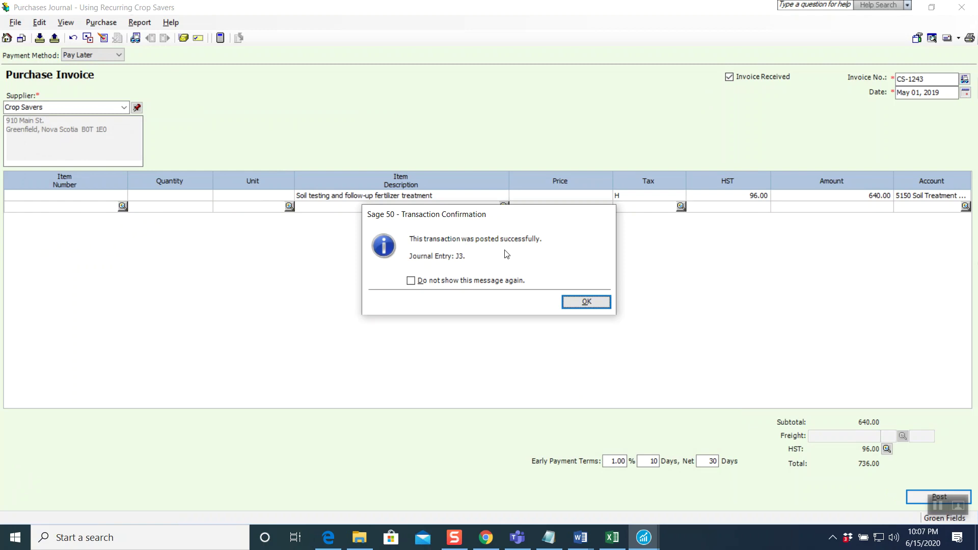
pyautogui.click(588, 304)
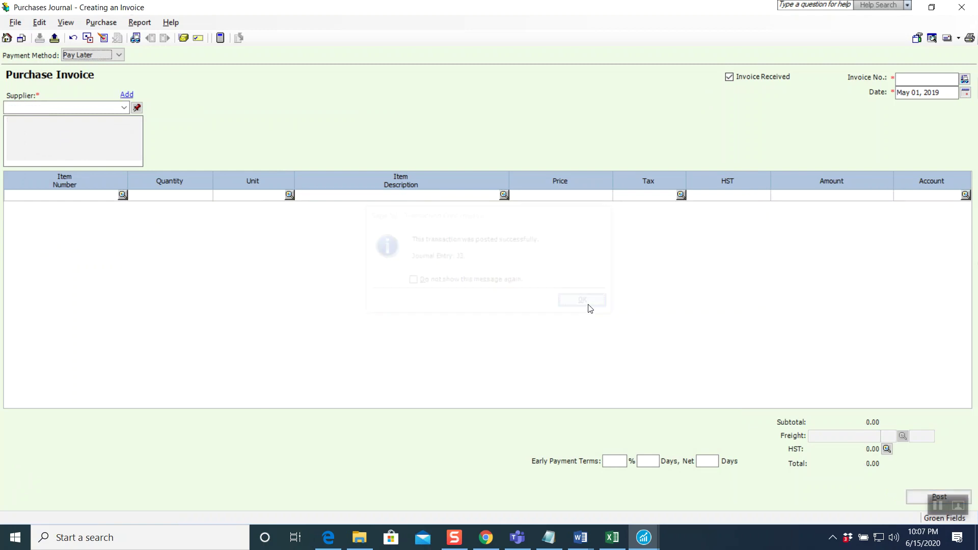
pyautogui.click(961, 7)
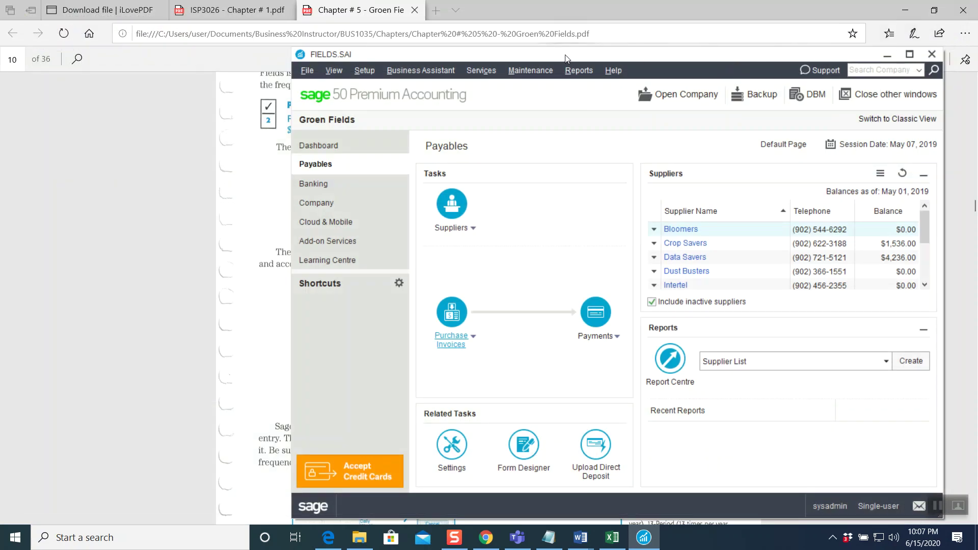
# Step: Read the textbook's page 119 Payment Cheque #171 instructions, then return to Sage 50
pyautogui.moveTo(632, 61); pyautogui.dragTo(470, 39)
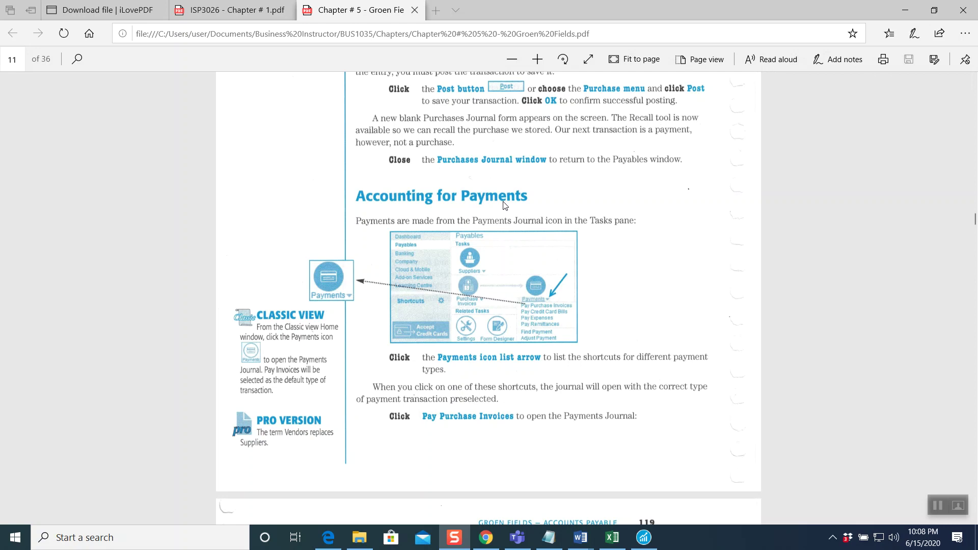
pyautogui.scroll(-2, 505, 205)
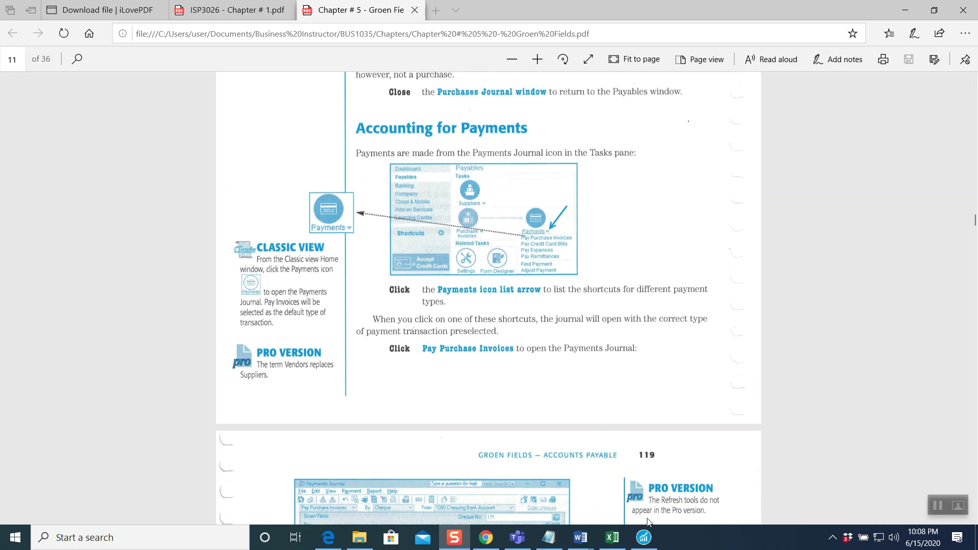
pyautogui.click(651, 542)
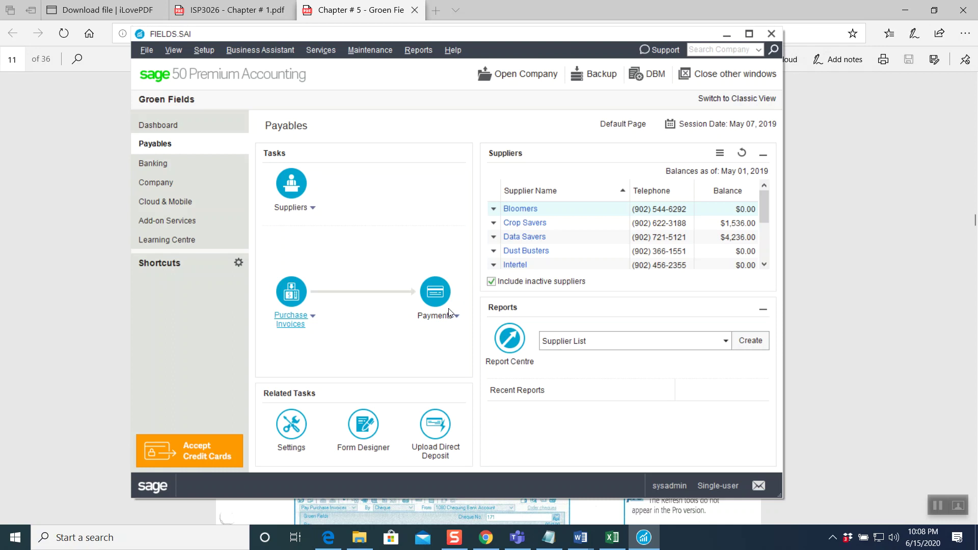
pyautogui.click(816, 256)
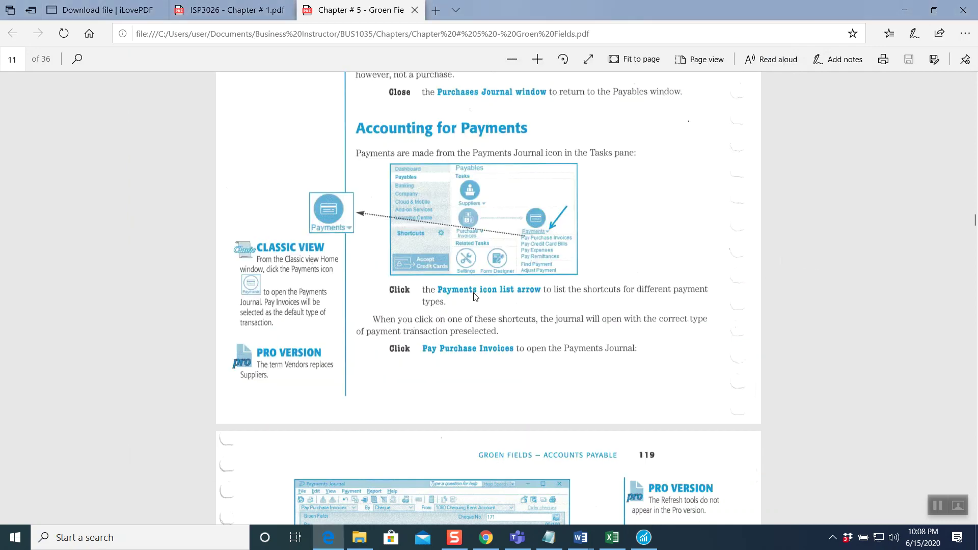
pyautogui.scroll(-5, 472, 295)
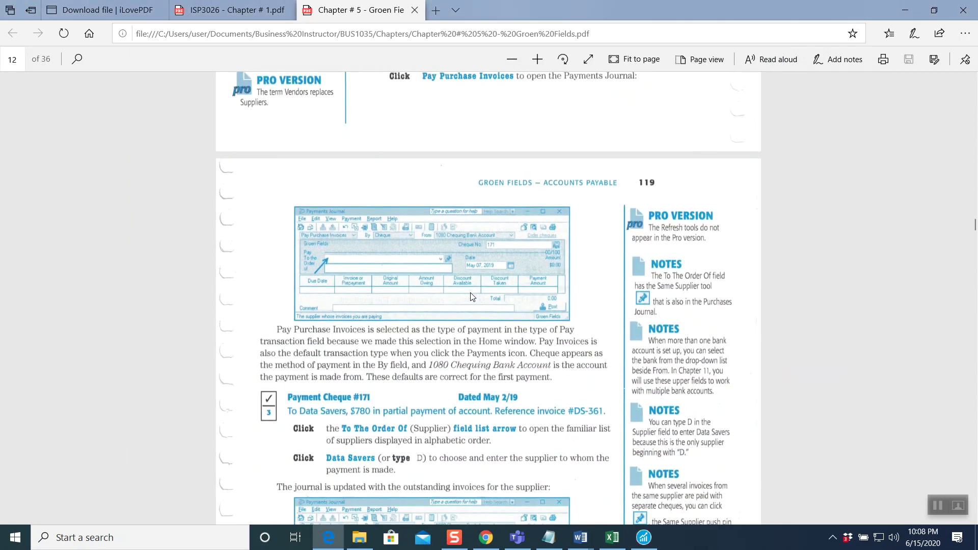
pyautogui.scroll(-4, 472, 296)
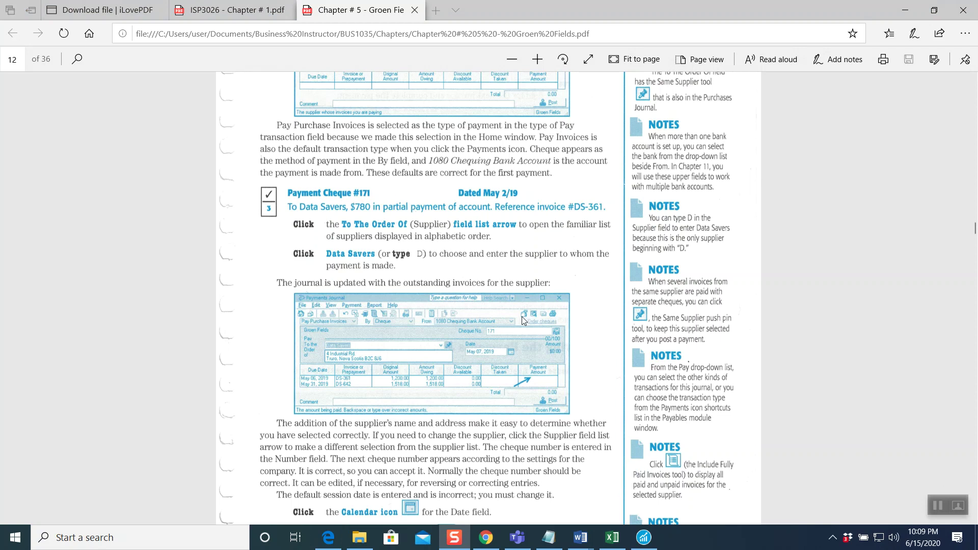
pyautogui.click(644, 537)
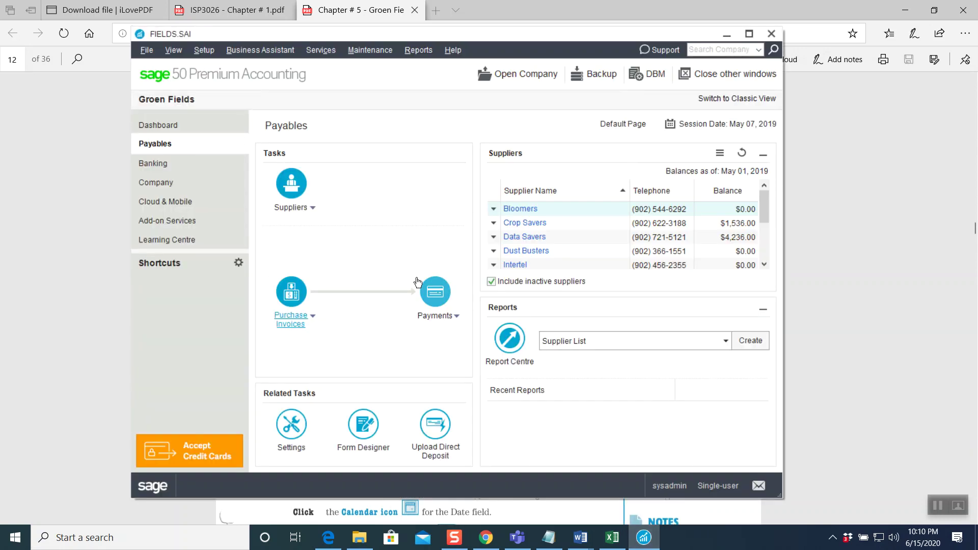
# Step: Open the Payments Journal for a Cheque payment dated May 02, 2019
pyautogui.click(437, 293)
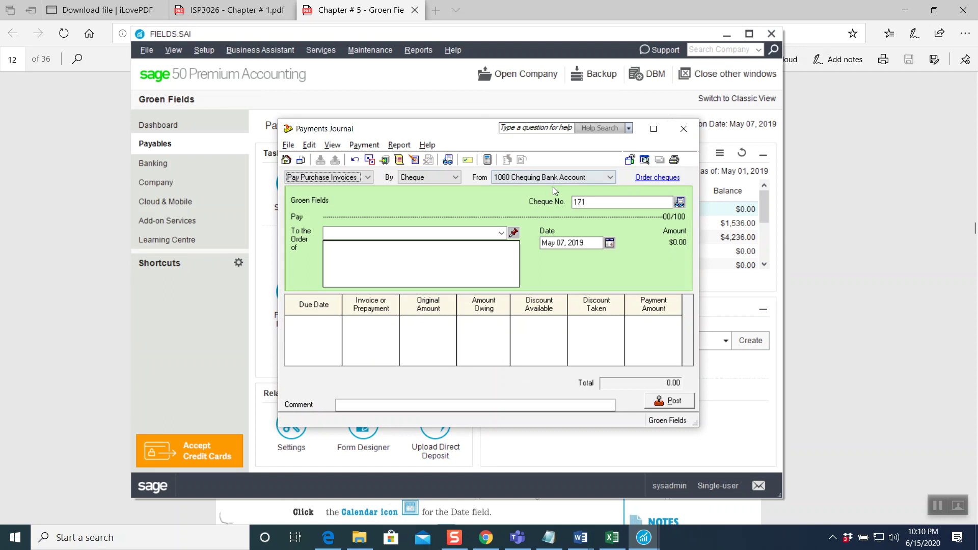
pyautogui.click(654, 129)
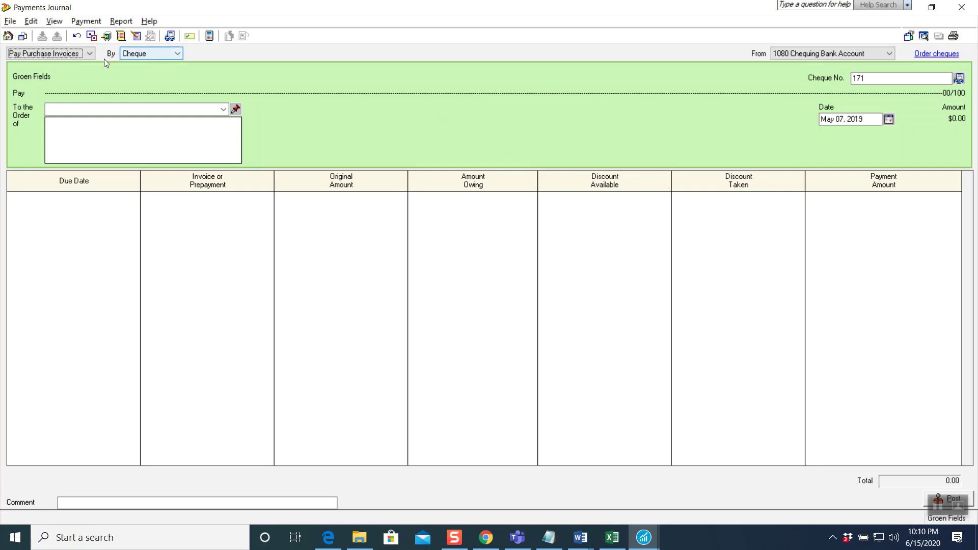
pyautogui.click(179, 54)
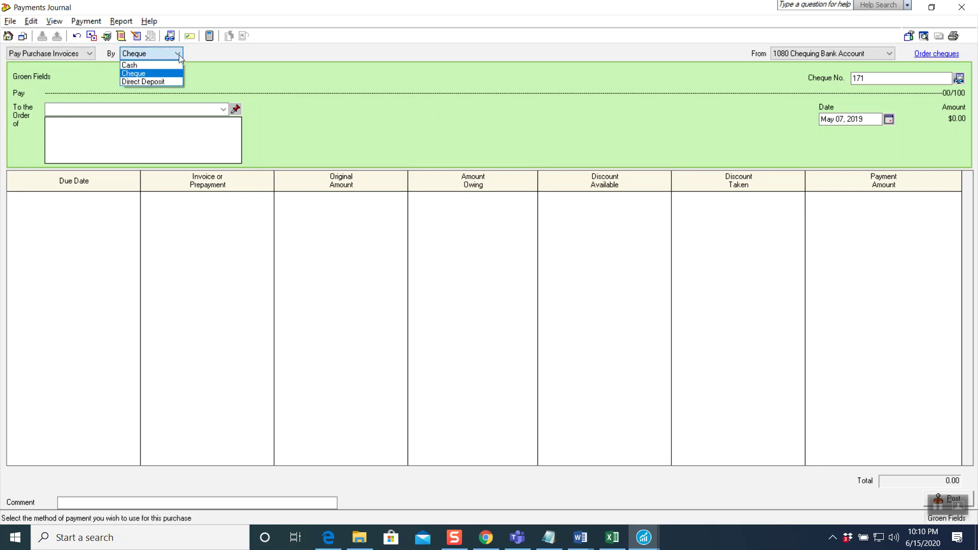
pyautogui.click(155, 74)
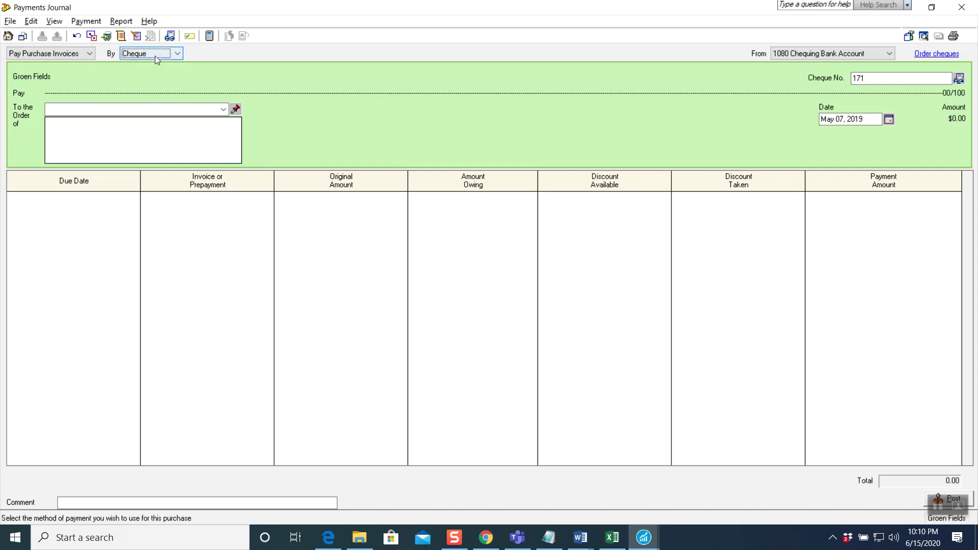
pyautogui.click(859, 78)
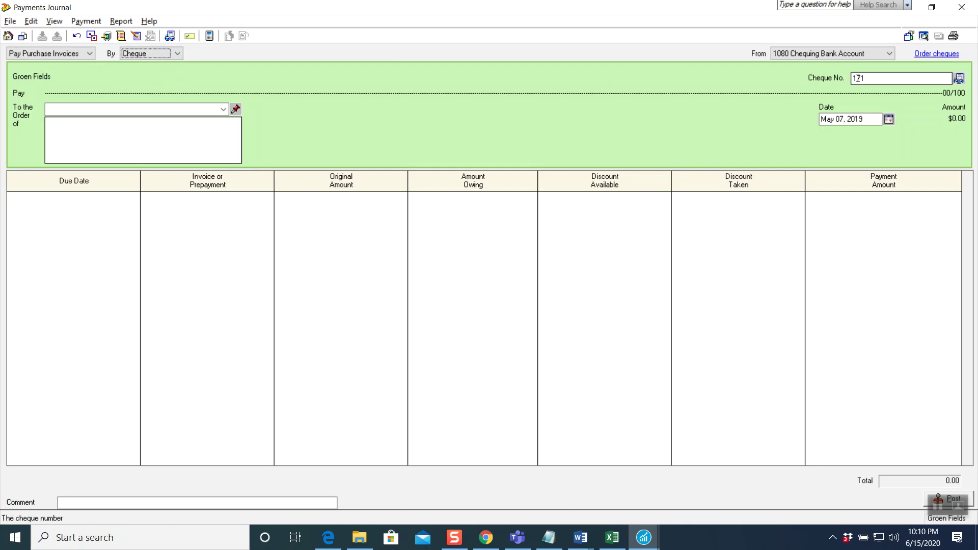
pyautogui.click(847, 116)
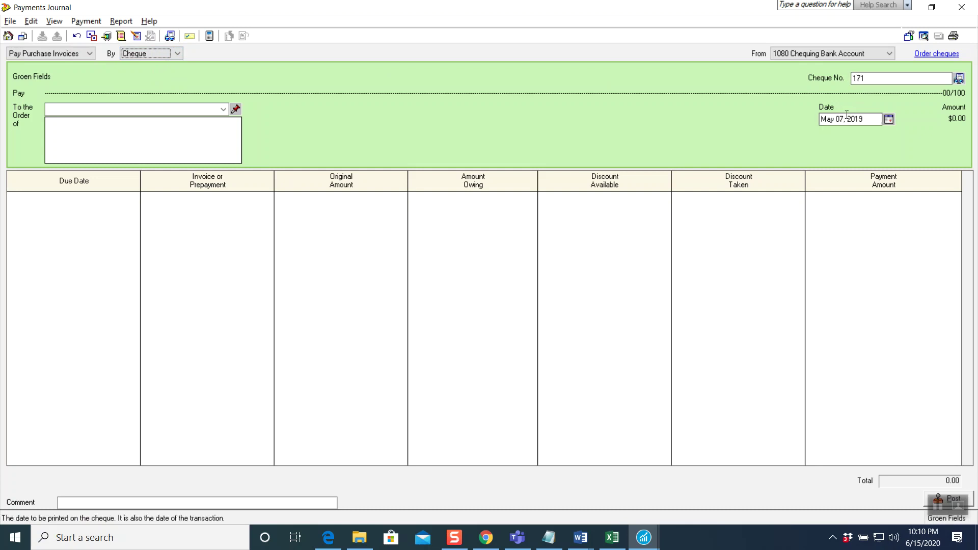
pyautogui.click(889, 119)
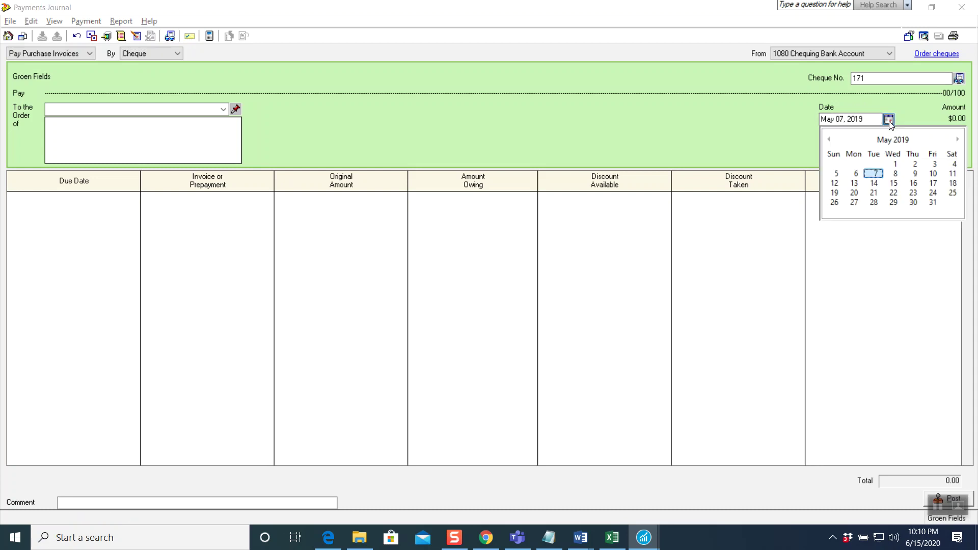
pyautogui.click(915, 164)
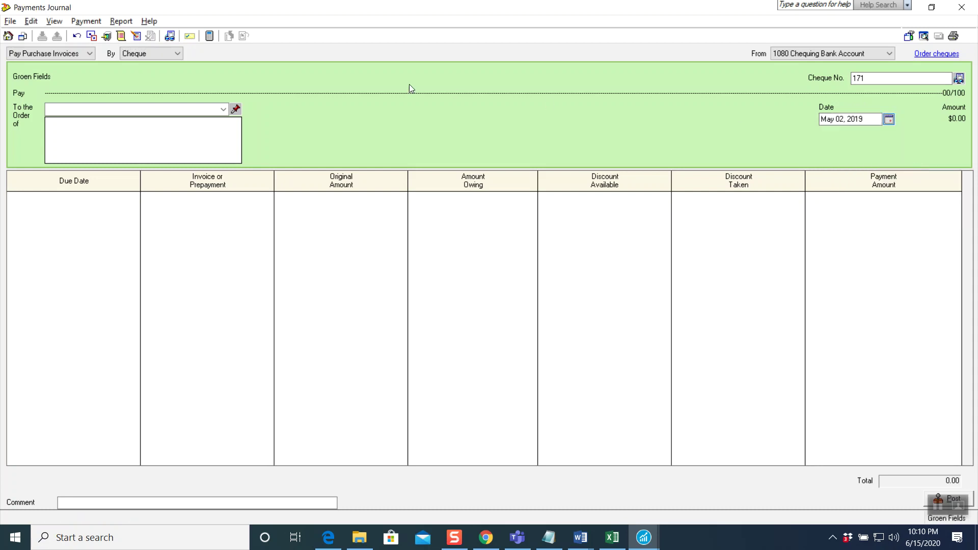
# Step: Pay Data Savers 780.00 against invoice DS-361
pyautogui.click(179, 106)
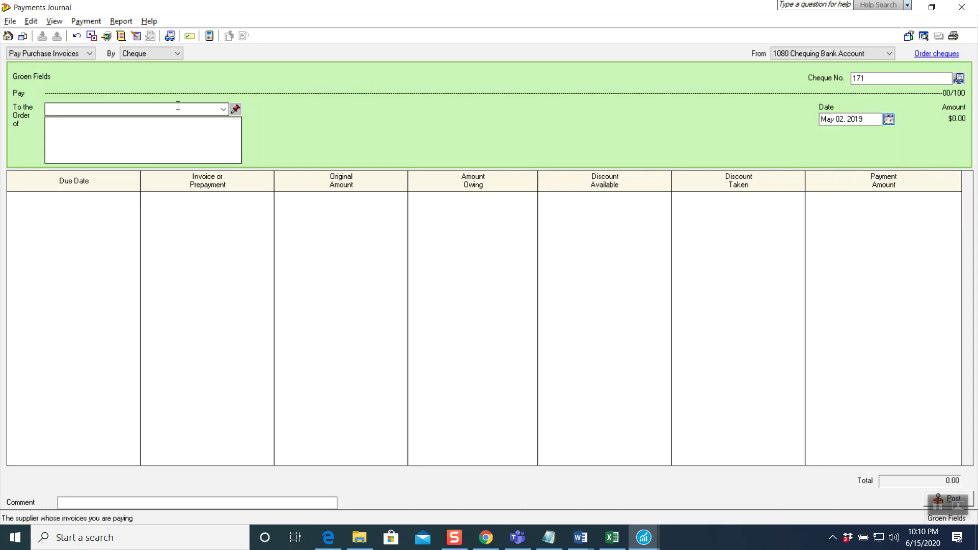
pyautogui.click(224, 110)
pyautogui.click(96, 138)
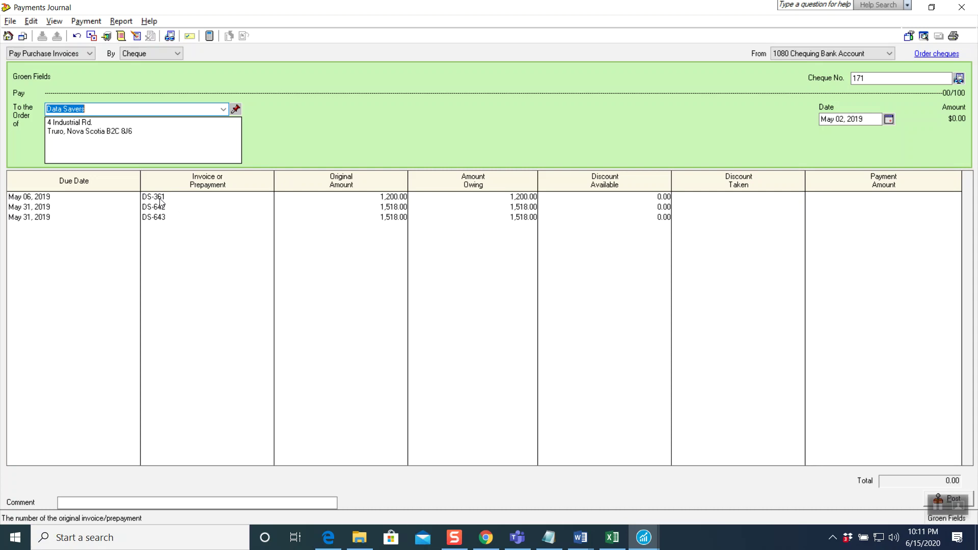
pyautogui.click(160, 200)
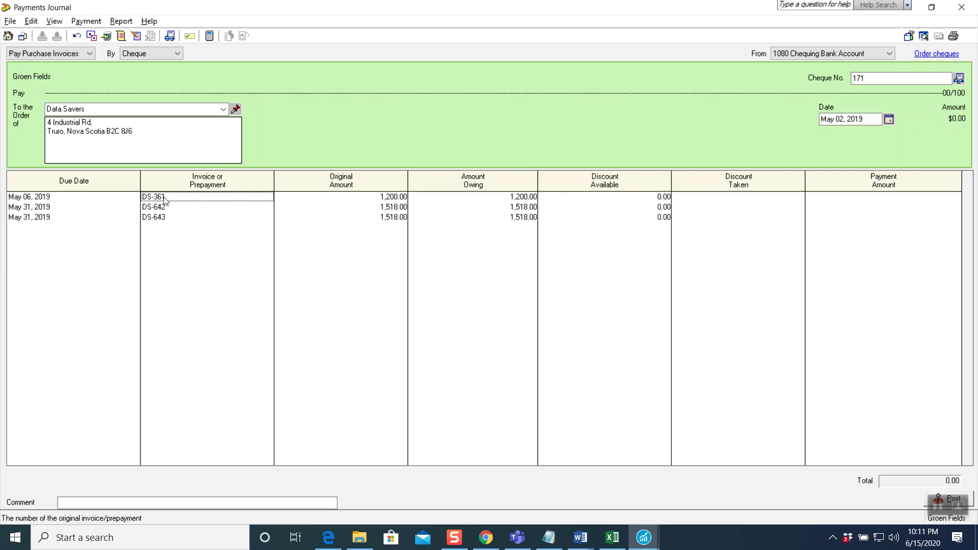
pyautogui.press('Tab')
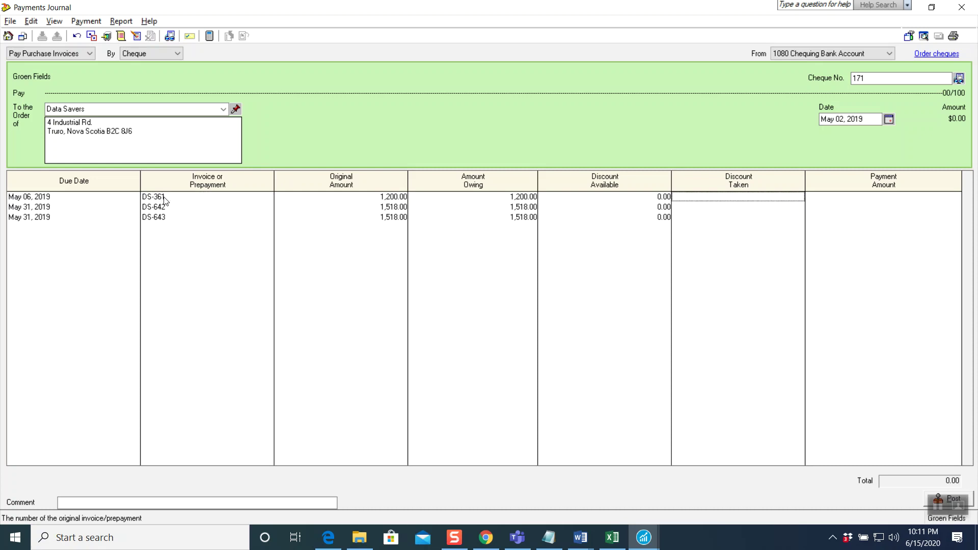
pyautogui.press('Tab')
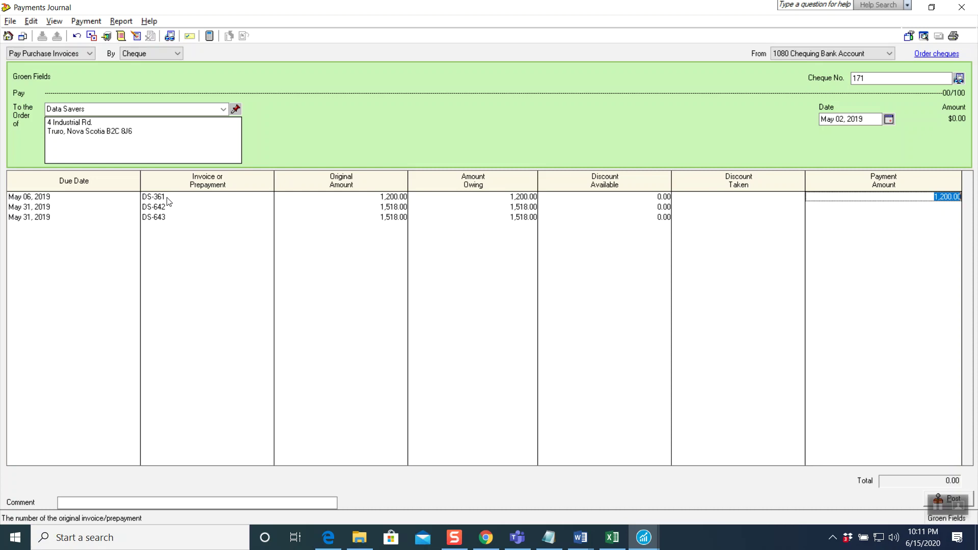
pyautogui.write('780')
pyautogui.press('Tab')
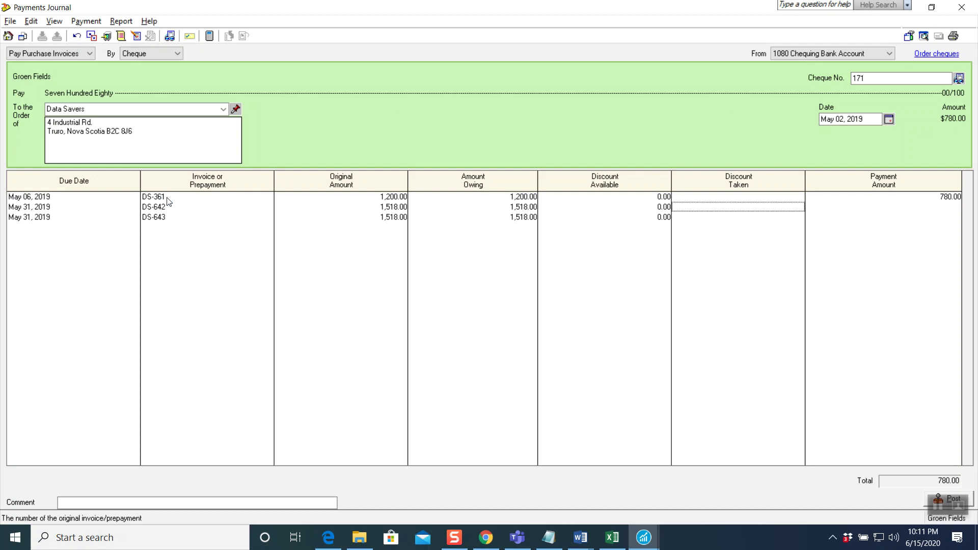
# Step: Clear the payment amounts for invoices DS-642 and DS-643
pyautogui.press('Tab')
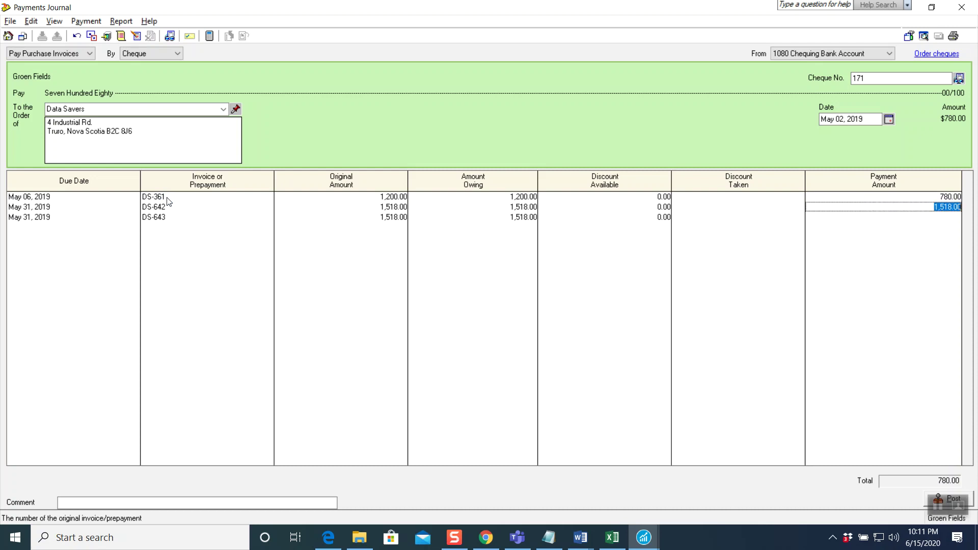
pyautogui.press('Delete')
pyautogui.press('Tab')
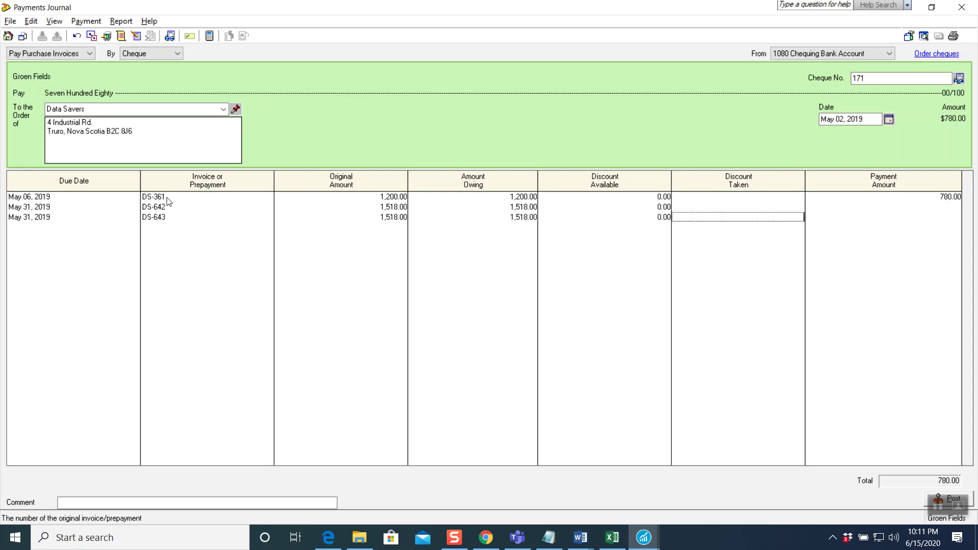
pyautogui.press('Tab')
pyautogui.press('Delete')
pyautogui.press('Tab')
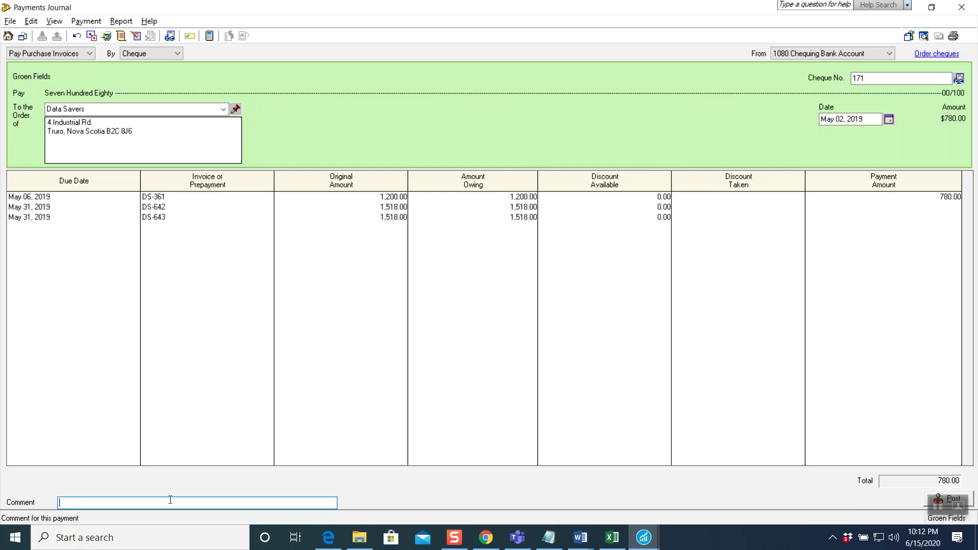
# Step: Enter the cheque comment 'Reference inovice #DS-361'
pyautogui.write('Reference inovice #DS-361')
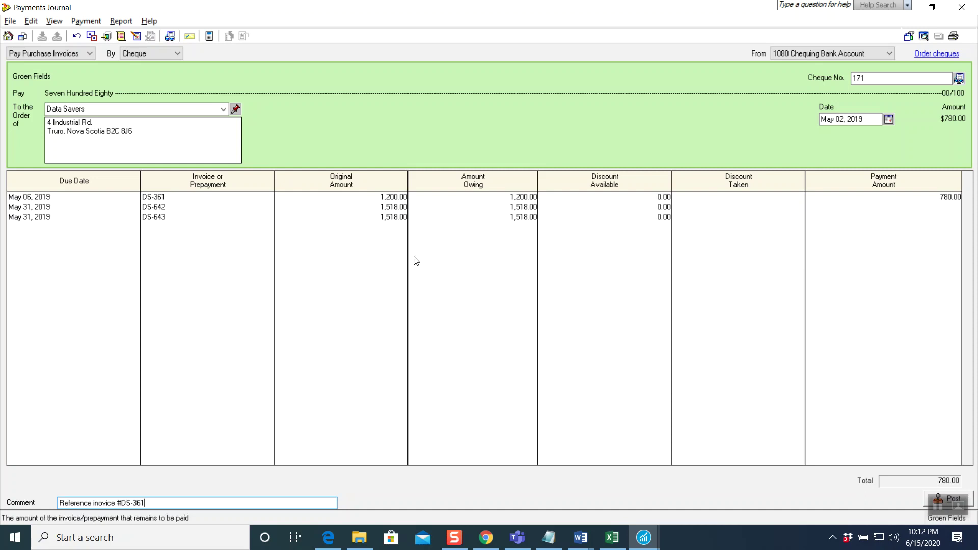
# Step: Review the $780.00 payment's journal entry, post it as J4, and close the Payments Journal
pyautogui.click(127, 23)
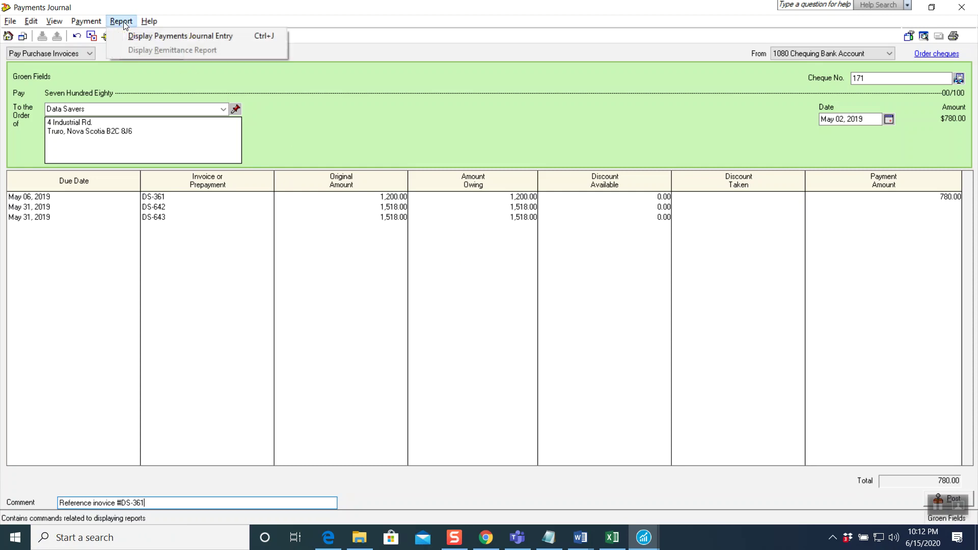
pyautogui.click(129, 36)
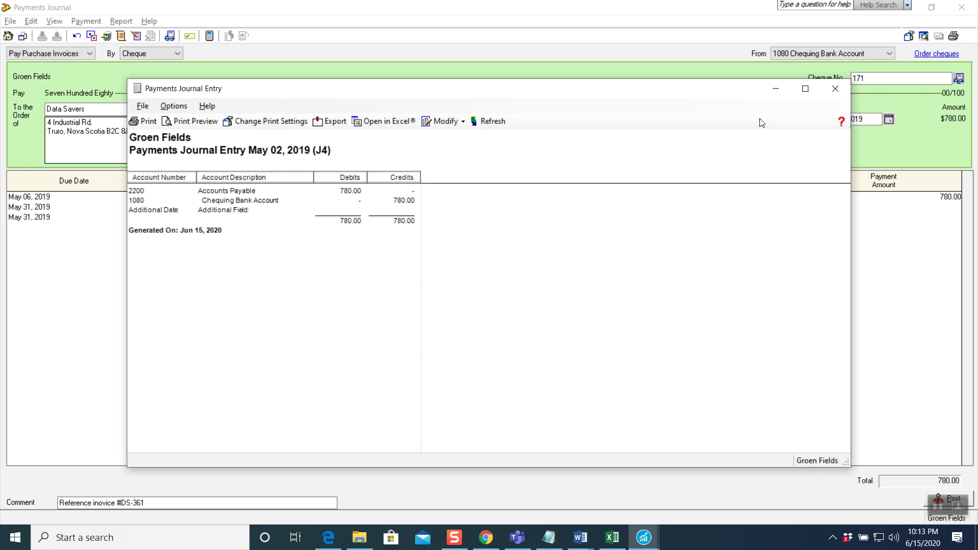
pyautogui.click(835, 89)
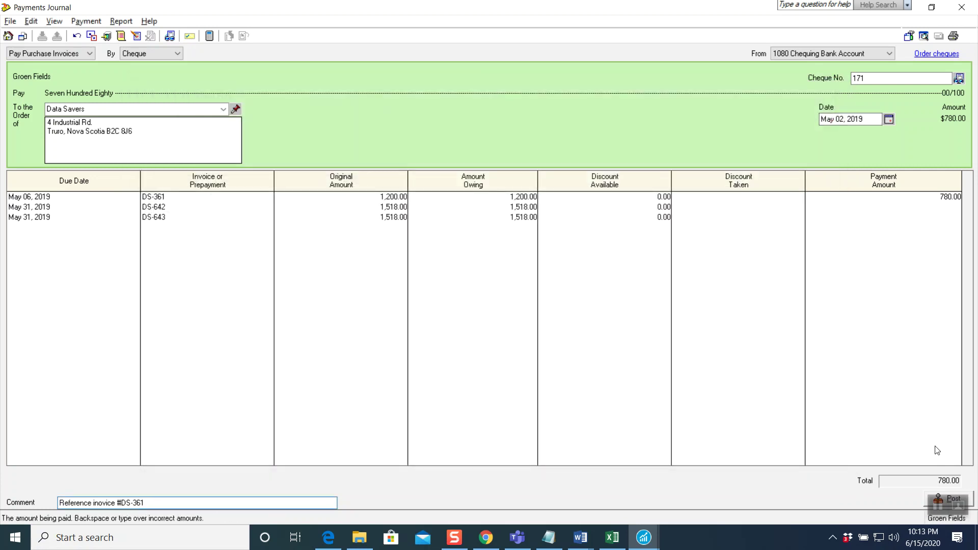
pyautogui.click(950, 495)
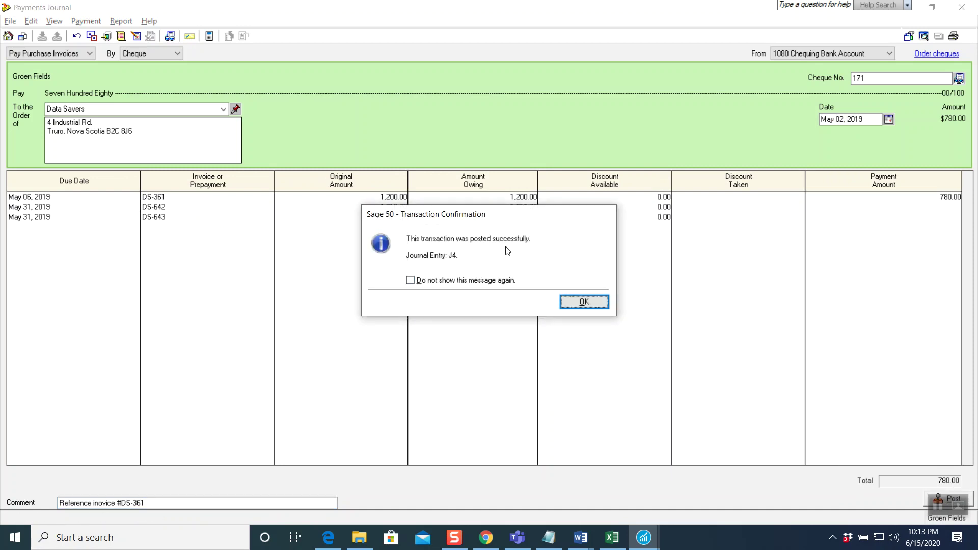
pyautogui.click(584, 301)
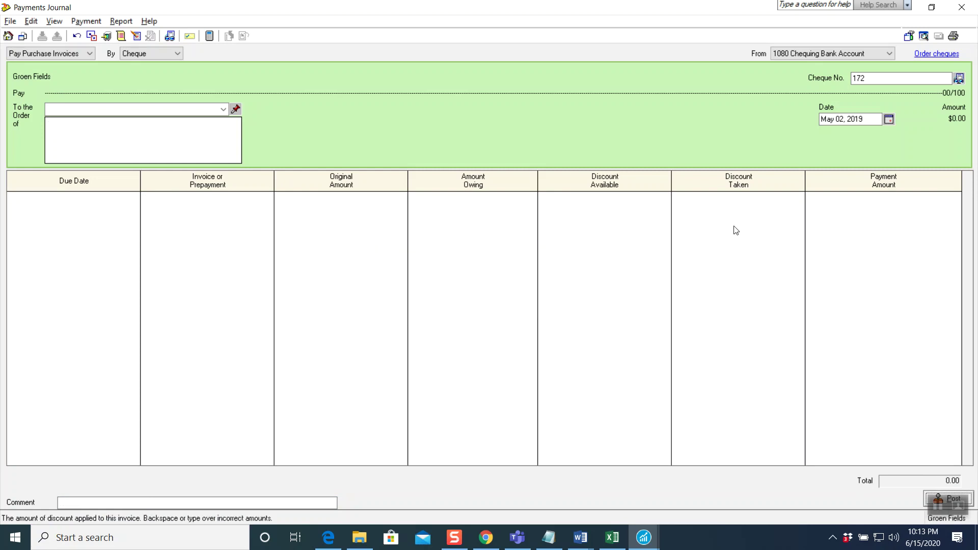
pyautogui.click(963, 7)
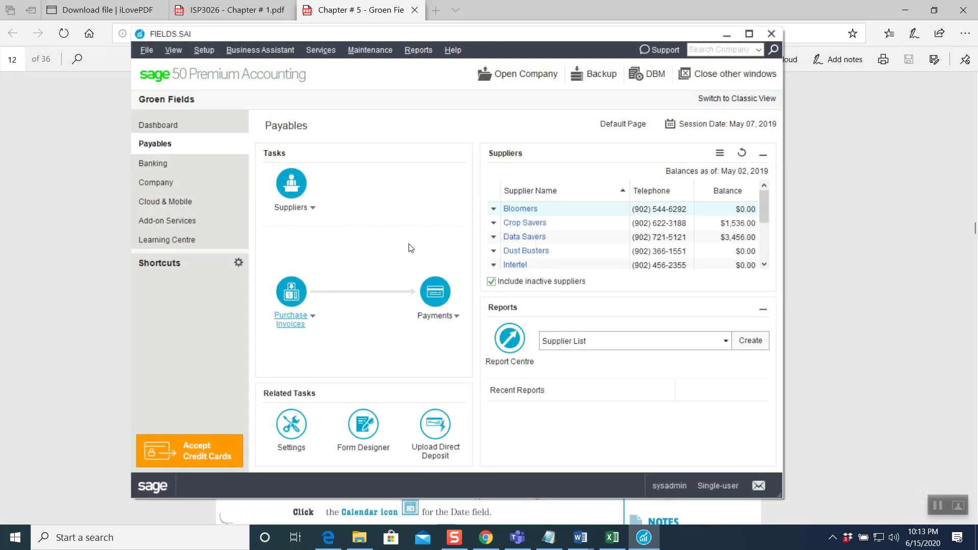
# Step: Read the textbook's Cash Purchase Invoice Truro-19 instructions, then return to Sage 50 Payables
pyautogui.hotkey('alt', 'Tab')
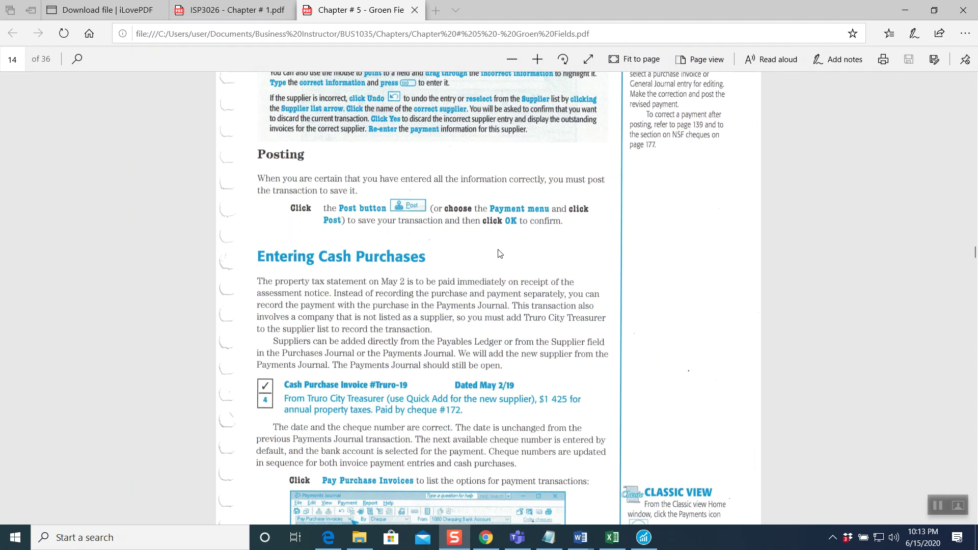
pyautogui.scroll(-1, 377, 240)
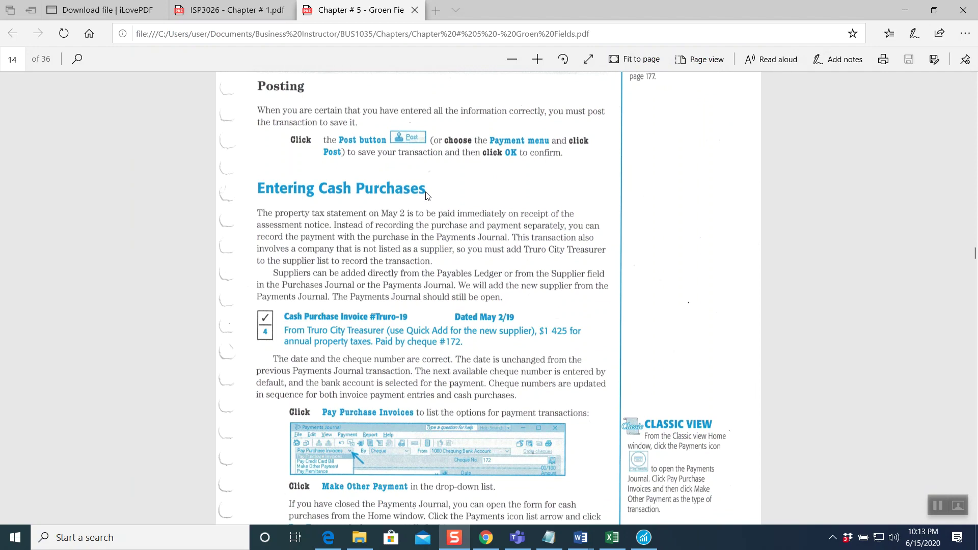
pyautogui.scroll(-1, 427, 194)
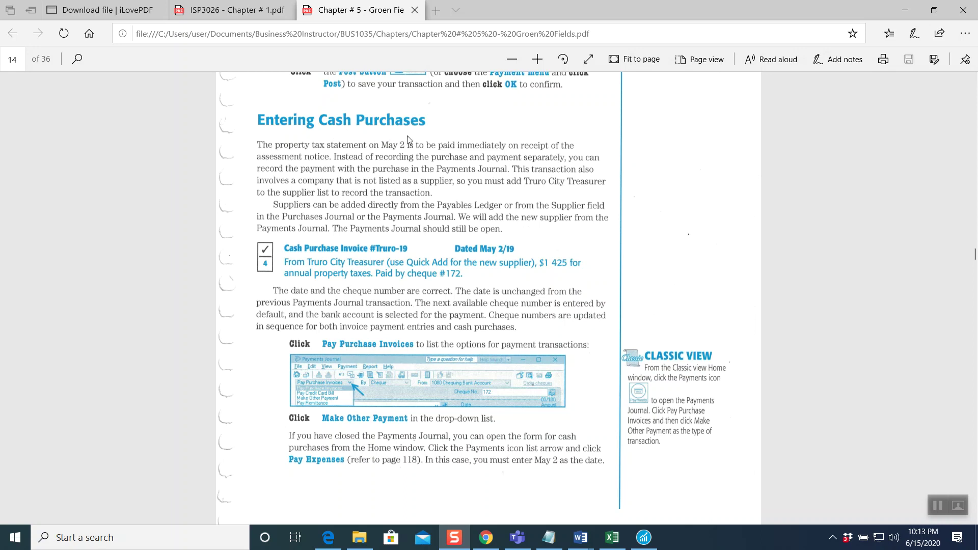
pyautogui.scroll(-2, 408, 136)
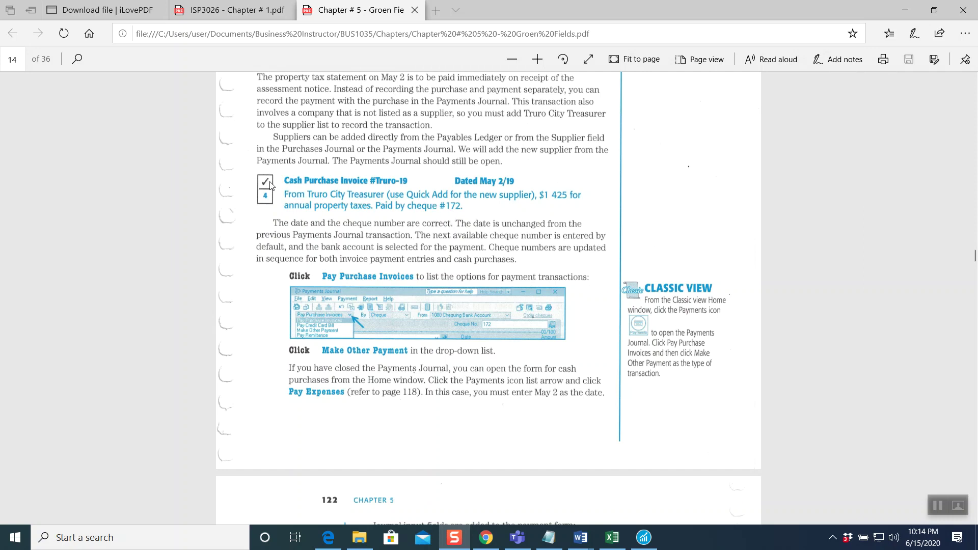
pyautogui.scroll(-2, 418, 199)
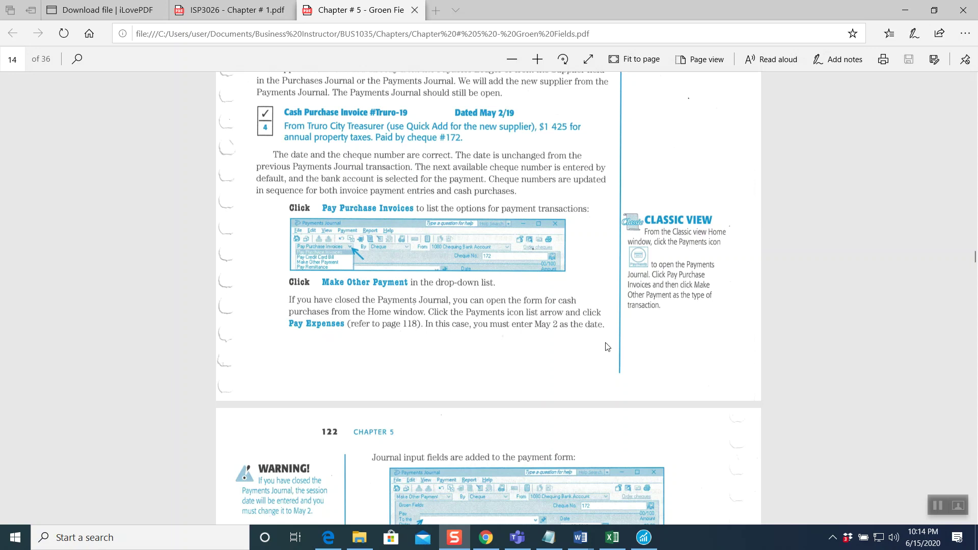
pyautogui.click(645, 539)
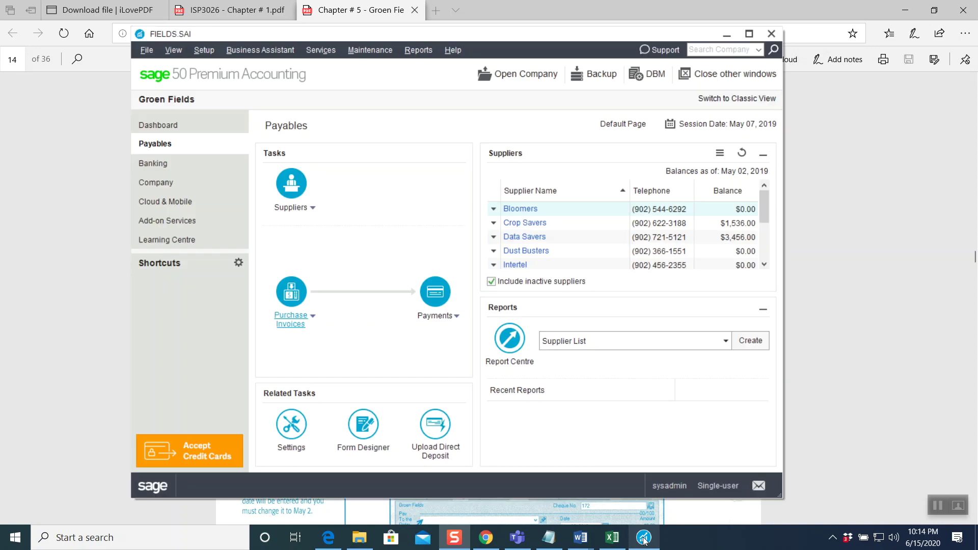
# Step: Start a Pay Expenses cheque dated May 2, 2019 and show the supplier list
pyautogui.click(461, 321)
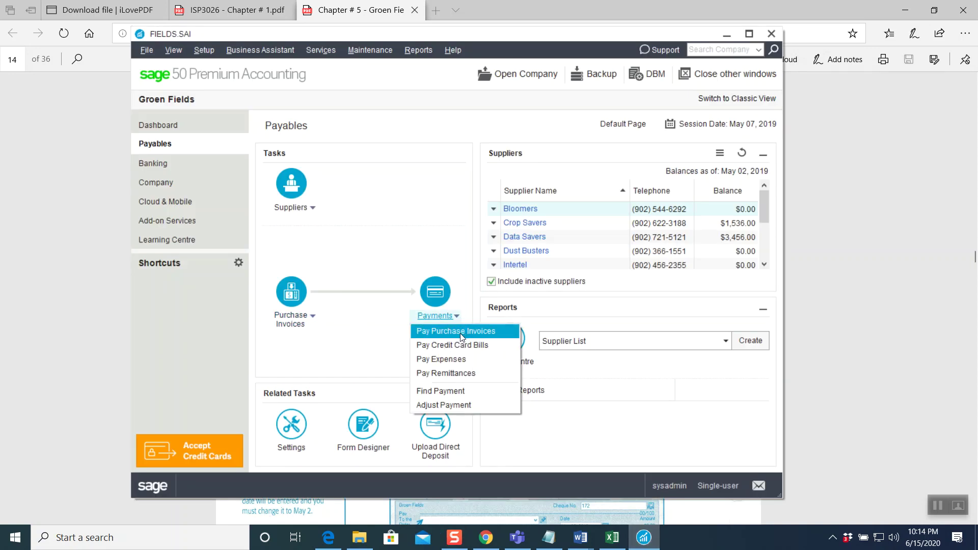
pyautogui.click(458, 360)
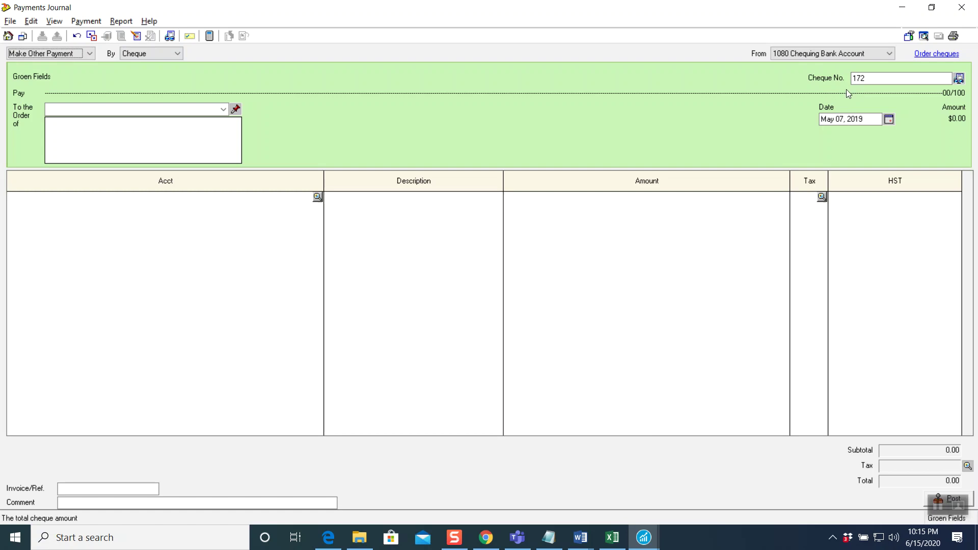
pyautogui.click(889, 120)
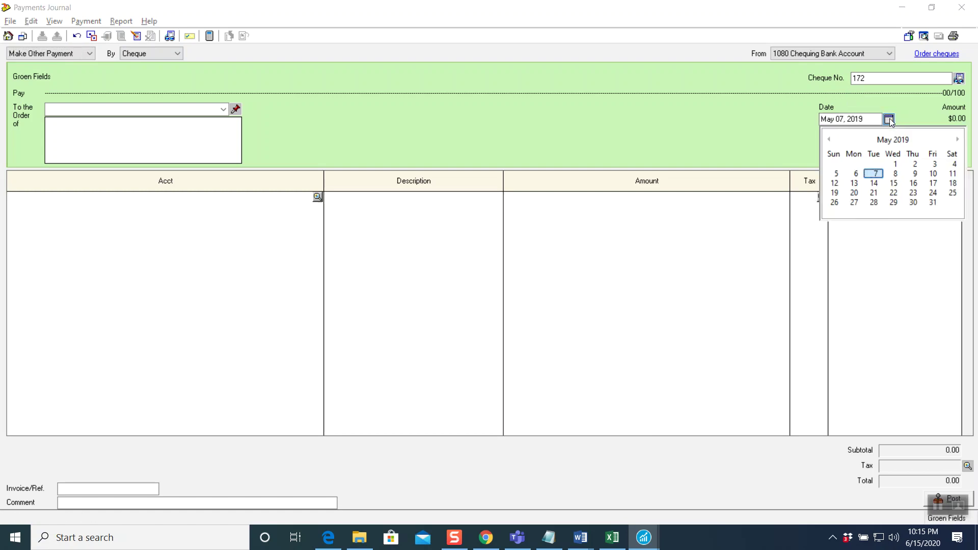
pyautogui.click(916, 164)
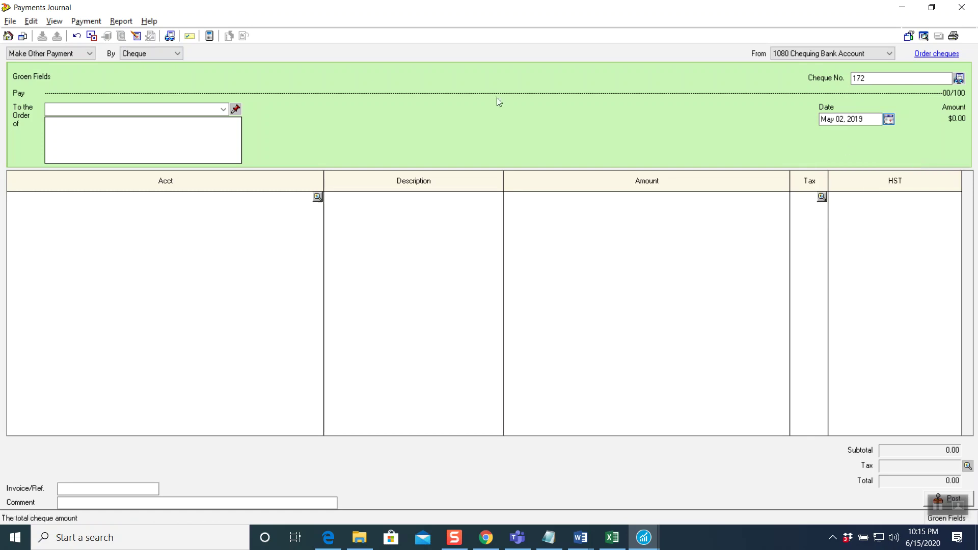
pyautogui.click(224, 110)
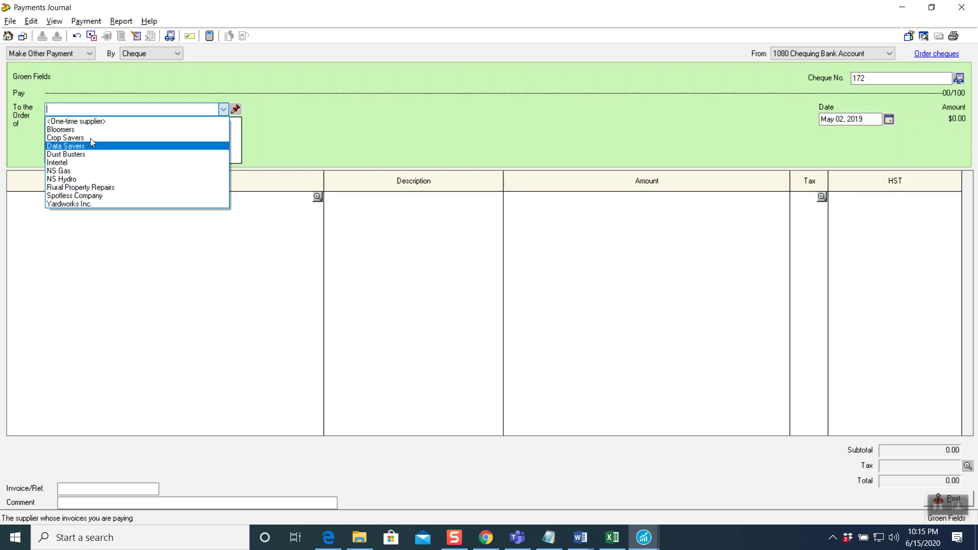
# Step: Enter Truro City Treasurer as the cheque payee and quick-add it as a supplier
pyautogui.click(104, 109)
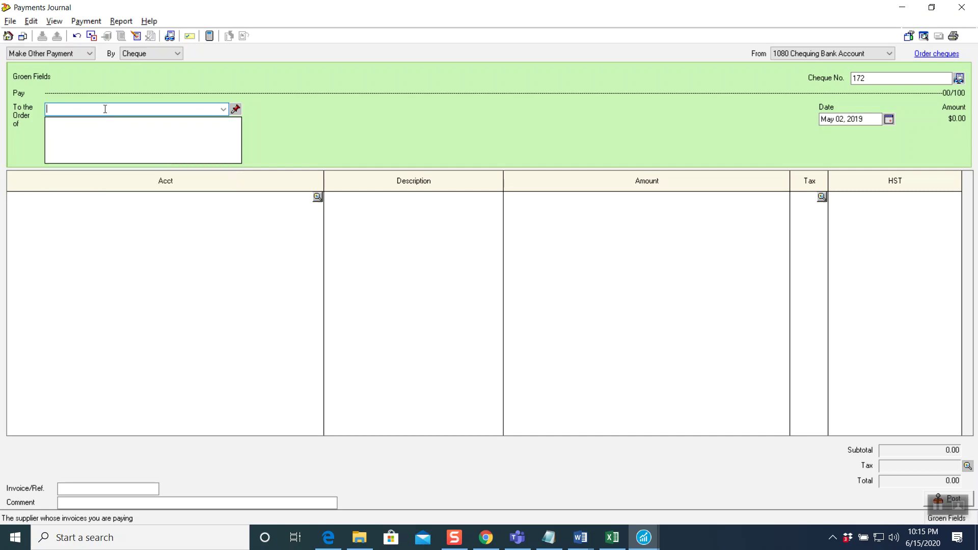
pyautogui.write('Tru')
pyautogui.write('ro City Treasurer')
pyautogui.press('BackSpace')
pyautogui.press('BackSpace')
pyautogui.press('BackSpace')
pyautogui.write('rer')
pyautogui.press('Tab')
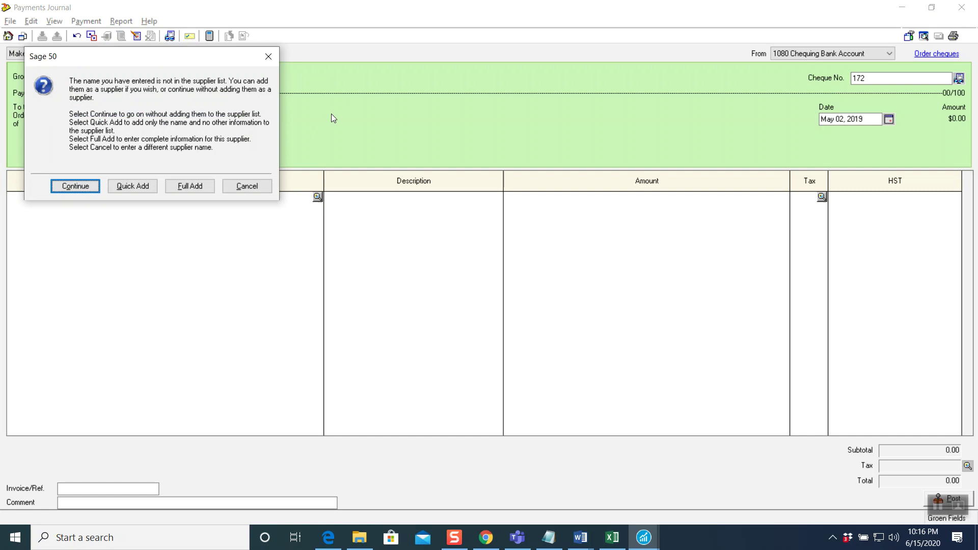
pyautogui.moveTo(176, 60); pyautogui.dragTo(417, 72)
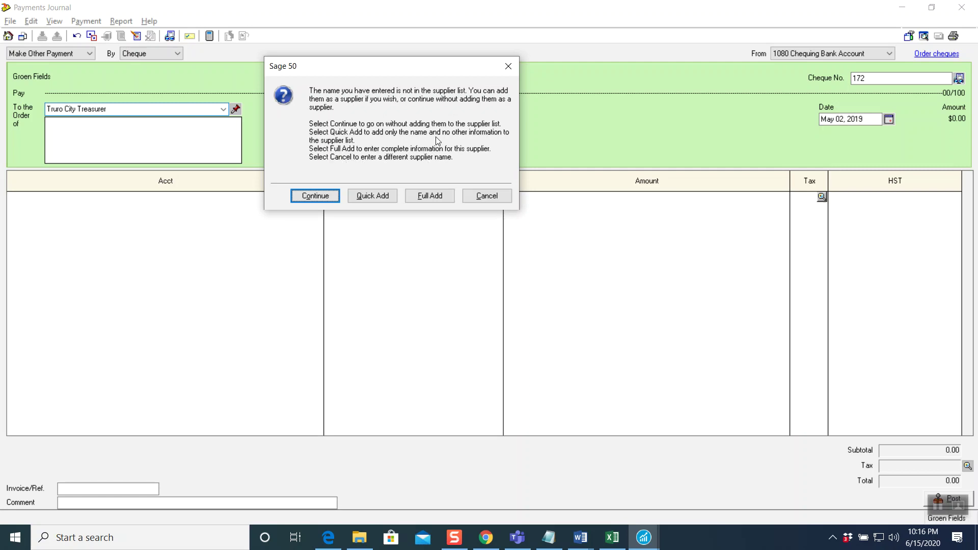
pyautogui.click(377, 196)
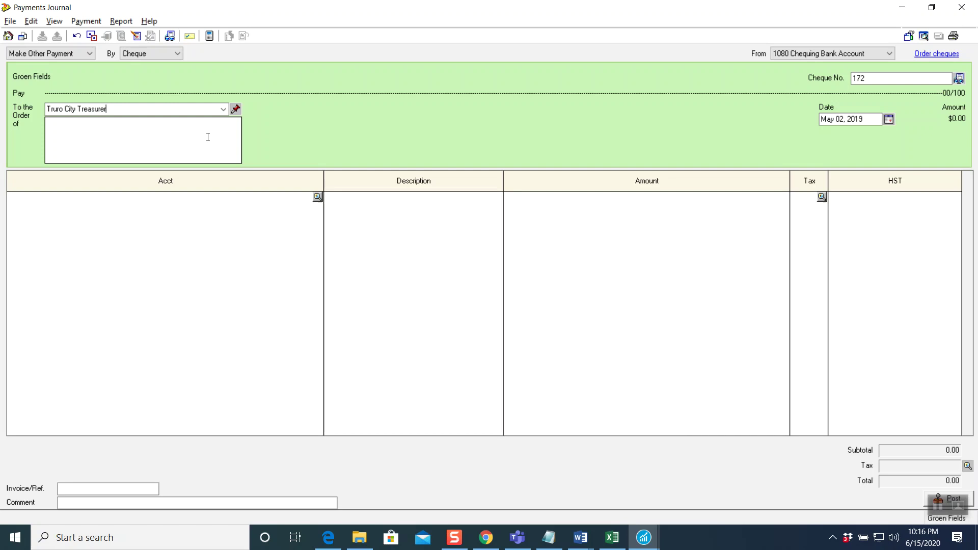
pyautogui.click(318, 196)
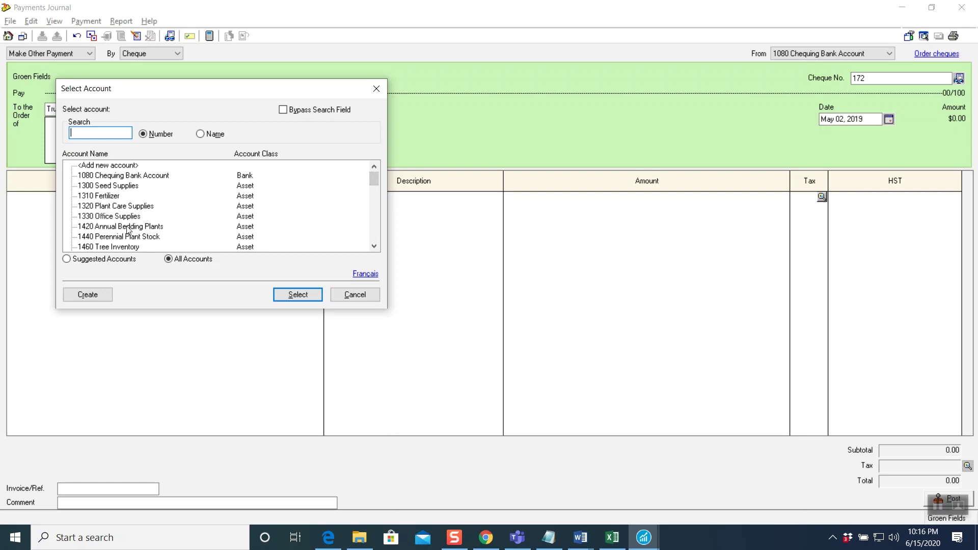
# Step: Charge the first line to account 5160 Property Taxes, described as 'annual property taxes'
pyautogui.moveTo(377, 182); pyautogui.dragTo(375, 215)
pyautogui.scroll(-2, 164, 198)
pyautogui.scroll(-1, 164, 198)
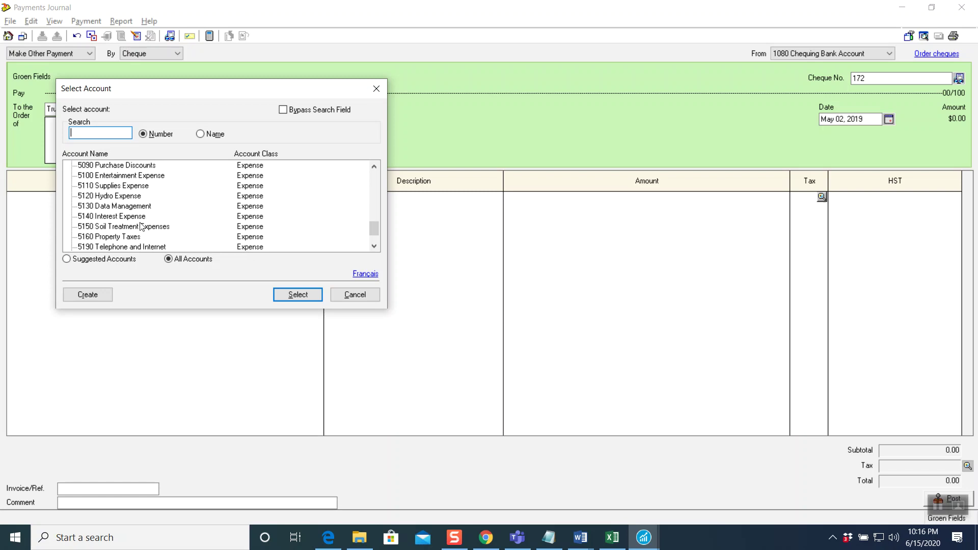
pyautogui.click(130, 237)
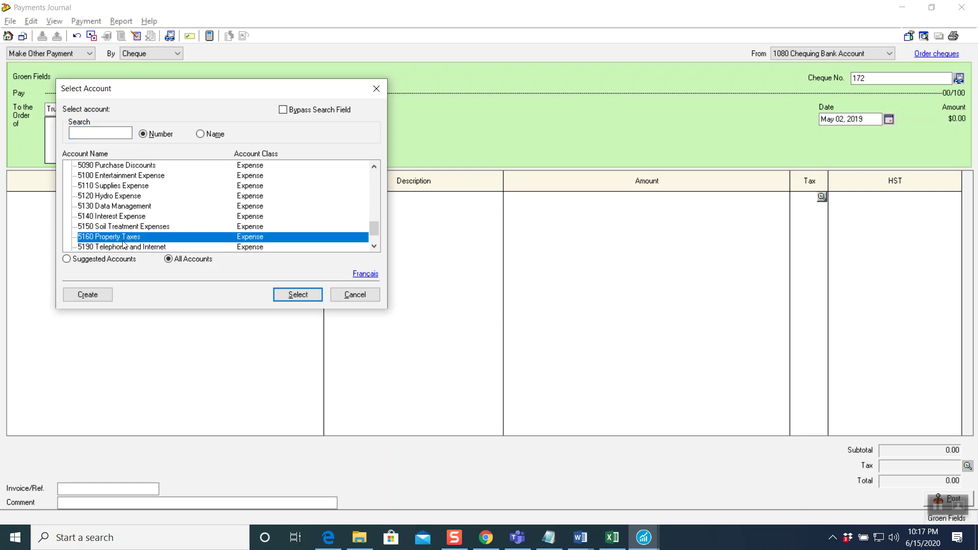
pyautogui.click(297, 295)
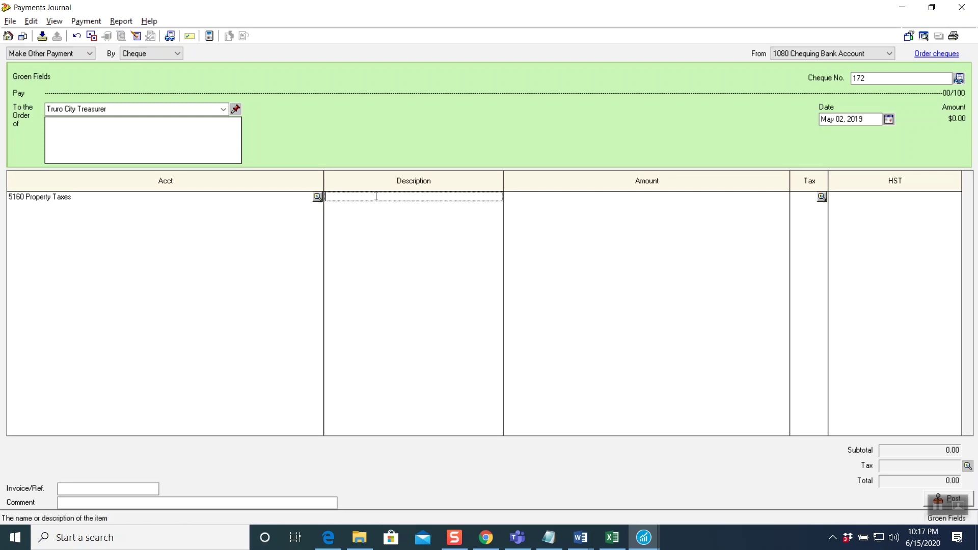
pyautogui.write('annual property taxes')
# Step: Enter 1,425.00 as the line amount, bringing the cheque total to $1,425.00
pyautogui.press('Tab')
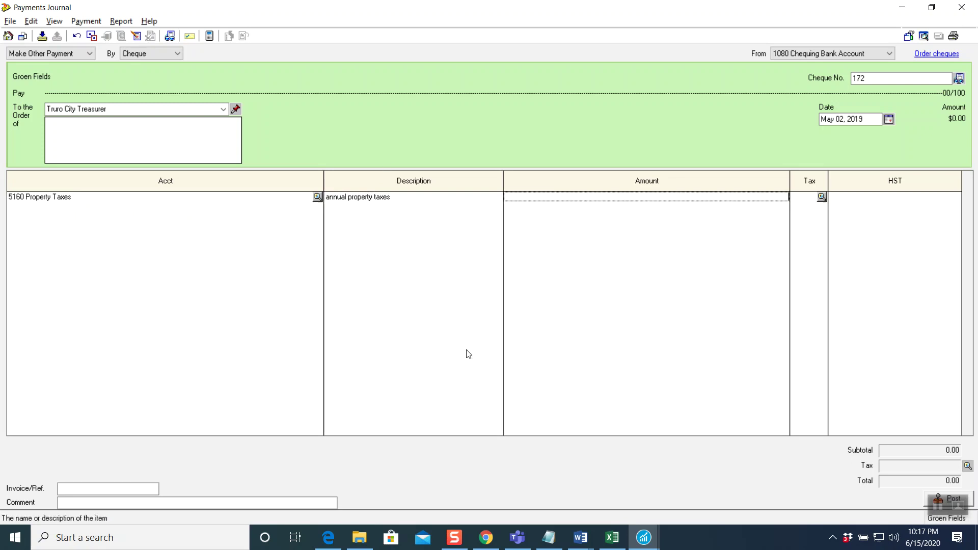
pyautogui.write('1,425')
pyautogui.press('Tab')
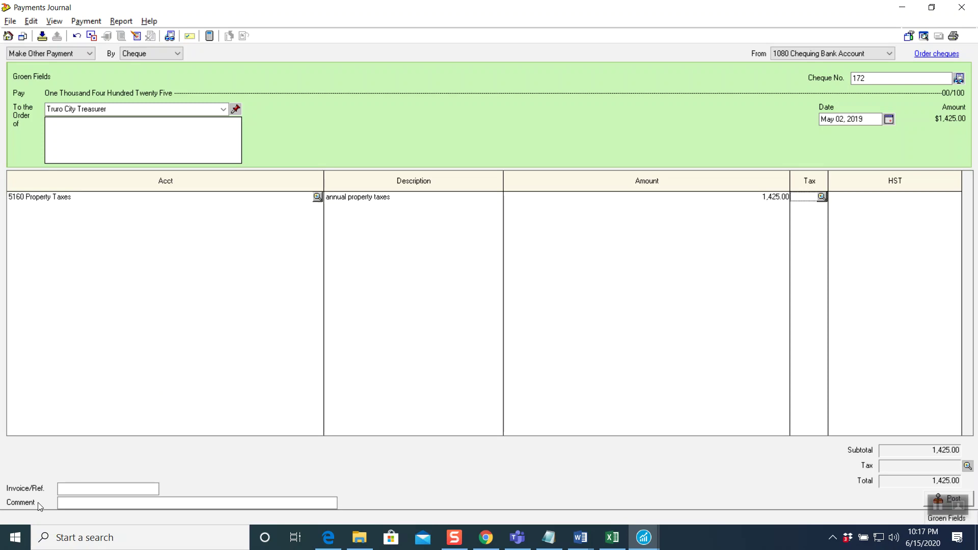
# Step: Enter reference Truro-19 and comment 'Truro-19 - annual property taxes' on cheque 172
pyautogui.click(81, 490)
pyautogui.write('Truro-19')
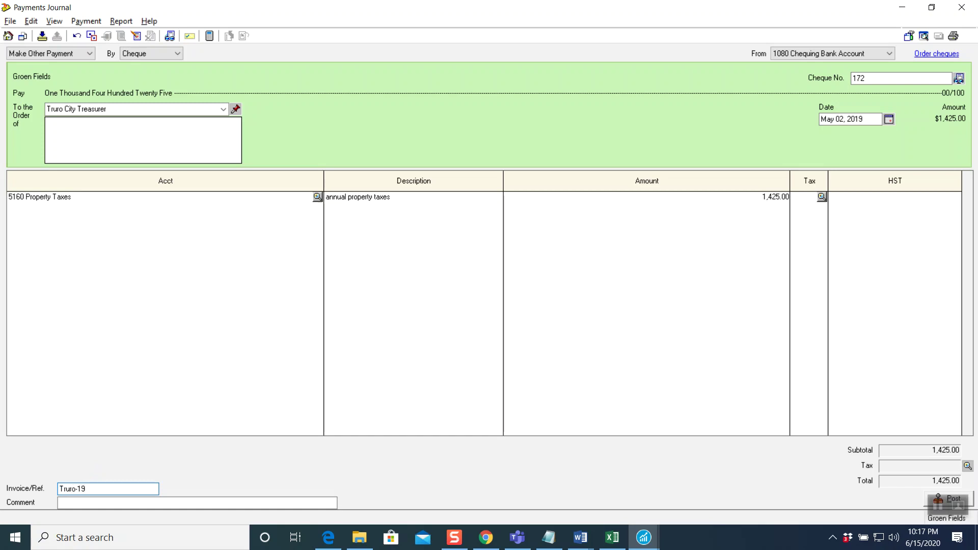
pyautogui.click(89, 503)
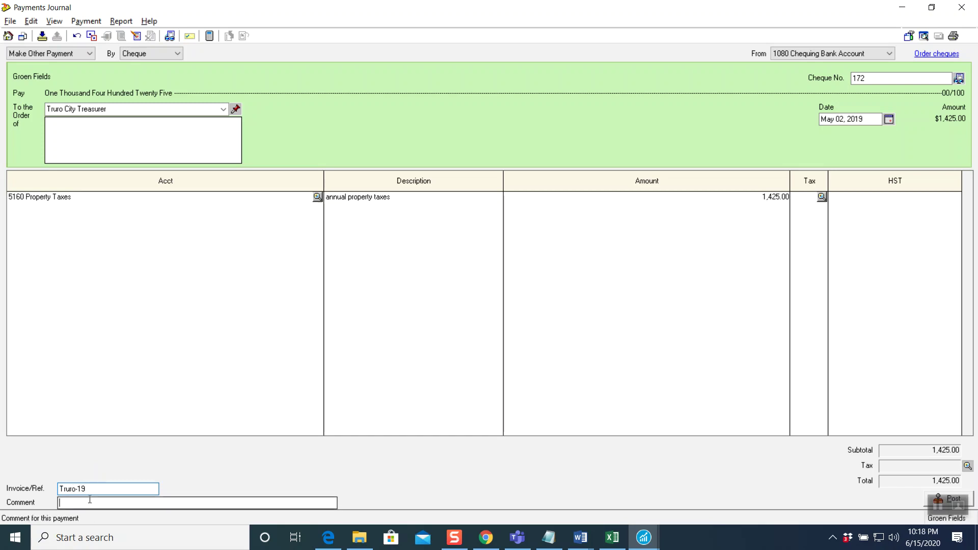
pyautogui.write('Tru')
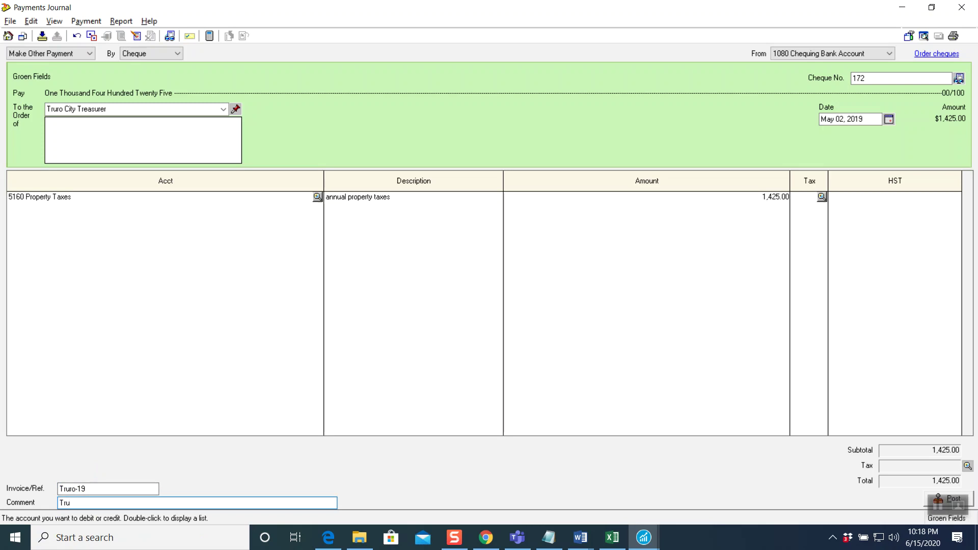
pyautogui.write('r')
pyautogui.write('o-19 - annual propertyt taxes')
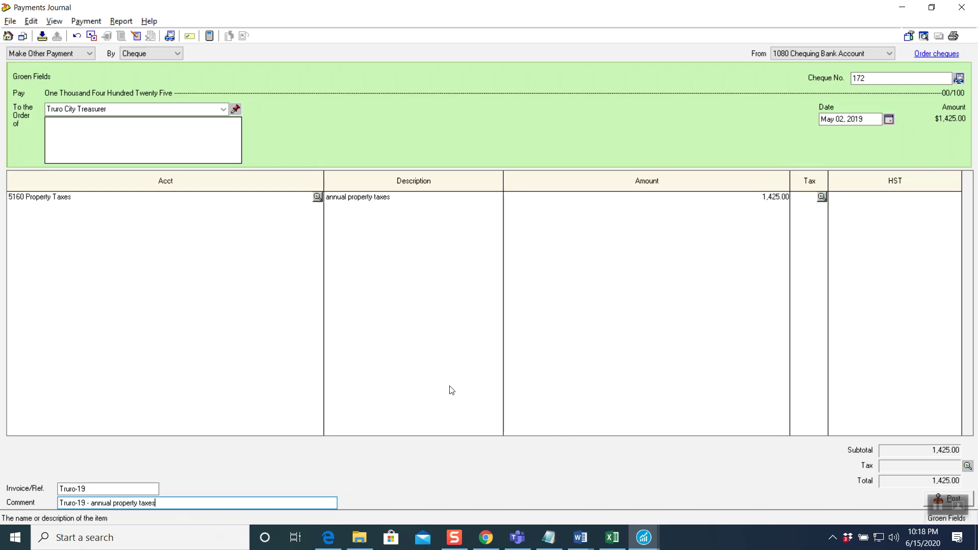
pyautogui.click(125, 23)
# Step: Preview the journal entry, post the $1,425.00 property tax payment as J5, and close the journal
pyautogui.click(134, 36)
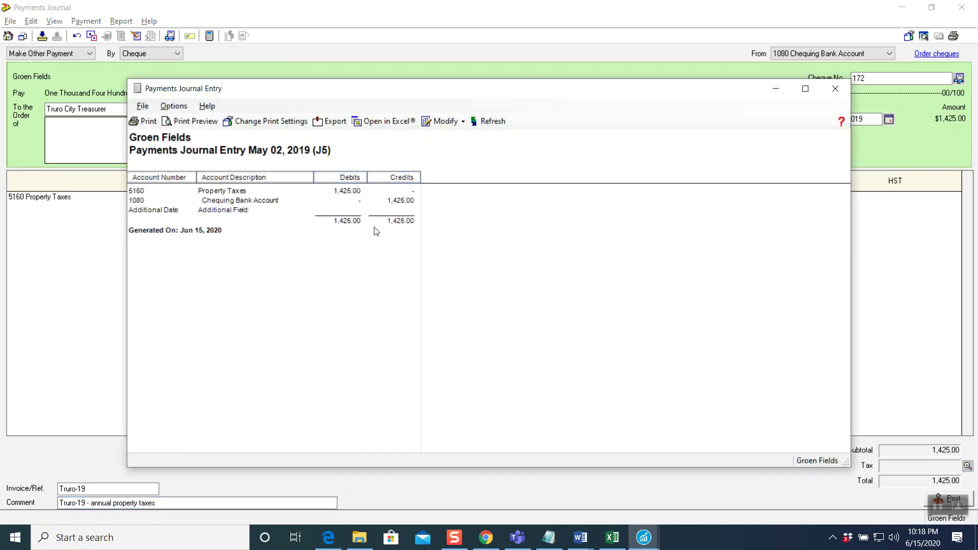
pyautogui.click(836, 89)
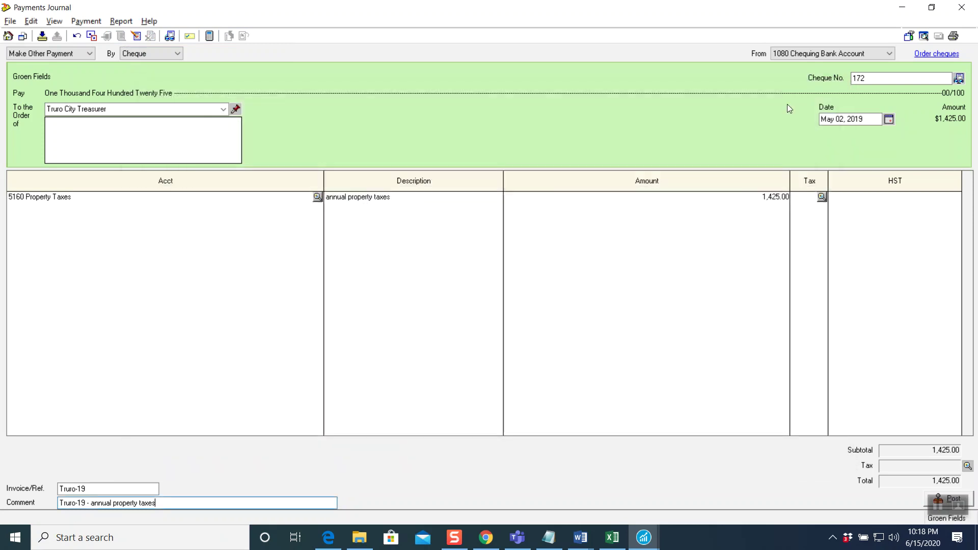
pyautogui.click(928, 498)
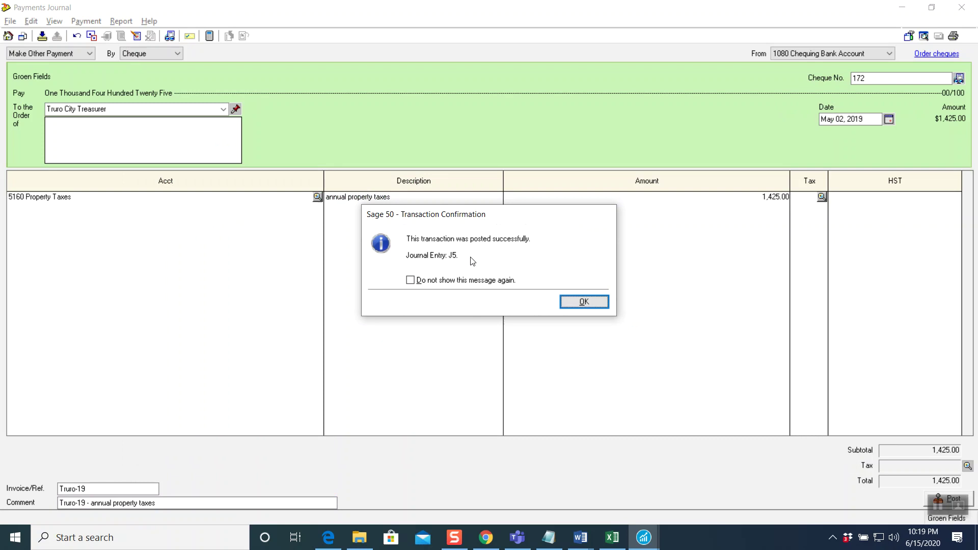
pyautogui.click(584, 302)
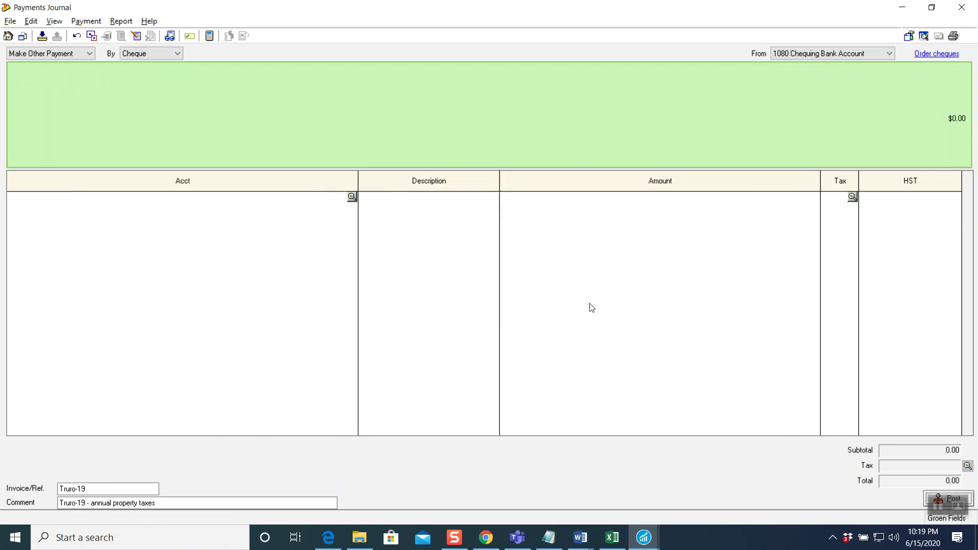
pyautogui.click(962, 7)
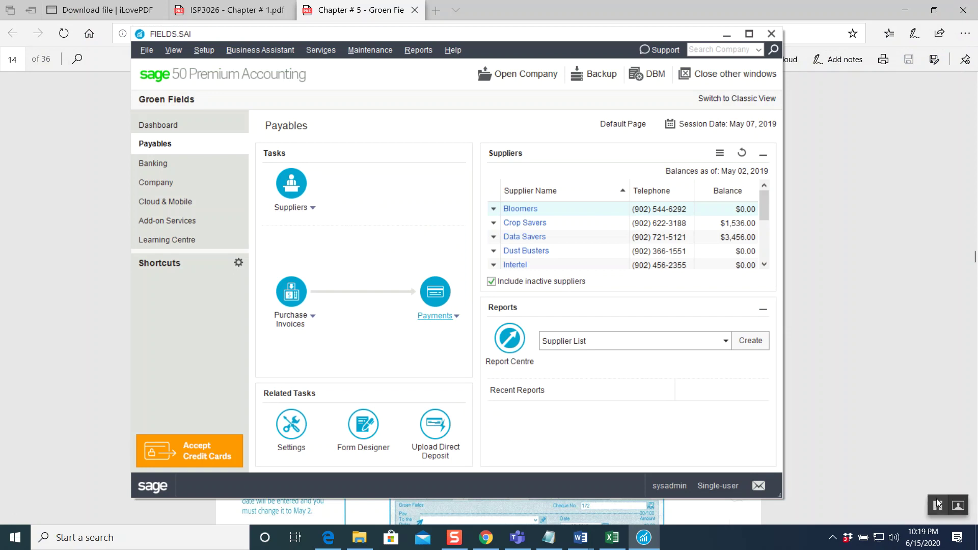
# Step: Read the textbook's Memo #12 on adding supplier BuyMore, then go back to the Sage 50 suppliers
pyautogui.click(115, 249)
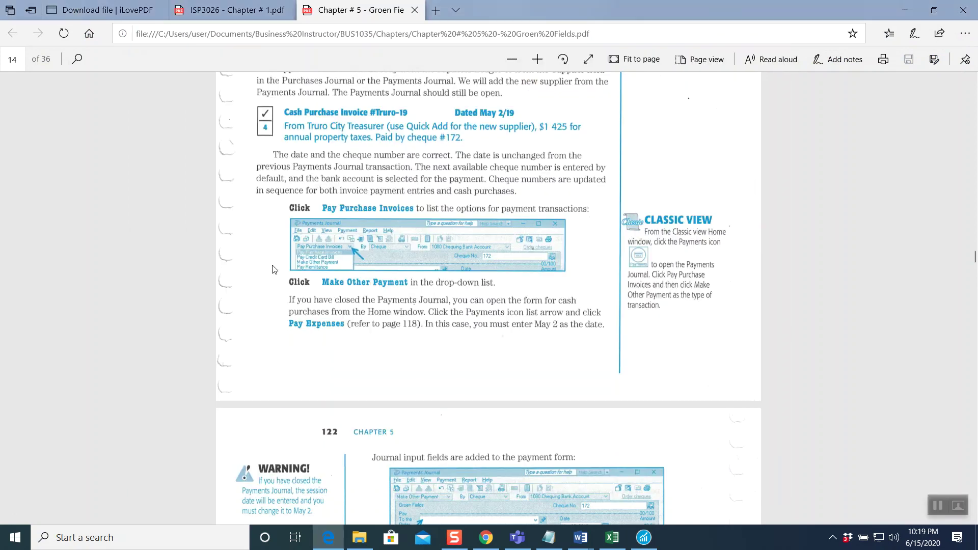
pyautogui.scroll(-8, 272, 269)
pyautogui.scroll(-15, 273, 270)
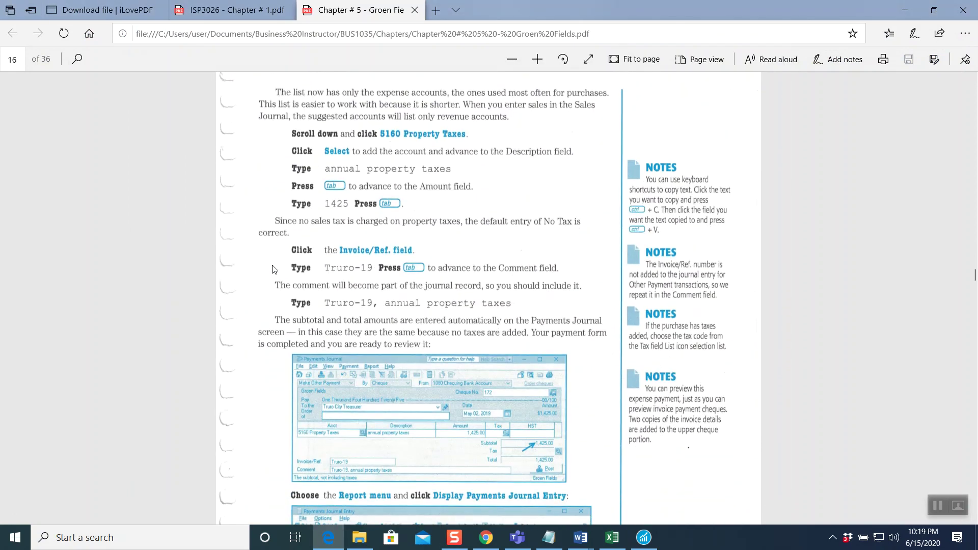
pyautogui.scroll(-6, 272, 269)
pyautogui.scroll(3, 273, 269)
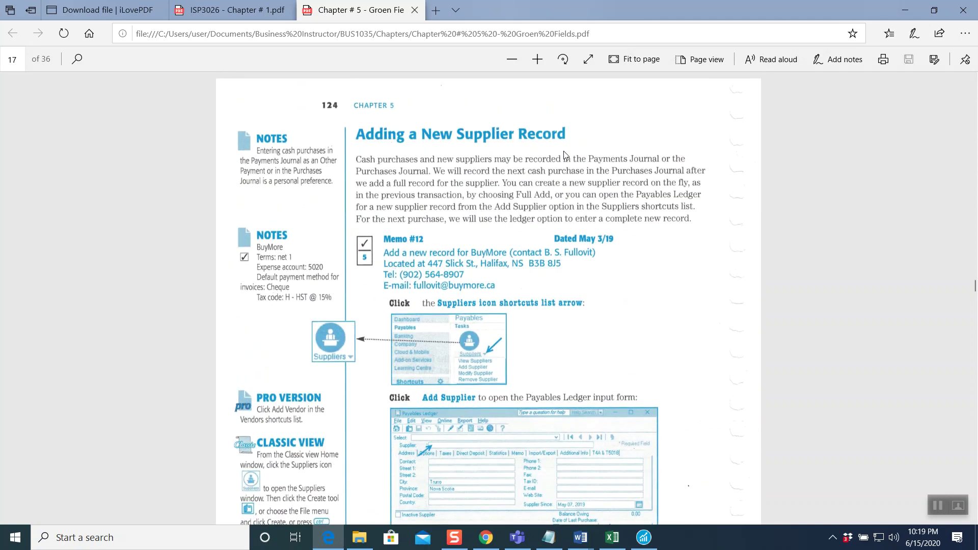
pyautogui.click(644, 537)
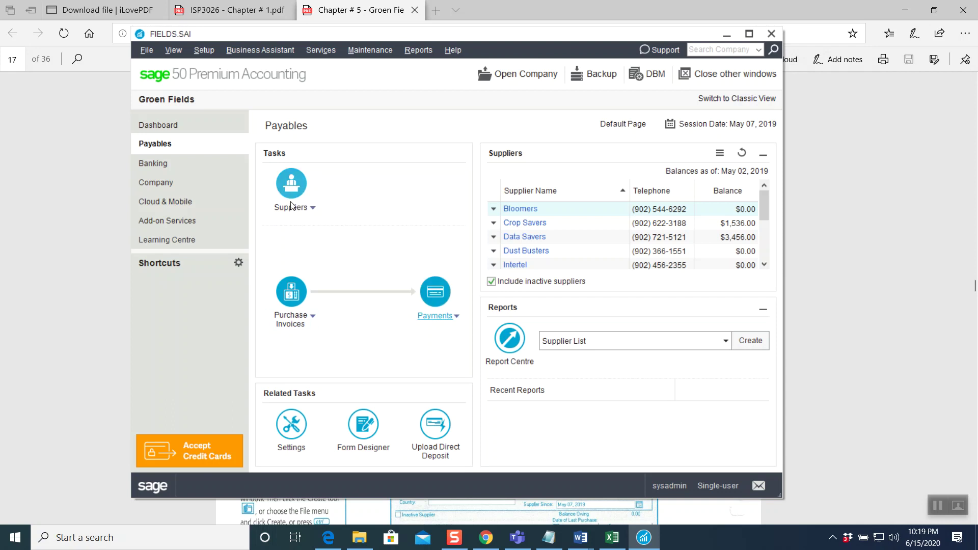
pyautogui.click(121, 192)
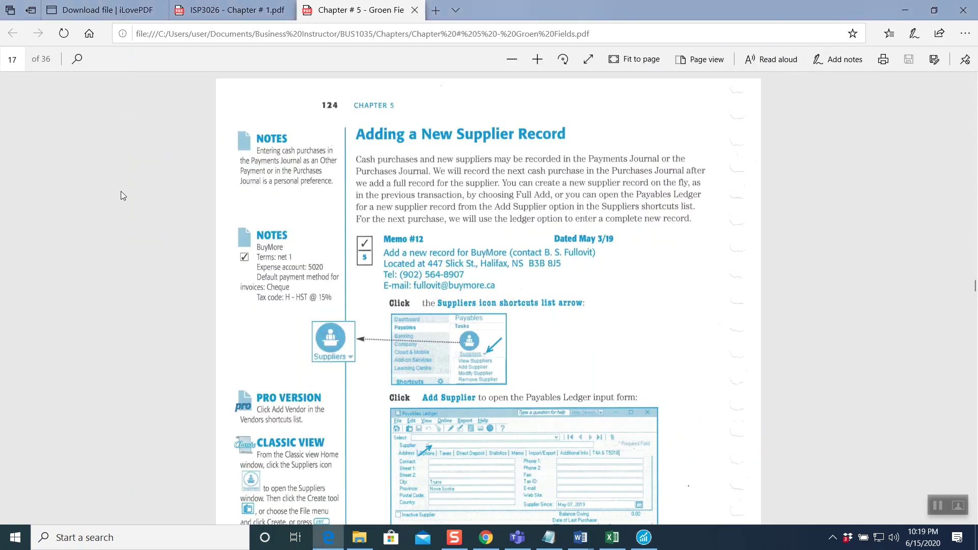
pyautogui.scroll(-1, 483, 268)
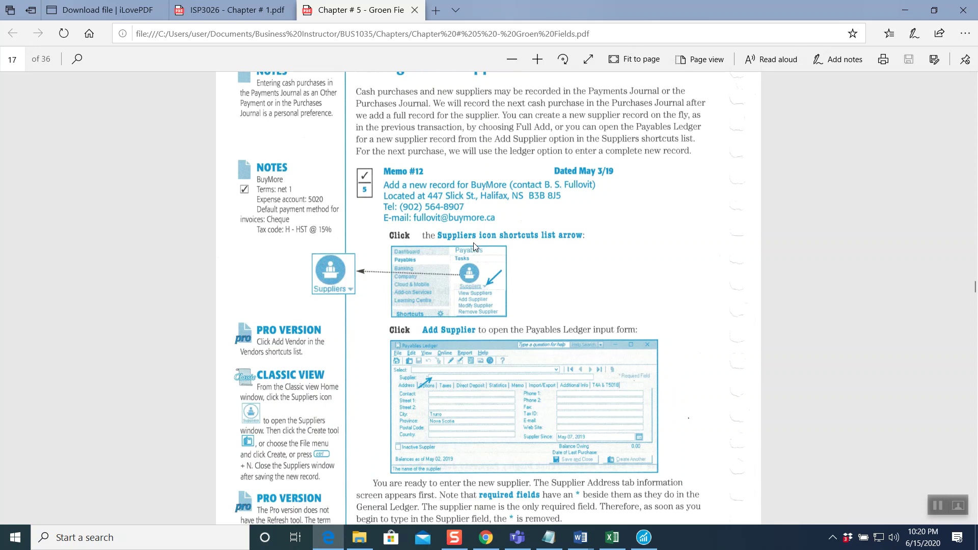
pyautogui.click(649, 542)
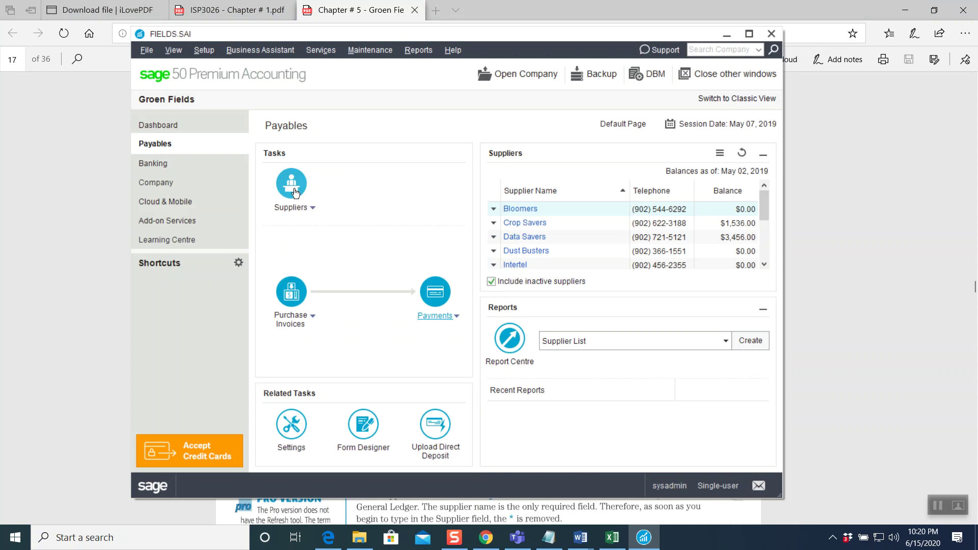
pyautogui.click(292, 185)
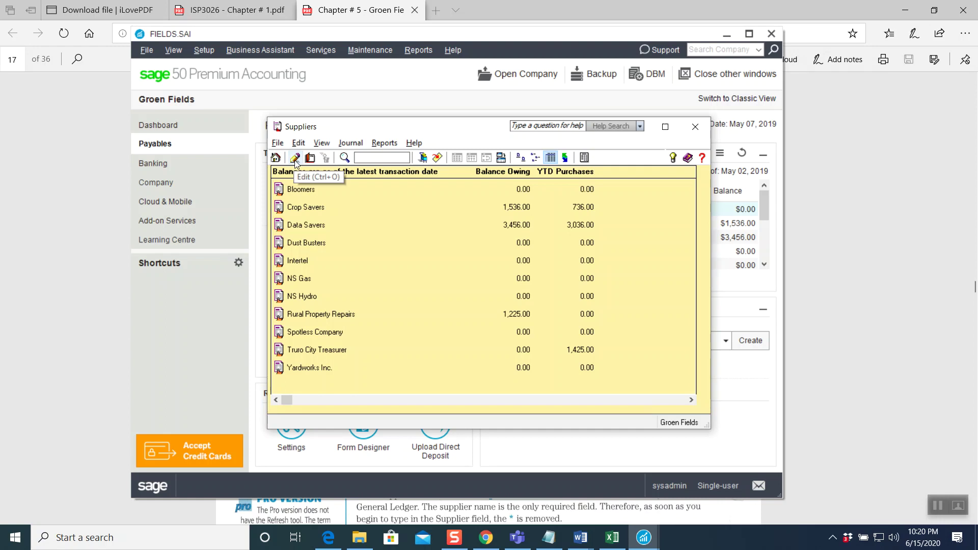
# Step: Create a blank Payables Ledger record for a new supplier
pyautogui.click(310, 159)
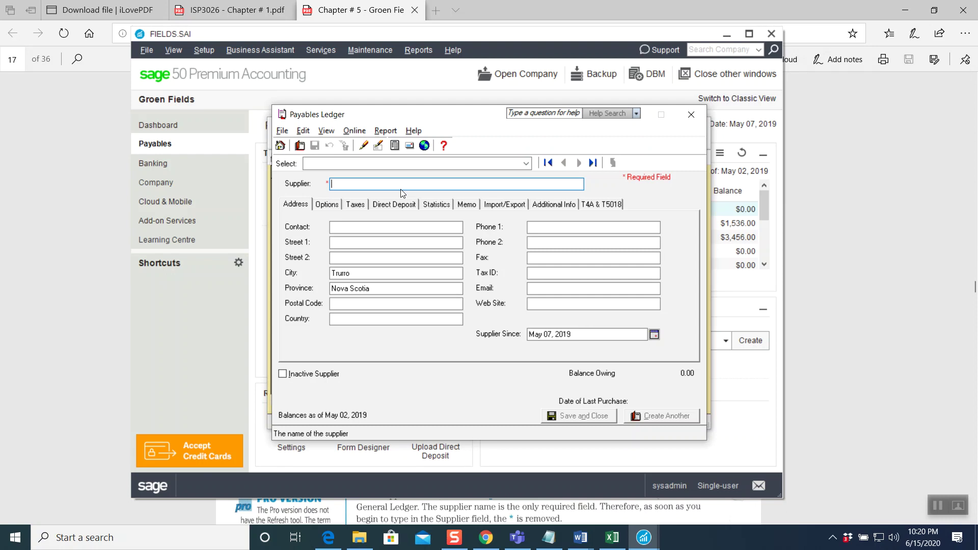
# Step: Enter supplier name BuyMore, the contact person's name, and the Halifax street address, postal code and country Canada
pyautogui.write('B')
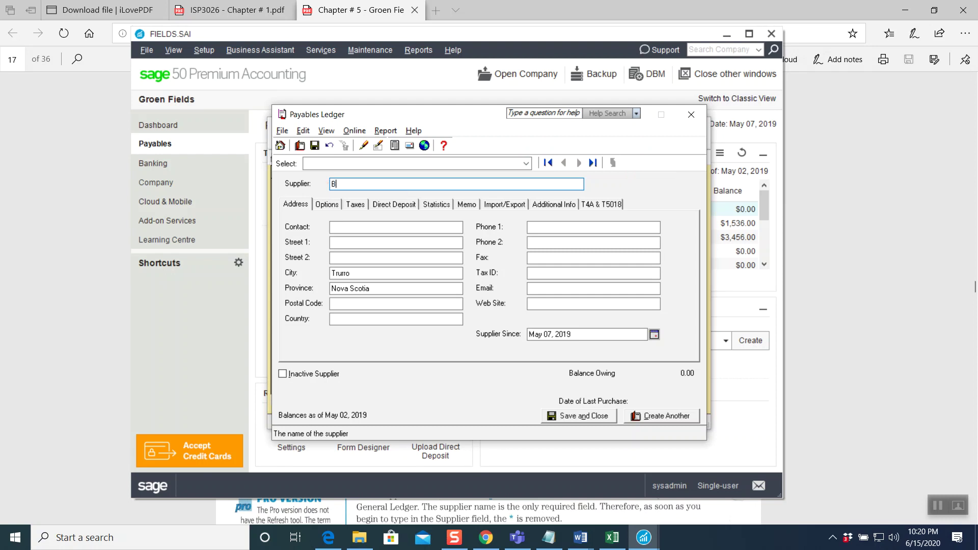
pyautogui.write('uyMore')
pyautogui.click(396, 227)
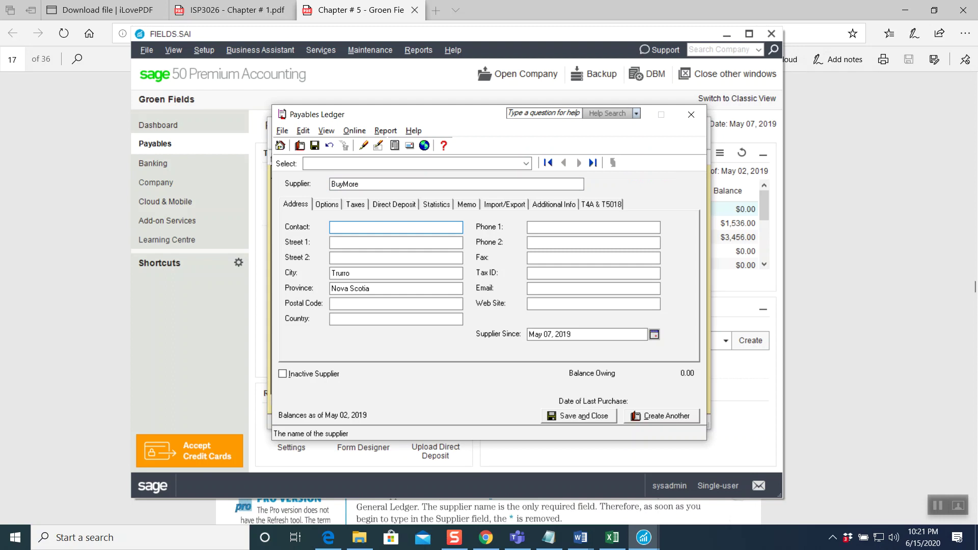
pyautogui.write('B. S. Fullow')
pyautogui.click(374, 243)
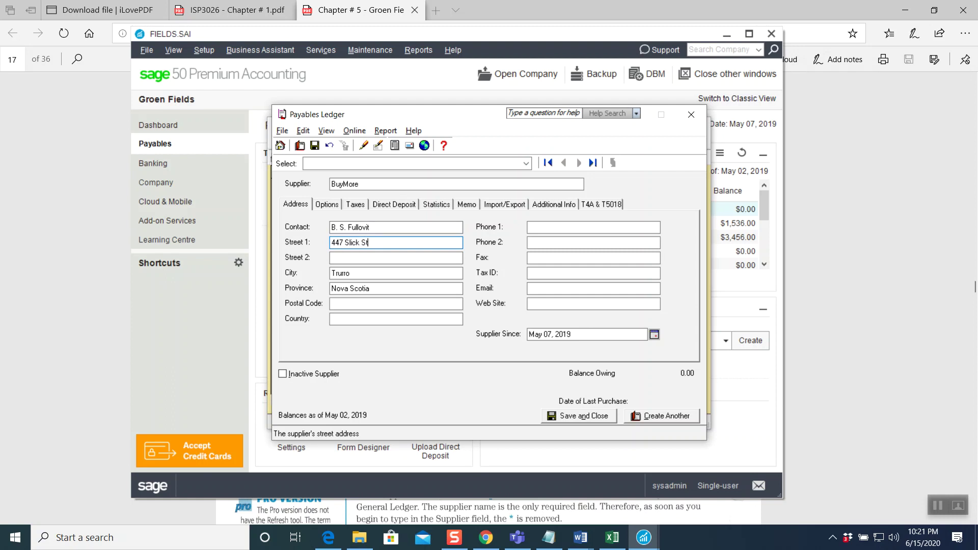
pyautogui.press('Tab')
pyautogui.press('Tab')
pyautogui.write('Halifa')
pyautogui.press('Tab')
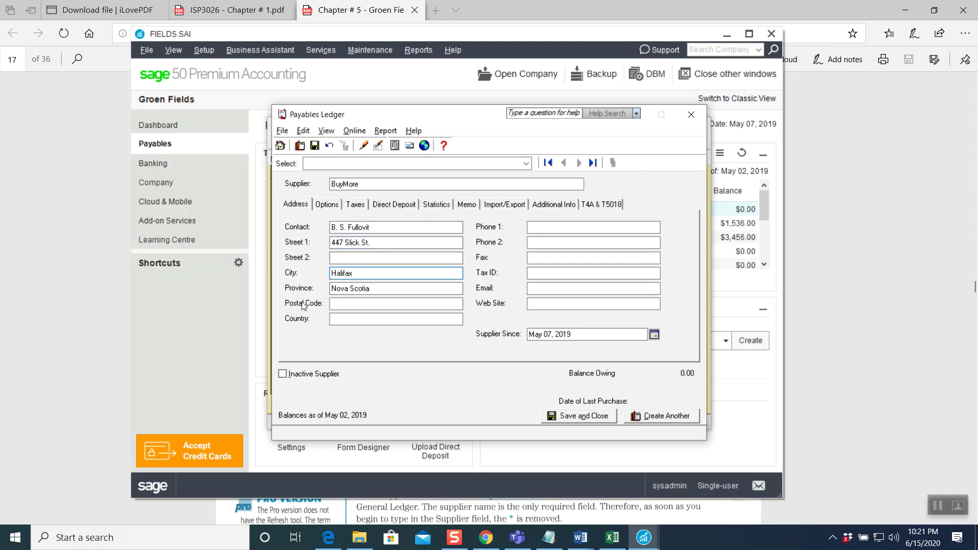
pyautogui.click(355, 305)
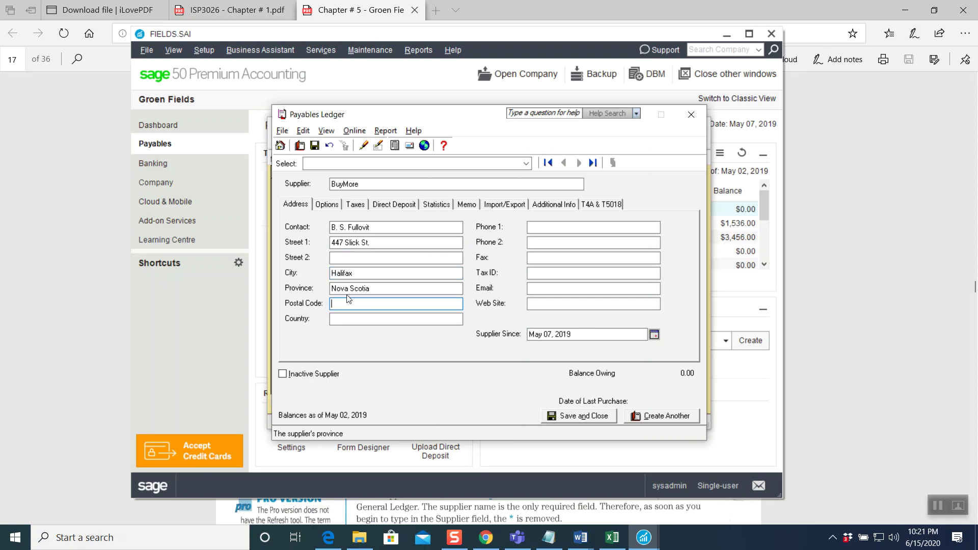
pyautogui.write('B3b')
pyautogui.press('BackSpace')
pyautogui.write('B 8J5')
pyautogui.click(372, 321)
pyautogui.write('Canada')
# Step: Add the supplier's phone number and e-mail address, and set Supplier Since to May 03, 2019
pyautogui.press('Tab')
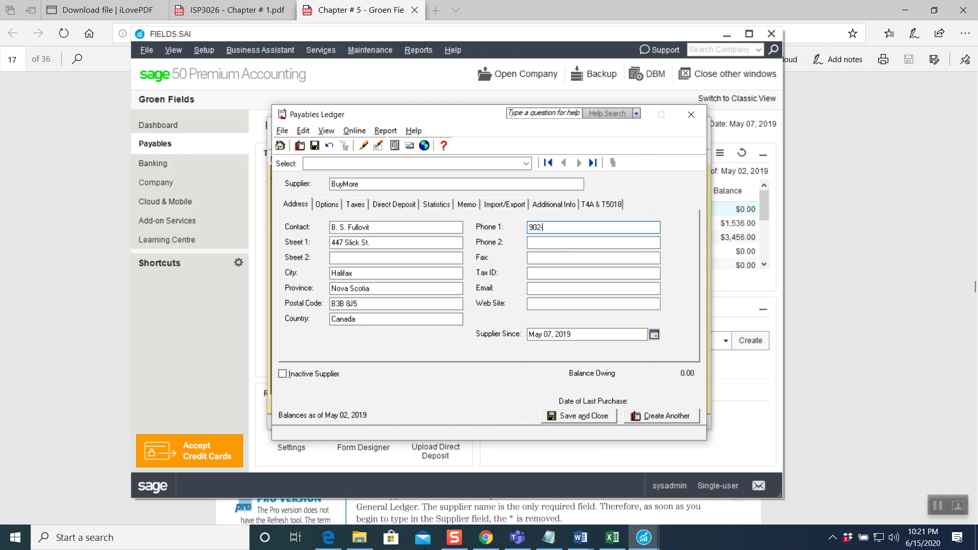
pyautogui.press('Tab')
pyautogui.press('Tab')
pyautogui.press('Tab')
pyautogui.press('Tab')
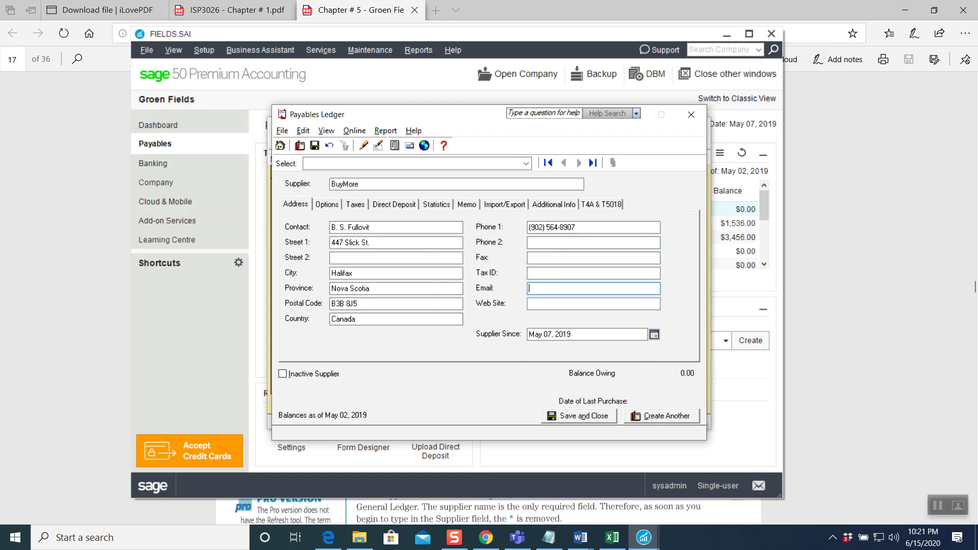
pyautogui.click(549, 302)
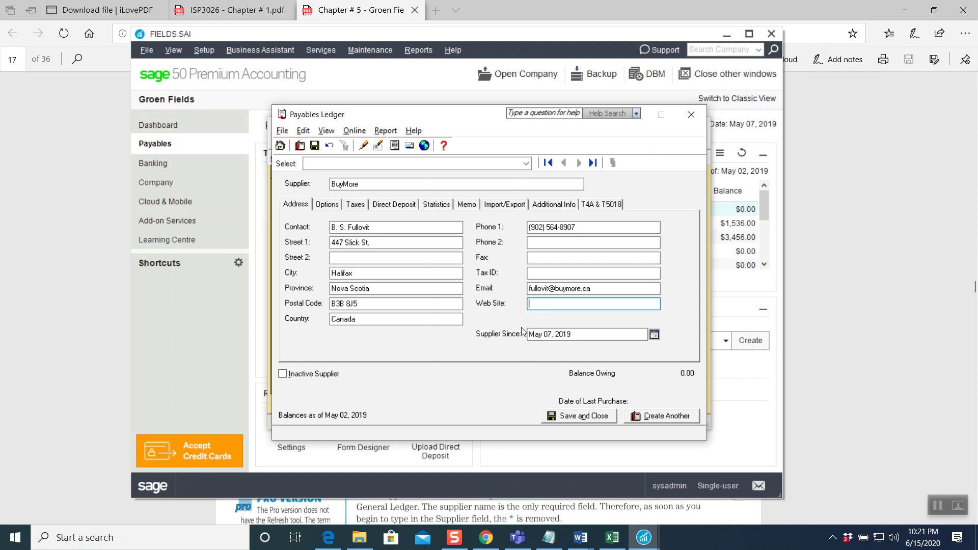
pyautogui.click(655, 335)
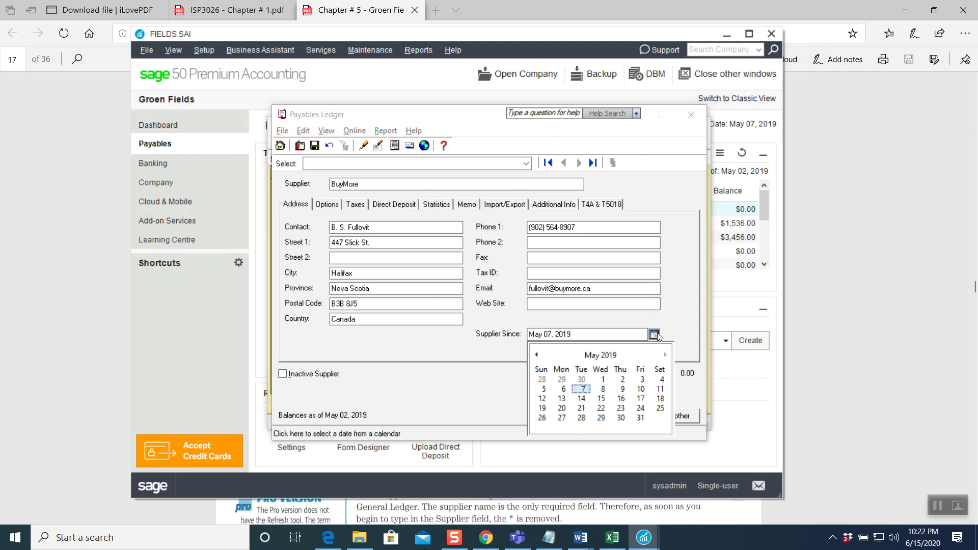
pyautogui.click(641, 380)
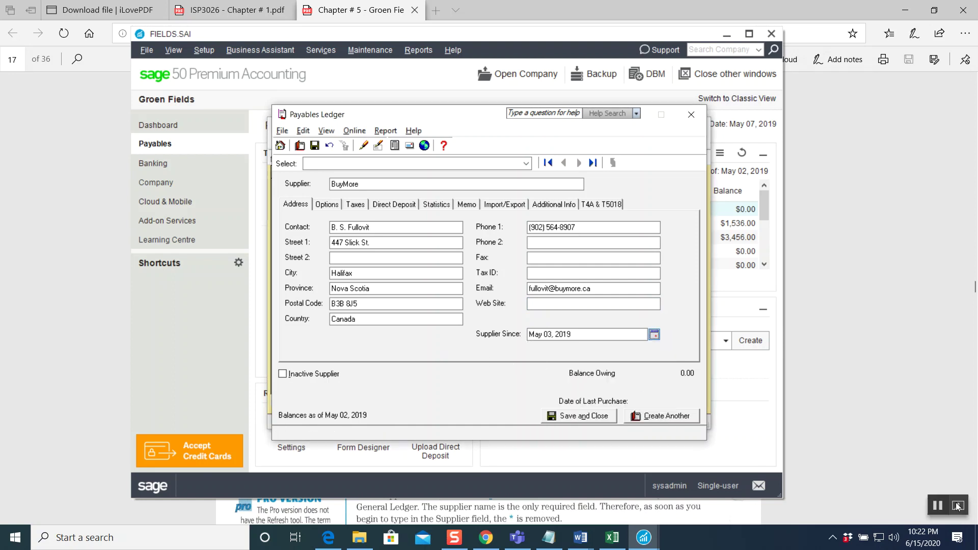
pyautogui.click(627, 490)
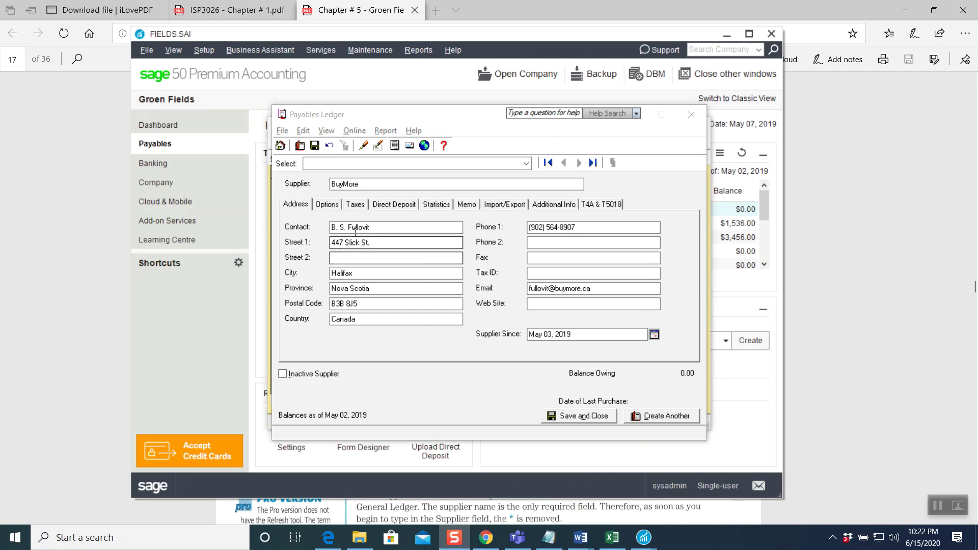
# Step: Set expense account 5020 Advertising and Promotion, net 1 day, and Cheque as the default payment method
pyautogui.click(327, 206)
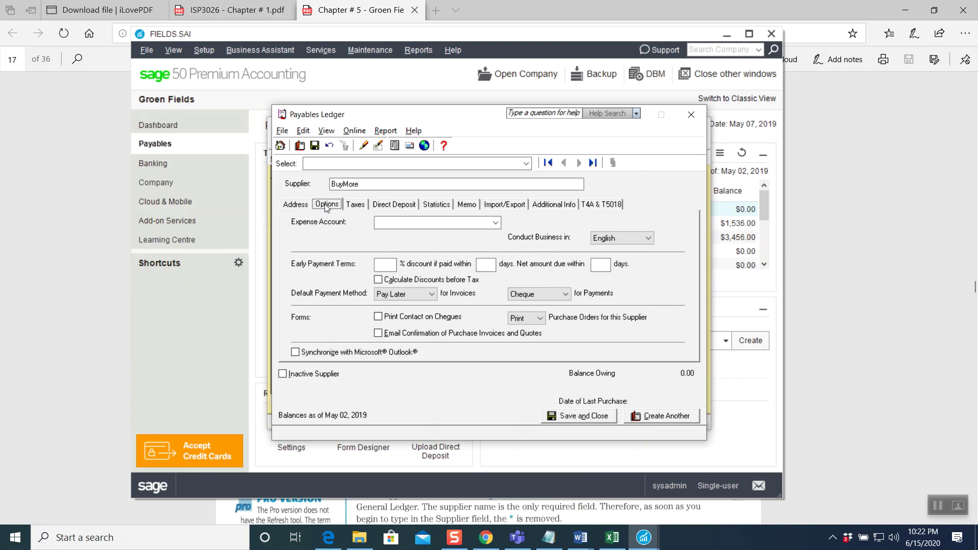
pyautogui.click(448, 223)
pyautogui.click(496, 222)
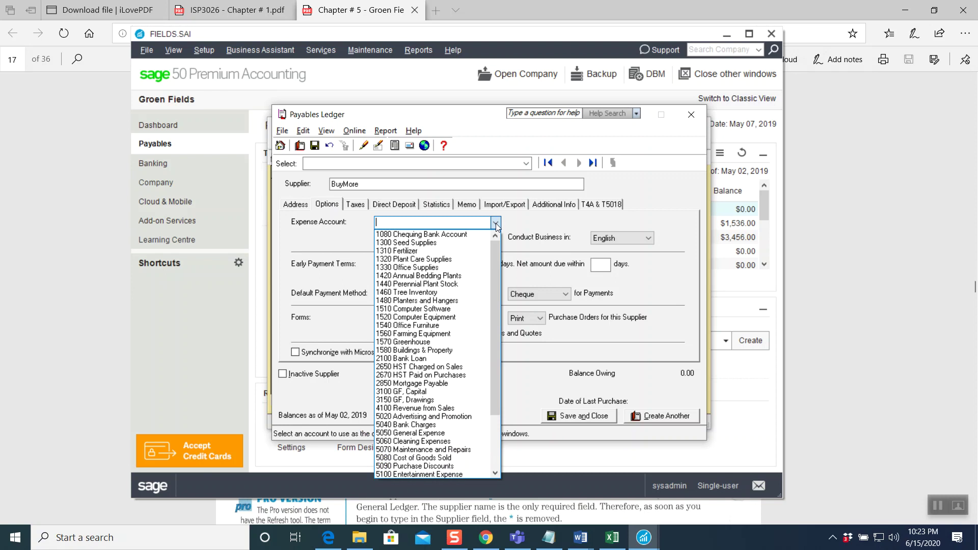
pyautogui.moveTo(498, 246); pyautogui.dragTo(495, 258)
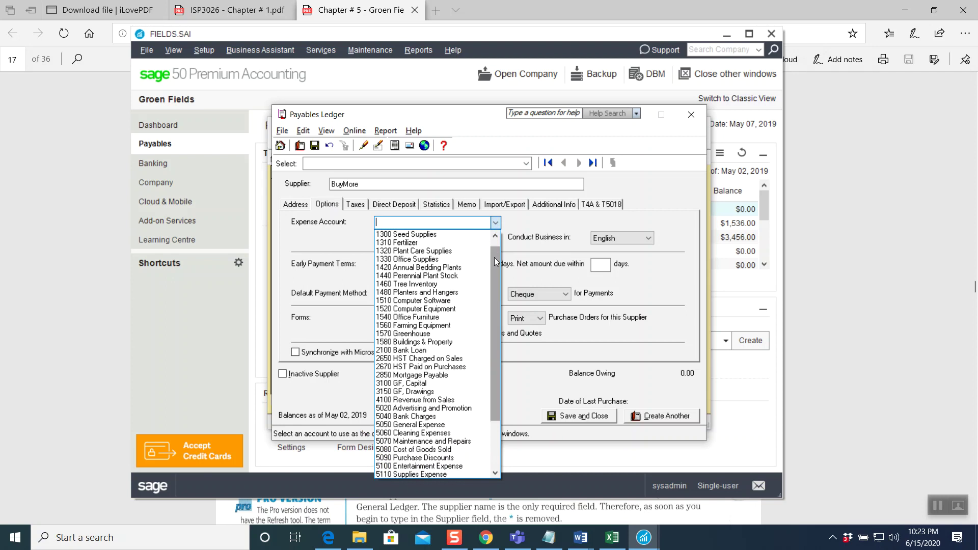
pyautogui.click(413, 413)
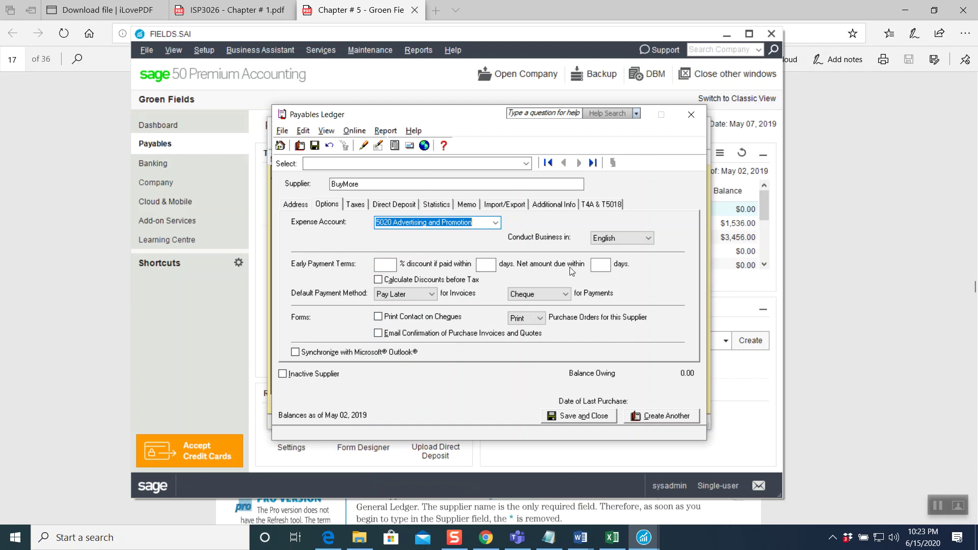
pyautogui.click(596, 266)
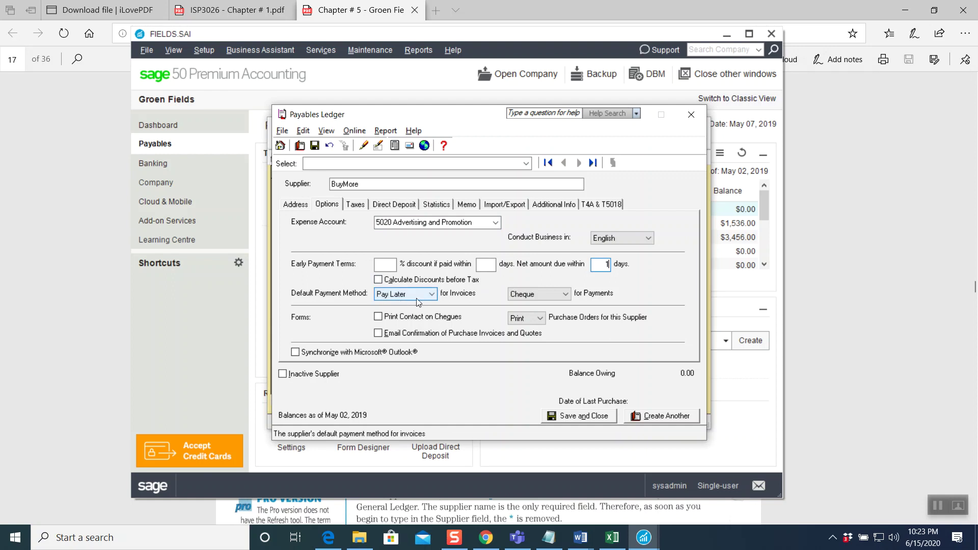
pyautogui.click(434, 297)
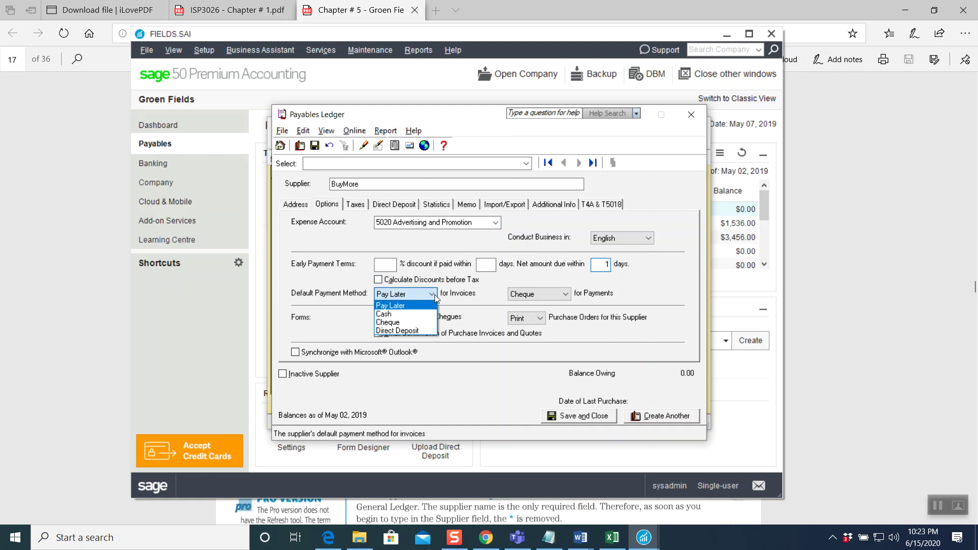
pyautogui.click(399, 321)
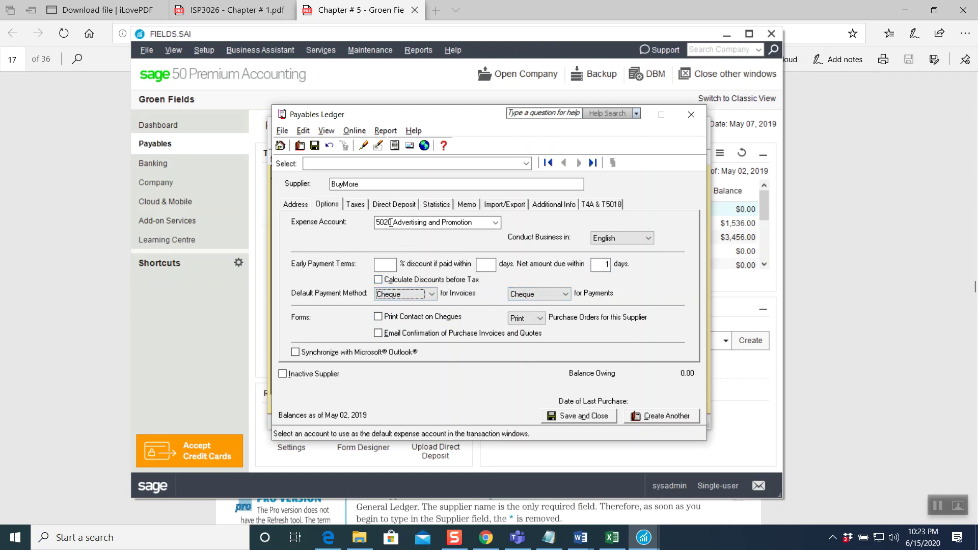
pyautogui.click(358, 205)
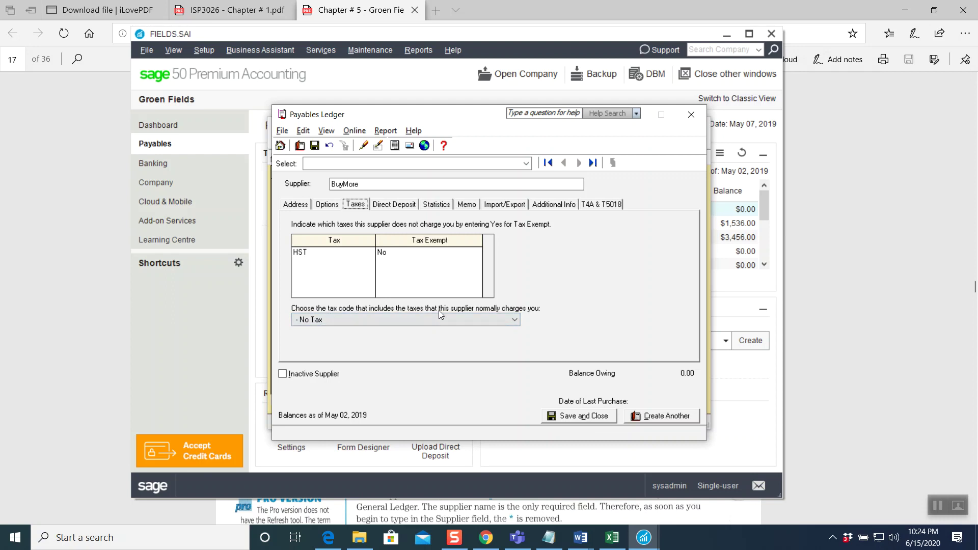
# Step: Assign usual tax code H - HST @ 15% and enter the memo 'Memo # 12'
pyautogui.click(518, 318)
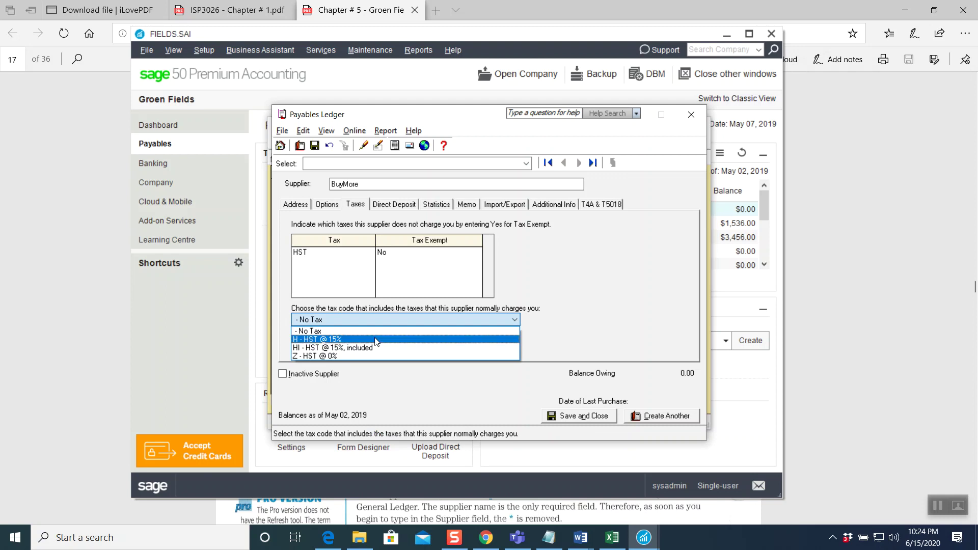
pyautogui.click(334, 340)
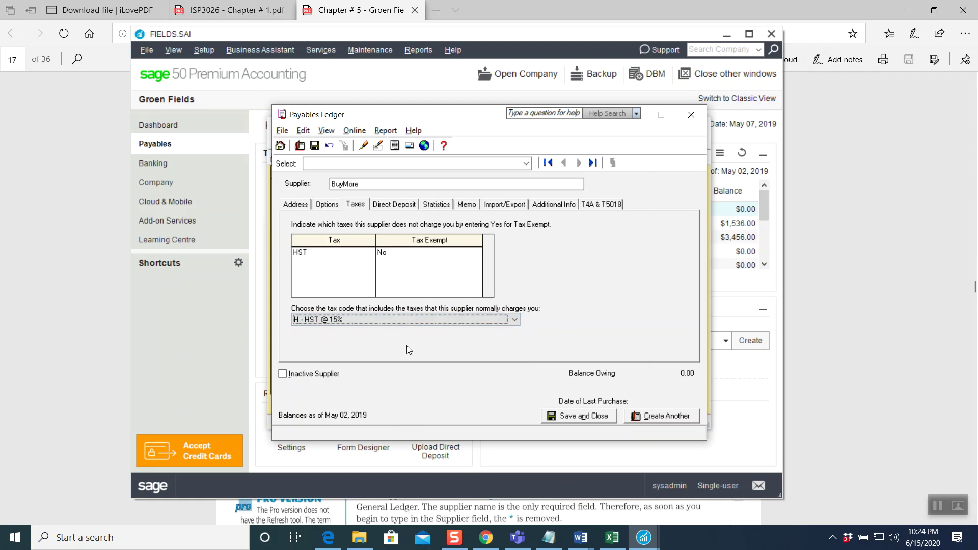
pyautogui.click(401, 206)
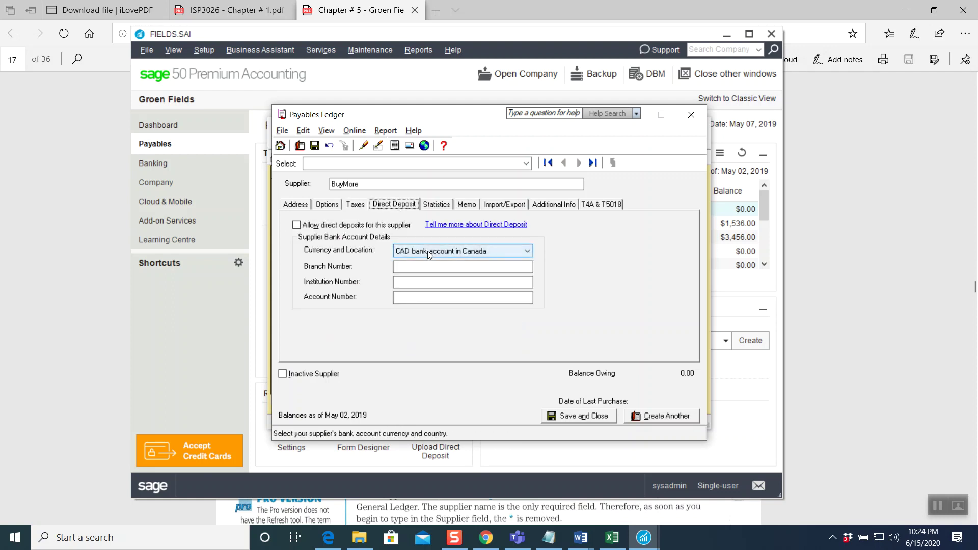
pyautogui.click(436, 205)
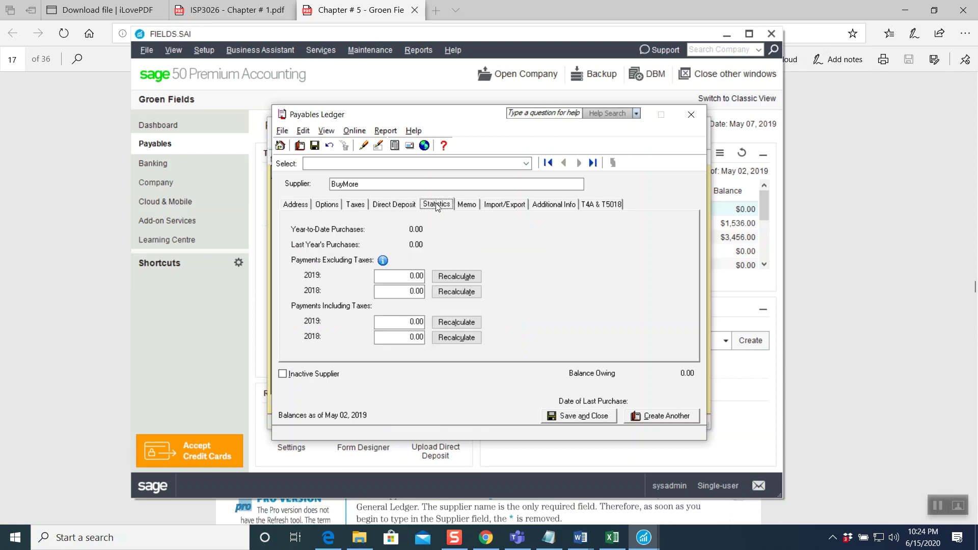
pyautogui.click(468, 206)
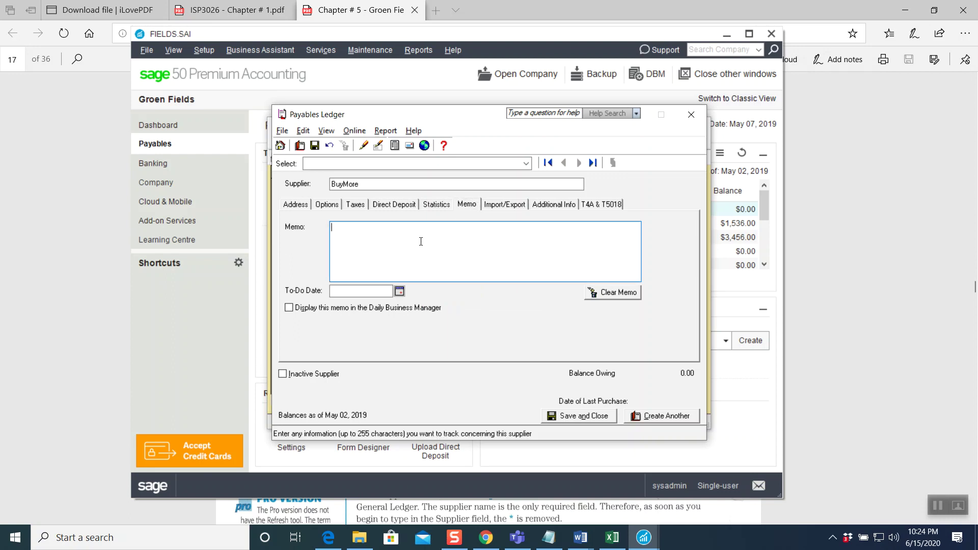
pyautogui.write('Memo # 12')
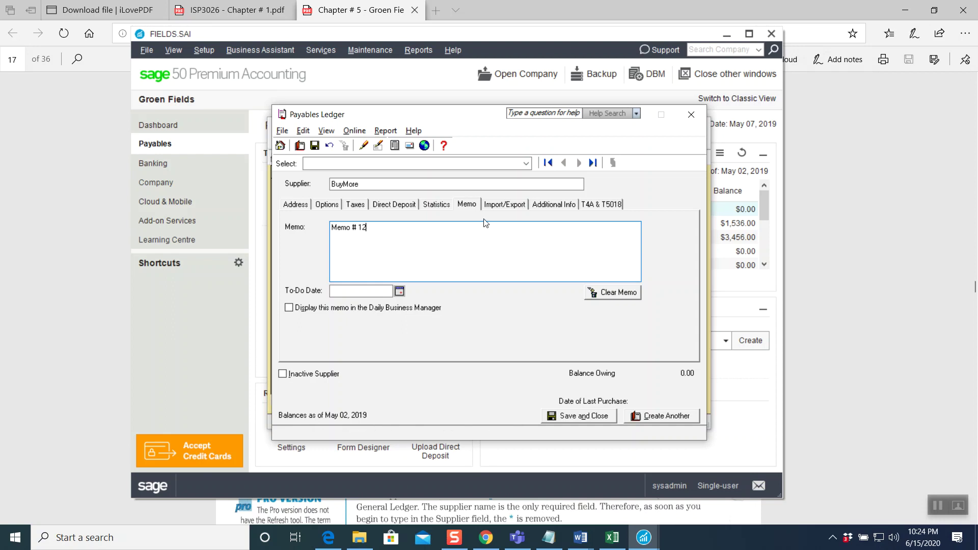
# Step: Check the remaining record tabs, save the BuyMore supplier, and close the Suppliers list
pyautogui.click(499, 204)
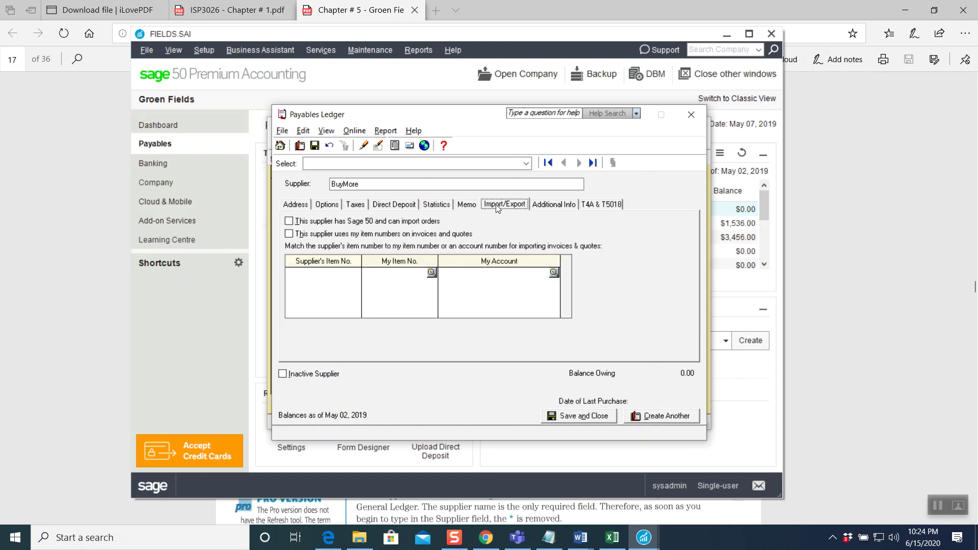
pyautogui.click(549, 206)
pyautogui.click(596, 206)
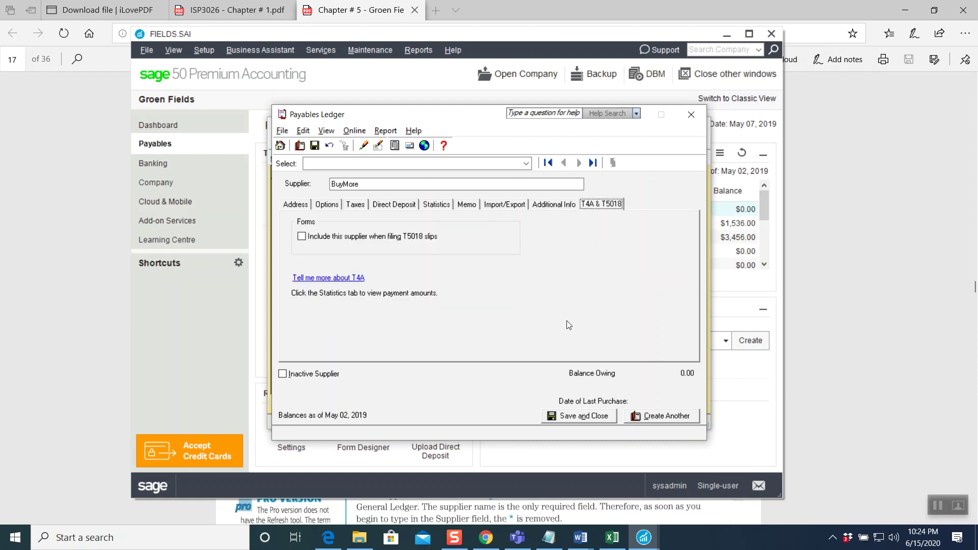
pyautogui.click(583, 418)
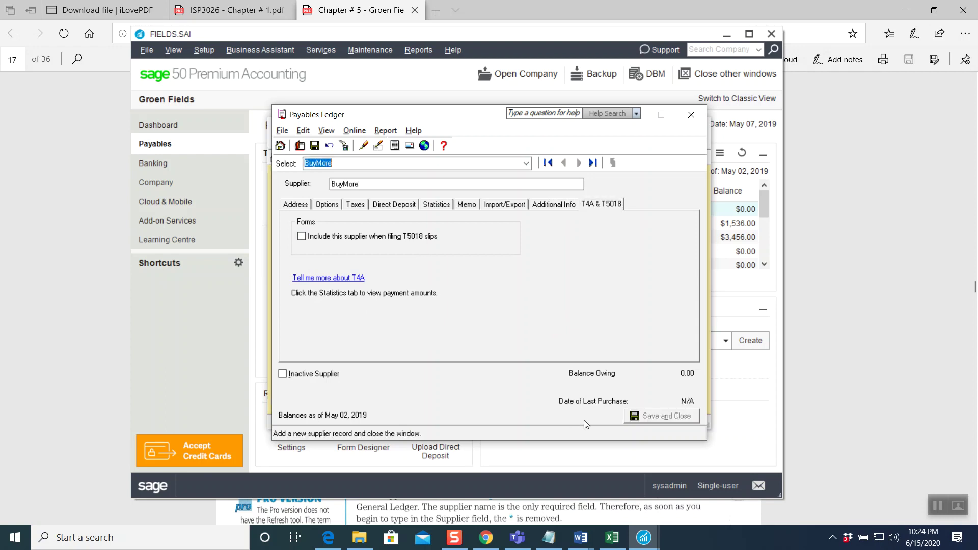
pyautogui.click(695, 127)
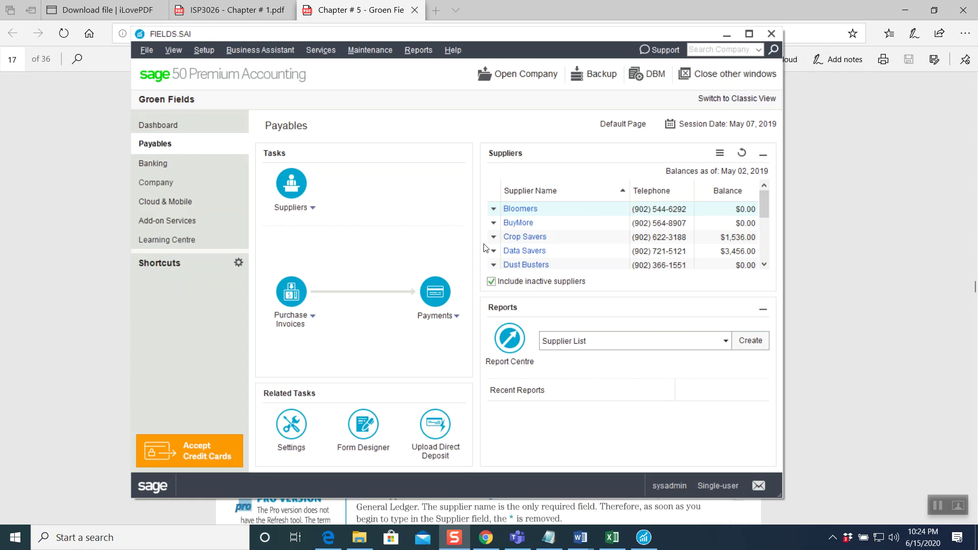
# Step: Reopen BuyMore's supplier record to confirm it, close it, and return to the textbook PDF
pyautogui.click(519, 224)
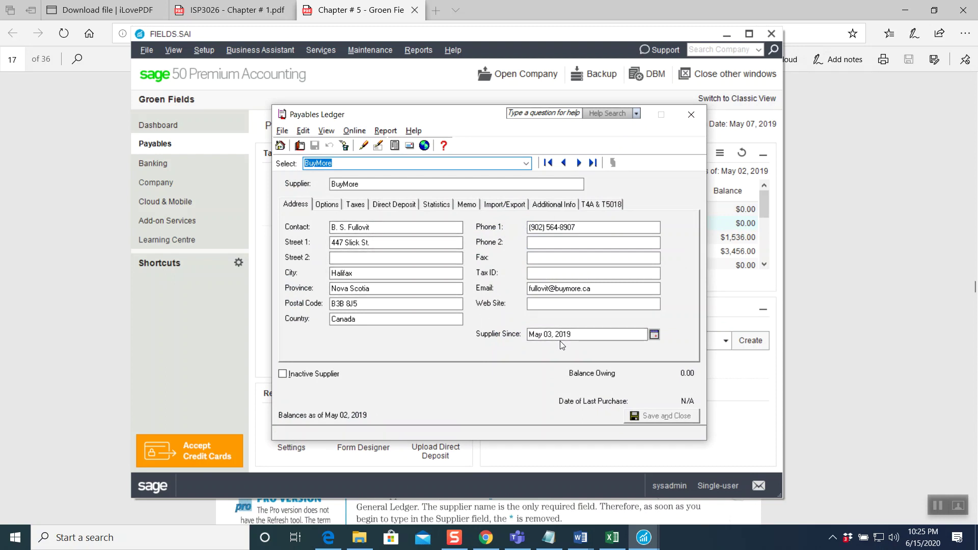
pyautogui.click(704, 113)
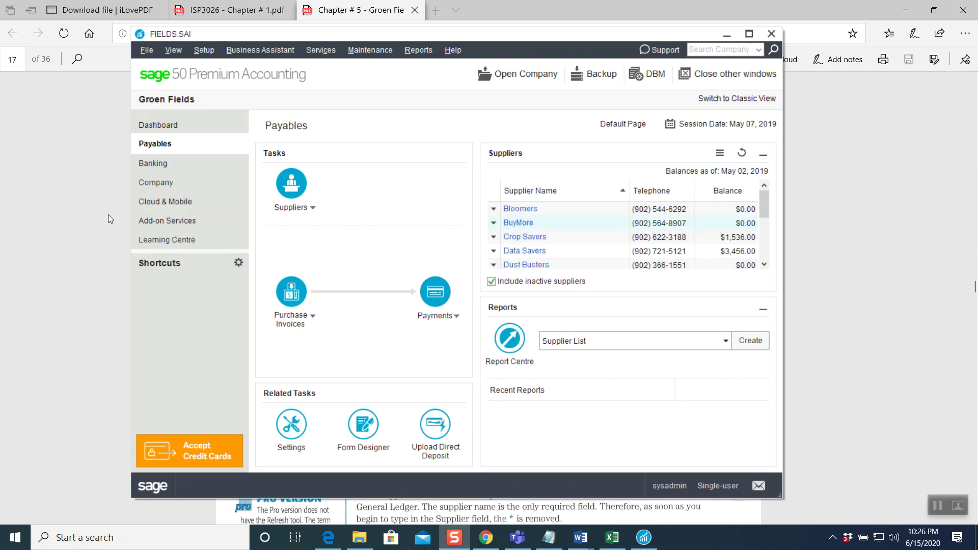
pyautogui.click(89, 203)
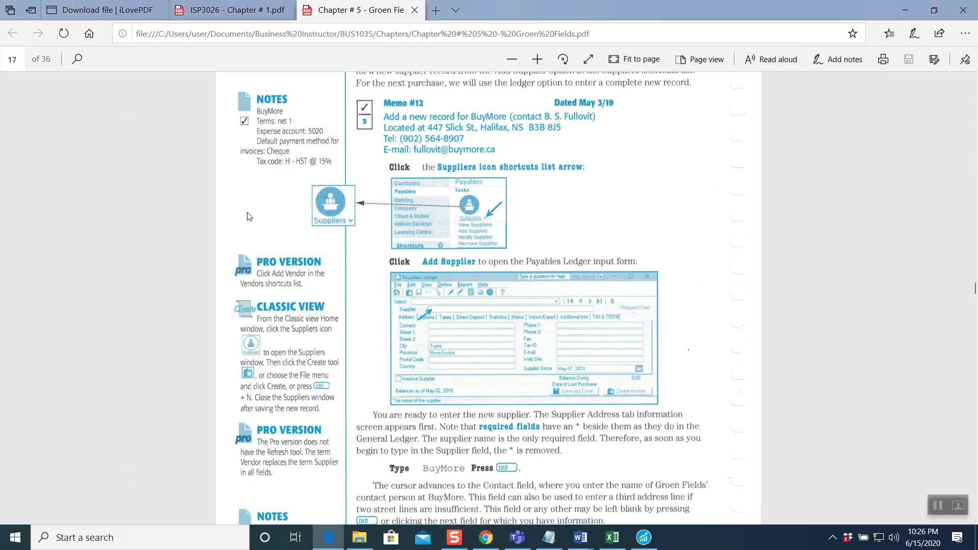
# Step: Scroll the textbook to the page 128 cash purchase steps for BM-3492, then return to Sage 50
pyautogui.scroll(-1, 470, 215)
pyautogui.scroll(-20, 469, 215)
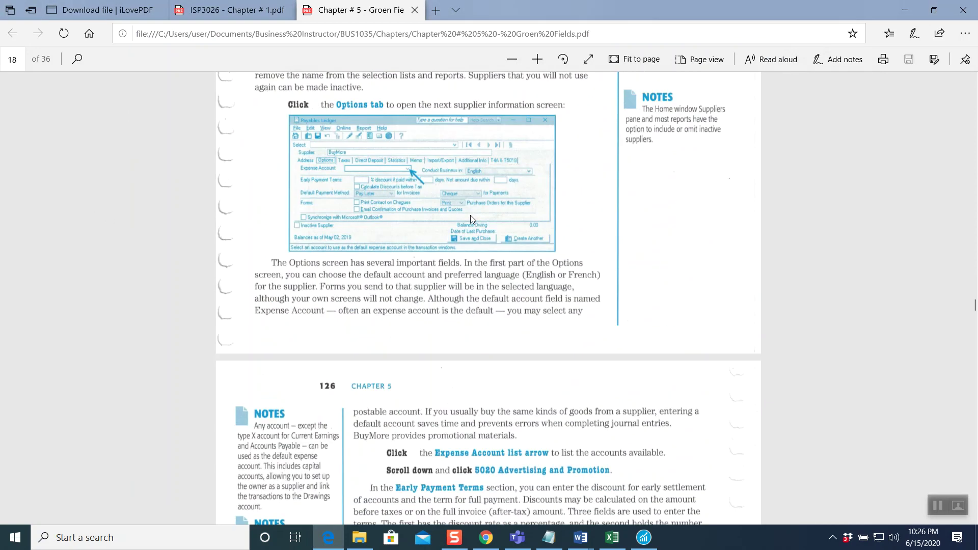
pyautogui.scroll(-20, 470, 219)
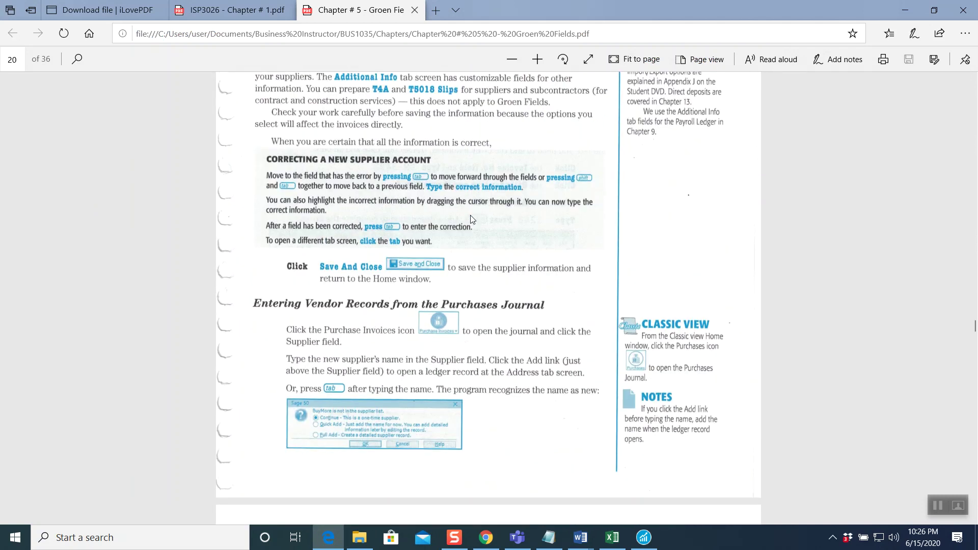
pyautogui.scroll(-2, 472, 218)
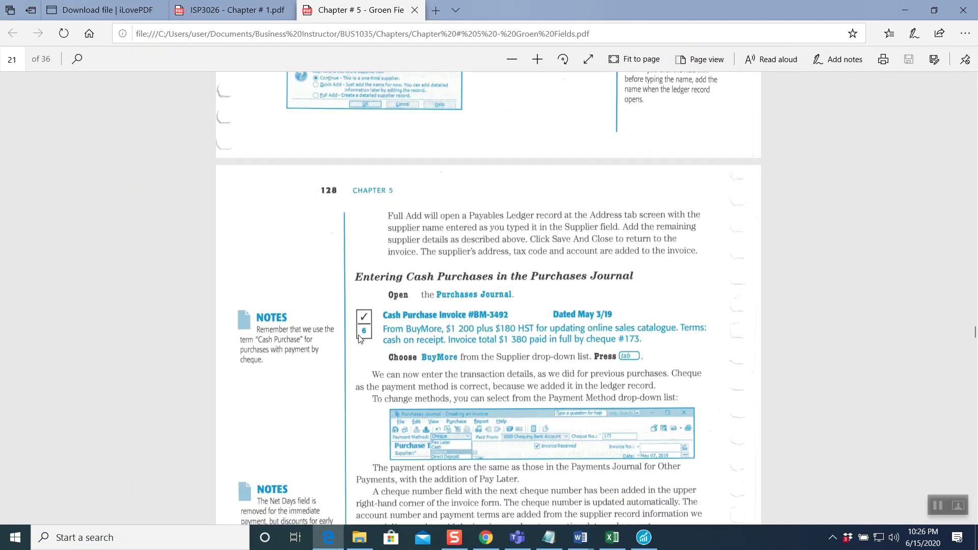
pyautogui.scroll(-4, 361, 339)
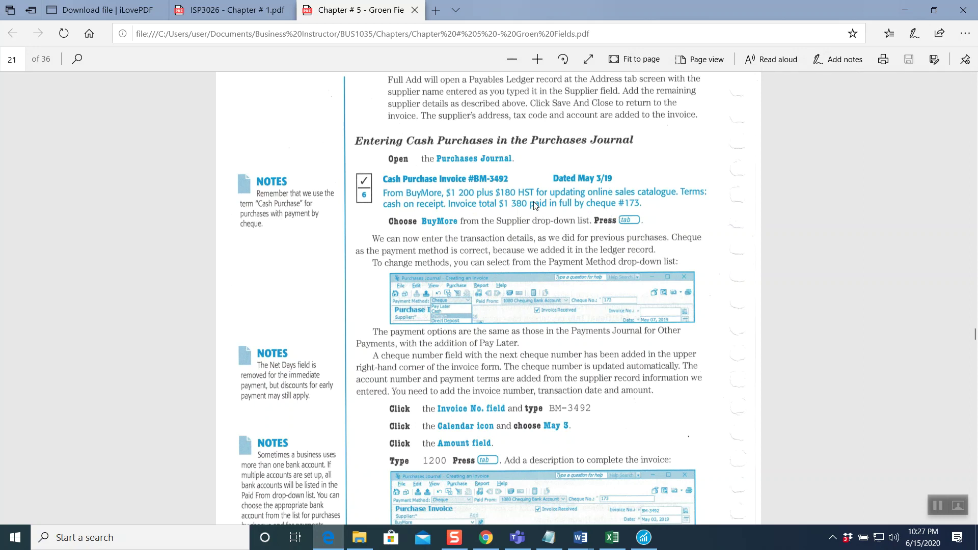
pyautogui.click(643, 538)
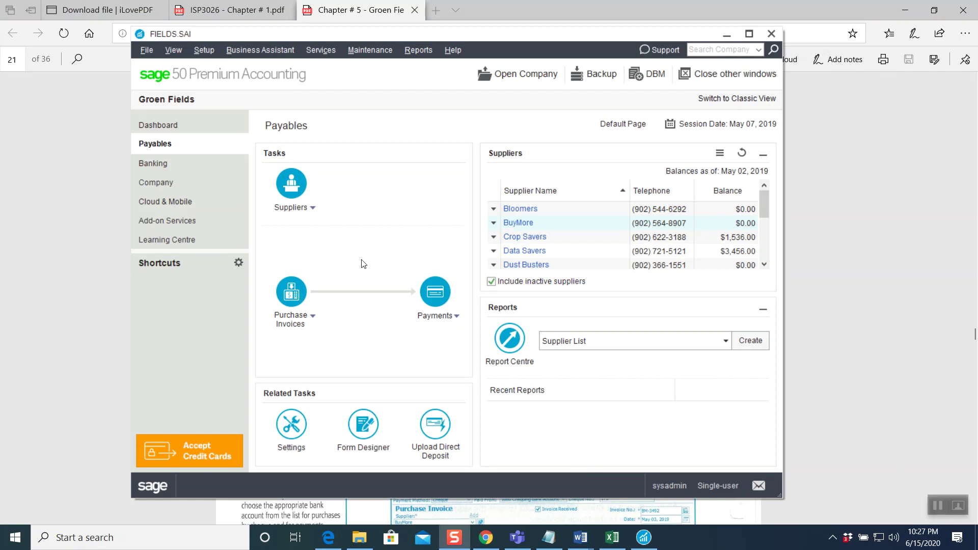
pyautogui.click(291, 292)
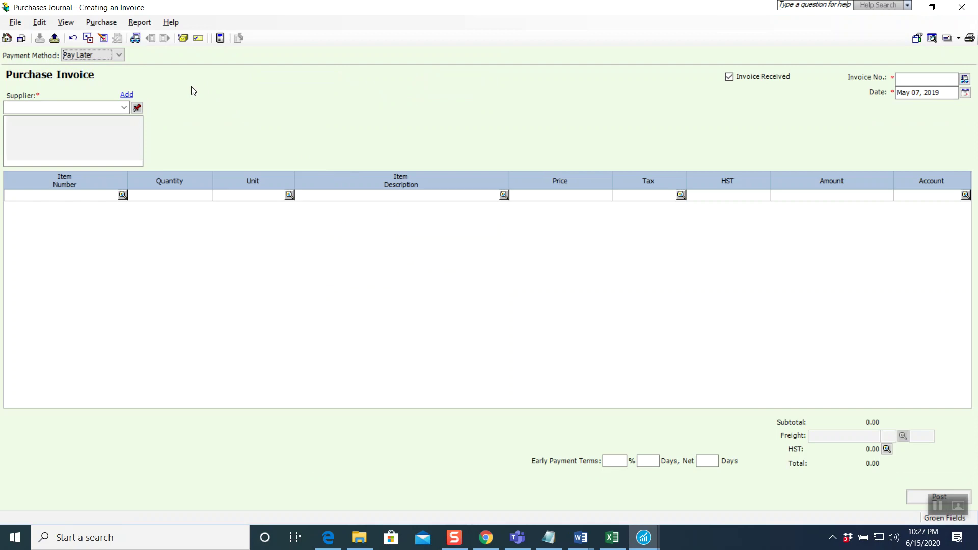
# Step: Set payment by cheque 173, invoice number BM-3492, and invoice date May 03, 2019
pyautogui.click(119, 55)
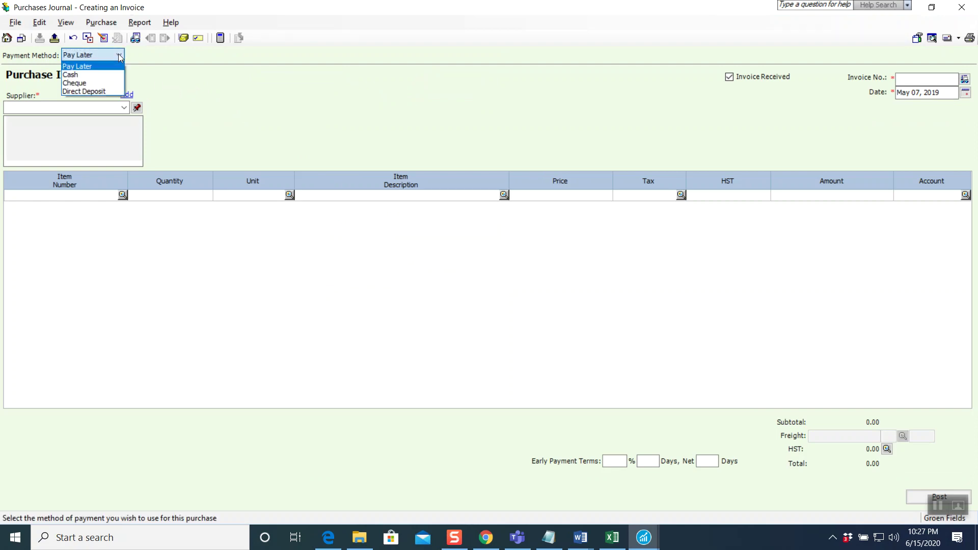
pyautogui.click(103, 84)
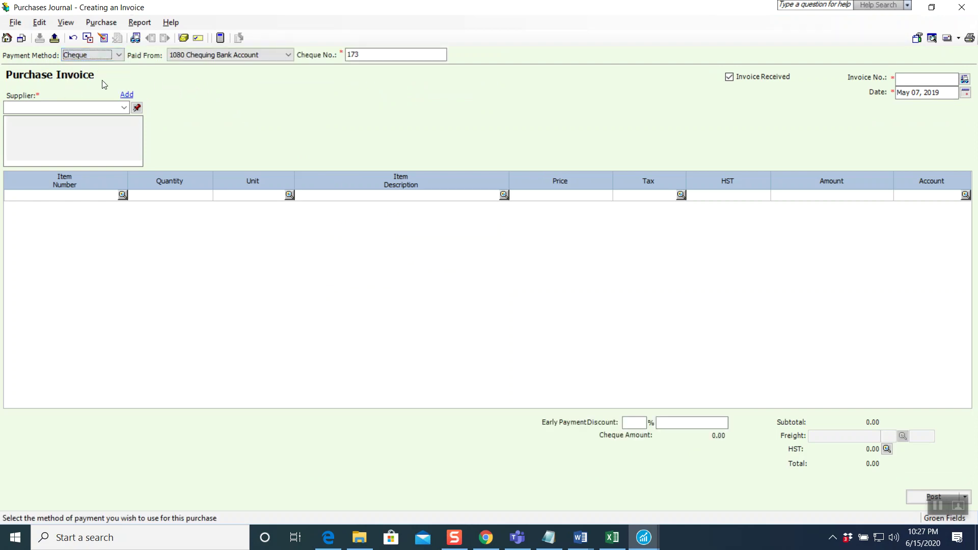
pyautogui.click(368, 56)
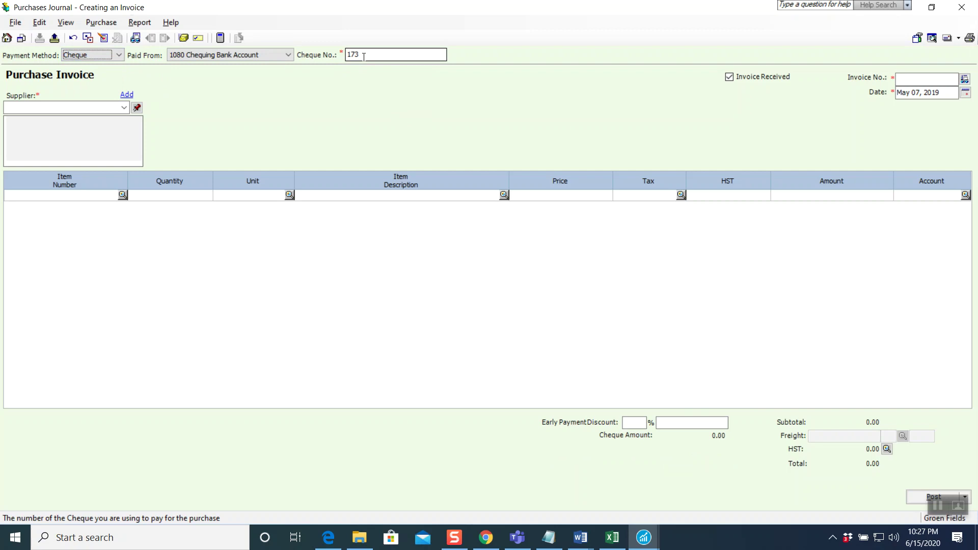
pyautogui.click(913, 79)
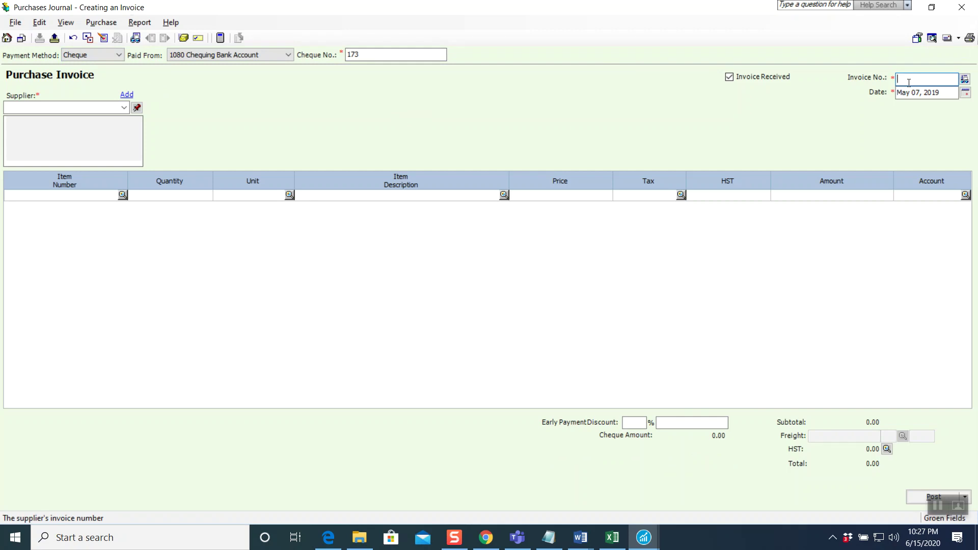
pyautogui.write('B<')
pyautogui.write('M')
pyautogui.write('-3492')
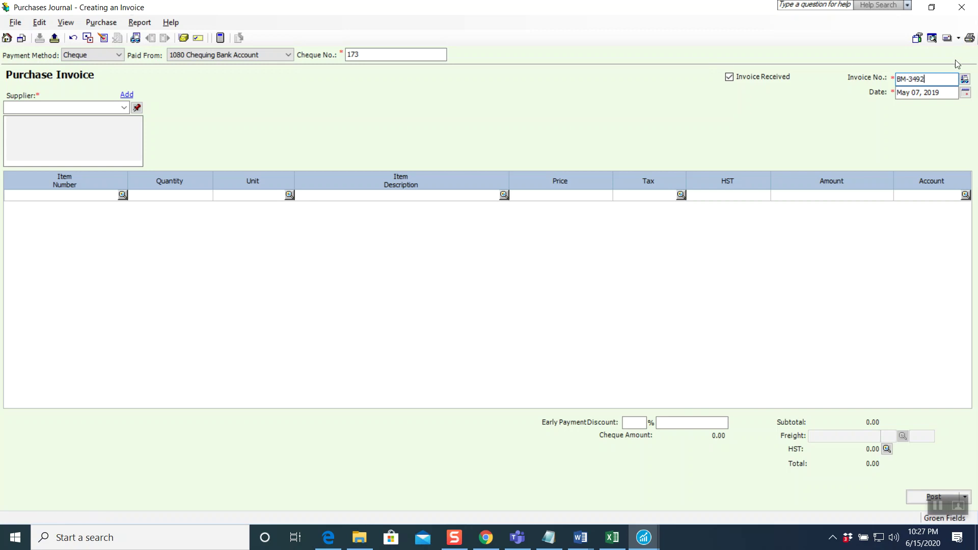
pyautogui.press('Tab')
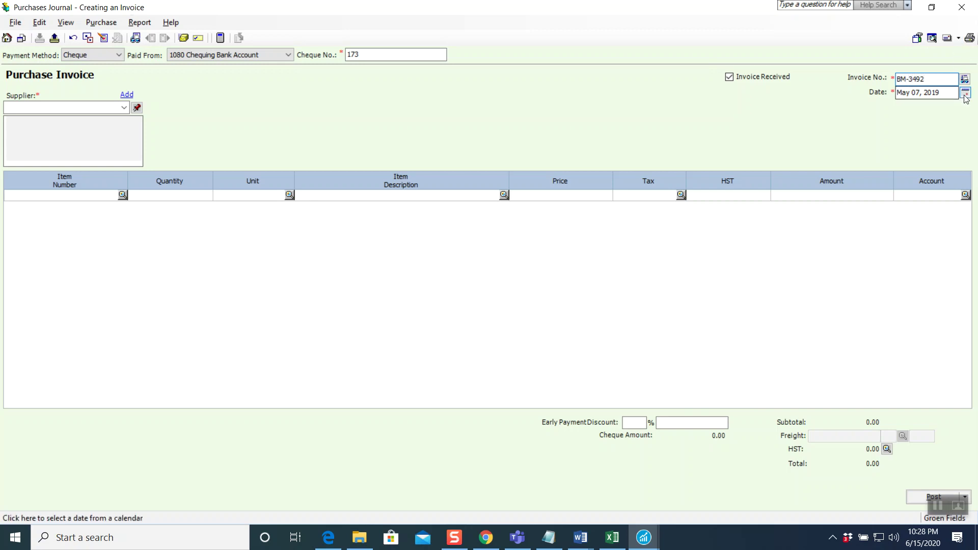
pyautogui.click(966, 93)
pyautogui.click(942, 146)
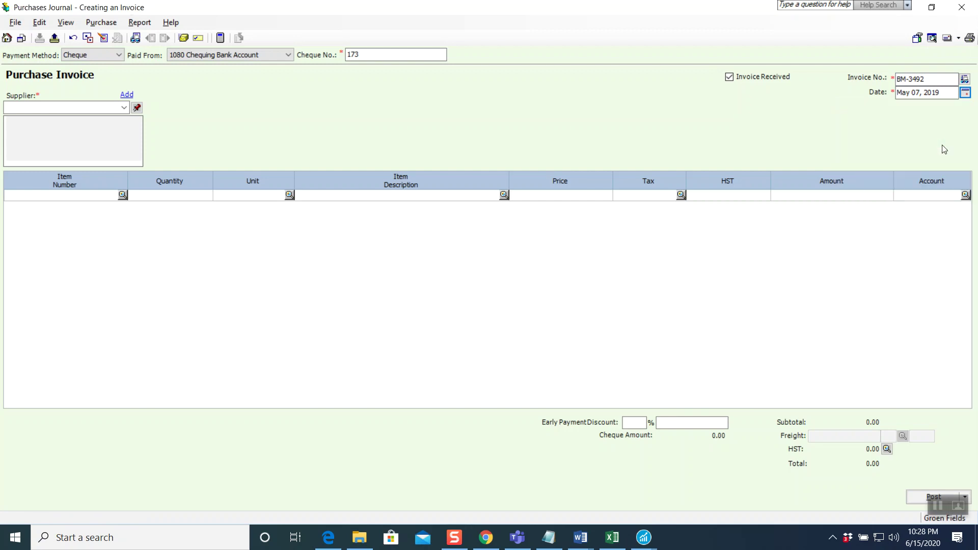
pyautogui.click(124, 107)
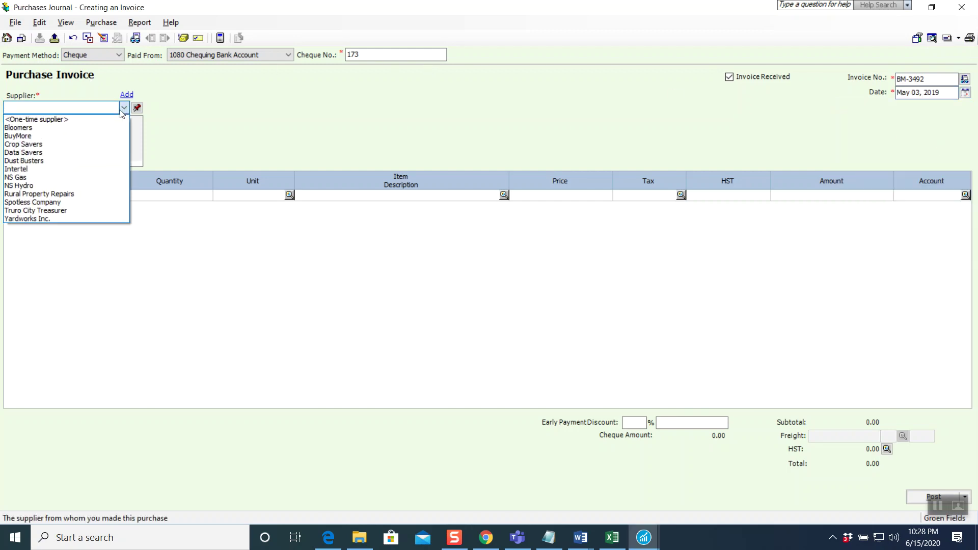
# Step: Pick BuyMore as supplier and add an 'Updating Online sales catalogue' line of 1,200.00 plus HST
pyautogui.click(41, 136)
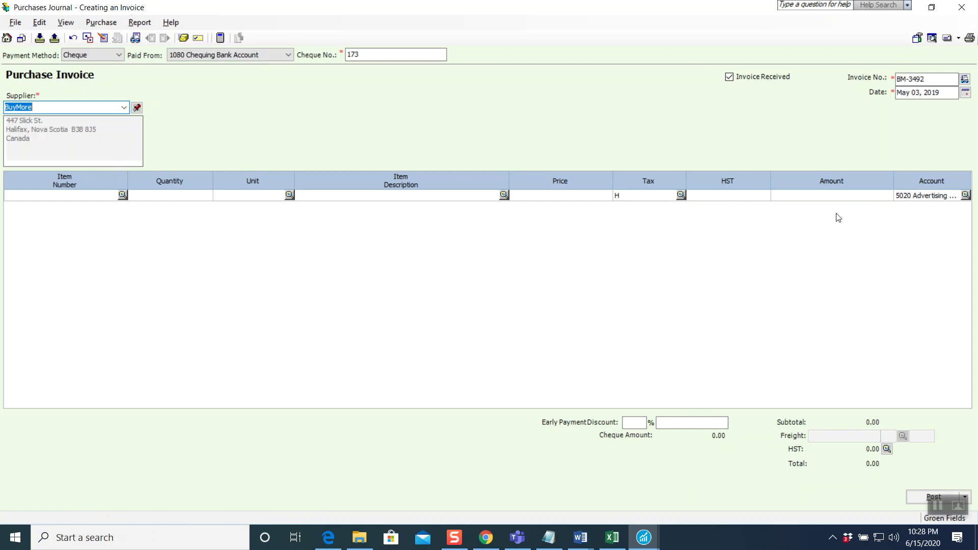
pyautogui.click(324, 199)
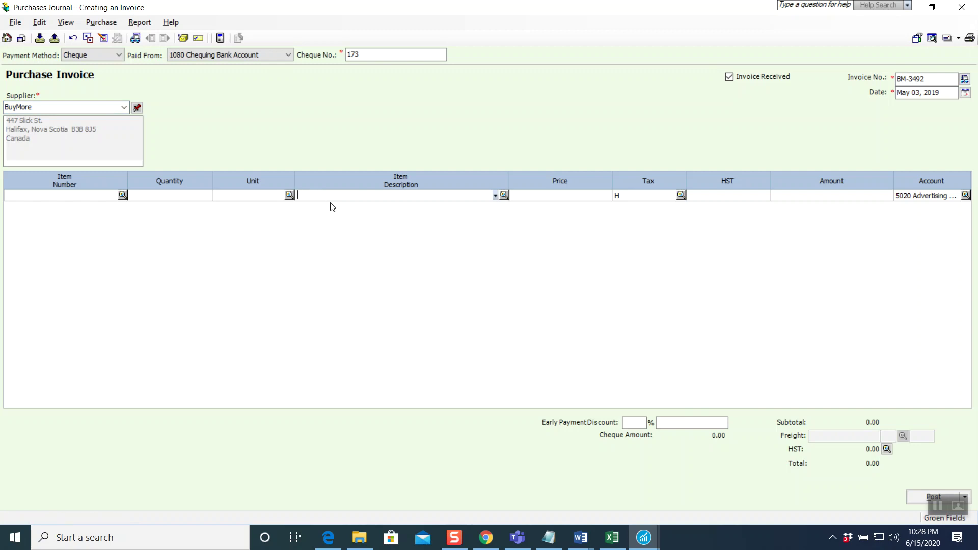
pyautogui.write('Up')
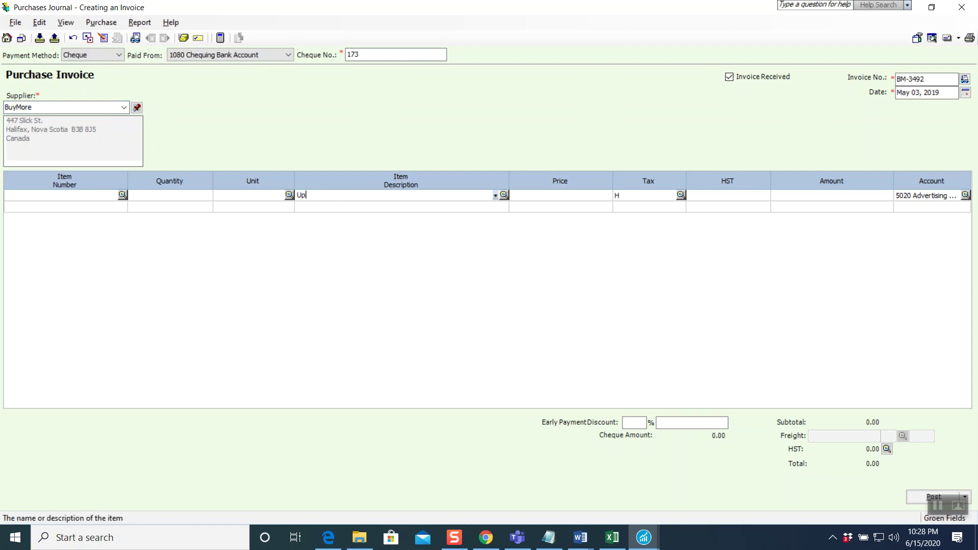
pyautogui.write('dating Online sales catalogue')
pyautogui.press('Tab')
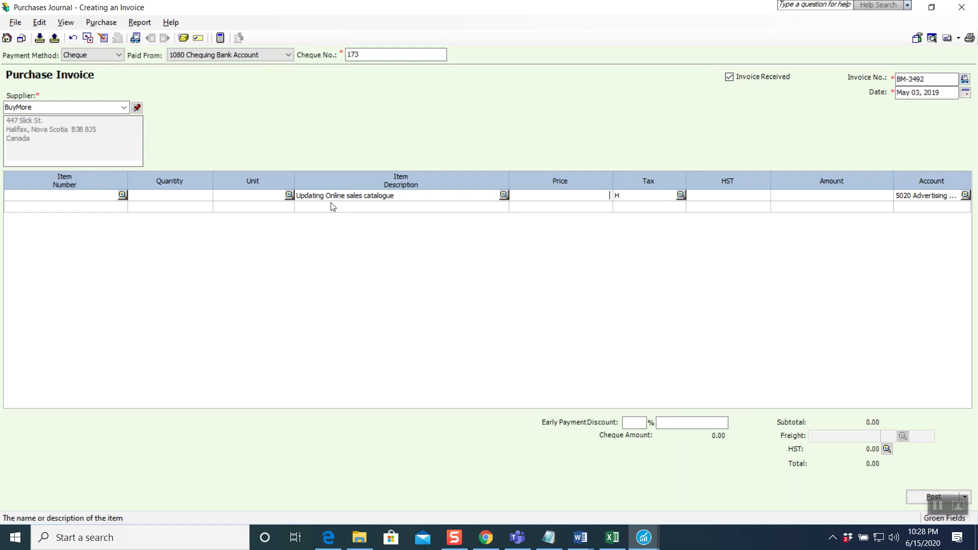
pyautogui.press('Tab')
pyautogui.press('Tab')
pyautogui.write('1,200')
pyautogui.press('Tab')
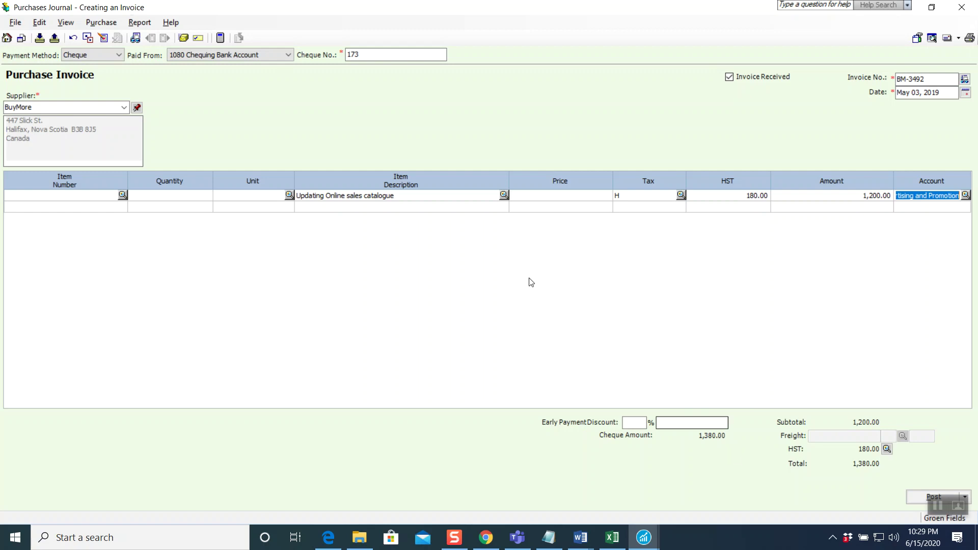
# Step: Review the journal entry for the BuyMore cash purchase before posting
pyautogui.click(150, 30)
pyautogui.click(153, 36)
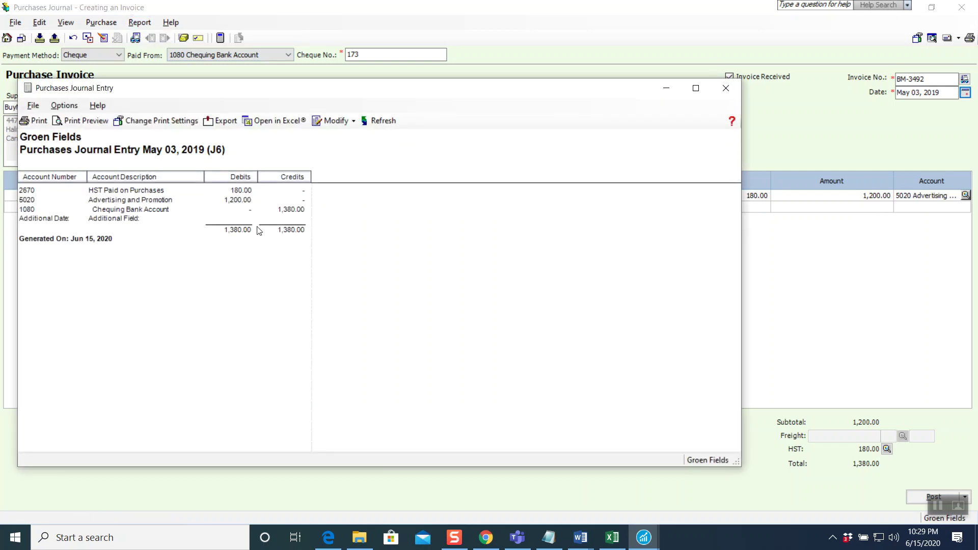
pyautogui.click(727, 88)
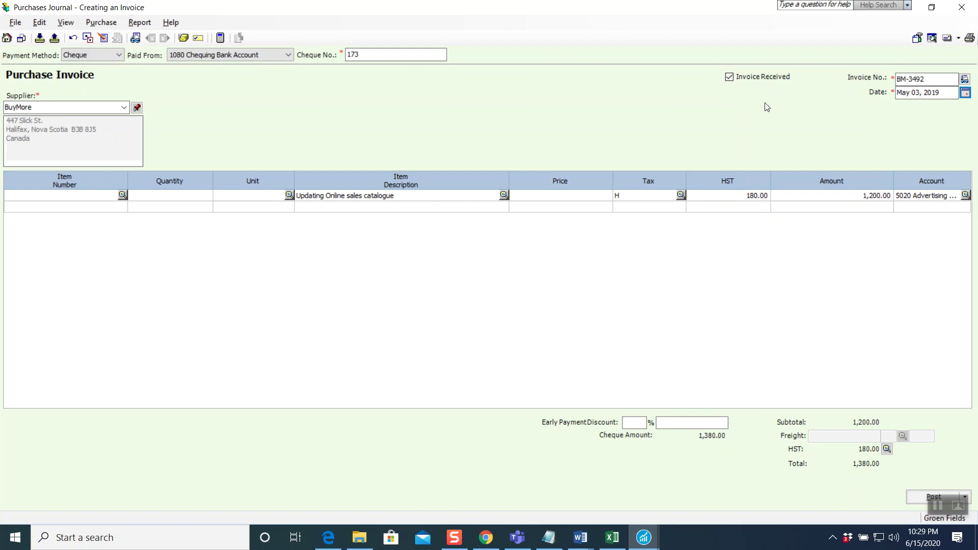
# Step: Post invoice BM-3492 as journal entry J6 and close the Purchases Journal
pyautogui.click(914, 498)
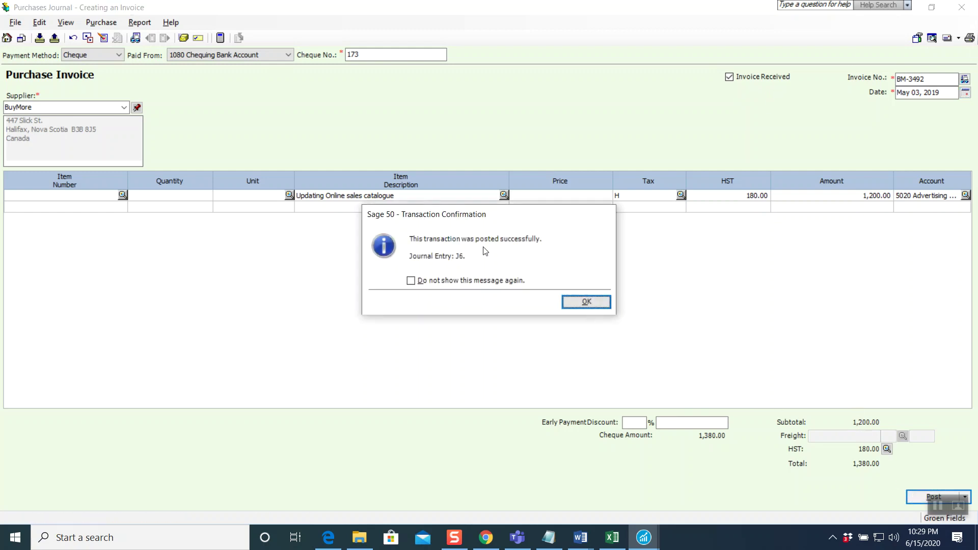
pyautogui.click(585, 303)
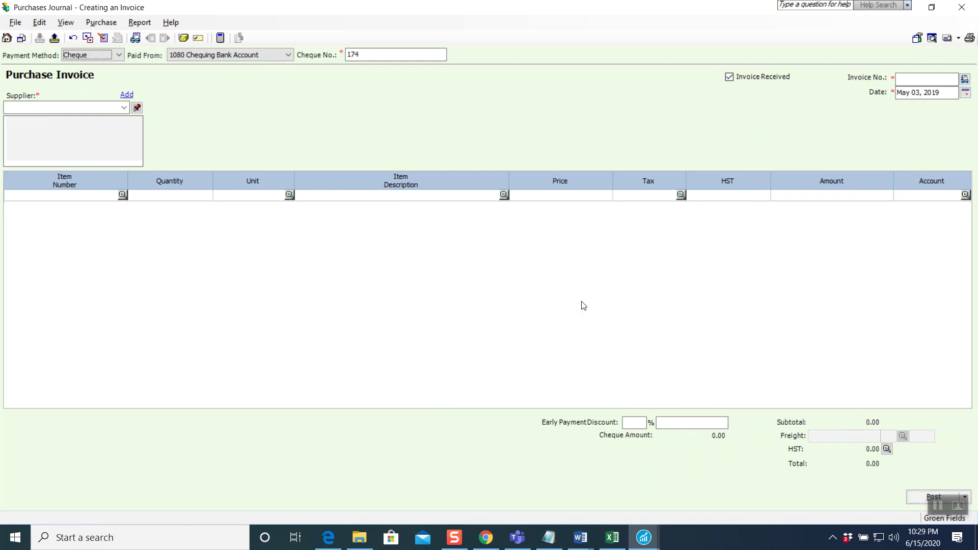
pyautogui.click(967, 8)
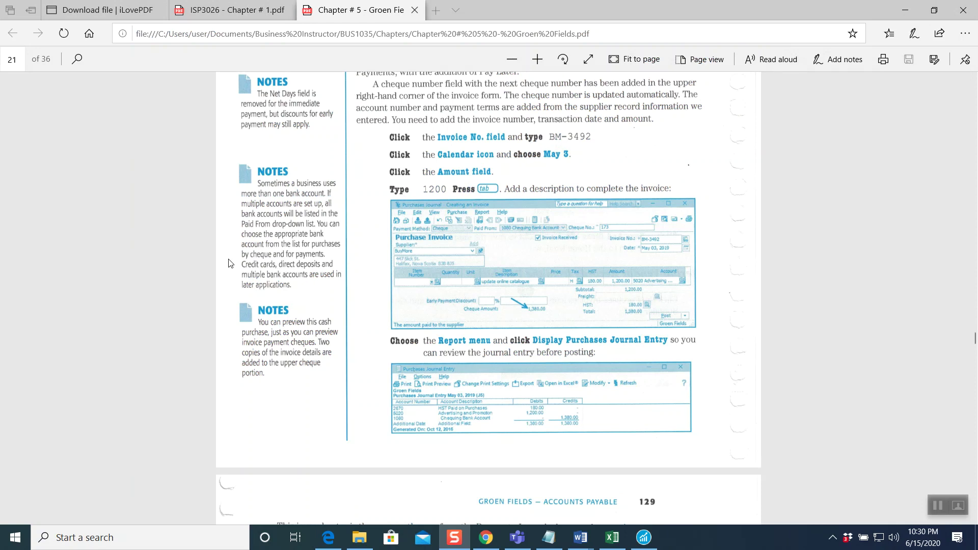
# Step: Scroll the textbook PDF to the 'Adjusting a Posted Invoice' heading on page 22
pyautogui.scroll(-10, 229, 263)
pyautogui.scroll(-3, 229, 262)
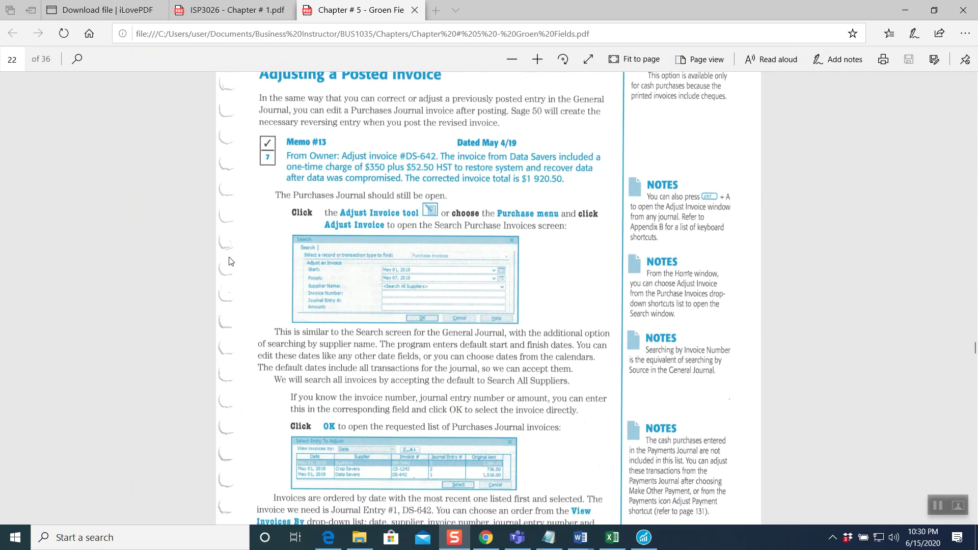
pyautogui.scroll(2, 338, 102)
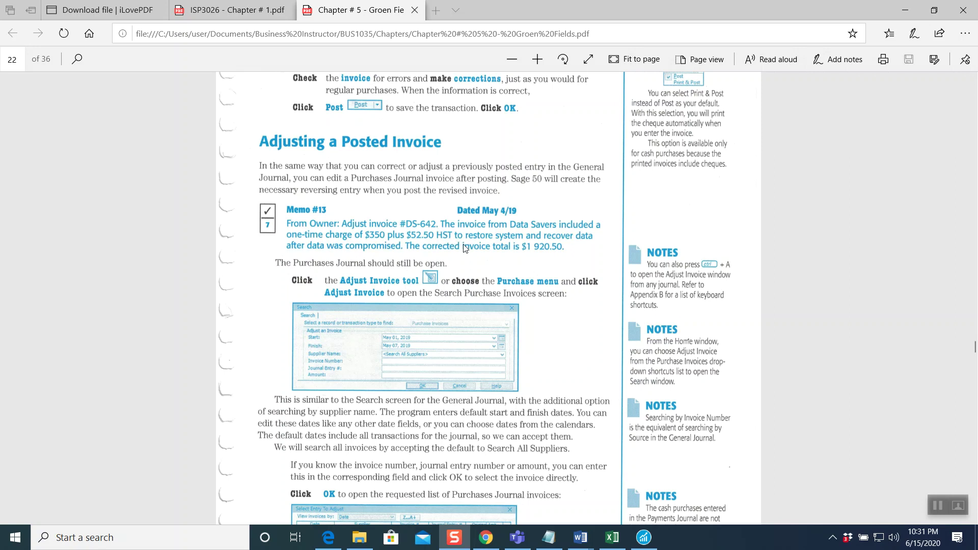
# Step: Scroll the textbook to the Adjusting a Posted Invoice memo and bring Sage 50 Payables forward
pyautogui.scroll(-1, 463, 252)
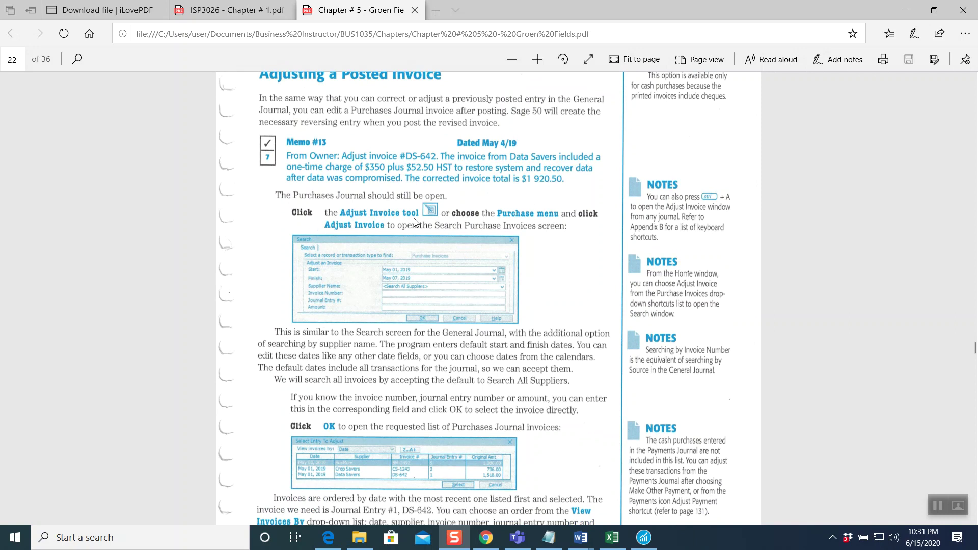
pyautogui.click(643, 535)
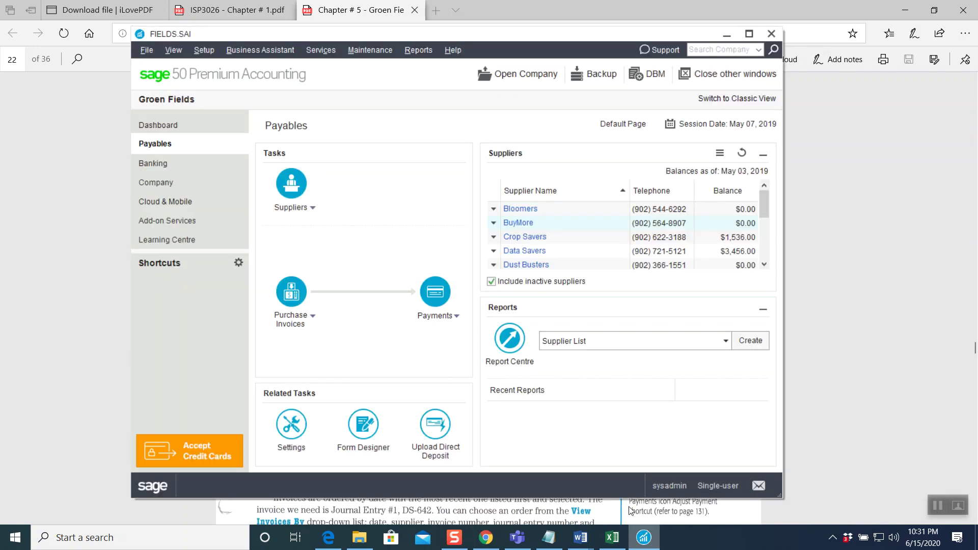
pyautogui.click(314, 320)
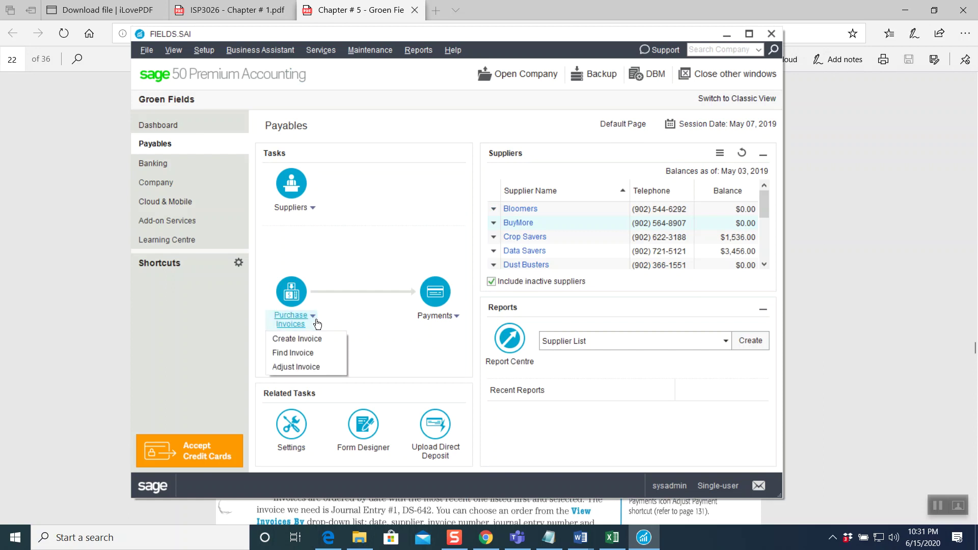
# Step: Open posted Data Savers invoice DS-642 for adjustment, searching all suppliers
pyautogui.click(305, 366)
pyautogui.click(502, 383)
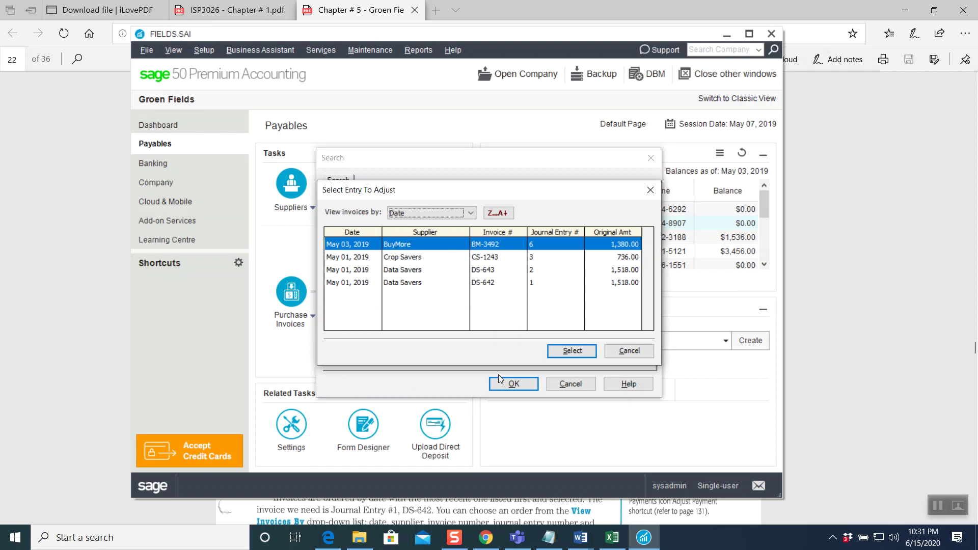
pyautogui.click(486, 286)
pyautogui.click(561, 353)
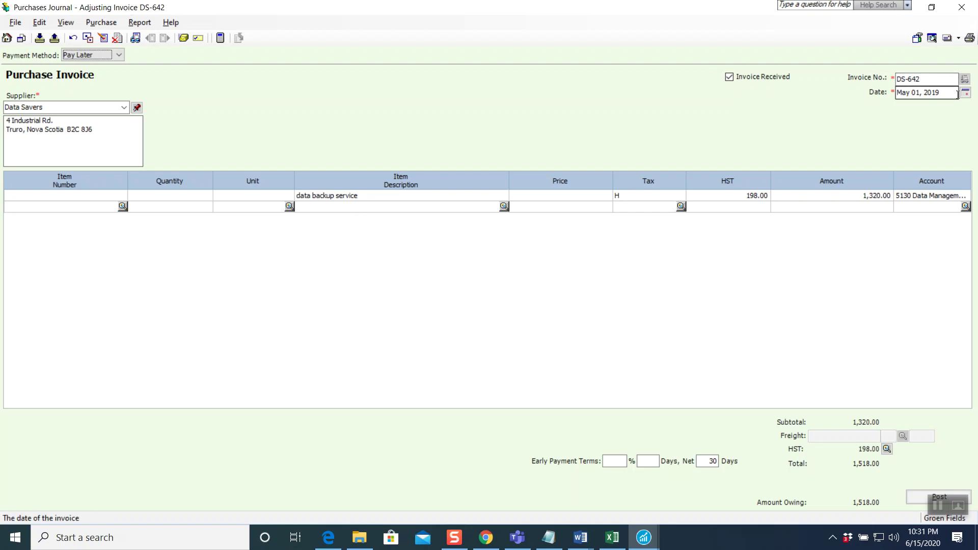
# Step: Redate invoice DS-642 to May 04, 2019 and move to the second line
pyautogui.click(965, 93)
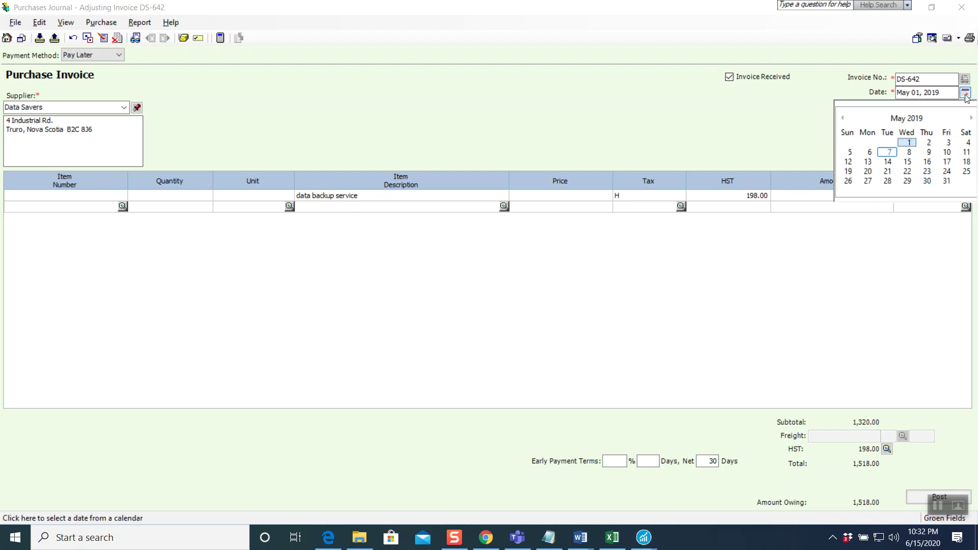
pyautogui.click(967, 144)
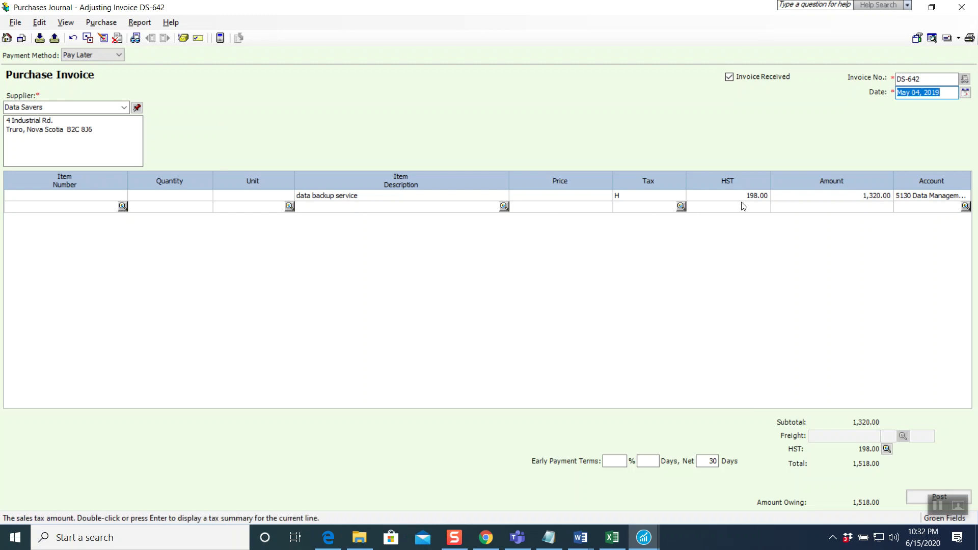
pyautogui.click(866, 195)
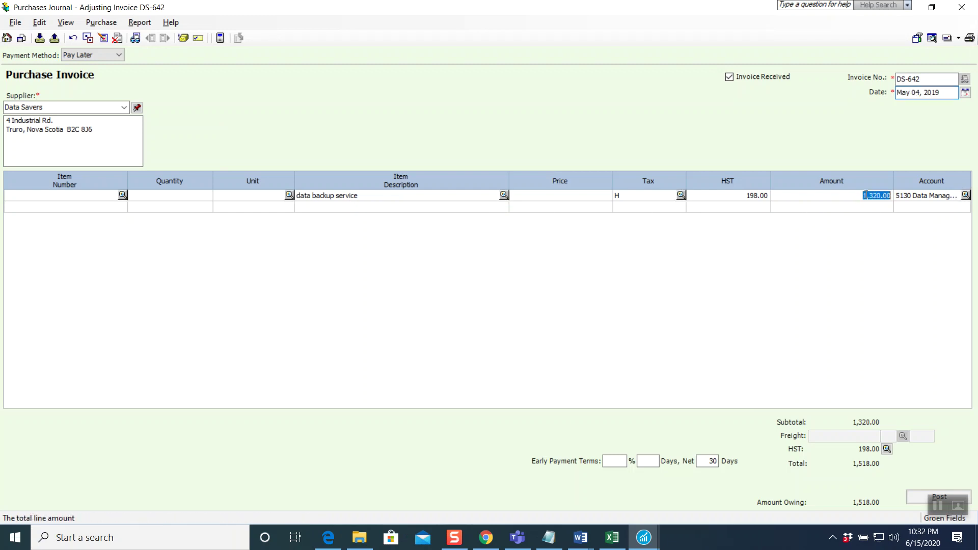
pyautogui.press('Tab')
pyautogui.press('Tab')
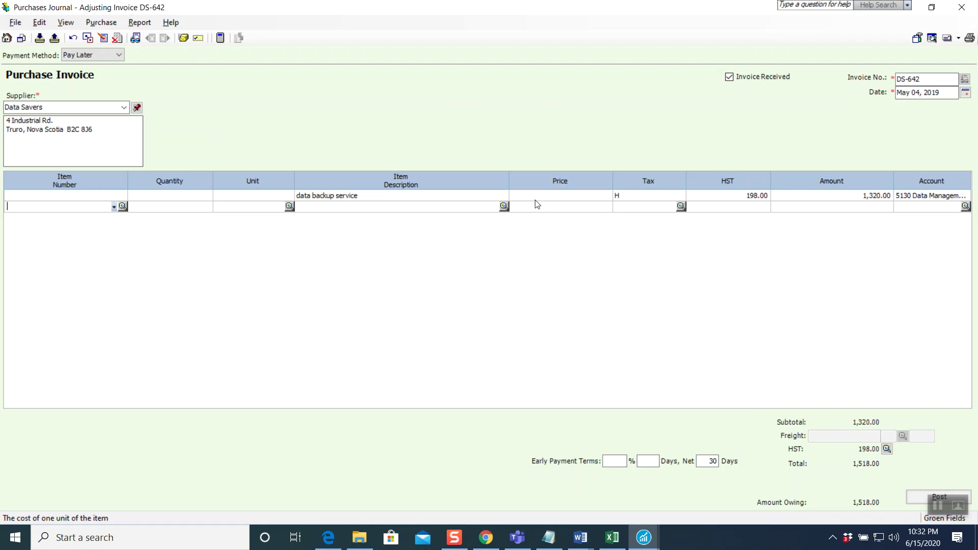
# Step: Add line 2 'To restore system and recover data after data was compromised' for 350.00
pyautogui.click(427, 208)
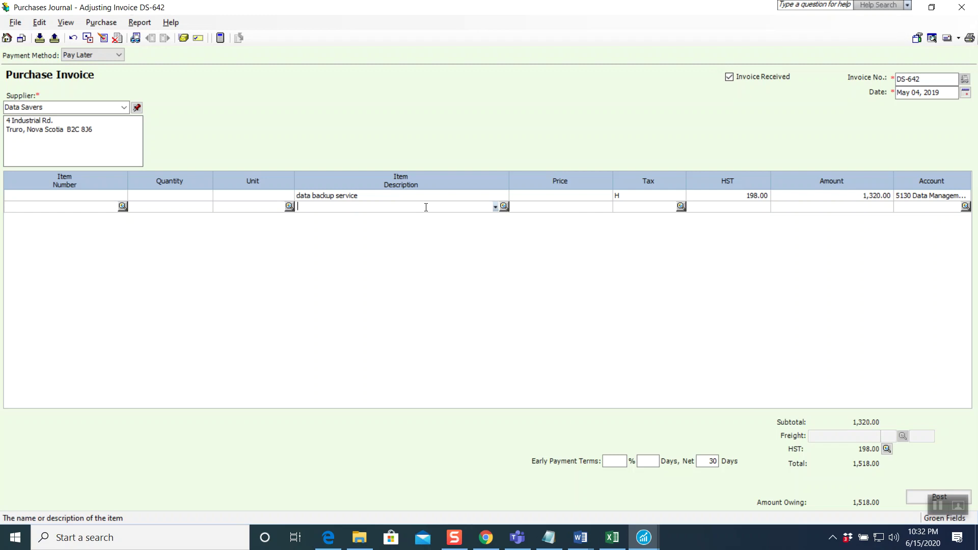
pyautogui.write('To res')
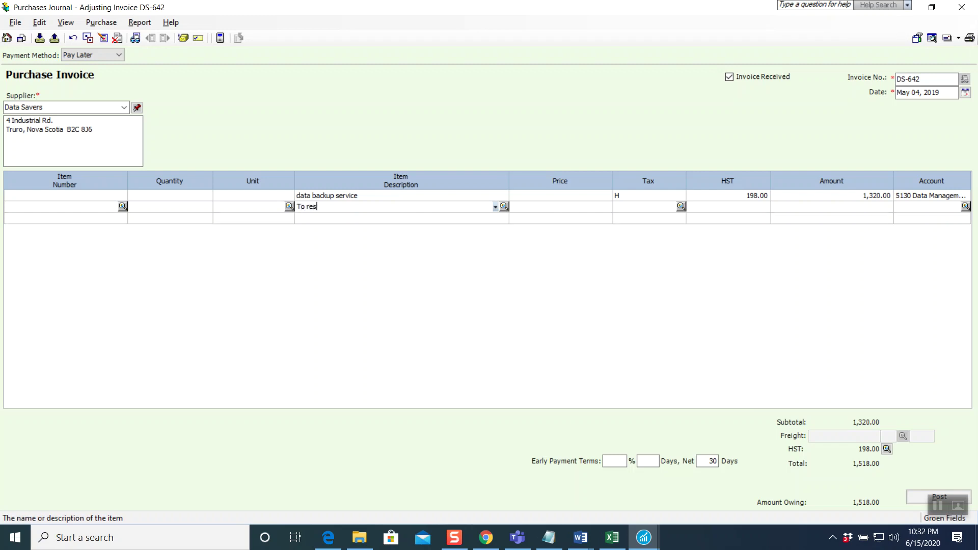
pyautogui.write('tore system and recover data after da')
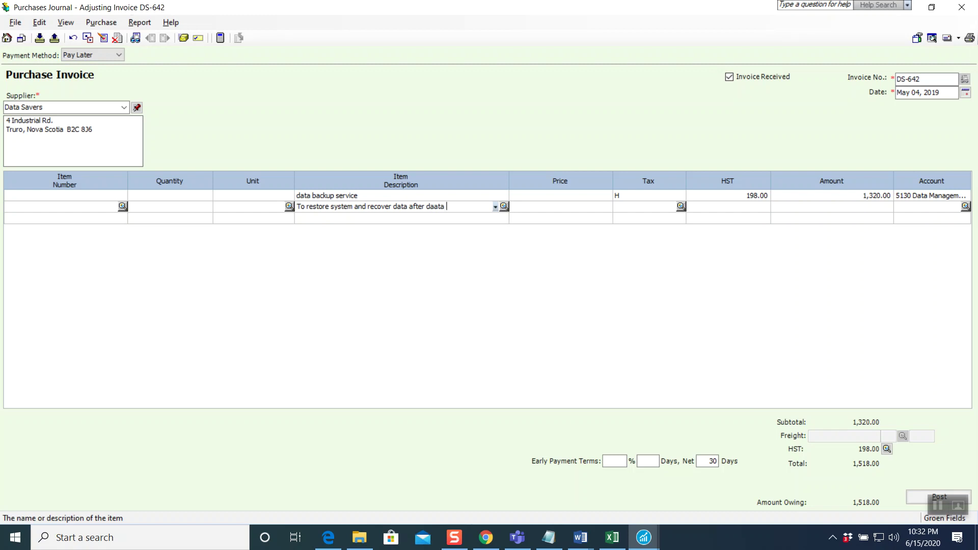
pyautogui.write('ta was compromised')
pyautogui.press('Tab')
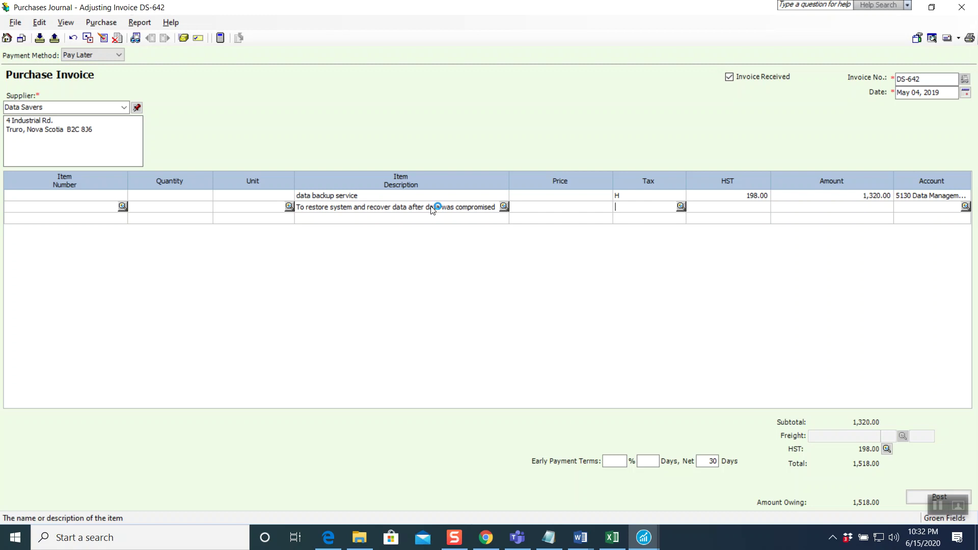
pyautogui.write('350')
pyautogui.press('Tab')
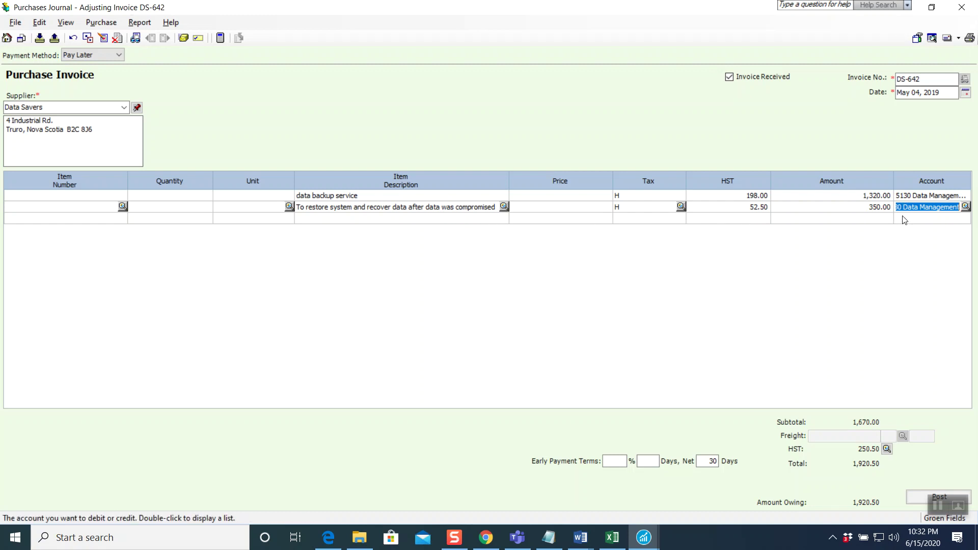
# Step: Accept account 5130 Data Management for line 2 and review the Purchases Journal entry
pyautogui.press('Tab')
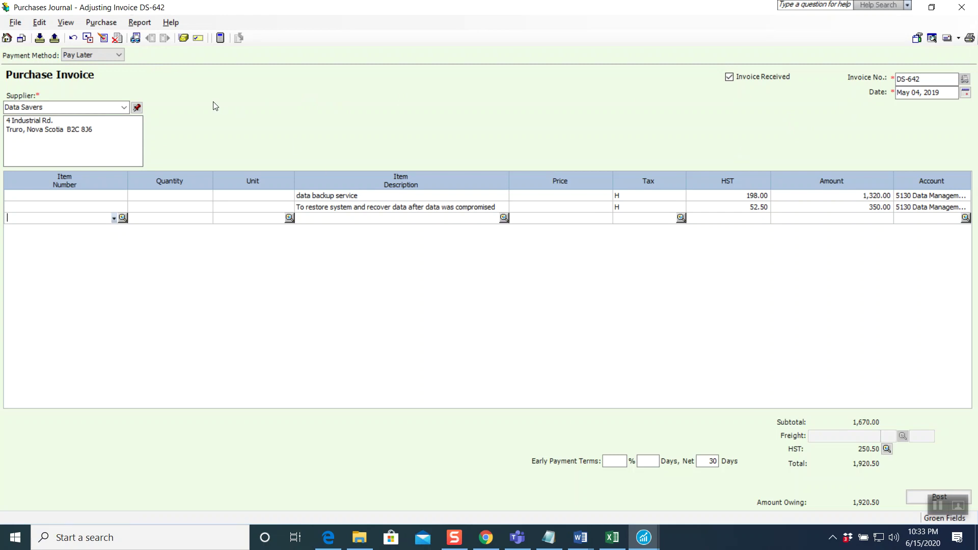
pyautogui.click(140, 23)
pyautogui.click(149, 37)
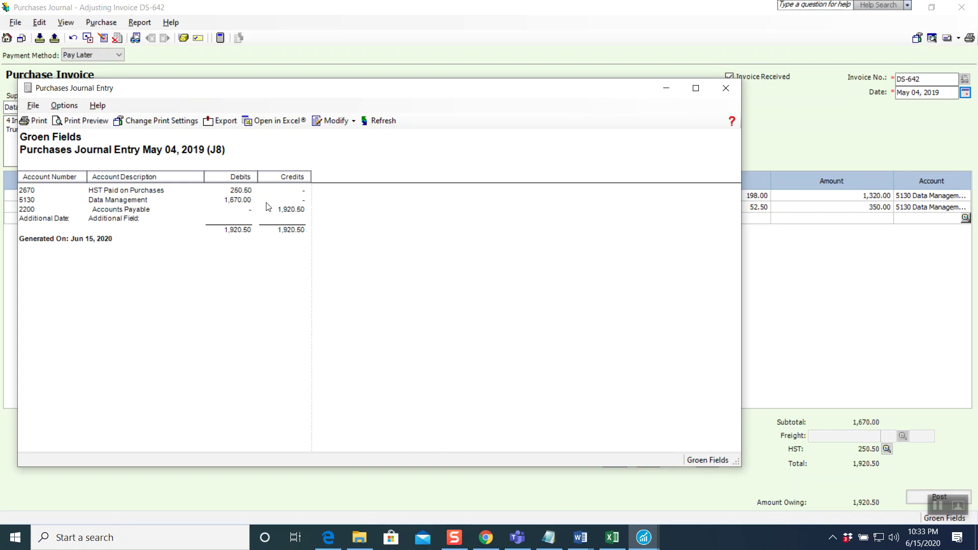
pyautogui.click(726, 88)
# Step: Post the adjusted invoice DS-642 and close the Purchases Journal
pyautogui.click(939, 497)
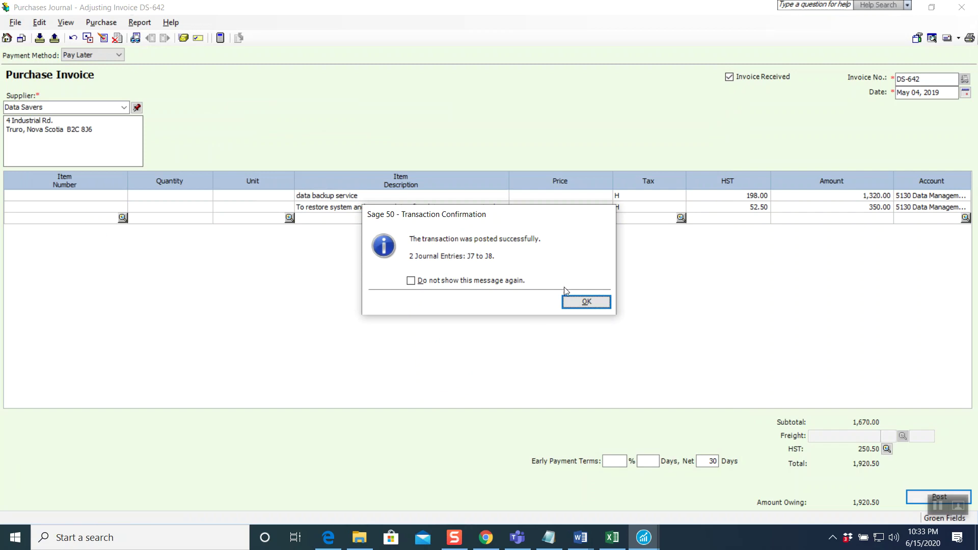
pyautogui.click(576, 305)
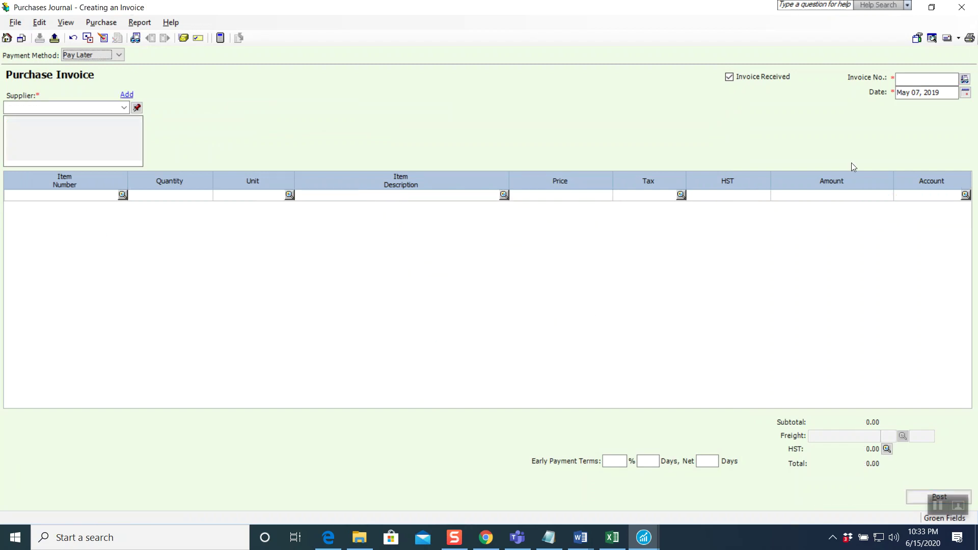
pyautogui.click(963, 8)
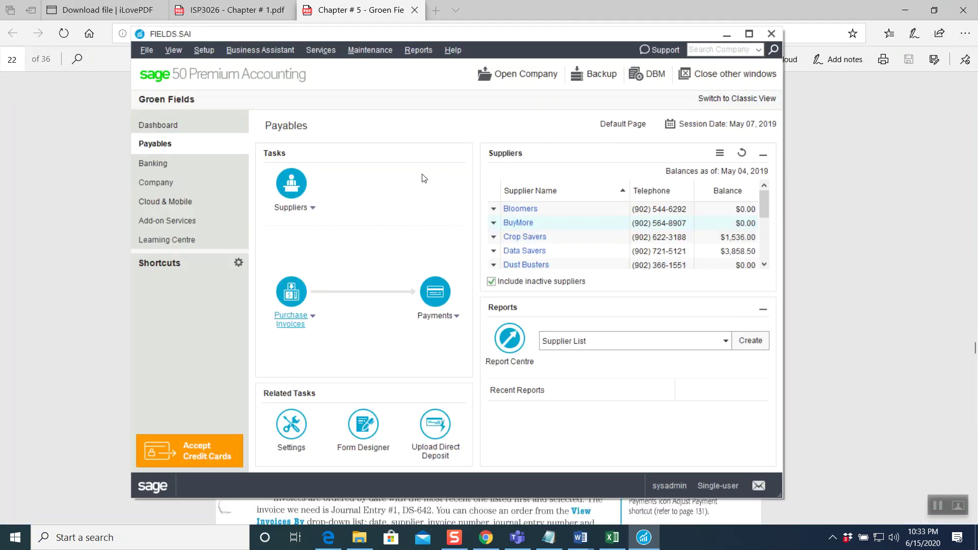
# Step: Read the textbook's early-payment discount steps for cheque #174 to Crop Savers, then return to Sage 50
pyautogui.click(935, 505)
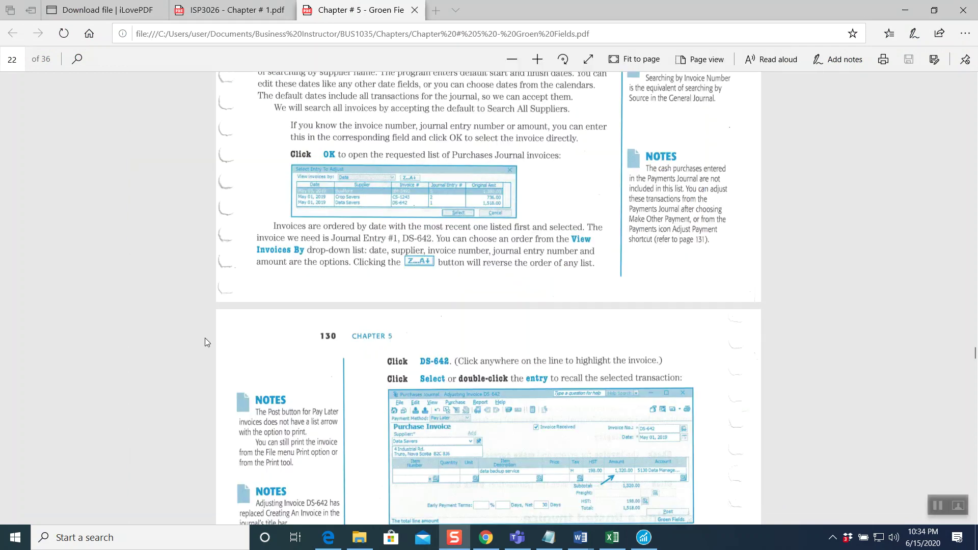
pyautogui.scroll(-10, 199, 336)
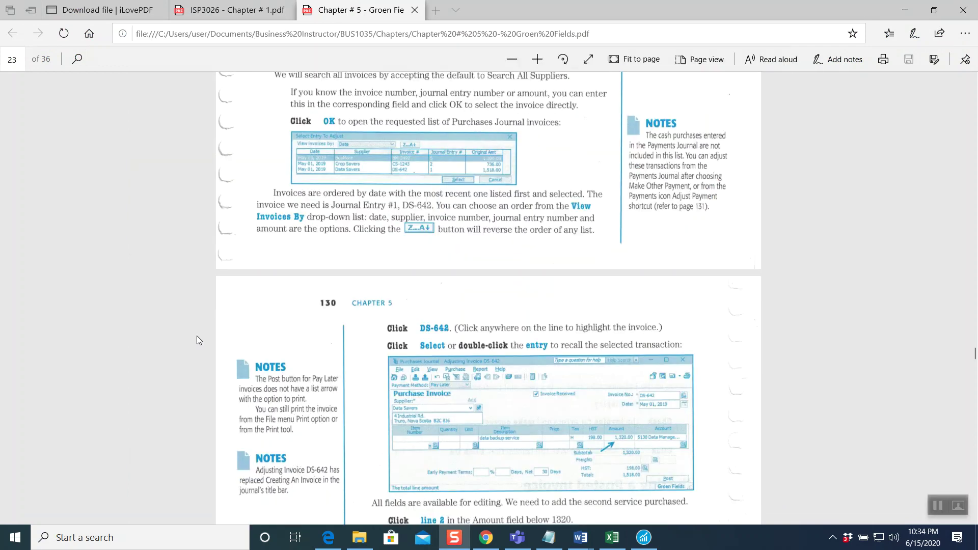
pyautogui.scroll(-10, 191, 335)
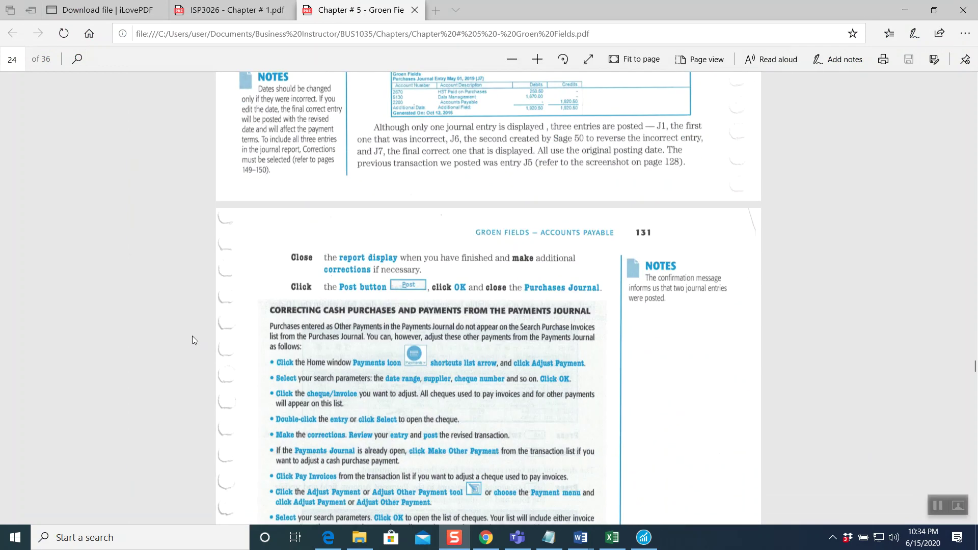
pyautogui.scroll(-2, 192, 337)
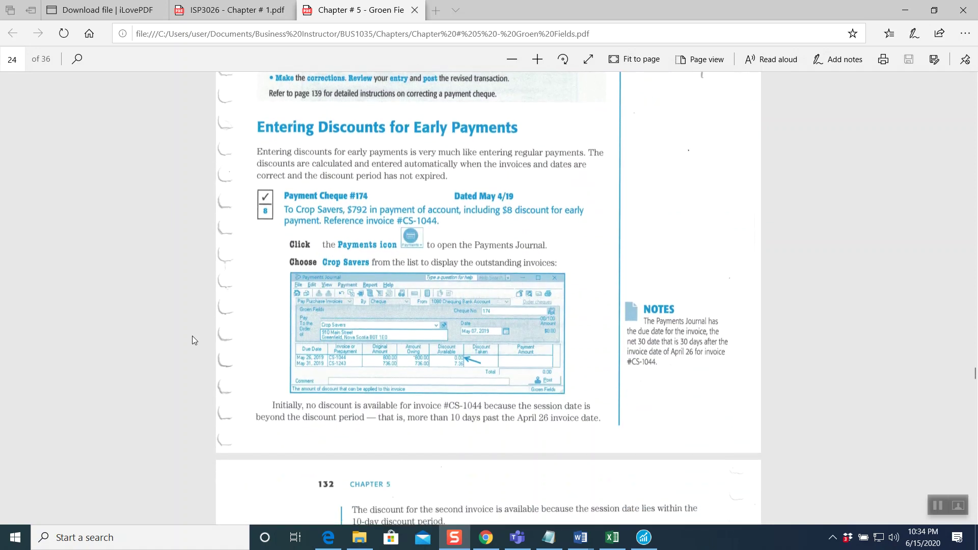
pyautogui.scroll(4, 190, 332)
pyautogui.scroll(-3, 190, 334)
pyautogui.scroll(-2, 188, 334)
pyautogui.scroll(2, 188, 334)
pyautogui.scroll(-2, 188, 334)
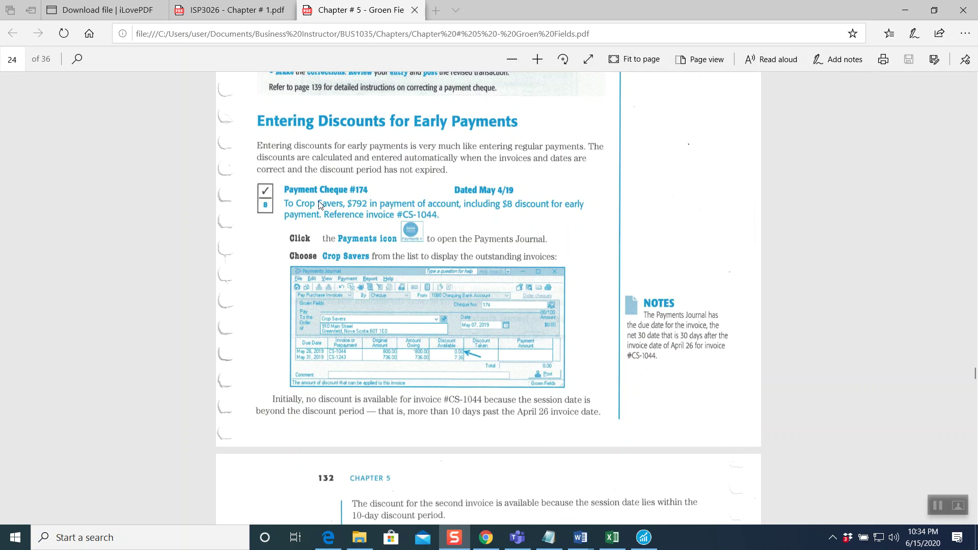
pyautogui.click(644, 537)
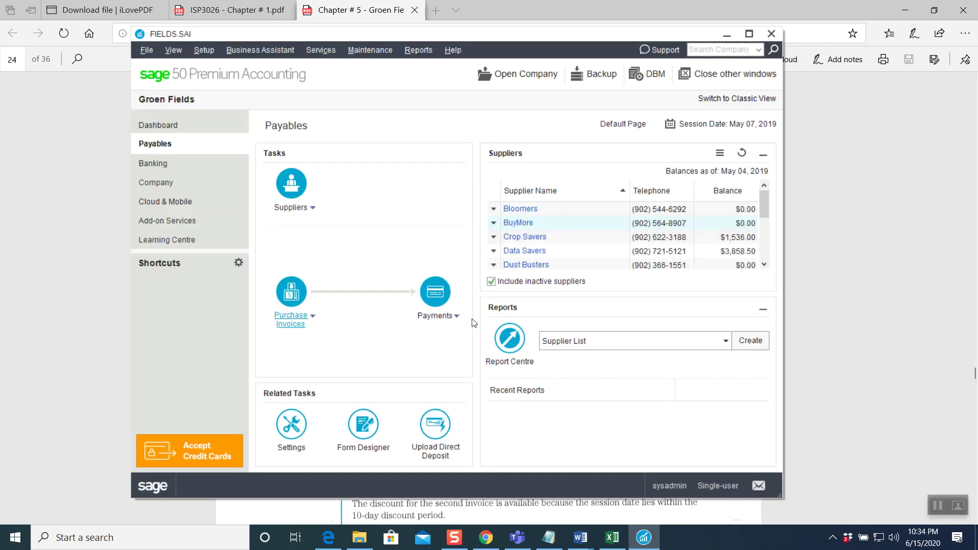
# Step: Start cheque 174 in the Payments Journal, dated May 04, 2019, payable to Crop Savers
pyautogui.click(434, 299)
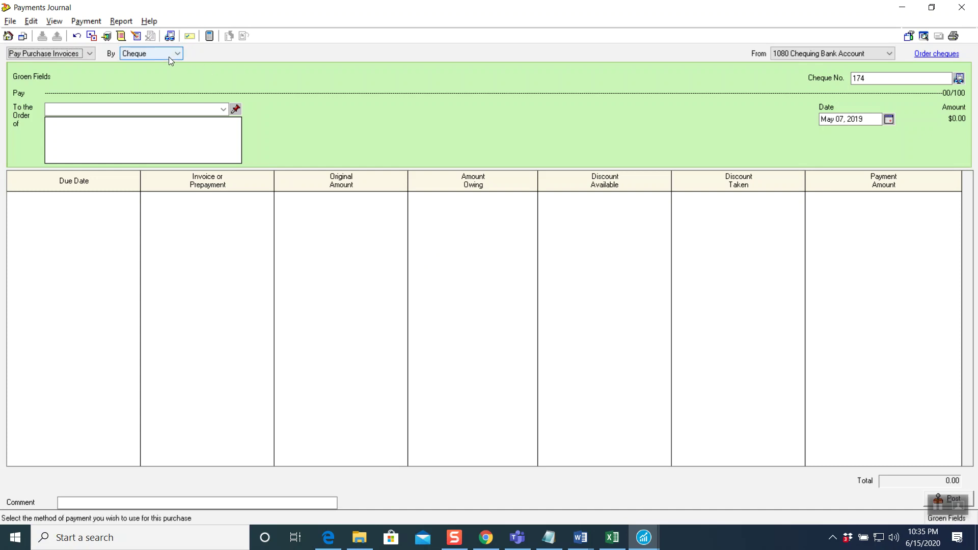
pyautogui.click(857, 82)
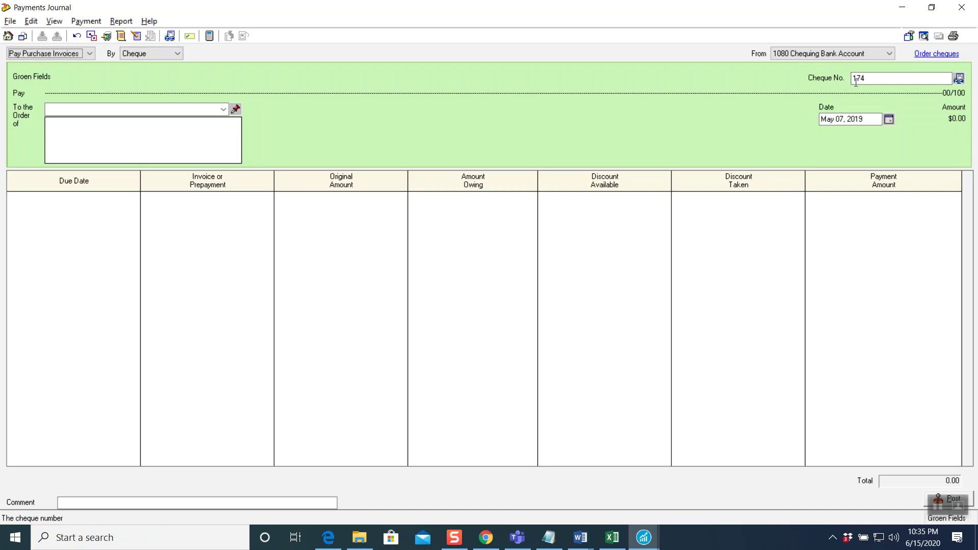
pyautogui.click(890, 120)
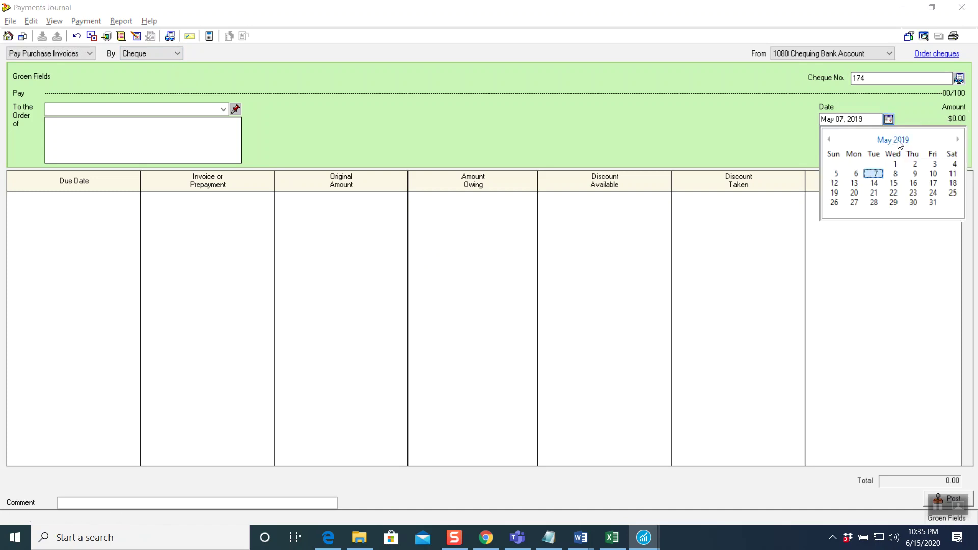
pyautogui.click(954, 164)
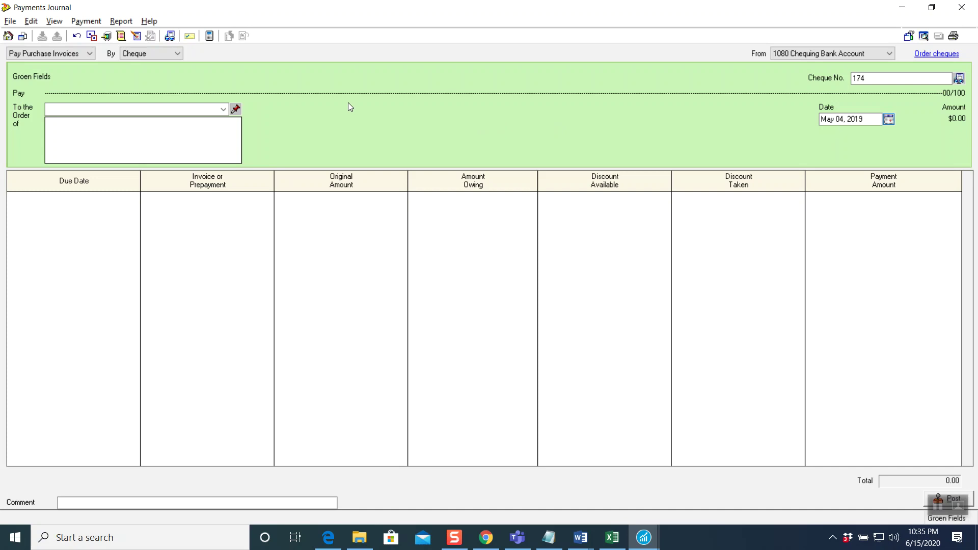
pyautogui.click(223, 110)
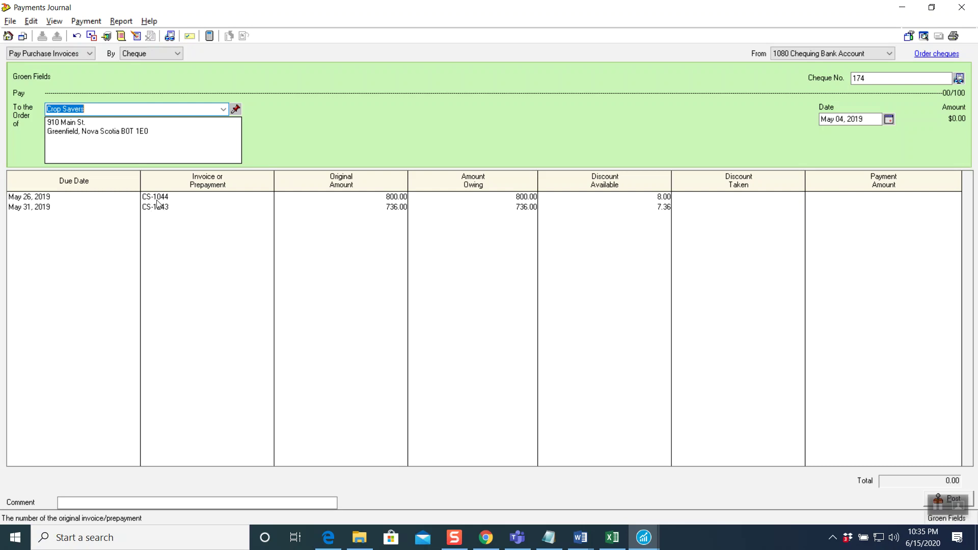
# Step: Pay invoice CS-1044 at 792.00, taking the 8.00 discount
pyautogui.click(162, 200)
pyautogui.press('Tab')
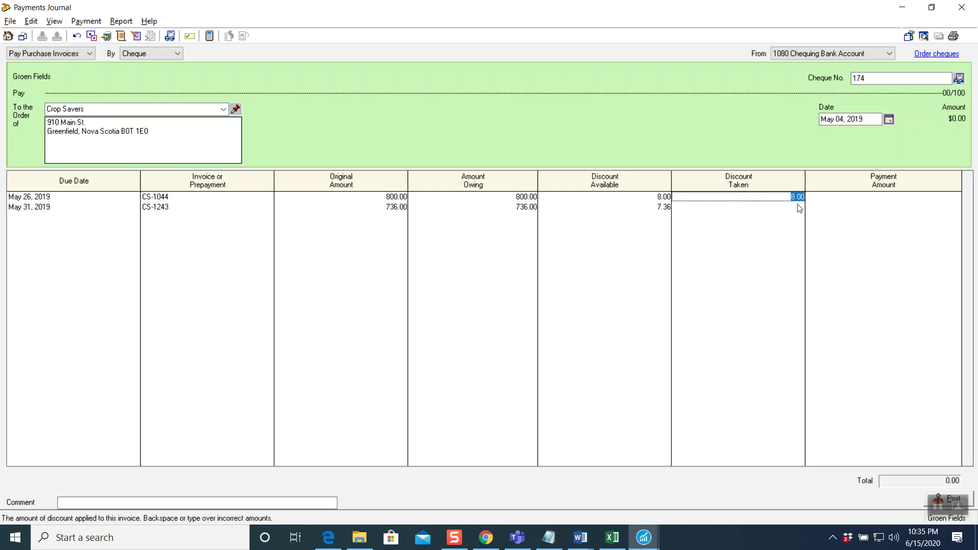
pyautogui.press('Tab')
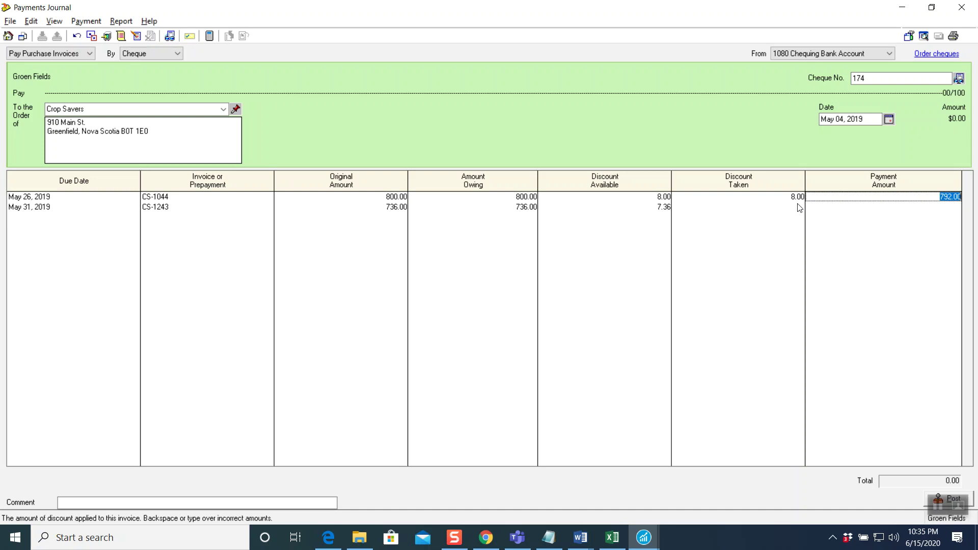
pyautogui.click(799, 207)
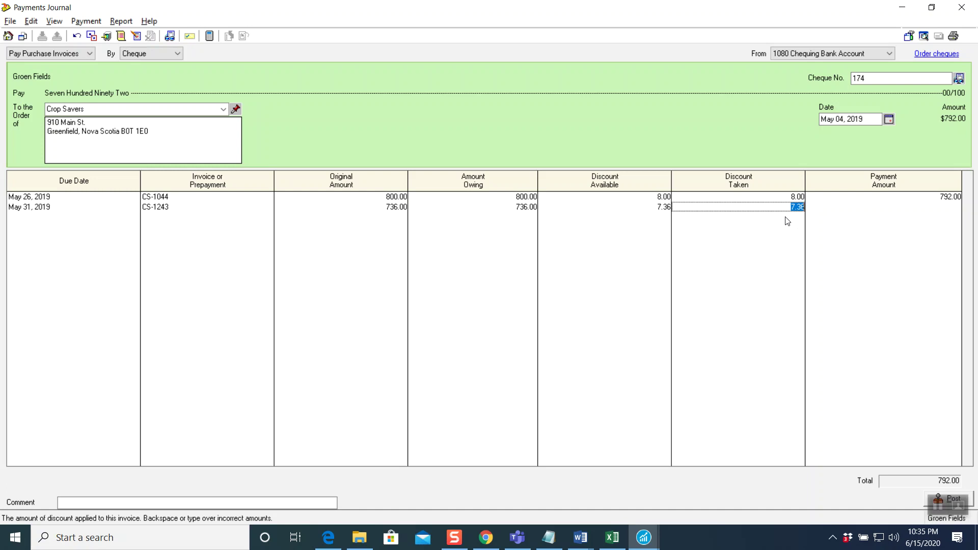
# Step: Clear the 7.36 discount and 736.00 payment on invoice CS-1243
pyautogui.press('BackSpace')
pyautogui.press('Tab')
pyautogui.press('BackSpace')
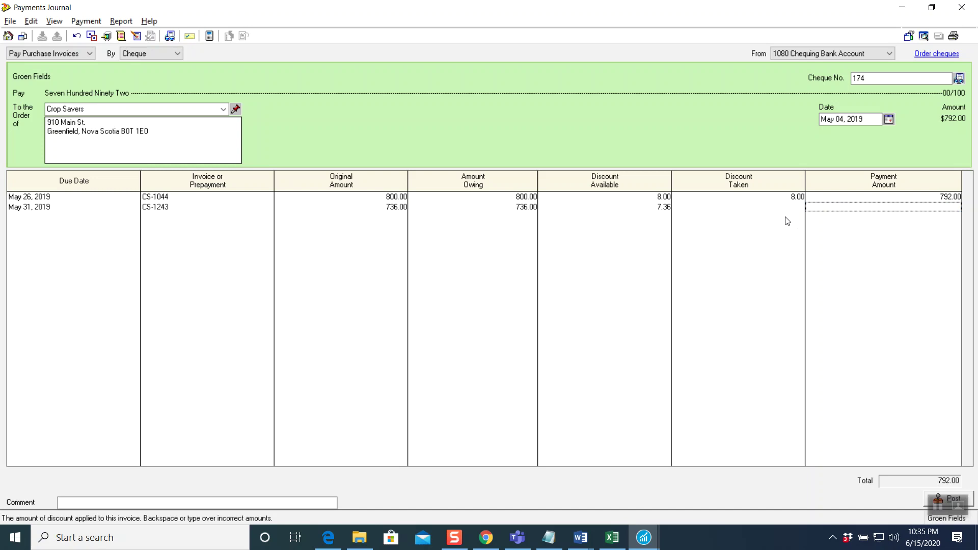
pyautogui.press('Tab')
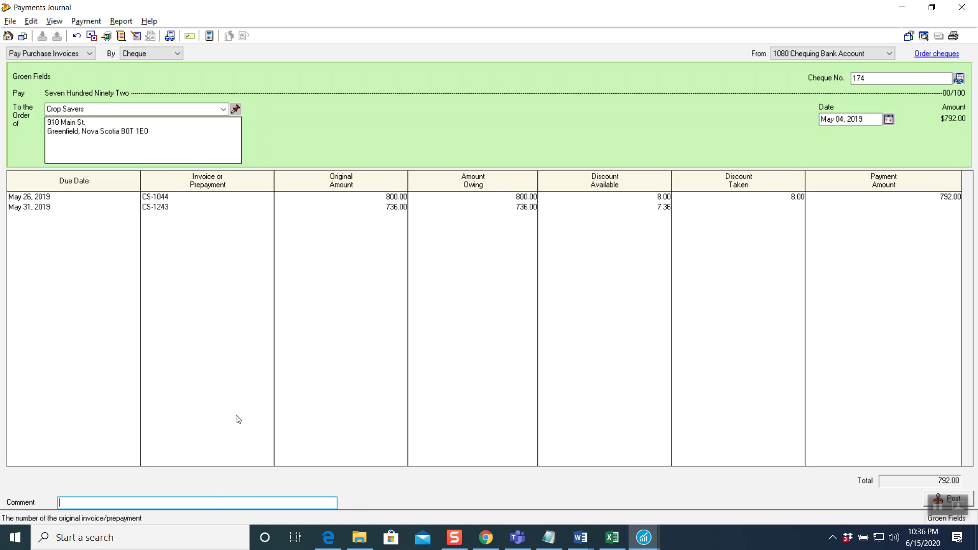
# Step: Enter the cheque comment 'Reference Invoice # CS-1044'
pyautogui.write('Reference Invoice # CS-1044')
pyautogui.click(122, 23)
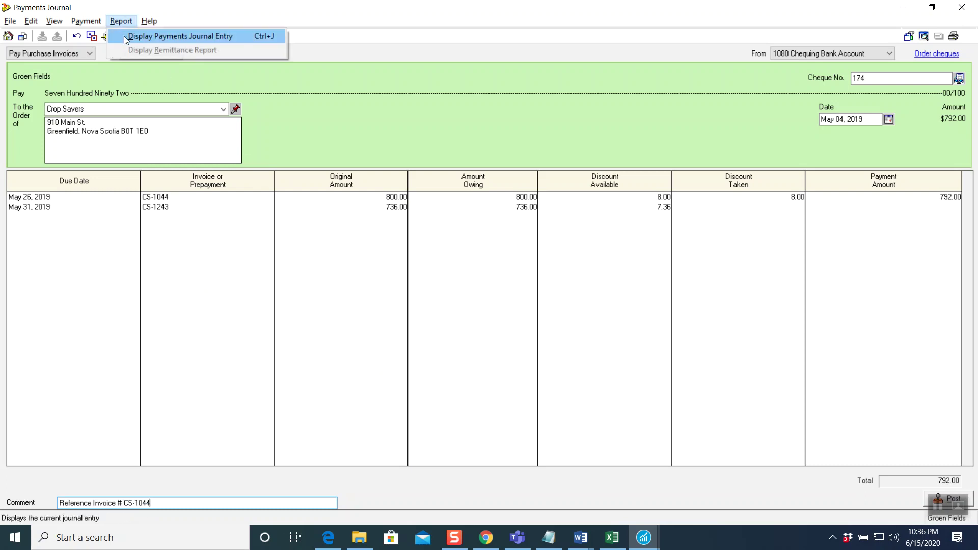
# Step: Review the Payments Journal entry, post cheque 174 as J9, and close the journal
pyautogui.click(124, 36)
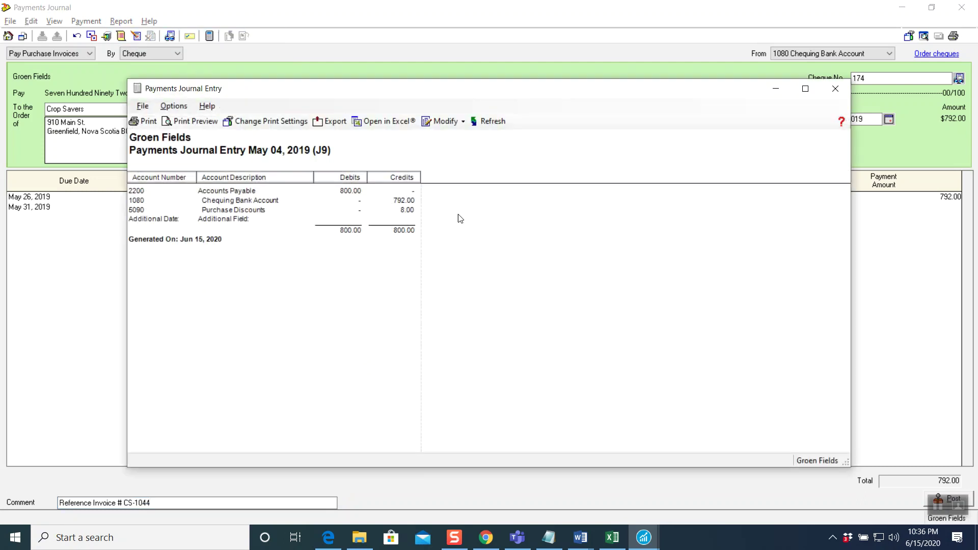
pyautogui.click(843, 94)
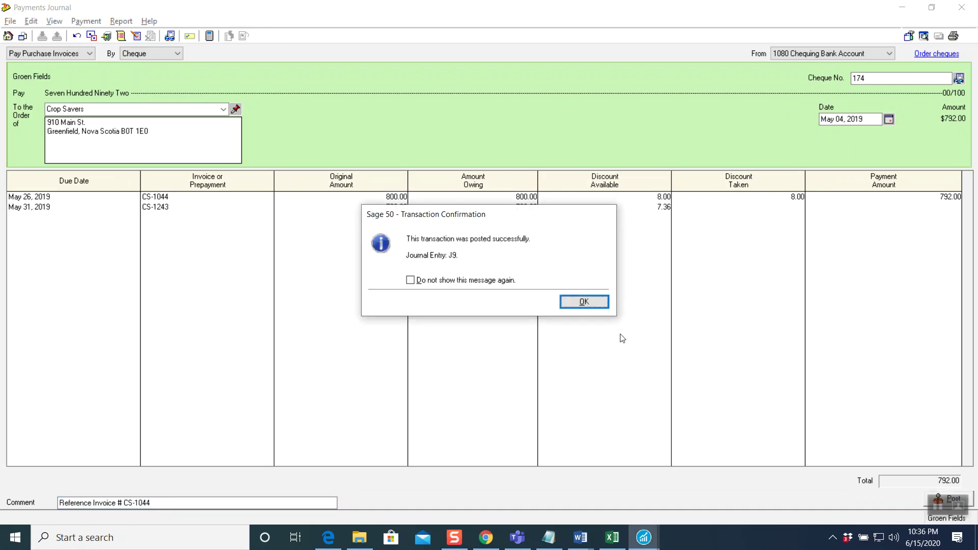
pyautogui.click(567, 303)
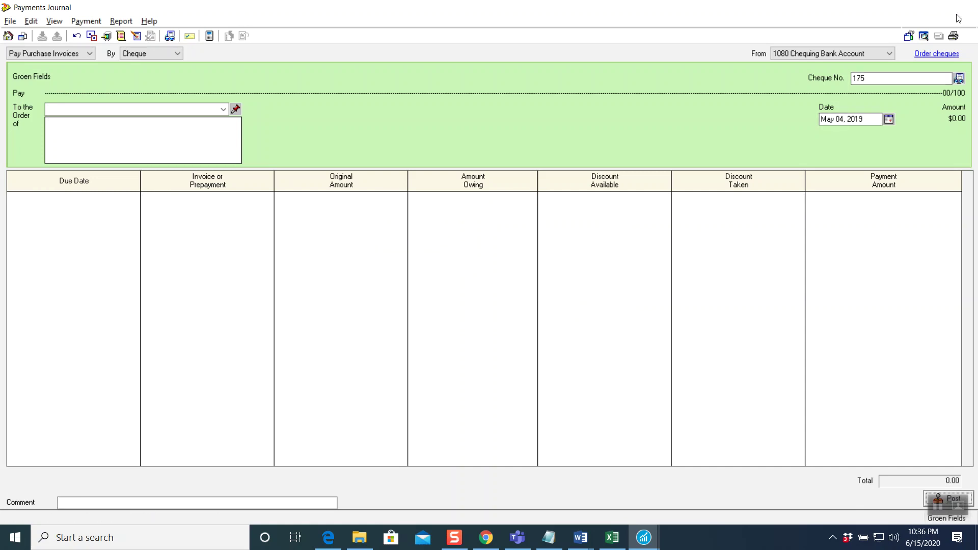
pyautogui.click(958, 16)
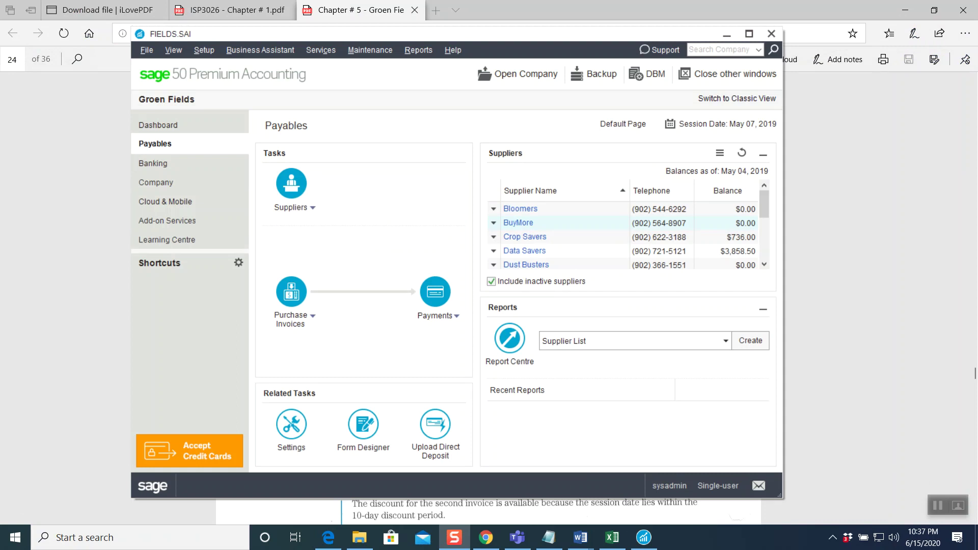
pyautogui.click(41, 227)
# Step: Read the textbook's cash purchase AP-5899 from Anything on Paper, then return to Sage 50
pyautogui.scroll(-1, 257, 318)
pyautogui.scroll(-20, 257, 318)
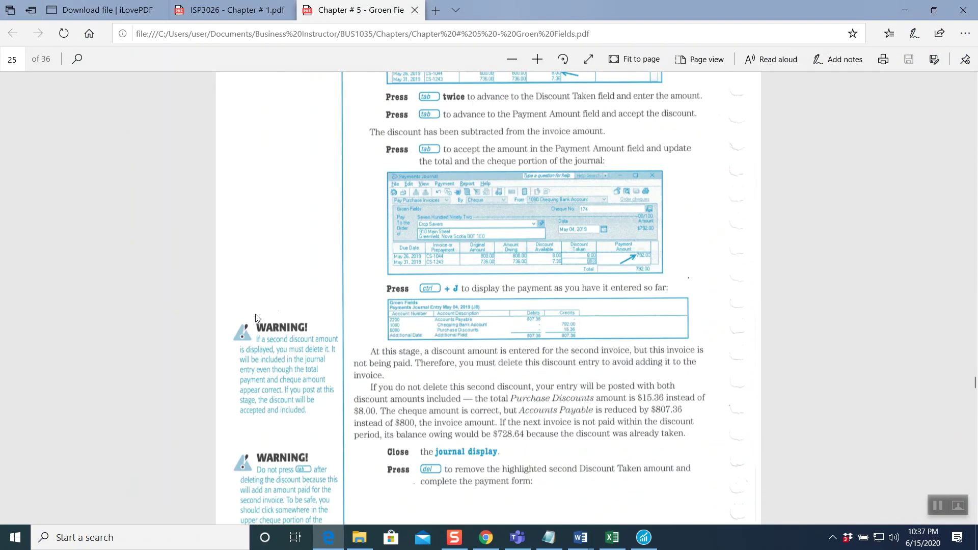
pyautogui.scroll(-4, 255, 314)
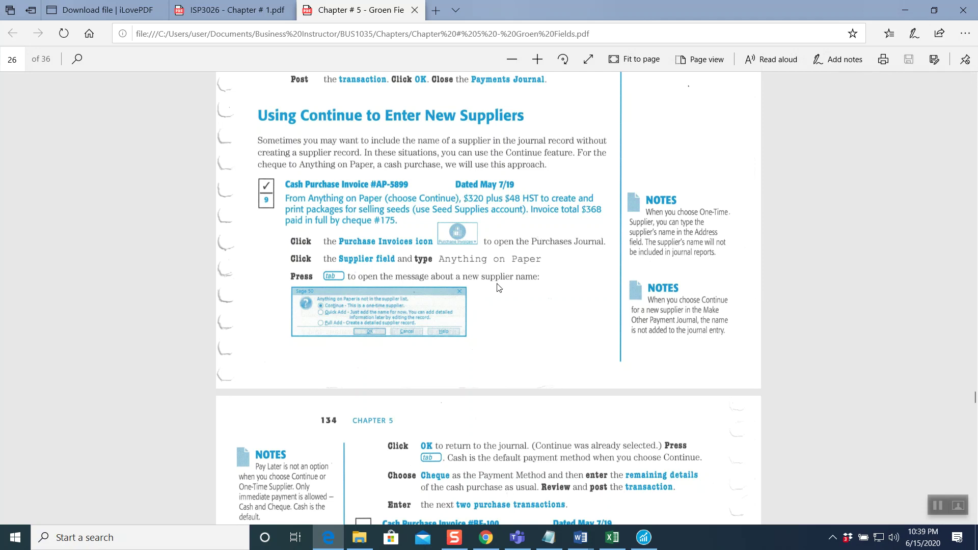
pyautogui.click(644, 537)
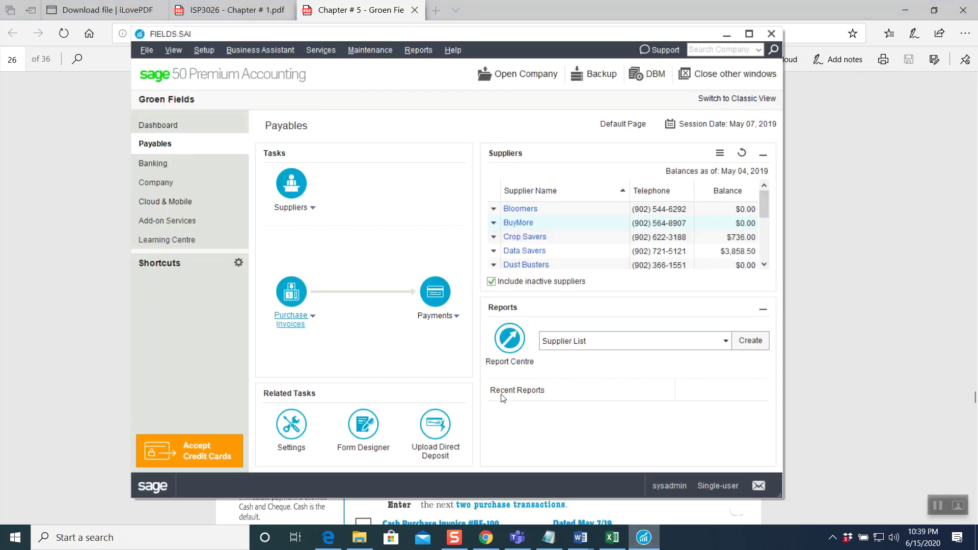
# Step: Start a cheque-paid purchase invoice numbered AP-5899, leaving the Supplier field ready for a new name
pyautogui.click(299, 288)
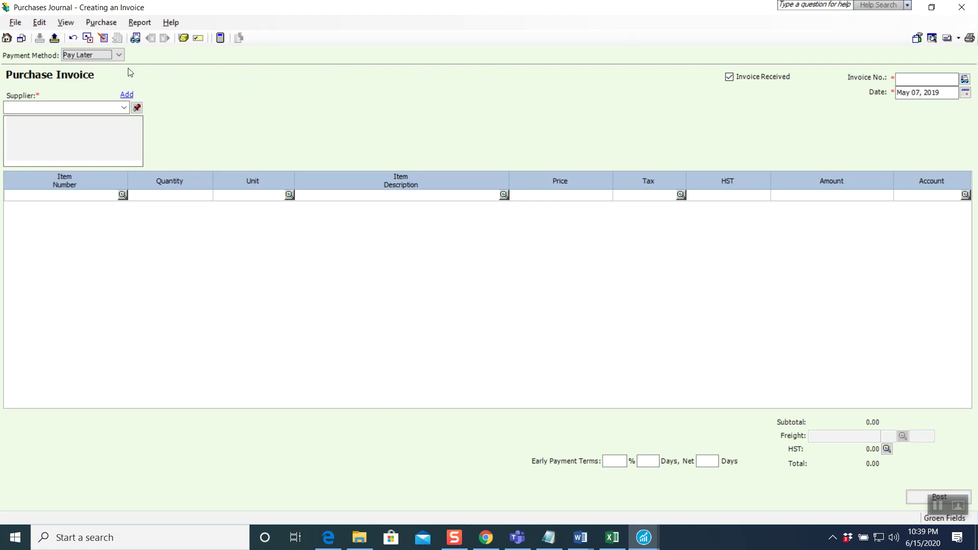
pyautogui.click(121, 54)
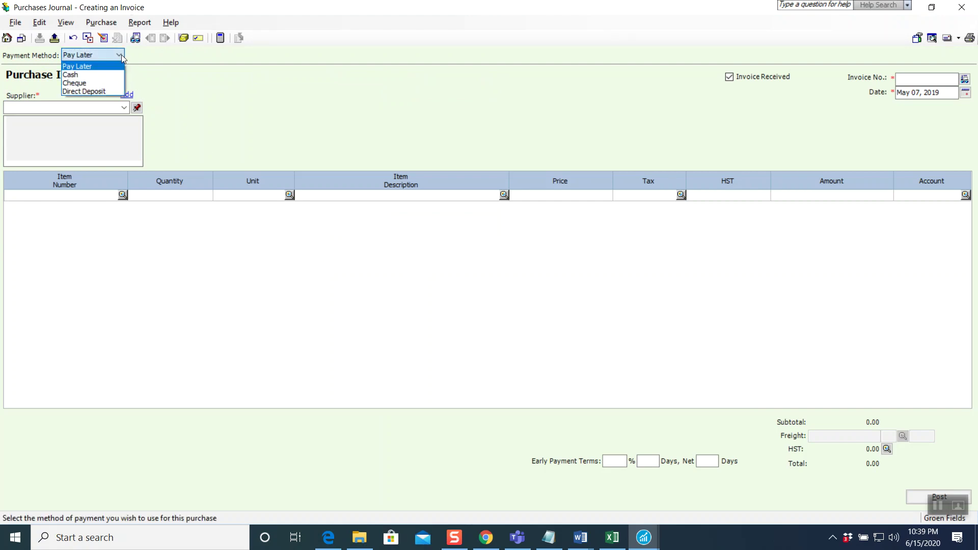
pyautogui.click(113, 84)
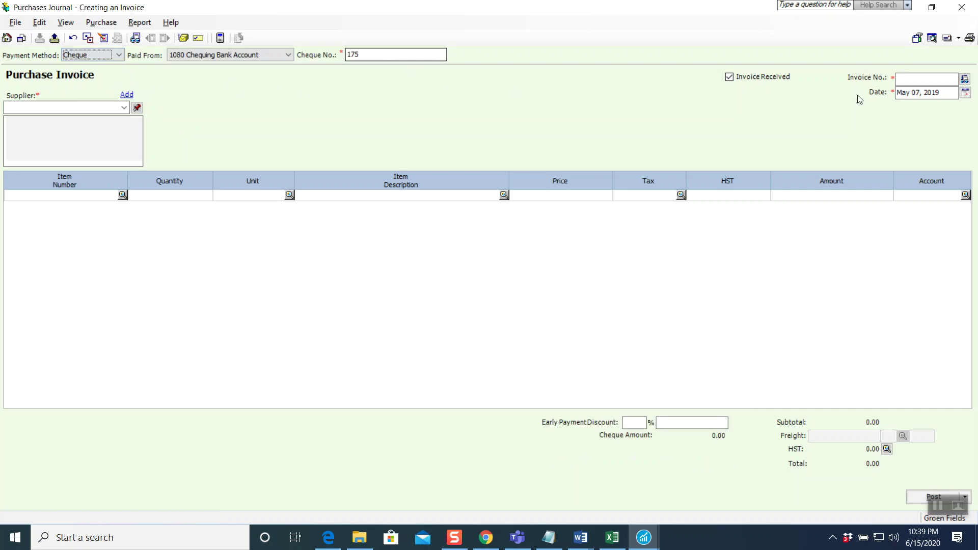
pyautogui.click(905, 82)
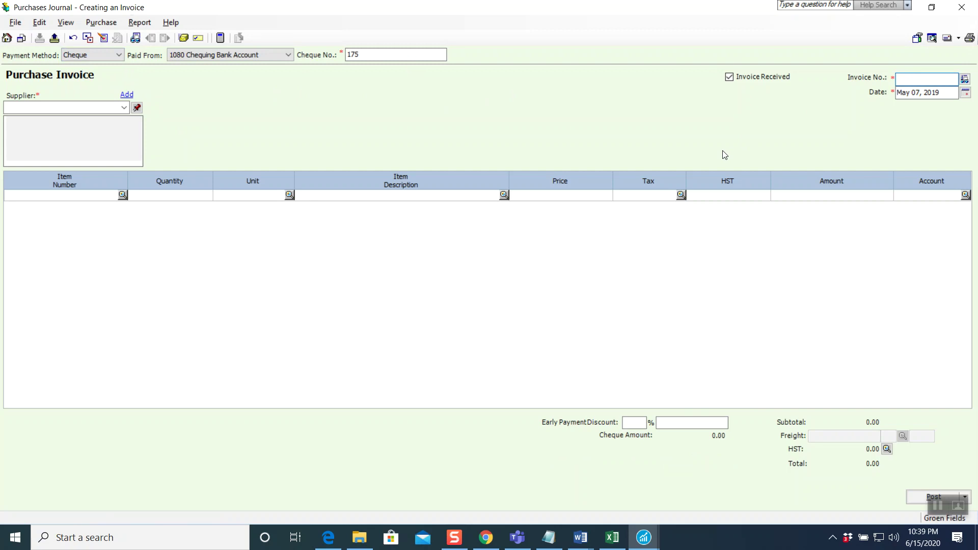
pyautogui.write('AP-5899')
pyautogui.click(124, 108)
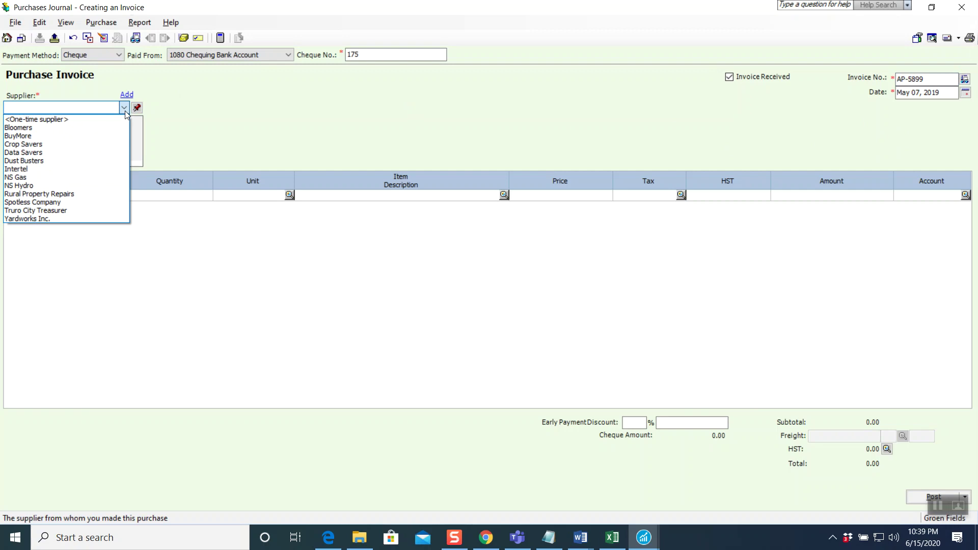
pyautogui.click(73, 106)
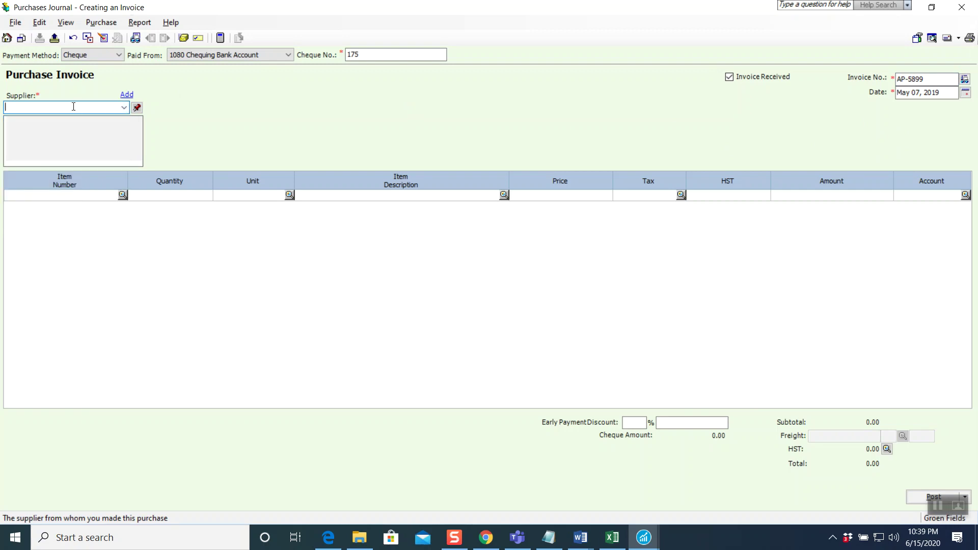
# Step: Enter 'Anything on Paper' as the invoice's supplier, recorded as a one-time supplier
pyautogui.write('Anything on Paper')
pyautogui.press('Tab')
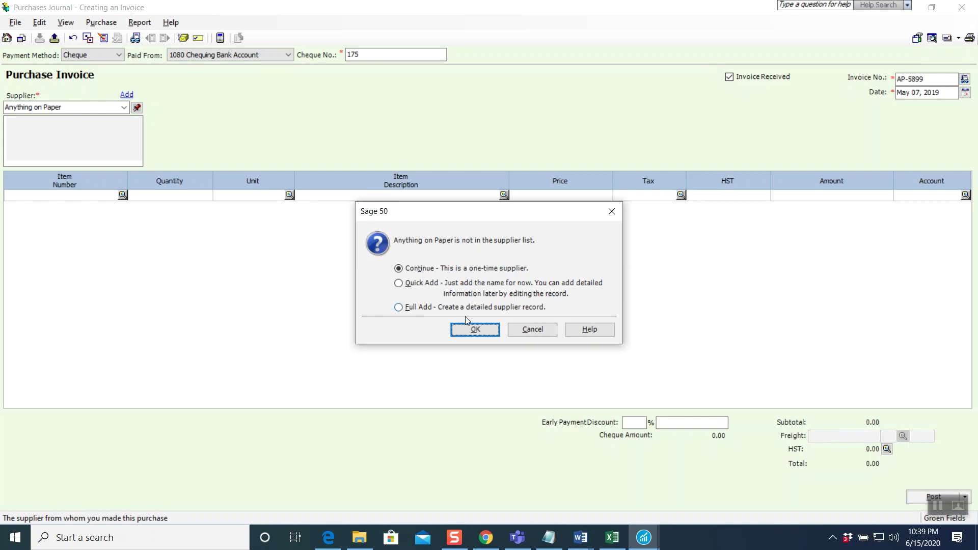
pyautogui.click(474, 331)
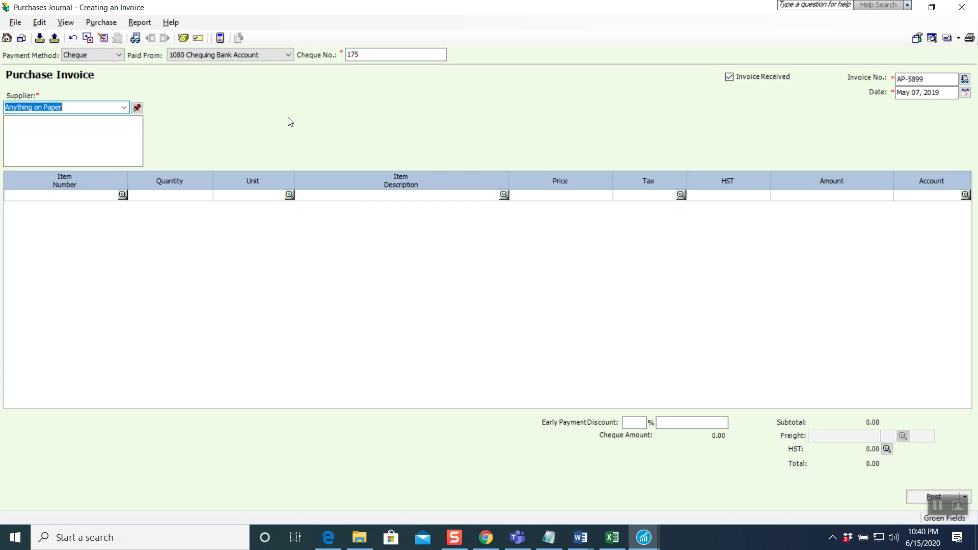
# Step: Add a 320.00 line 'Create and print packages for selling seeds' with tax code H - HST @ 15%
pyautogui.click(322, 197)
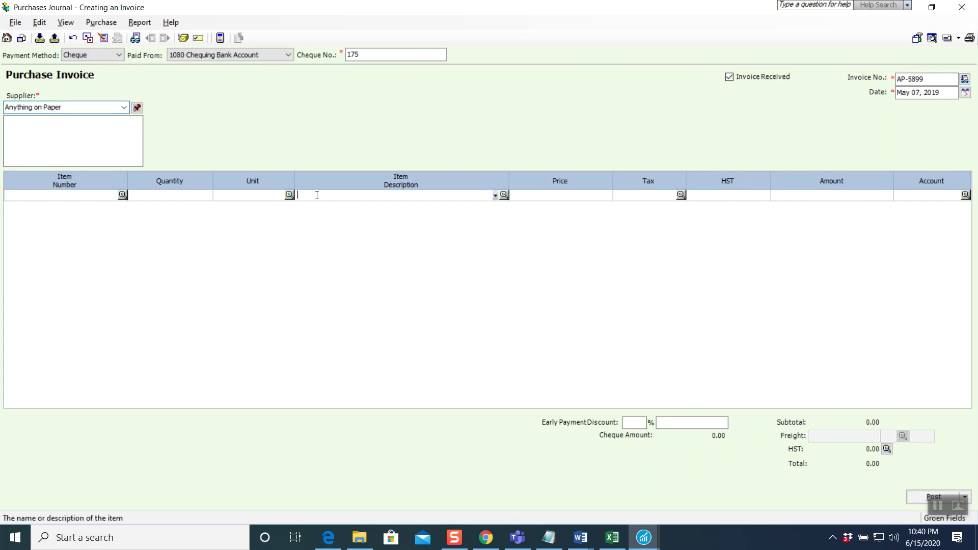
pyautogui.write('Create an')
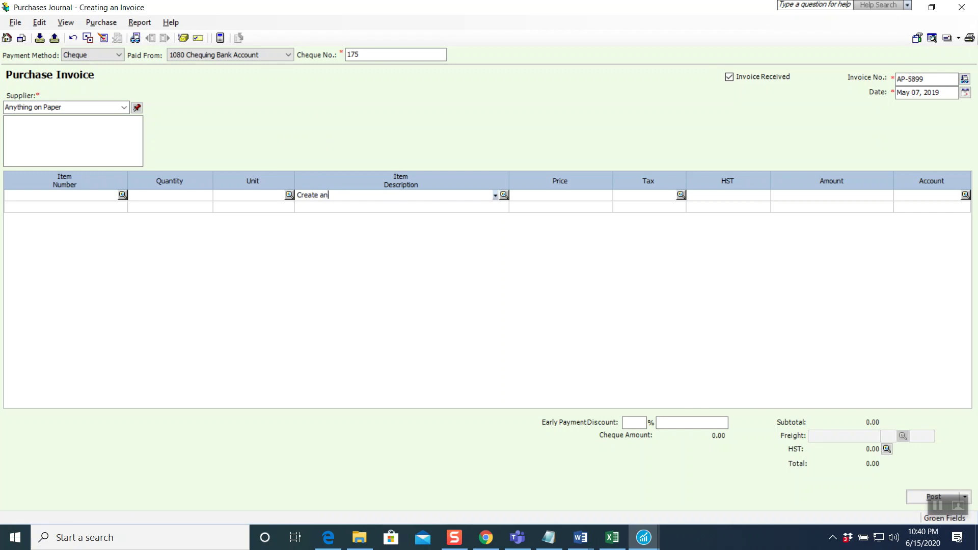
pyautogui.write('d print packages for selling seeds')
pyautogui.press('Tab')
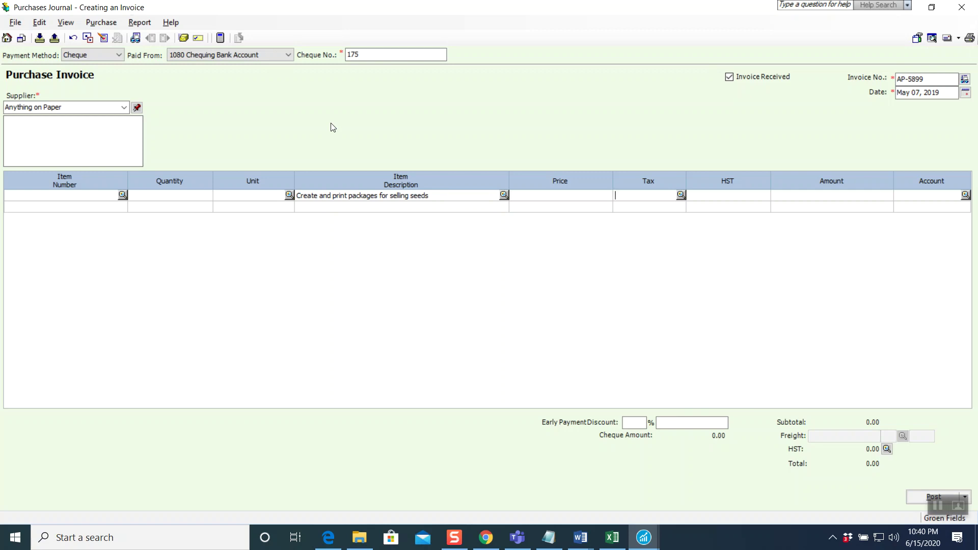
pyautogui.write('320')
pyautogui.press('Tab')
pyautogui.click(680, 195)
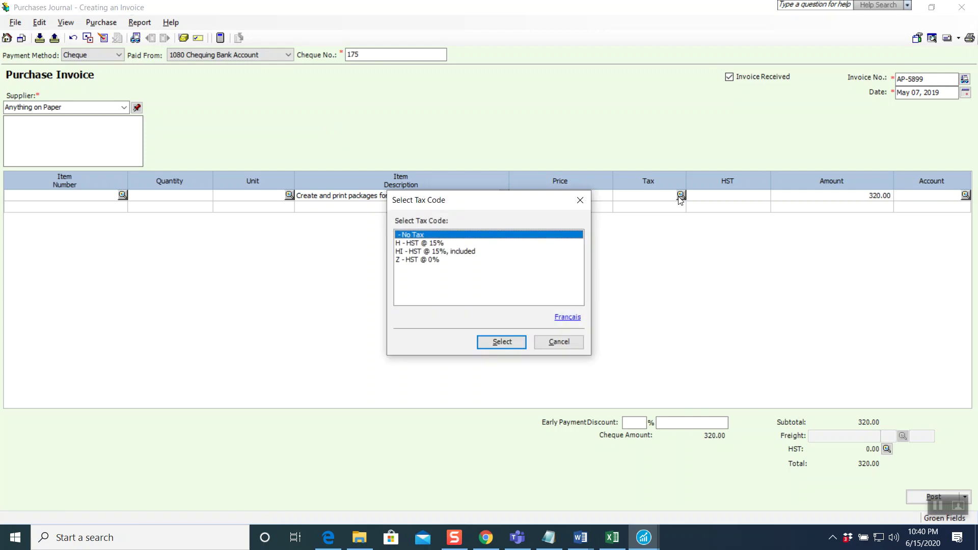
pyautogui.click(442, 243)
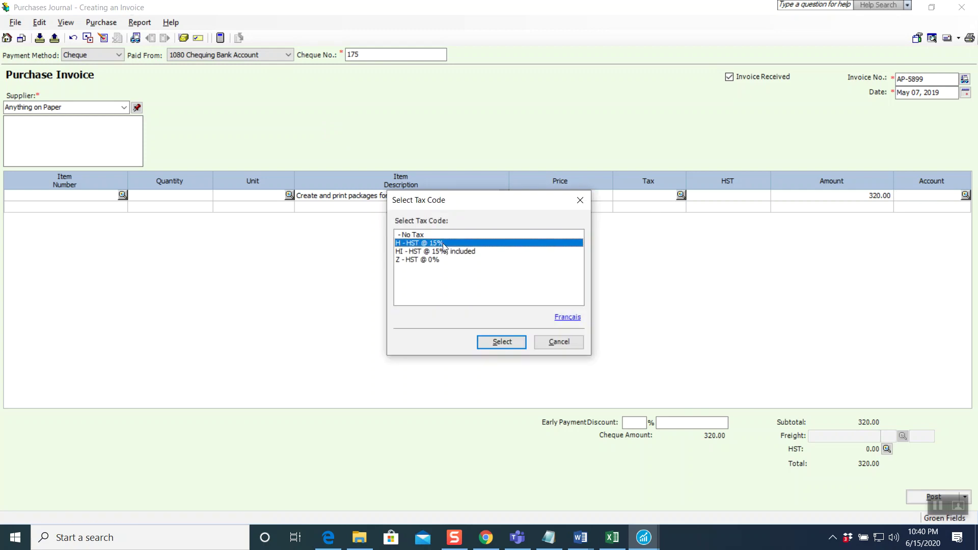
pyautogui.click(505, 340)
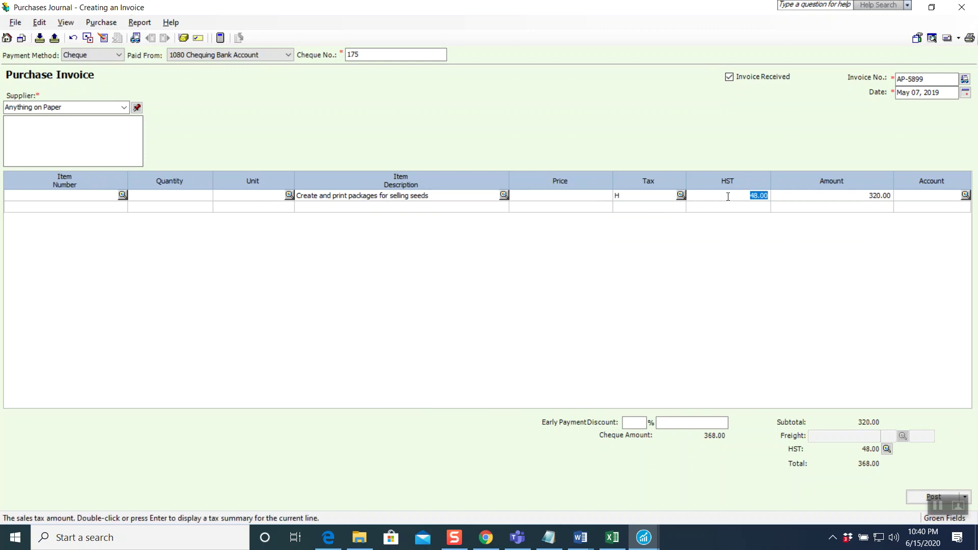
pyautogui.press('Tab')
pyautogui.press('Tab')
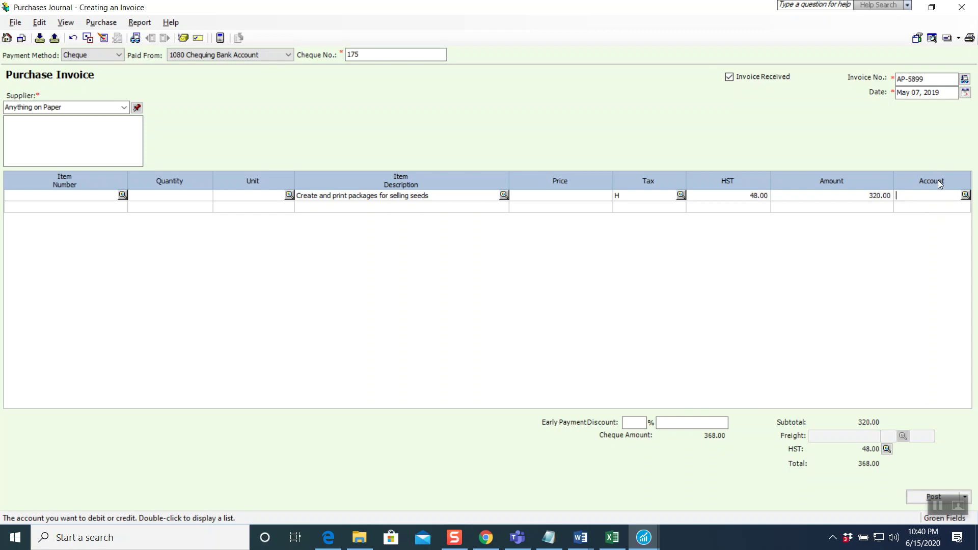
# Step: Charge the invoice line to account 1300 Seed Supplies
pyautogui.click(965, 195)
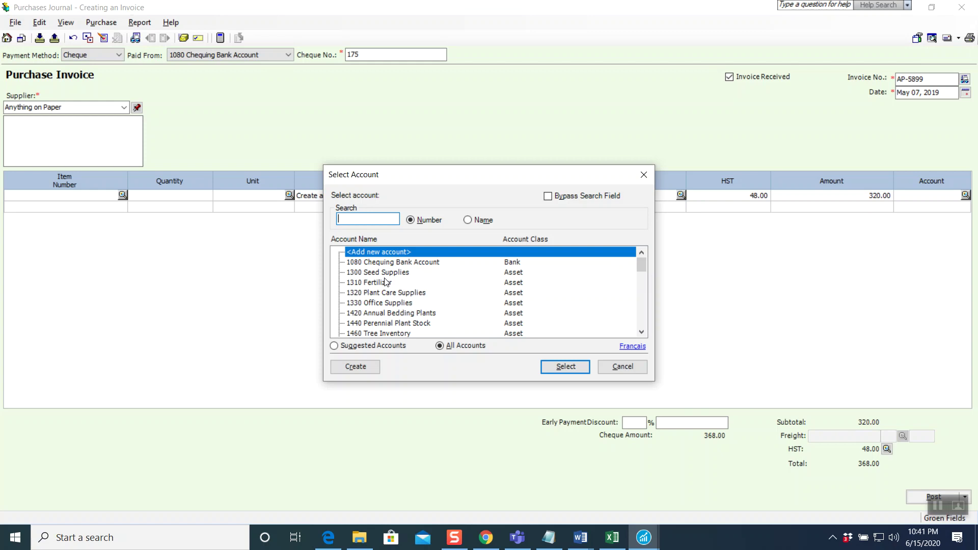
pyautogui.click(353, 273)
pyautogui.click(560, 367)
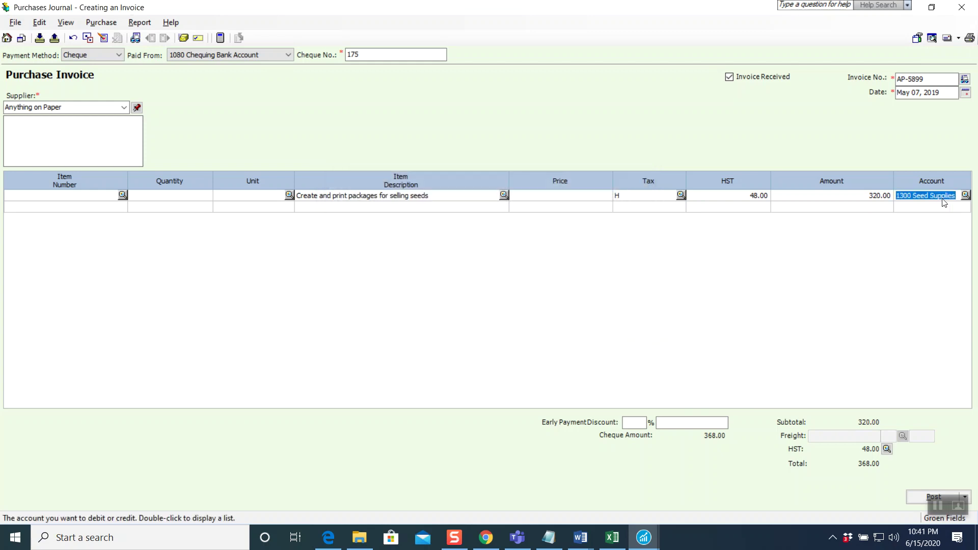
pyautogui.press('Tab')
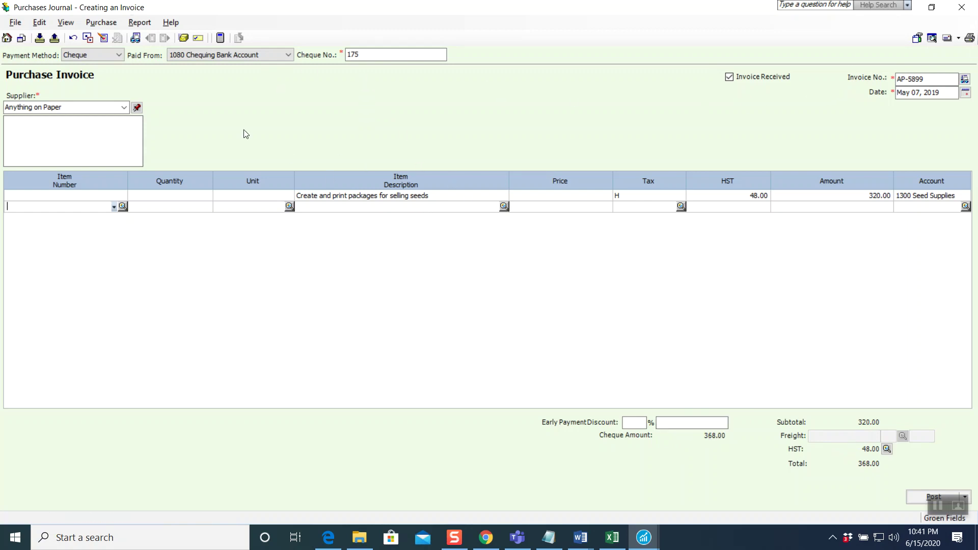
# Step: Review the journal entry, post cash purchase AP-5899, and close the purchases journal
pyautogui.click(142, 25)
pyautogui.click(148, 36)
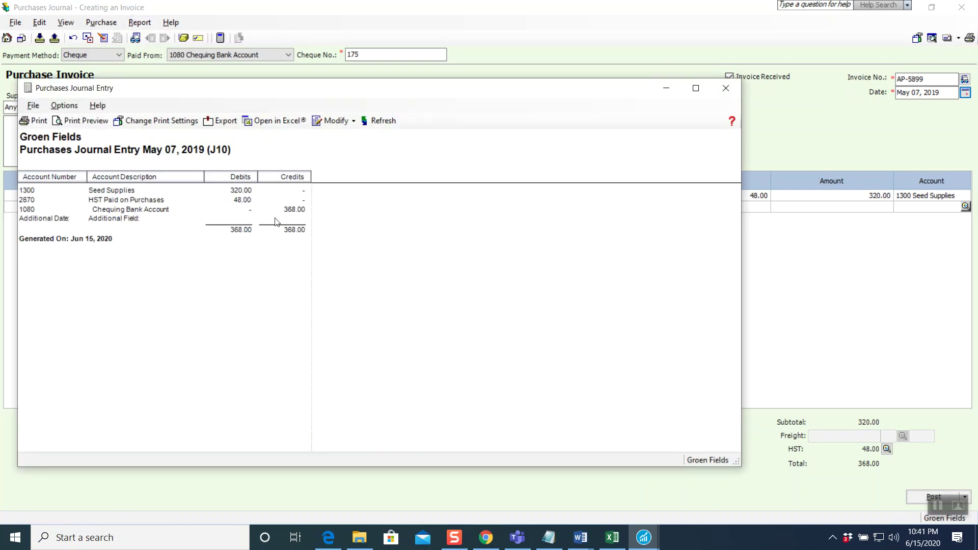
pyautogui.click(719, 90)
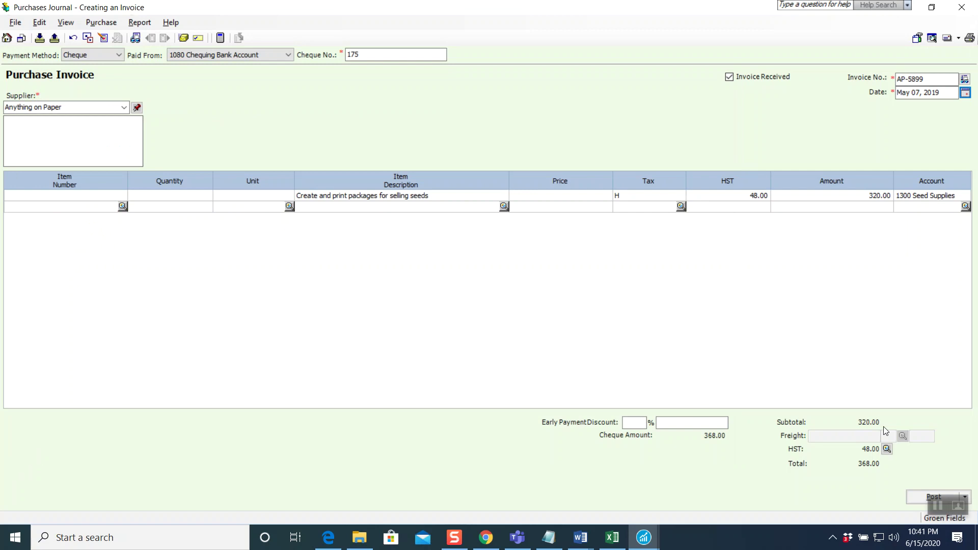
pyautogui.click(912, 498)
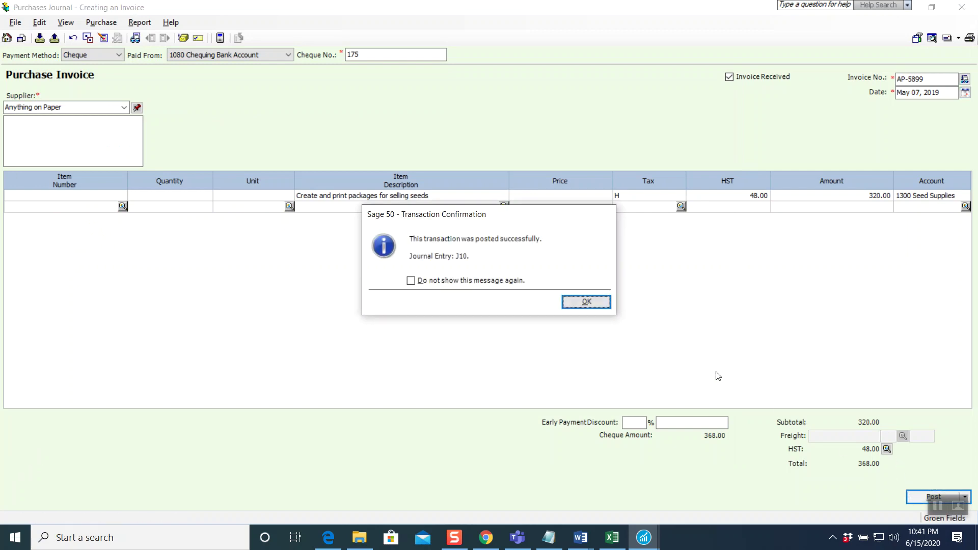
pyautogui.click(586, 302)
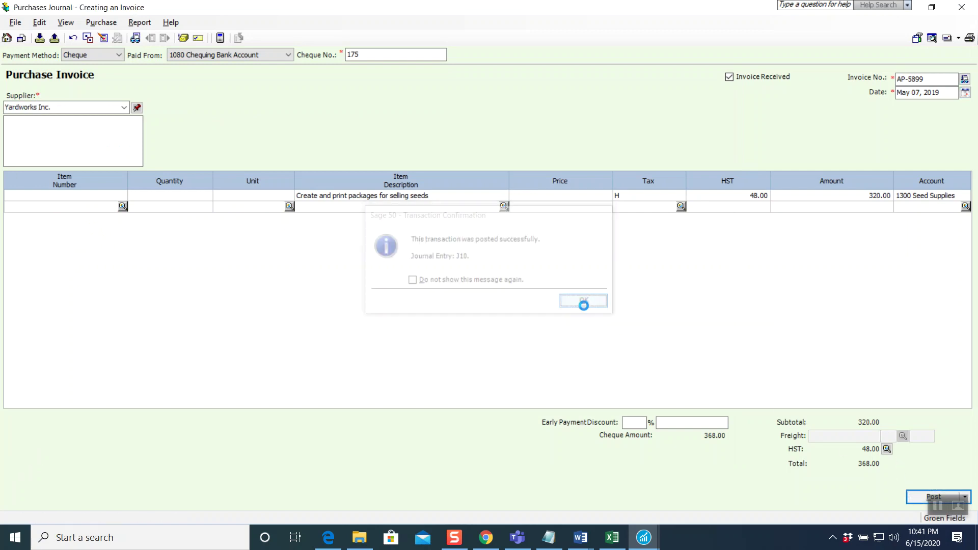
pyautogui.click(962, 7)
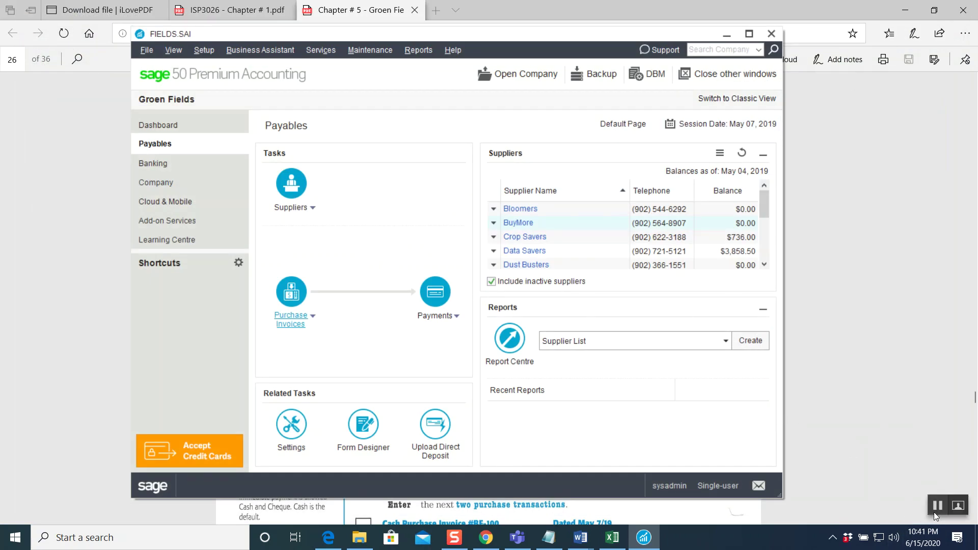
# Step: Return to the textbook PDF and scroll to the next purchases, #BF-100 and #SC-701
pyautogui.scroll(-5, 91, 201)
pyautogui.click(89, 216)
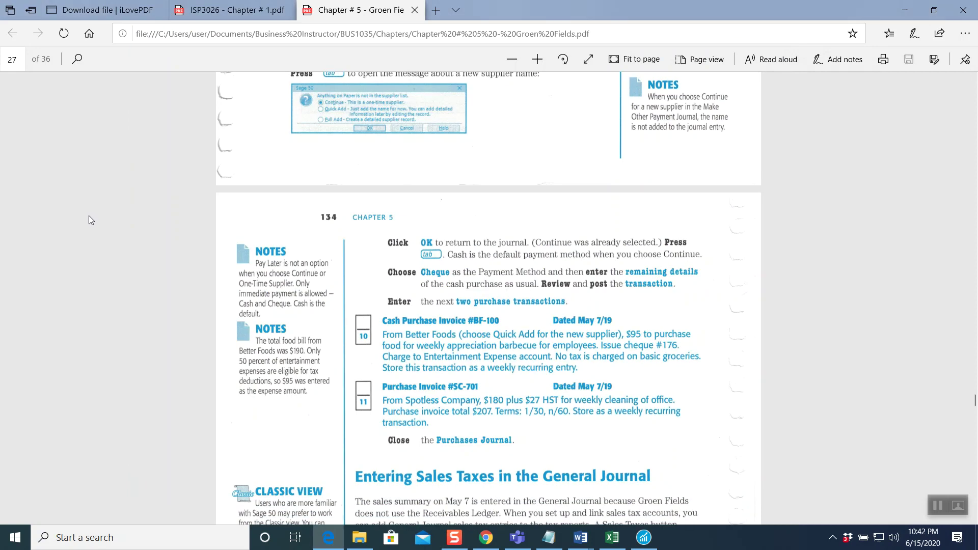
pyautogui.scroll(-1, 89, 215)
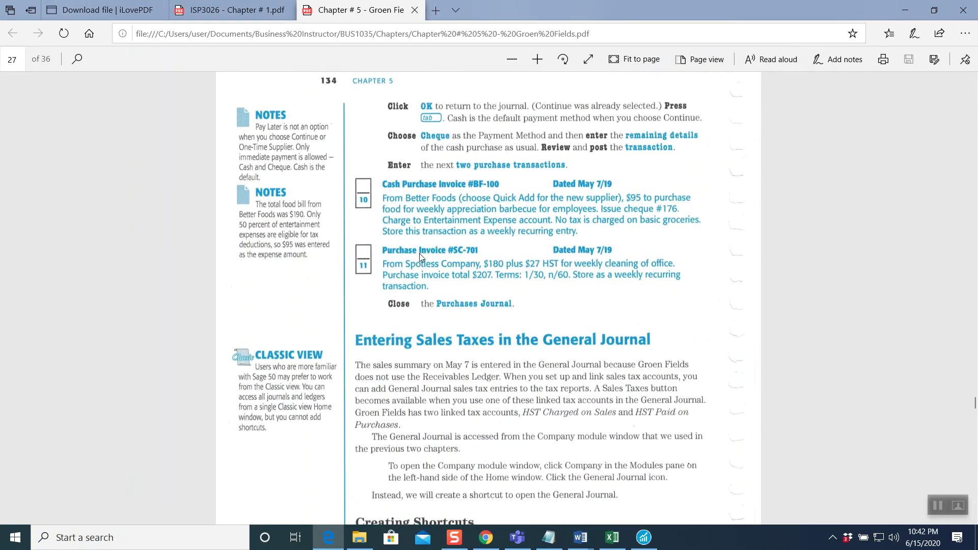
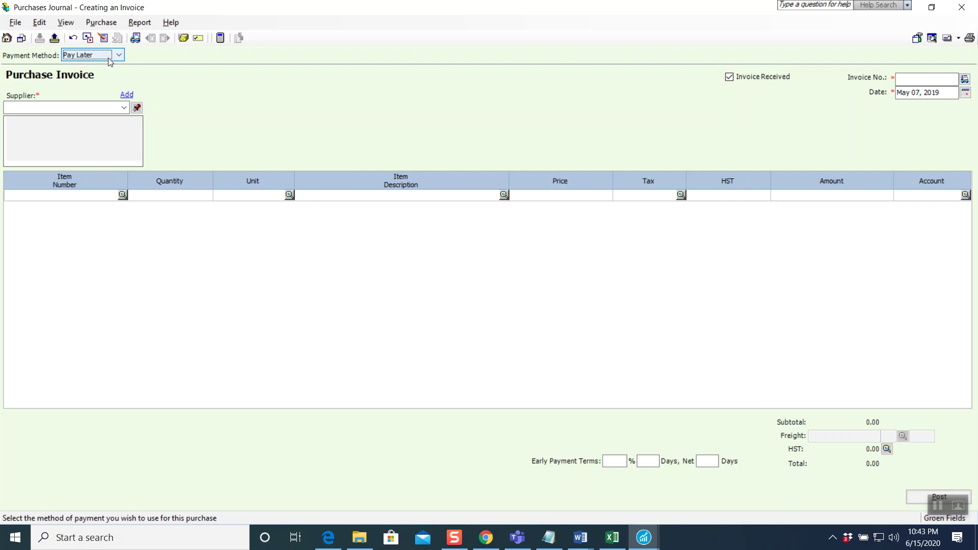
# Step: Pay the purchase by cheque 176 from 1080 Chequing and enter invoice number BF-100
pyautogui.click(120, 56)
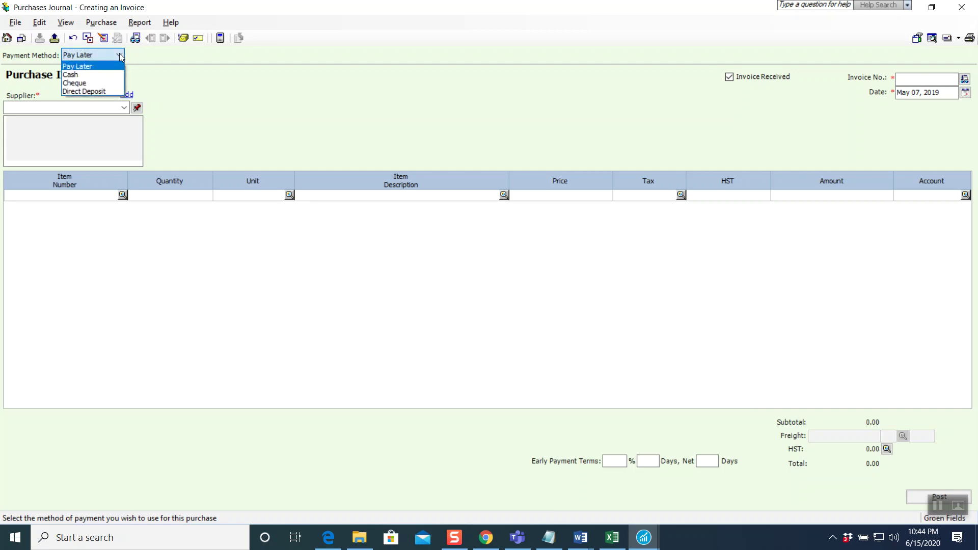
pyautogui.click(96, 83)
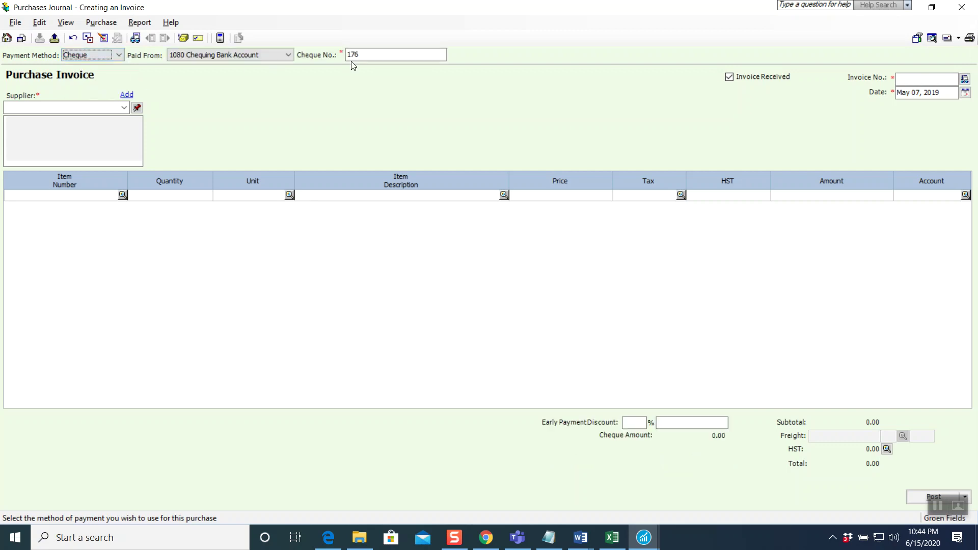
pyautogui.click(921, 79)
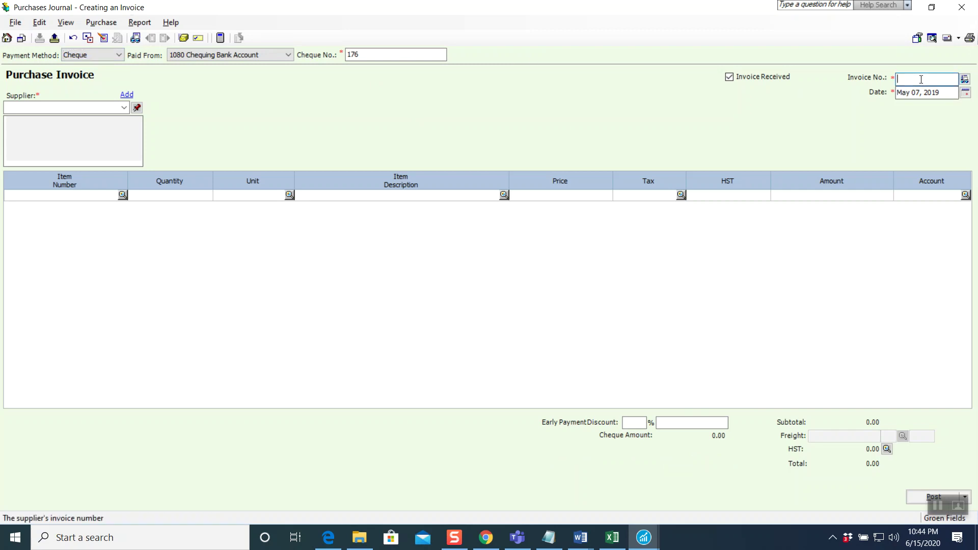
pyautogui.write('VF-100')
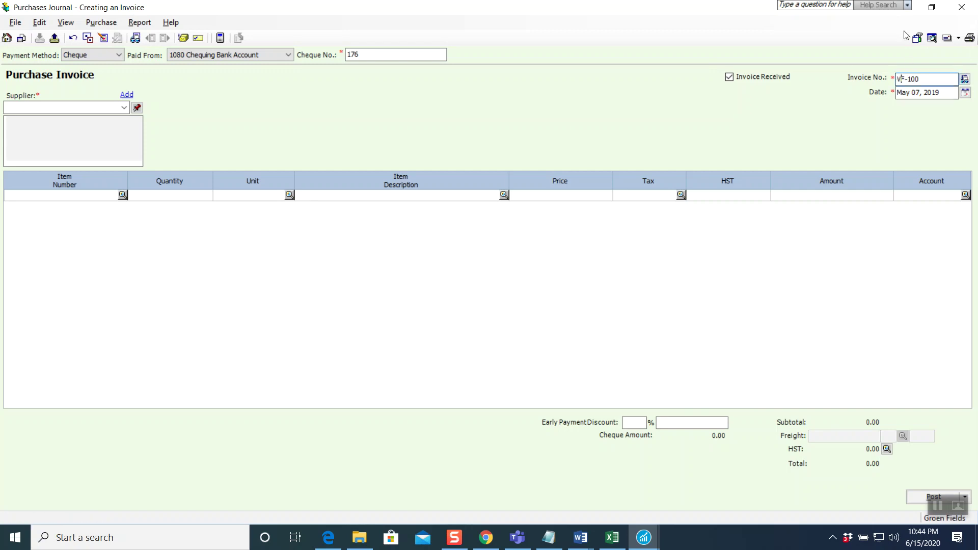
pyautogui.write('B')
pyautogui.click(124, 108)
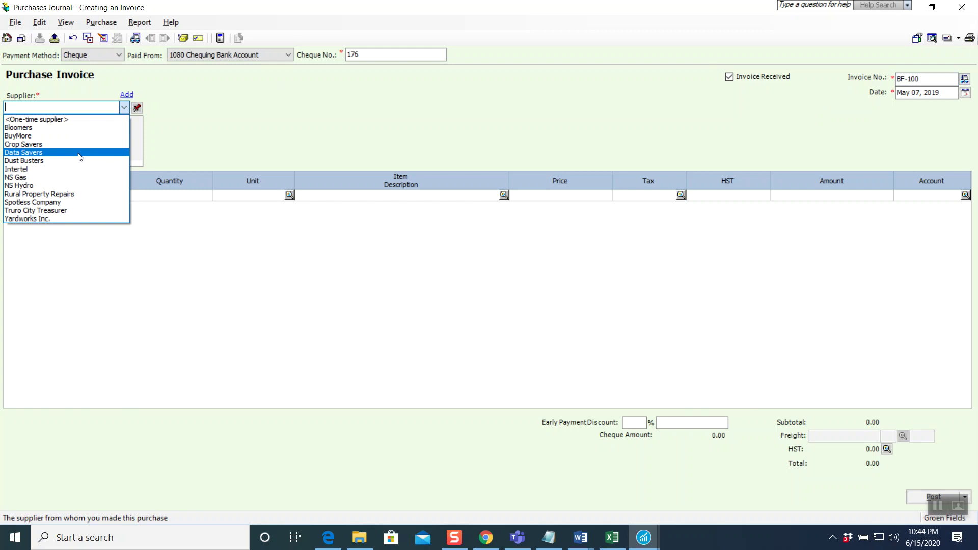
# Step: Quick-add Better Foods as a new supplier and make it the invoice's supplier
pyautogui.click(71, 106)
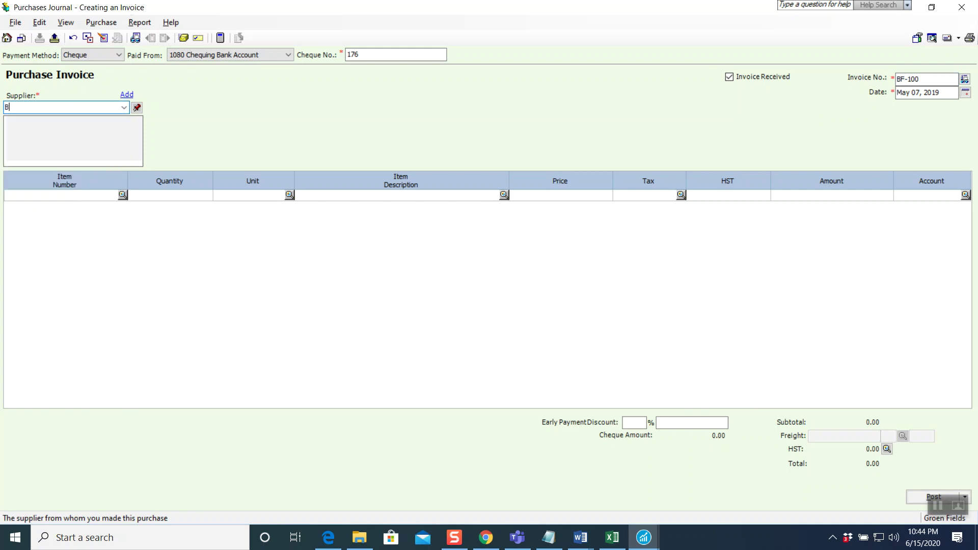
pyautogui.write('Better Foods')
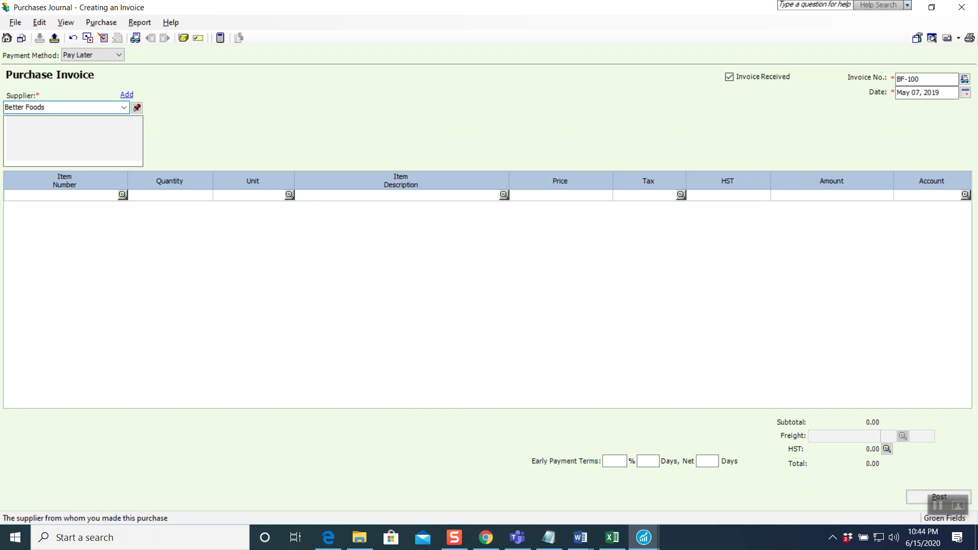
pyautogui.press('Tab')
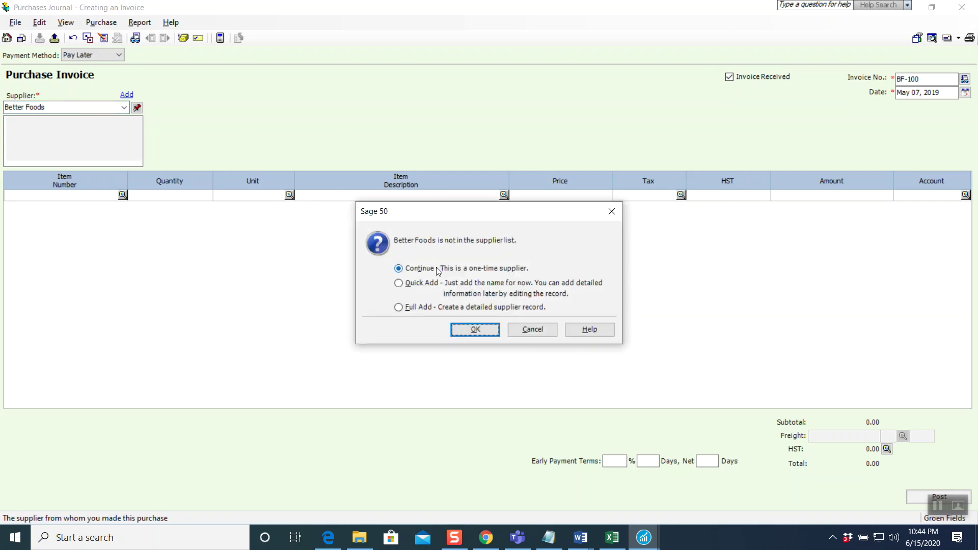
pyautogui.click(422, 289)
pyautogui.click(478, 332)
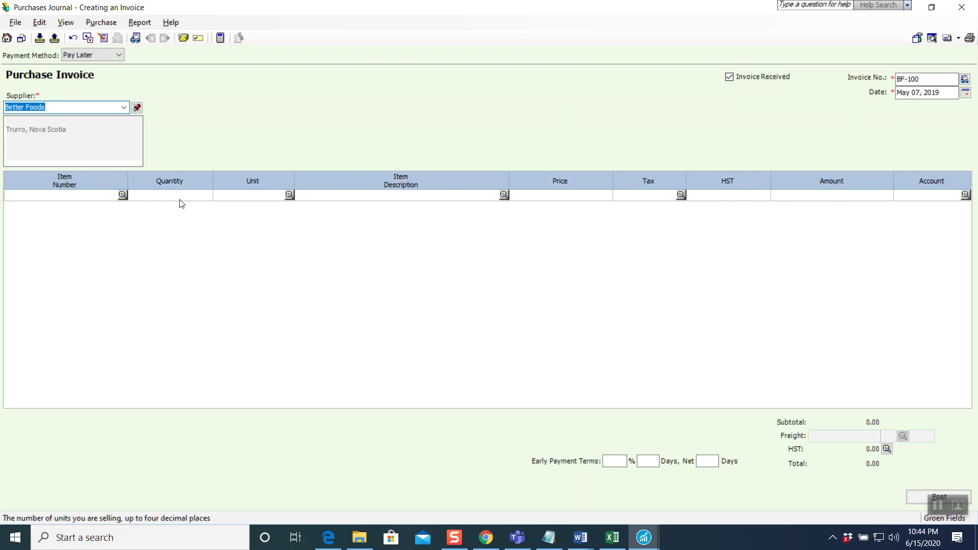
pyautogui.click(359, 197)
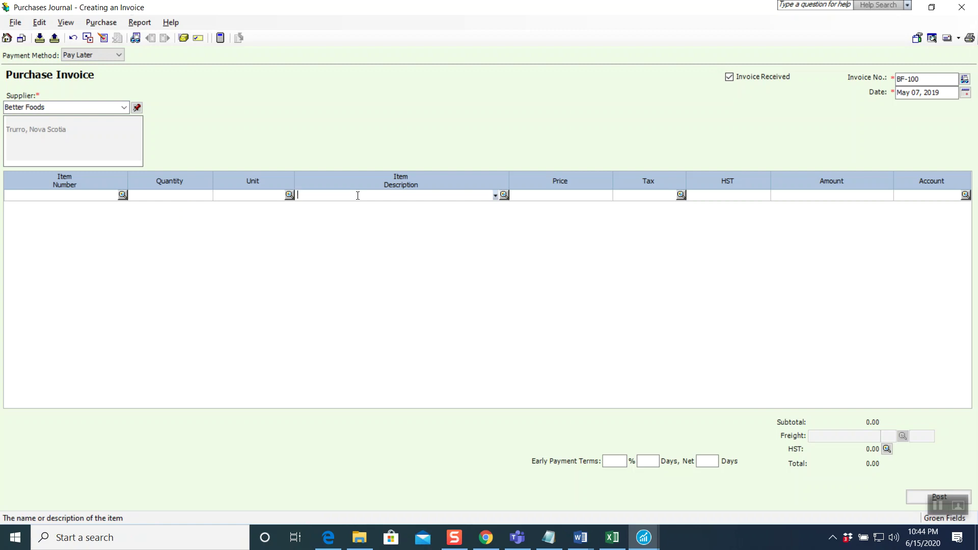
# Step: Add the line 'food for weekly appreciation barbeque for employees' at 95.00 with No Tax
pyautogui.write('food for weekly appreciate')
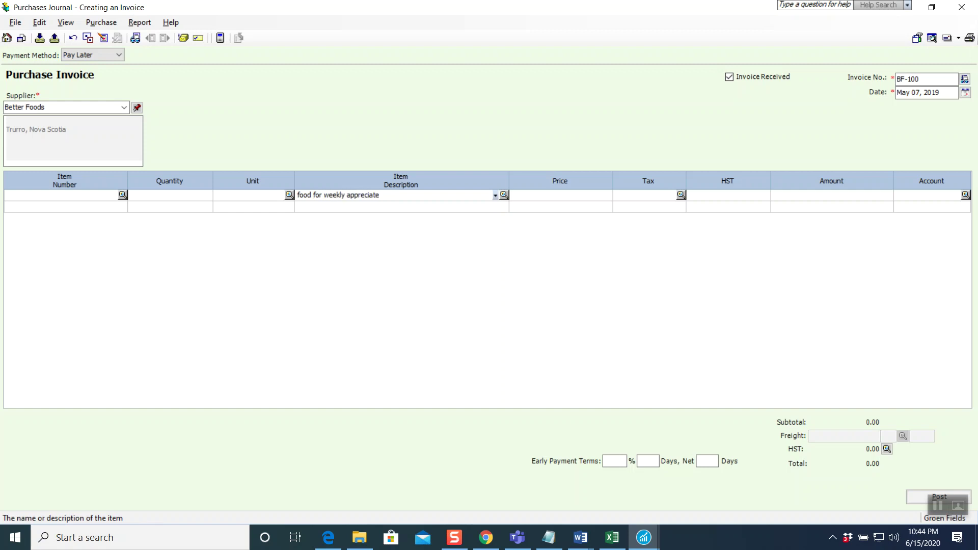
pyautogui.press('BackSpace')
pyautogui.write('ion barbeque for employees')
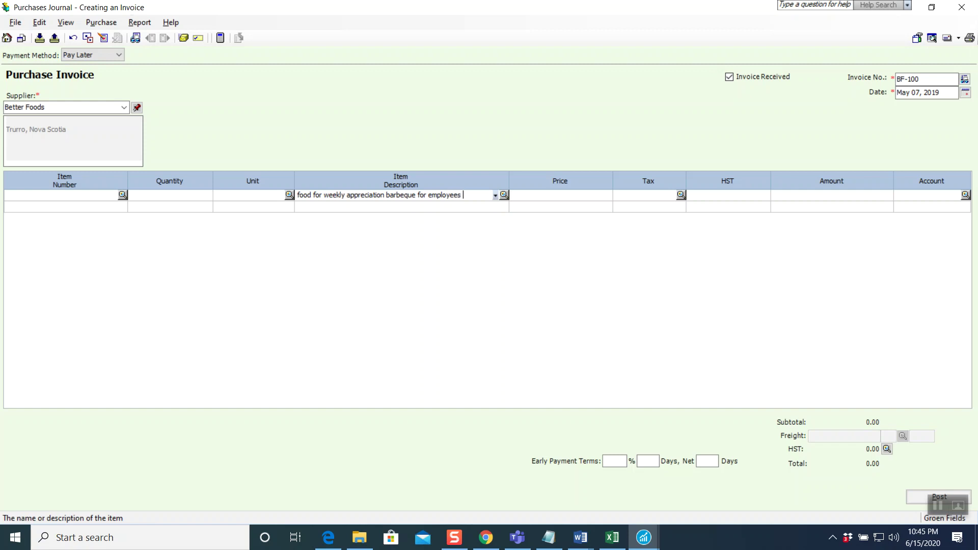
pyautogui.press('Tab')
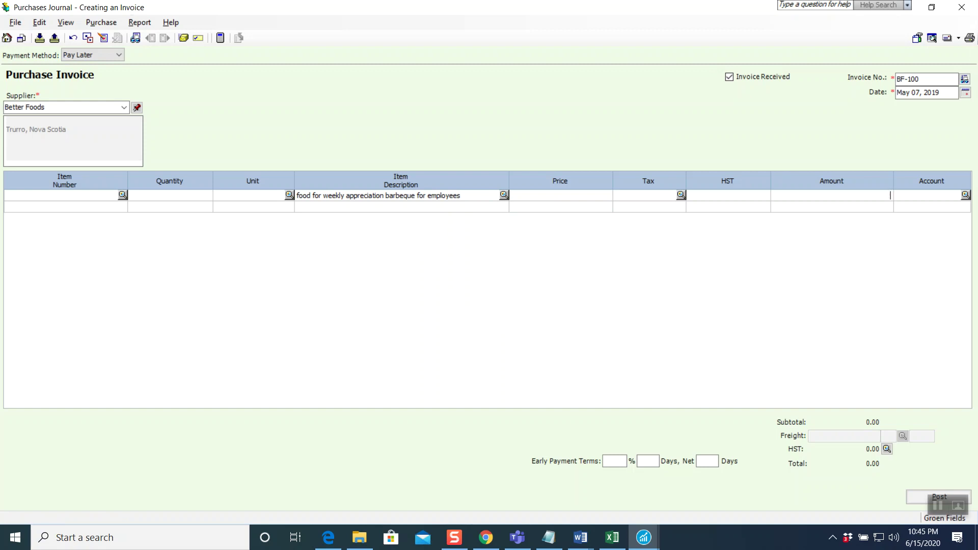
pyautogui.press('Tab')
pyautogui.click(682, 195)
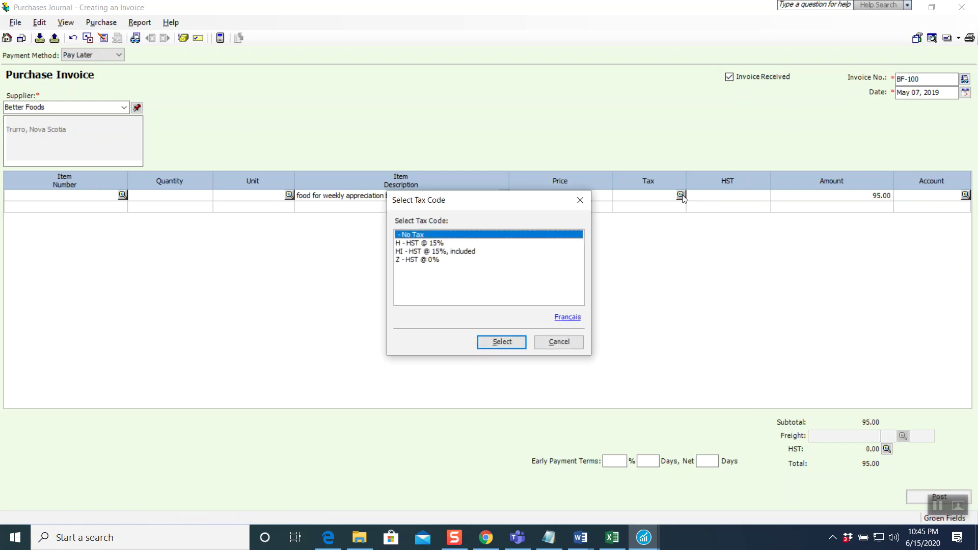
pyautogui.click(426, 261)
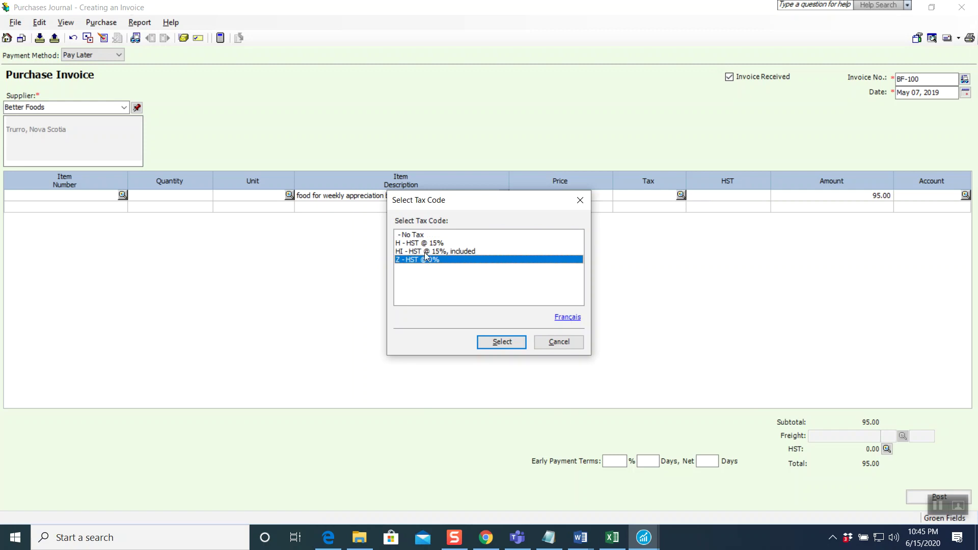
pyautogui.click(428, 235)
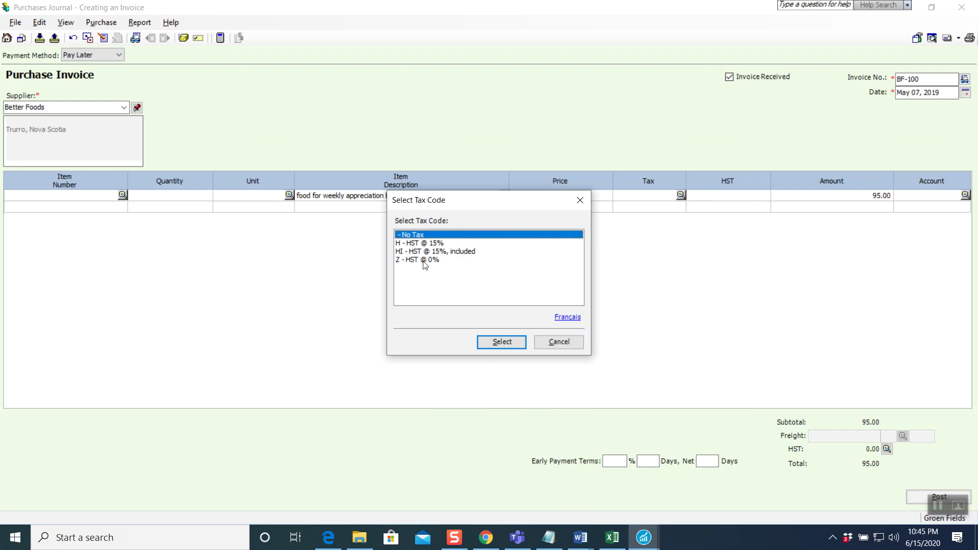
pyautogui.click(509, 341)
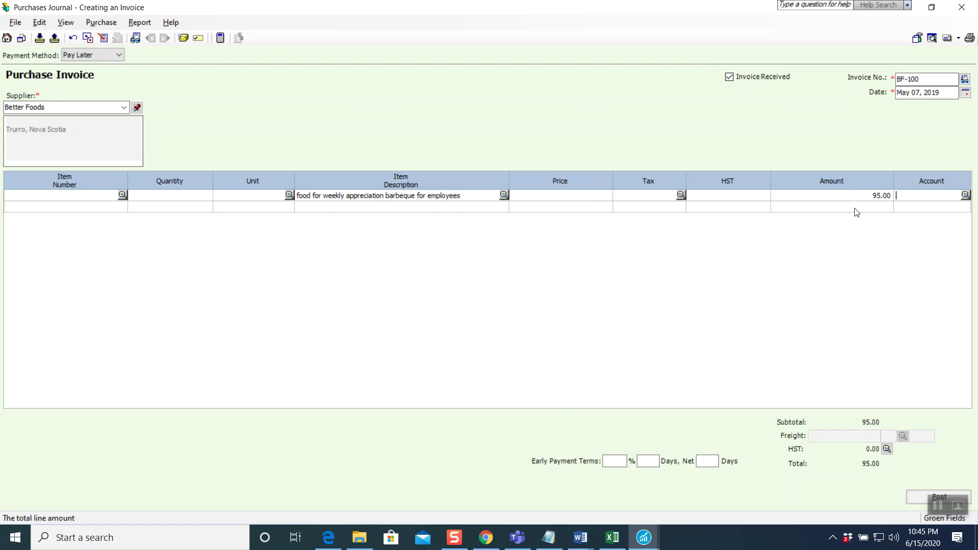
pyautogui.press('Tab')
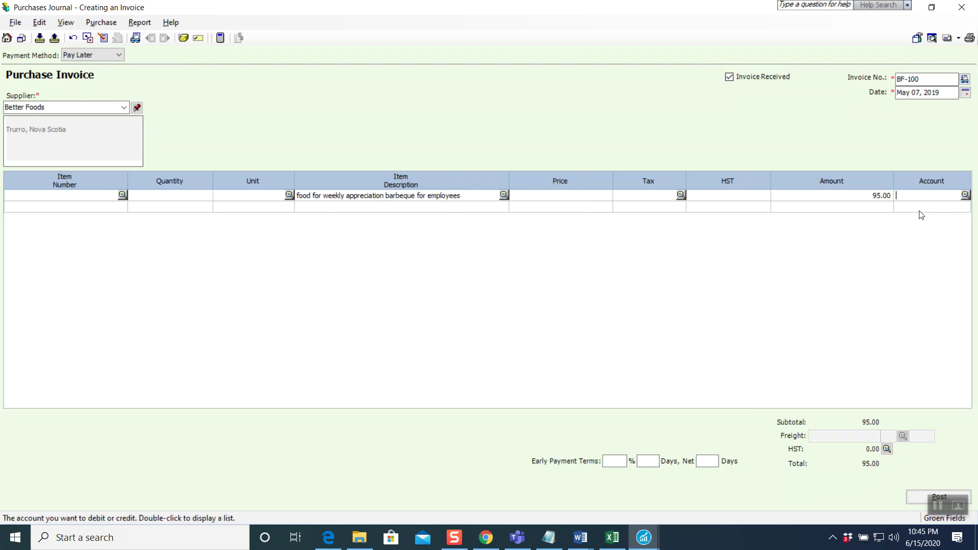
# Step: Assign account 5100 Entertainment Expense to the barbeque food line
pyautogui.click(964, 196)
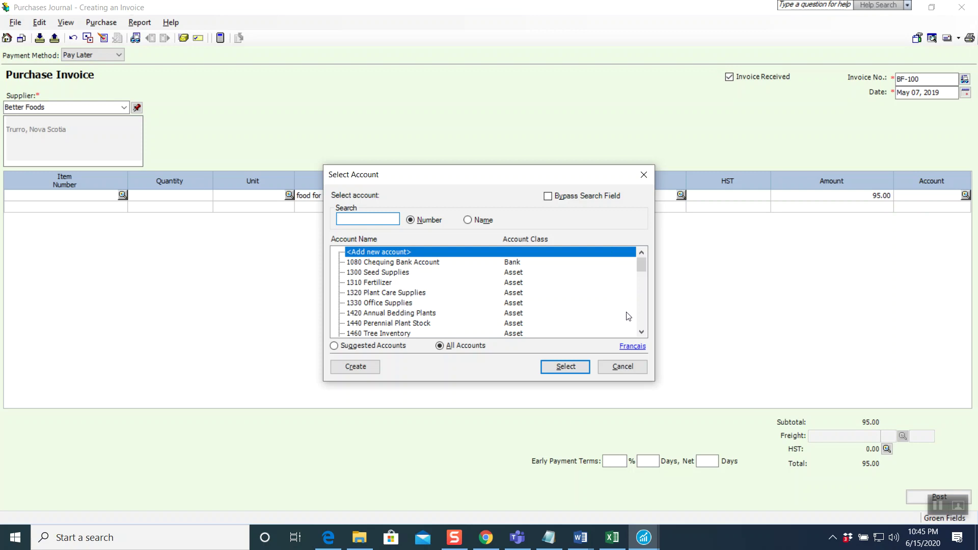
pyautogui.scroll(-3, 641, 334)
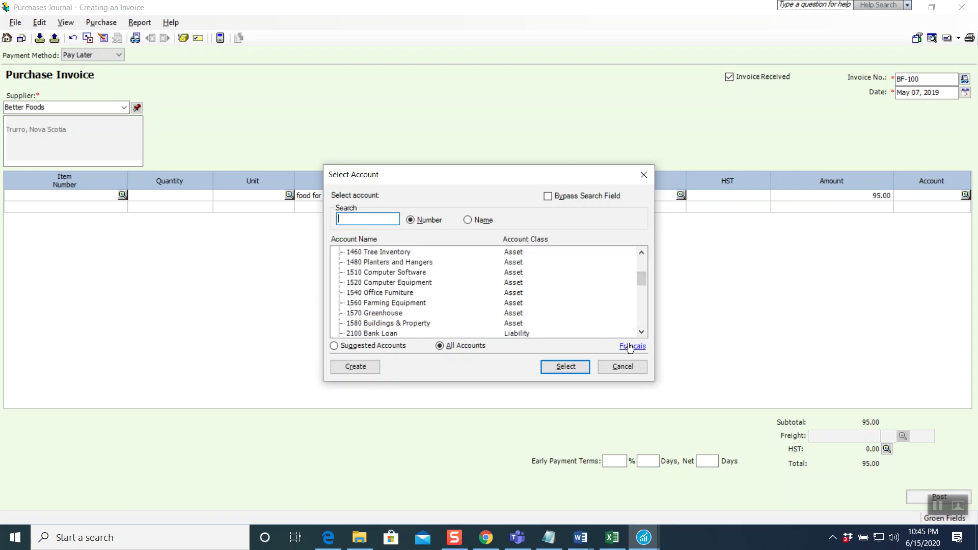
pyautogui.click(642, 332)
pyautogui.click(642, 332)
pyautogui.click(642, 332)
pyautogui.click(642, 331)
pyautogui.click(642, 332)
pyautogui.click(642, 331)
pyautogui.click(642, 332)
pyautogui.click(642, 332)
pyautogui.click(642, 332)
pyautogui.click(642, 331)
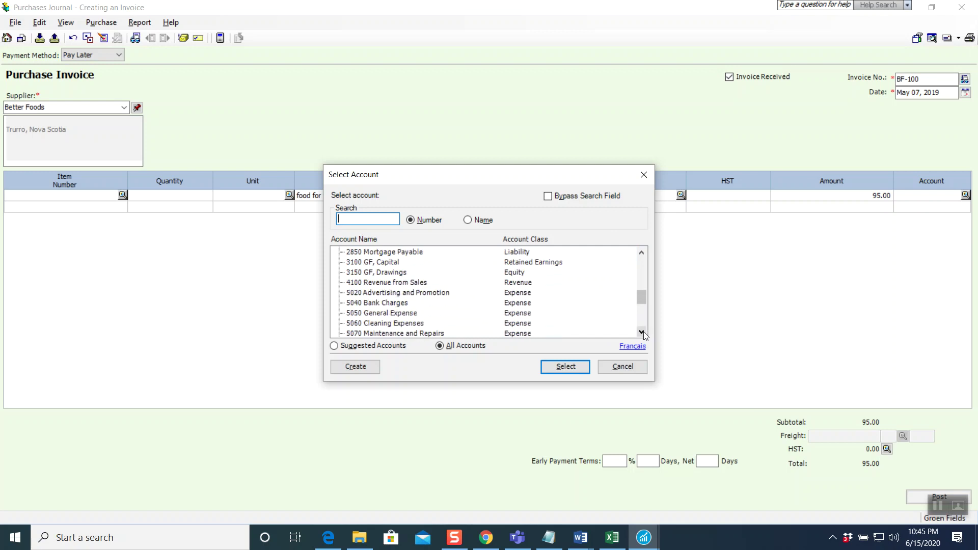
pyautogui.click(642, 332)
pyautogui.click(642, 332)
pyautogui.click(643, 332)
pyautogui.click(642, 332)
pyautogui.click(394, 327)
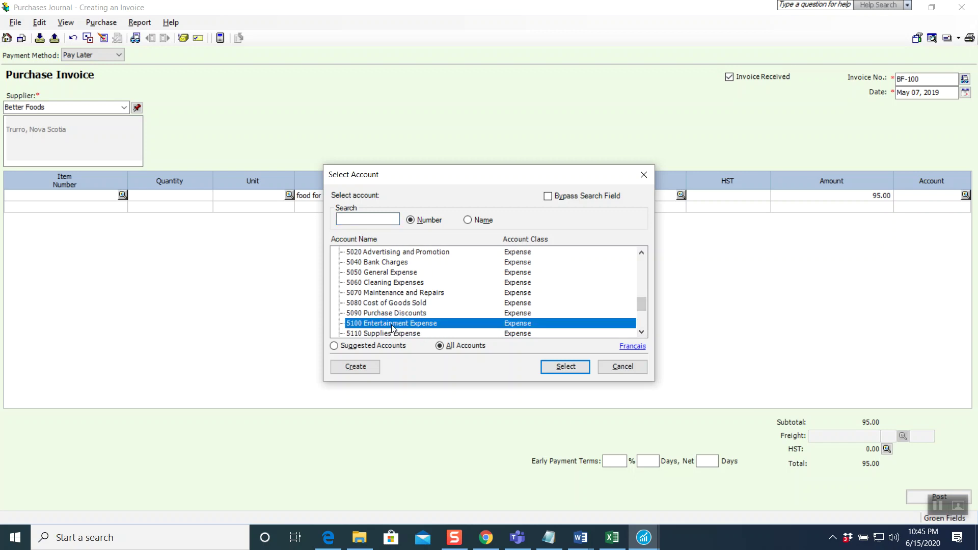
pyautogui.click(563, 366)
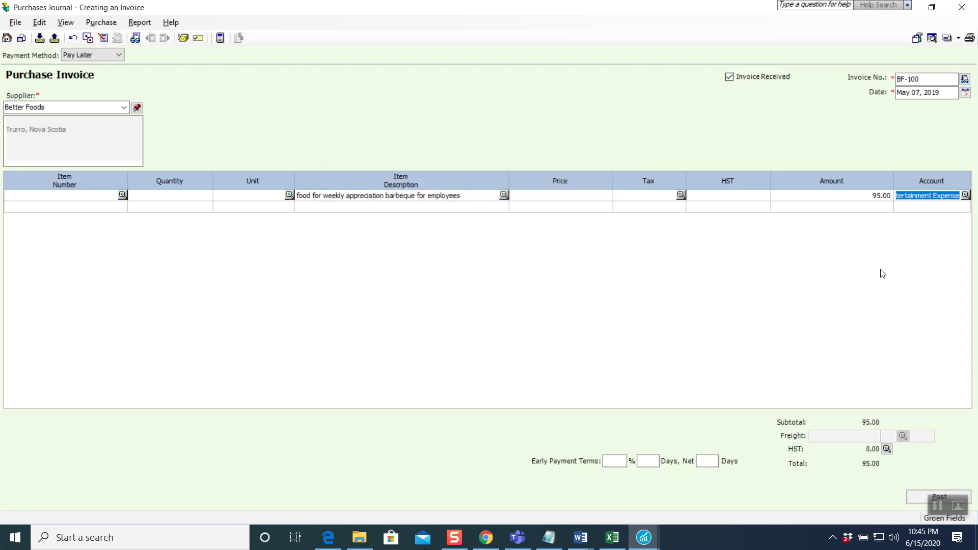
pyautogui.press('Tab')
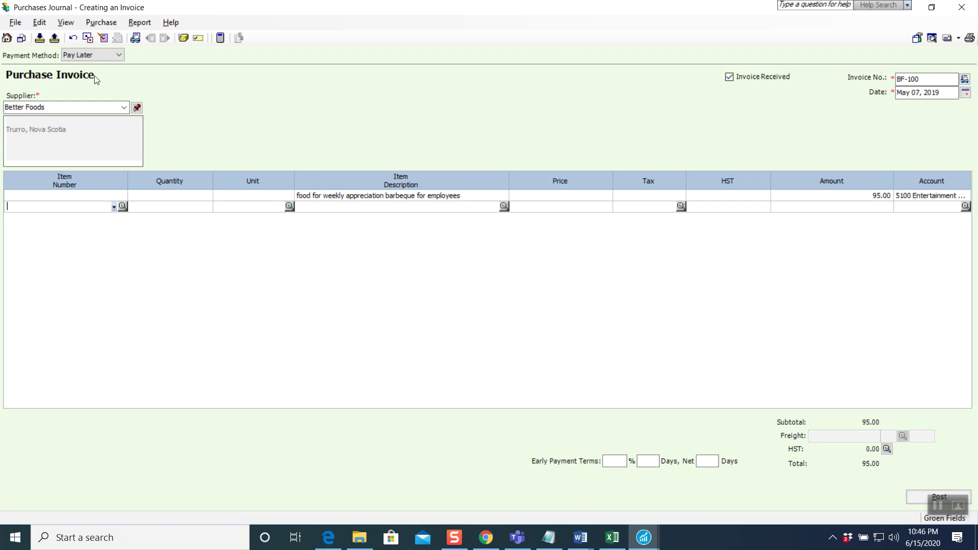
# Step: Store the Better Foods invoice as a recurring transaction with Weekly frequency
pyautogui.click(39, 40)
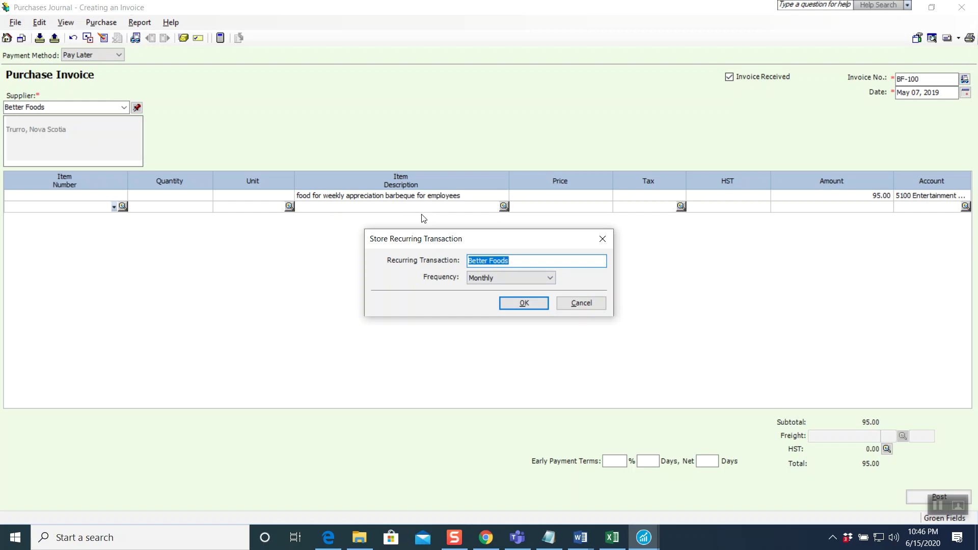
pyautogui.click(552, 278)
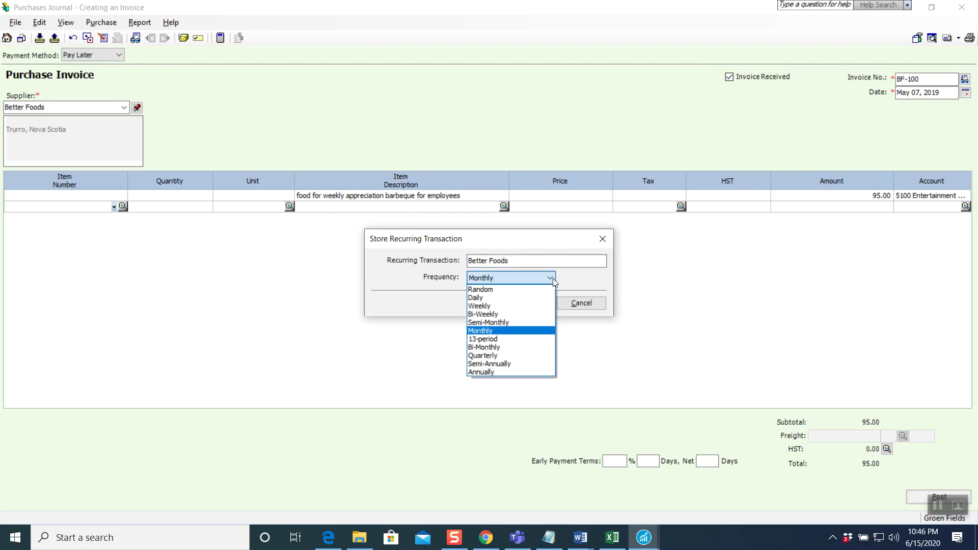
pyautogui.click(499, 306)
pyautogui.click(534, 305)
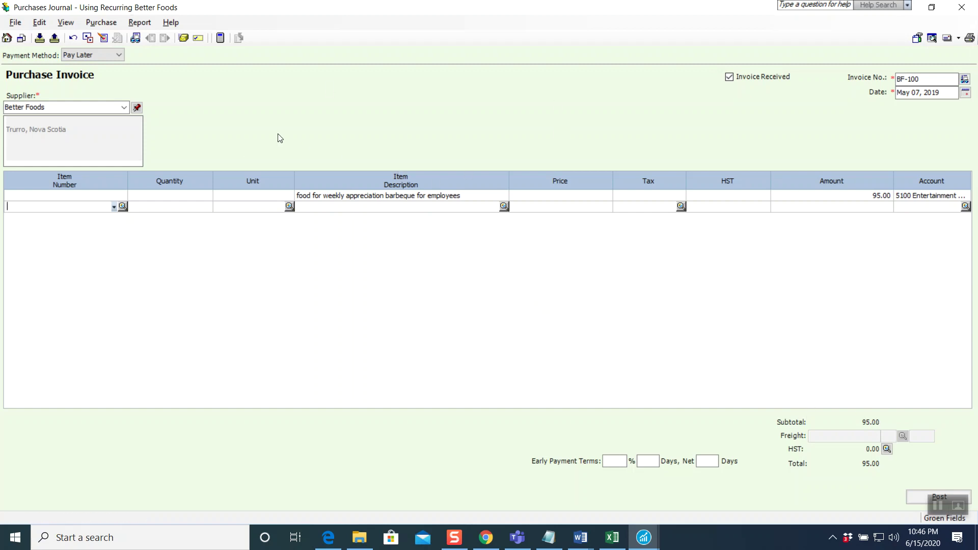
pyautogui.click(120, 57)
# Step: Set the payment method back to Cheque and preview the purchases journal entry
pyautogui.click(120, 57)
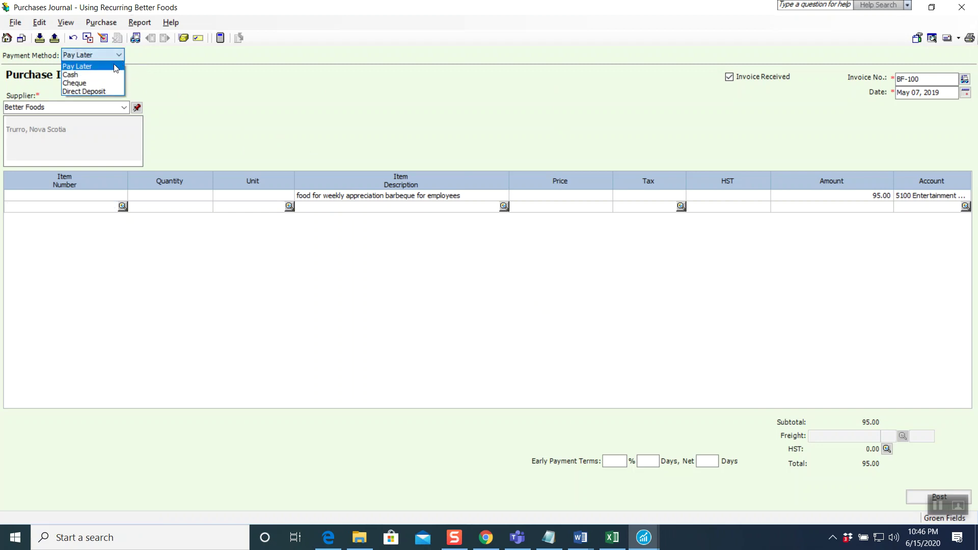
pyautogui.click(107, 83)
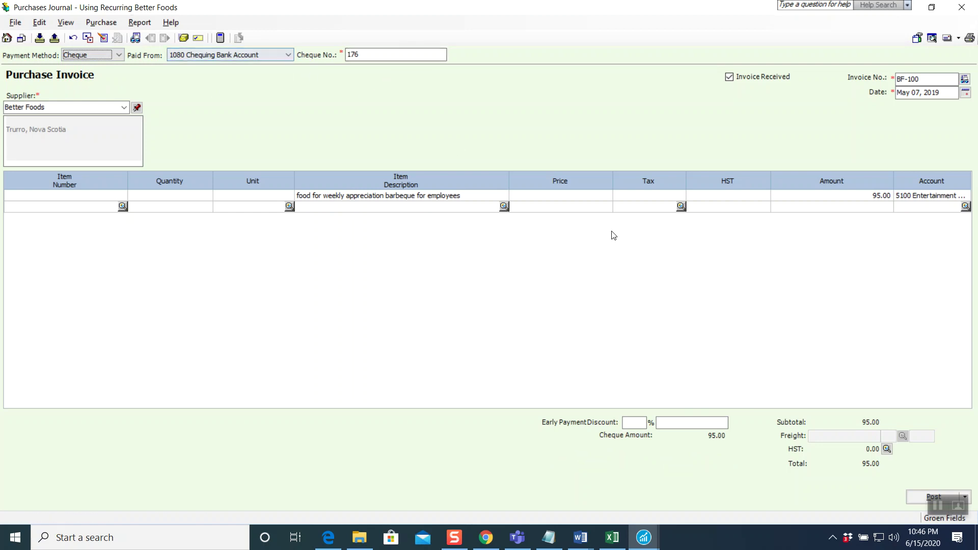
pyautogui.click(139, 23)
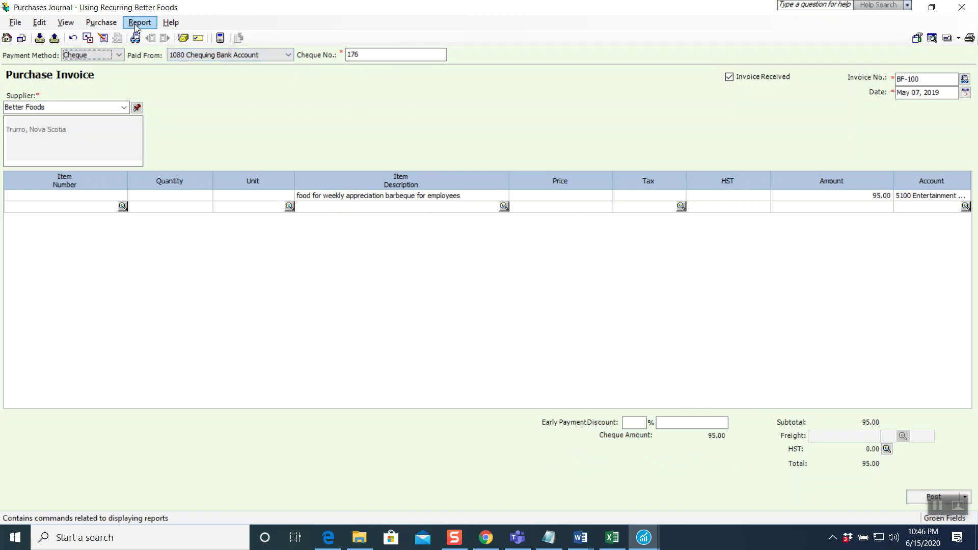
pyautogui.click(142, 41)
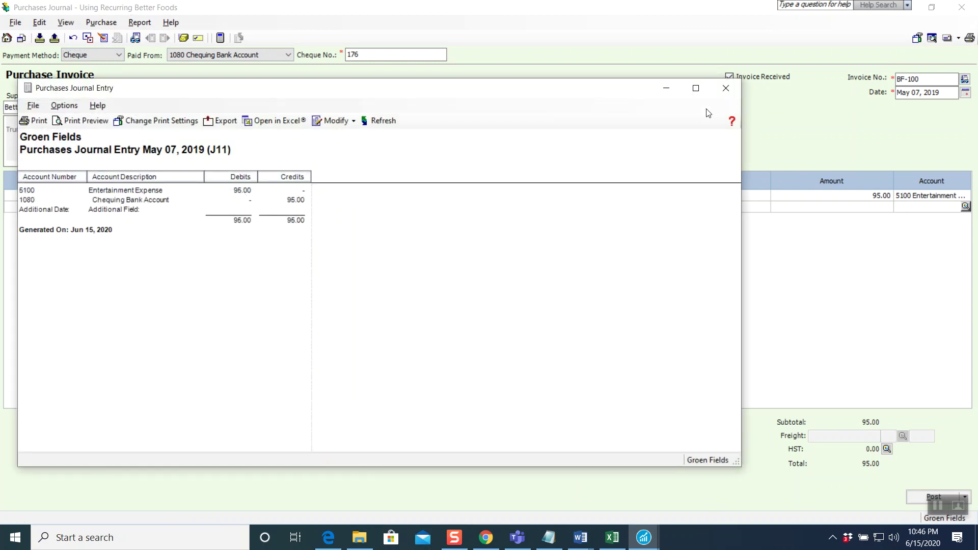
pyautogui.click(722, 91)
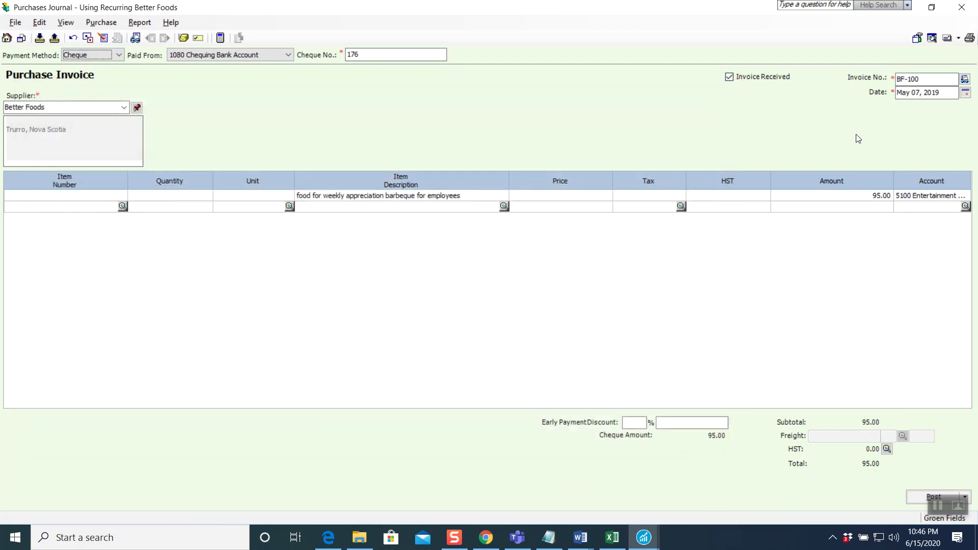
# Step: Post the invoice as entry J11, close the journal and return to the textbook PDF
pyautogui.click(933, 497)
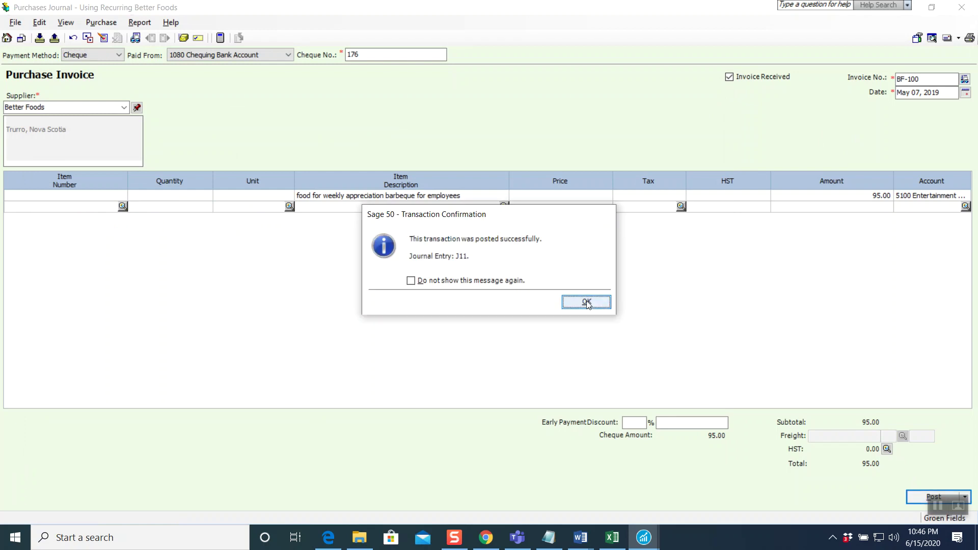
pyautogui.click(587, 302)
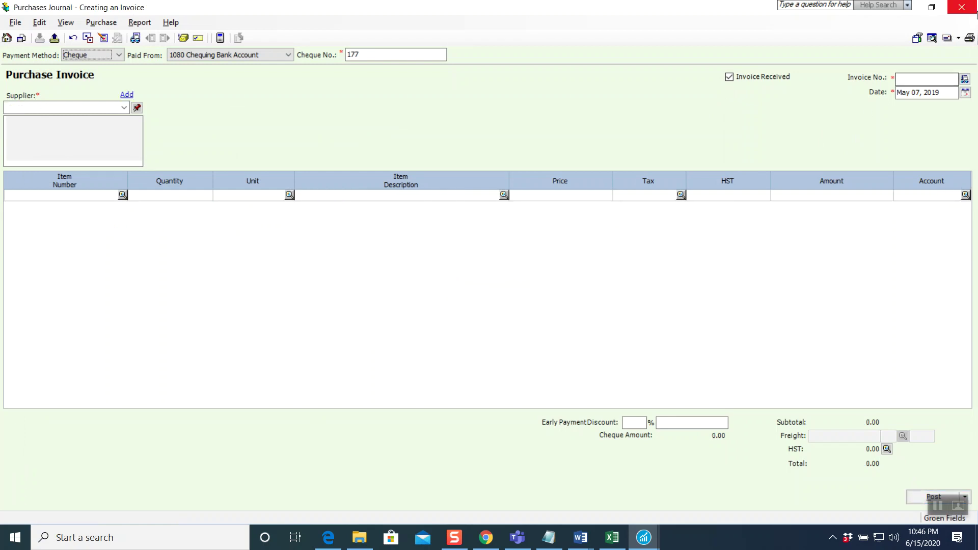
pyautogui.click(976, 13)
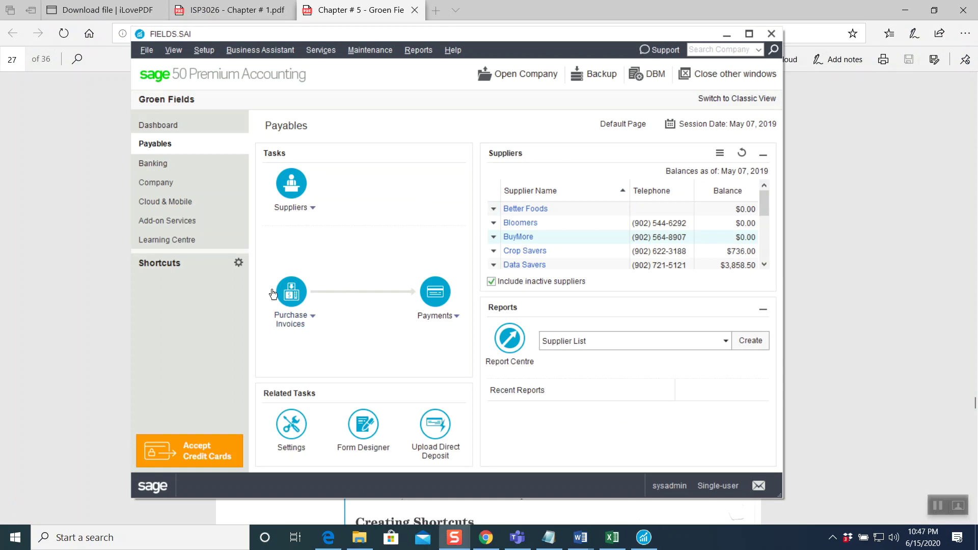
pyautogui.click(50, 197)
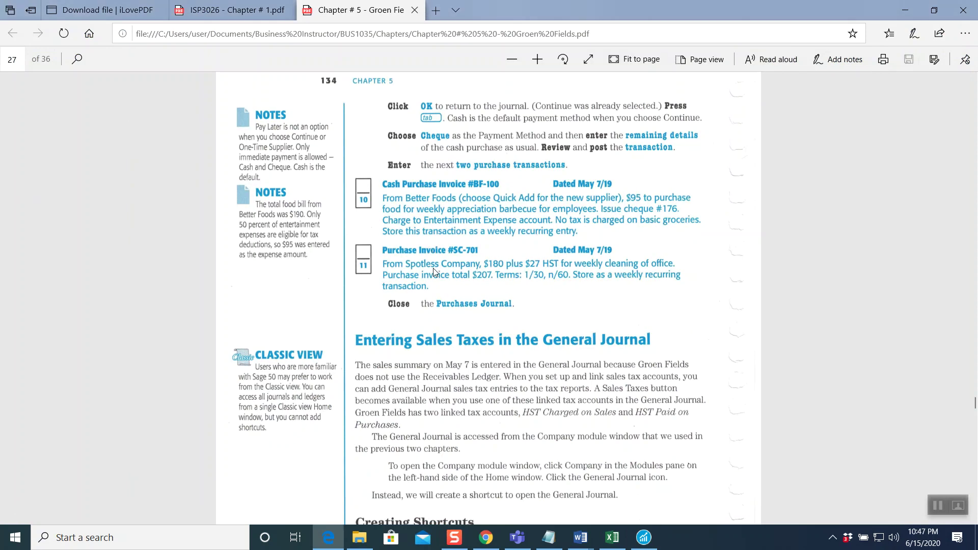
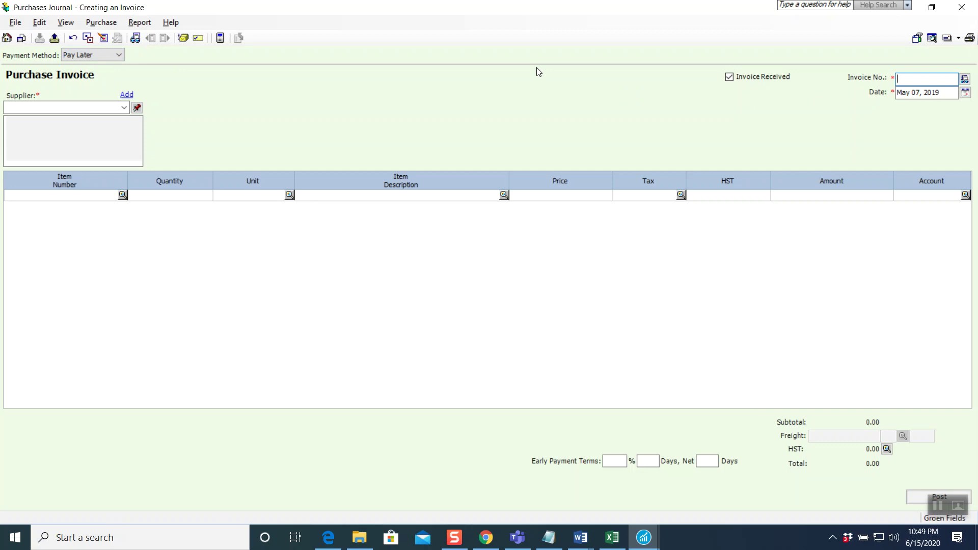
# Step: Enter invoice number SC-701 with Spotless Company as the supplier
pyautogui.write('SC-701')
pyautogui.click(127, 109)
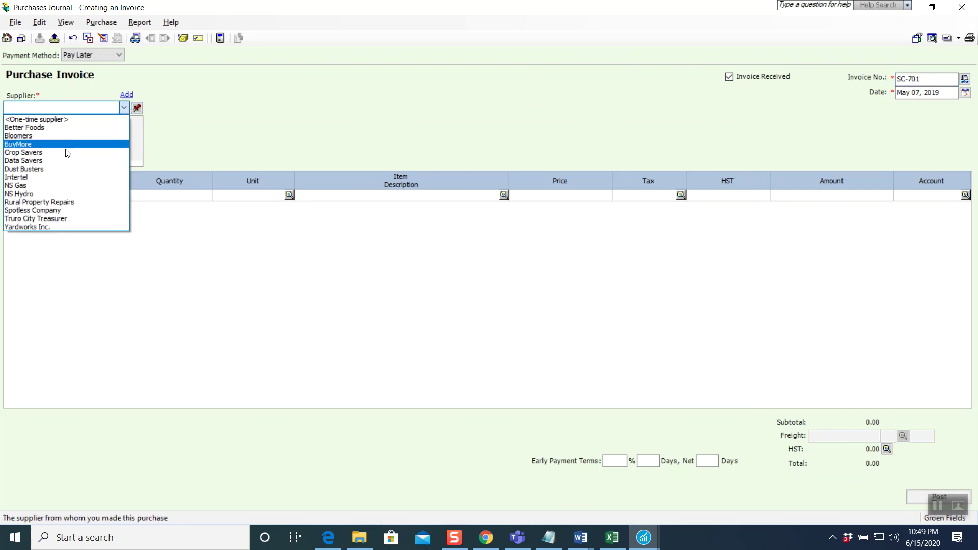
pyautogui.click(56, 210)
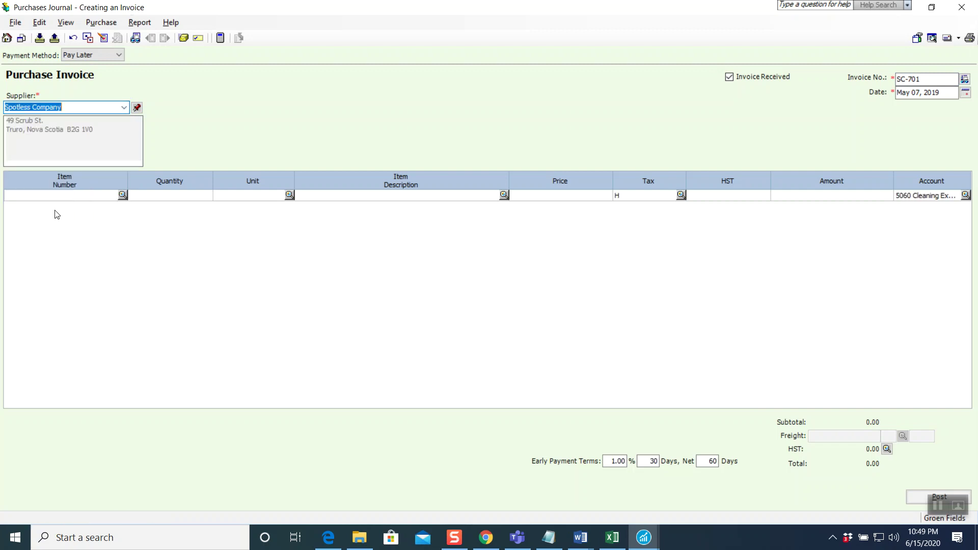
# Step: Add the line 'Weekly cleaning of office' for 180.00 plus 27.00 HST, charged to Cleaning Expenses
pyautogui.click(323, 198)
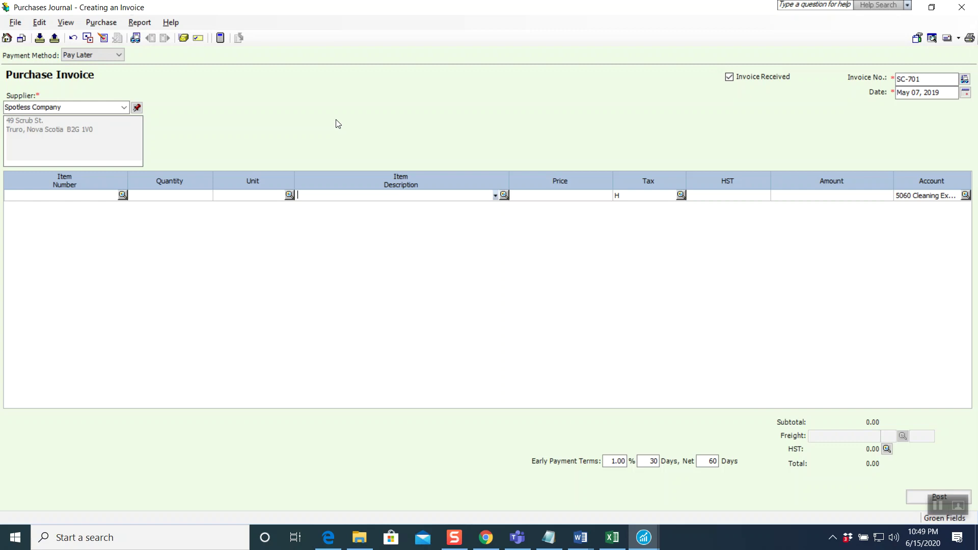
pyautogui.write('Weekly ')
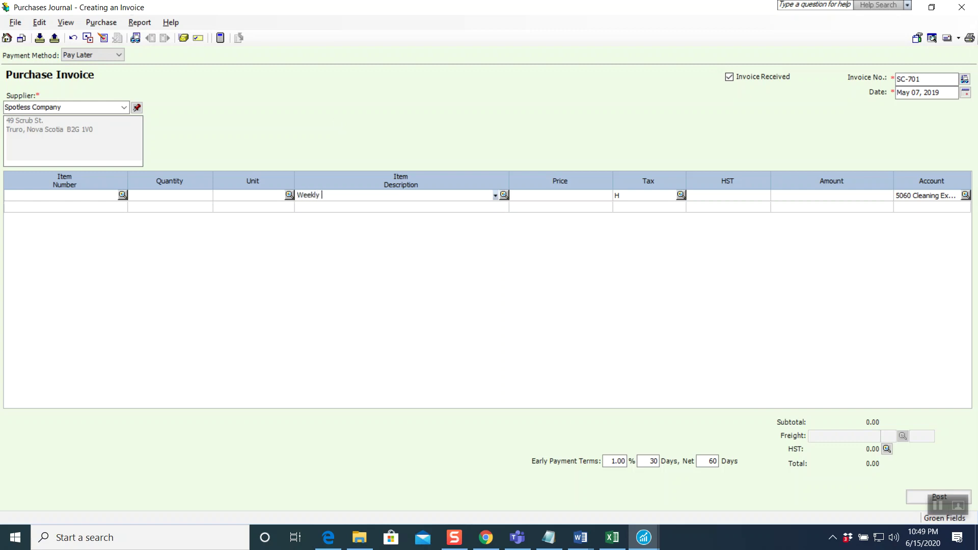
pyautogui.write('cleaning of office')
pyautogui.press('Tab')
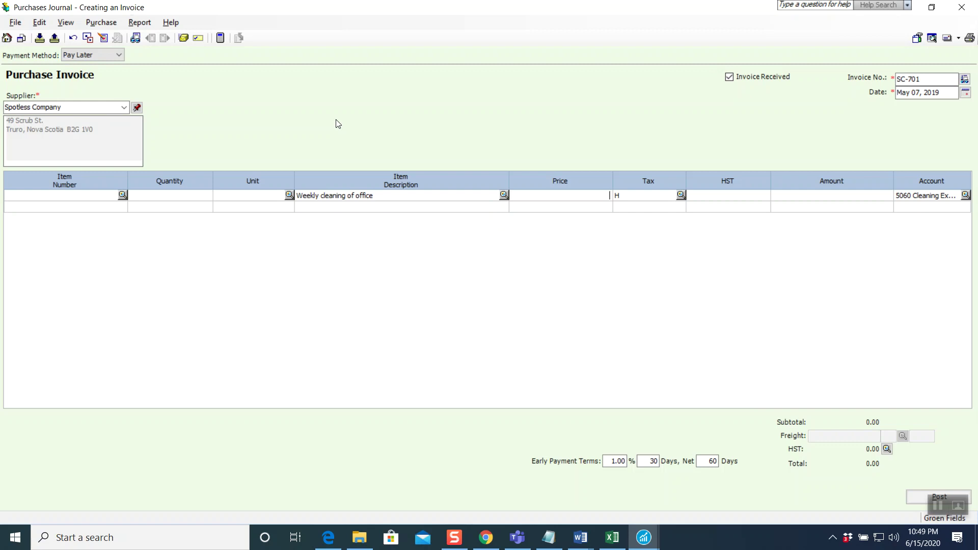
pyautogui.press('Tab')
pyautogui.press('Tab')
pyautogui.write('180')
pyautogui.press('Tab')
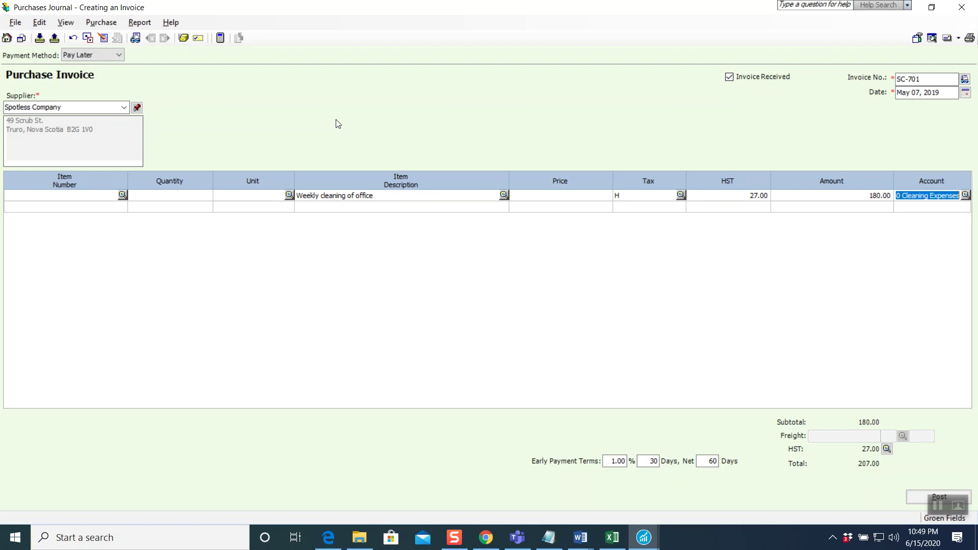
pyautogui.press('Tab')
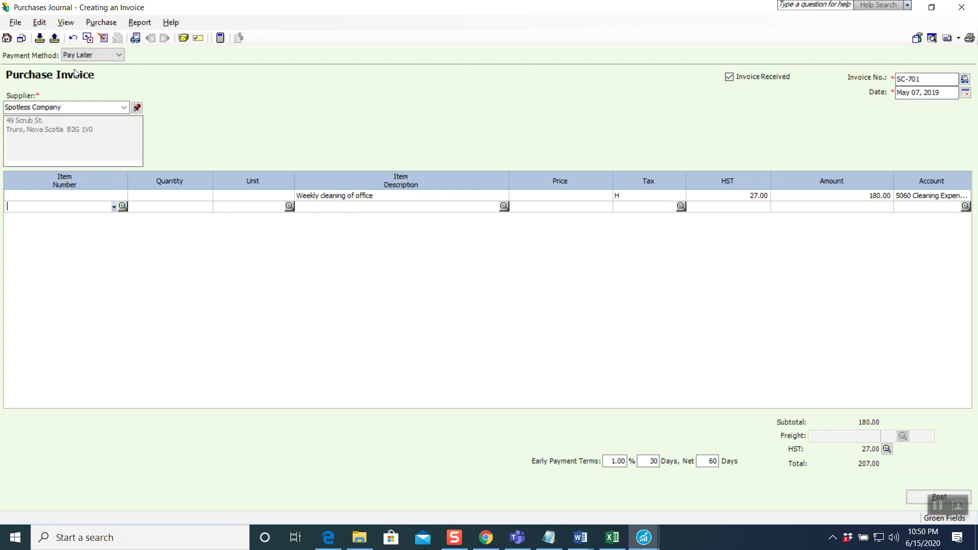
pyautogui.click(129, 24)
# Step: Preview the journal entry, post Spotless invoice SC-701, and close the Purchases Journal
pyautogui.click(136, 38)
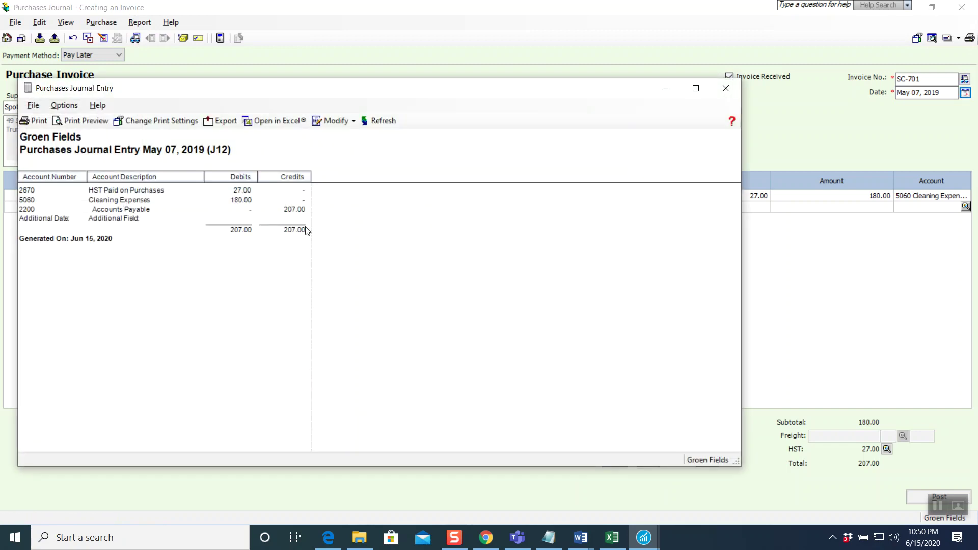
pyautogui.click(727, 88)
pyautogui.click(912, 497)
pyautogui.click(585, 304)
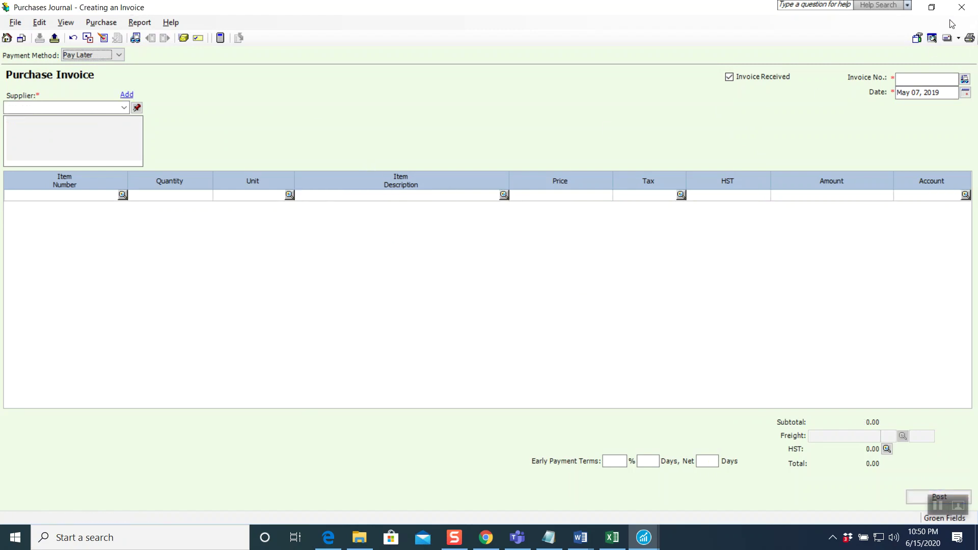
pyautogui.click(962, 8)
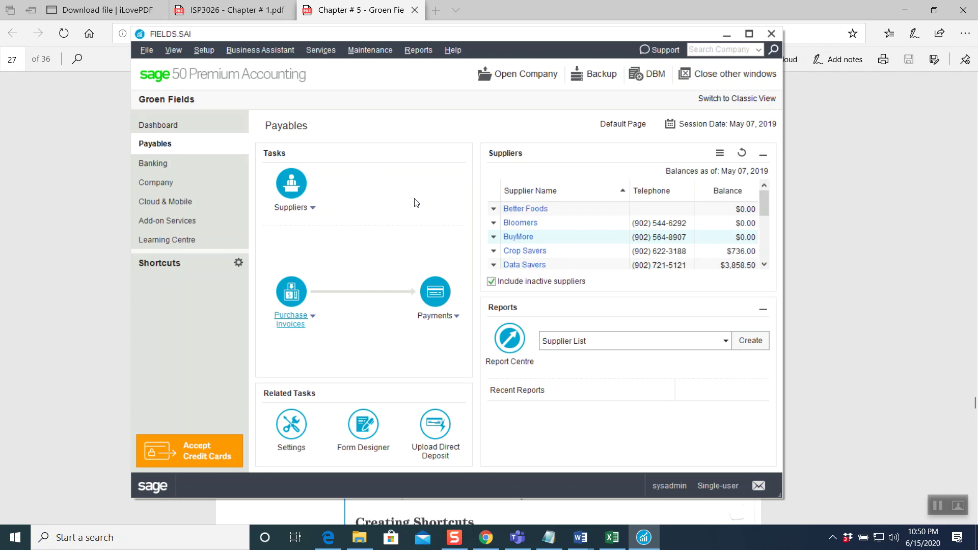
# Step: Back up Groen Fields on close into a new BACKUP folder, naming it with the student's name, ID, GB2S1 and Fields Part # 1
pyautogui.click(767, 37)
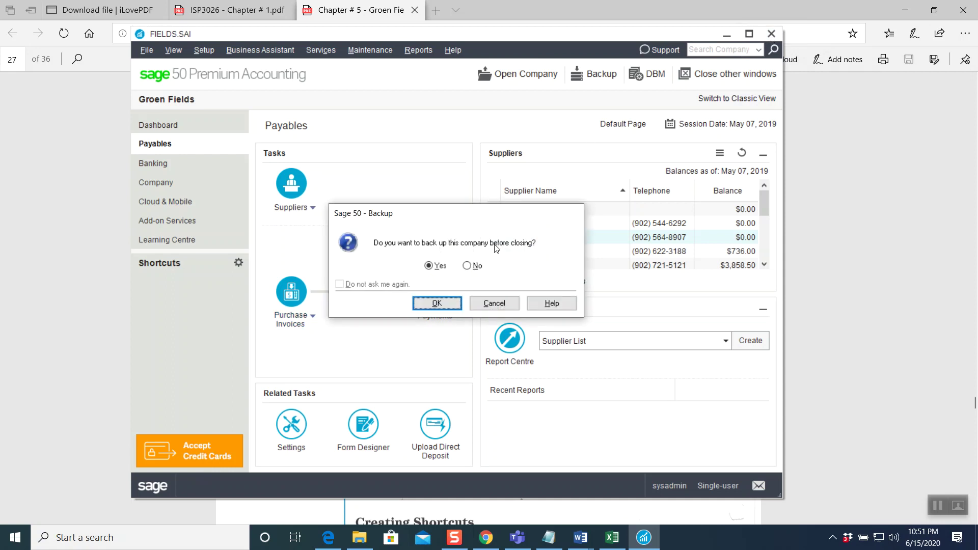
pyautogui.click(437, 300)
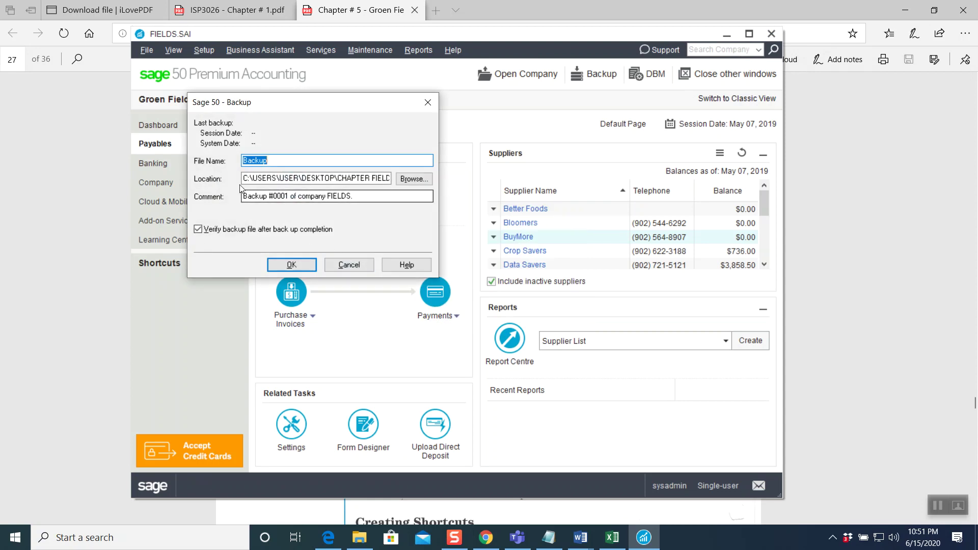
pyautogui.click(274, 160)
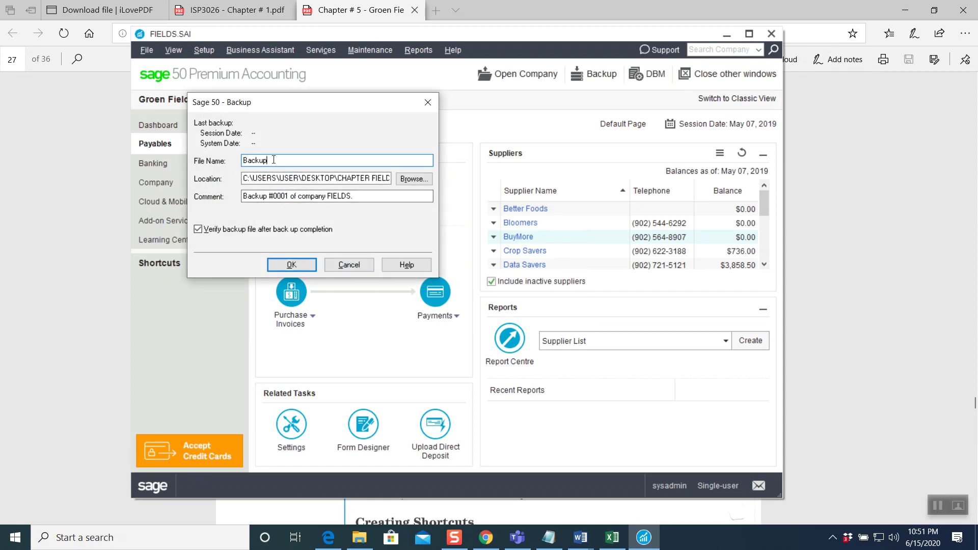
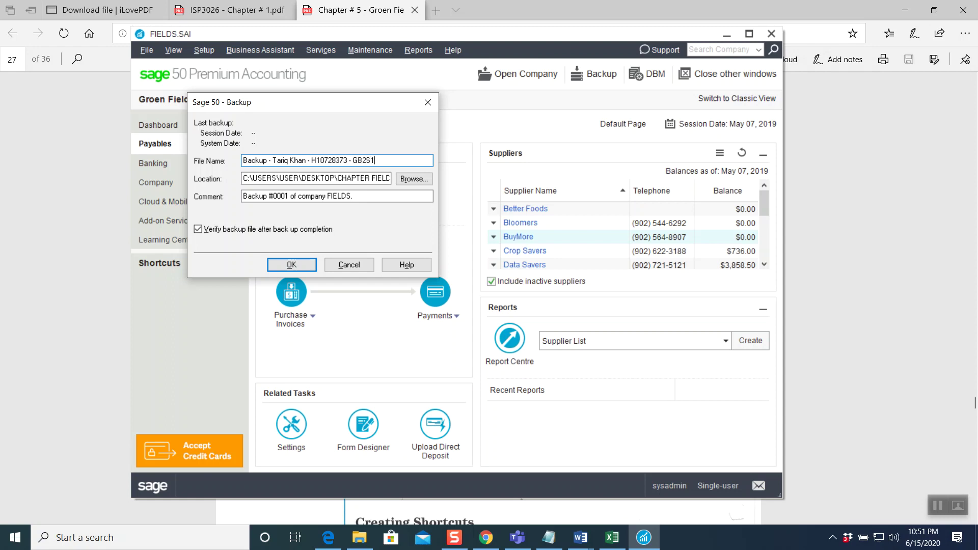
pyautogui.write(' - Fields Part # 1')
pyautogui.click(288, 265)
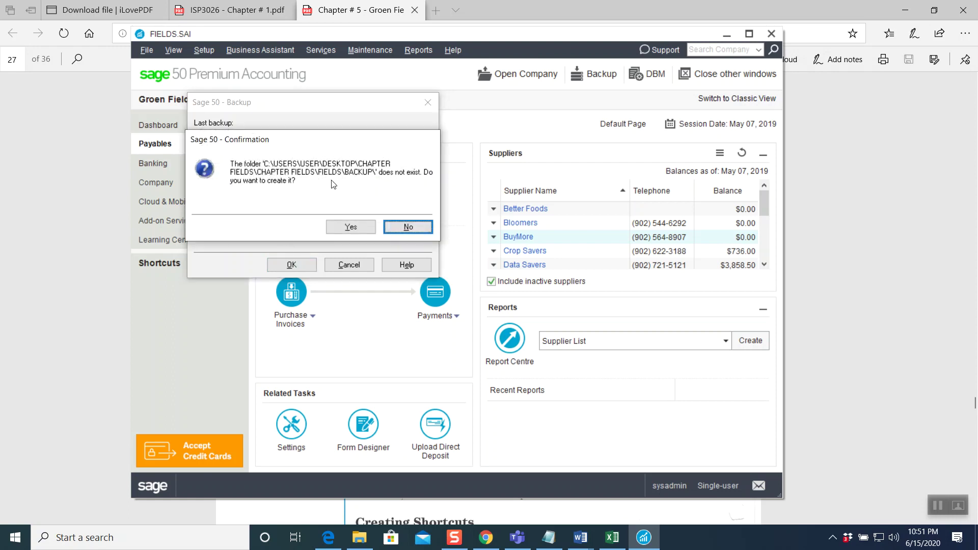
pyautogui.click(335, 227)
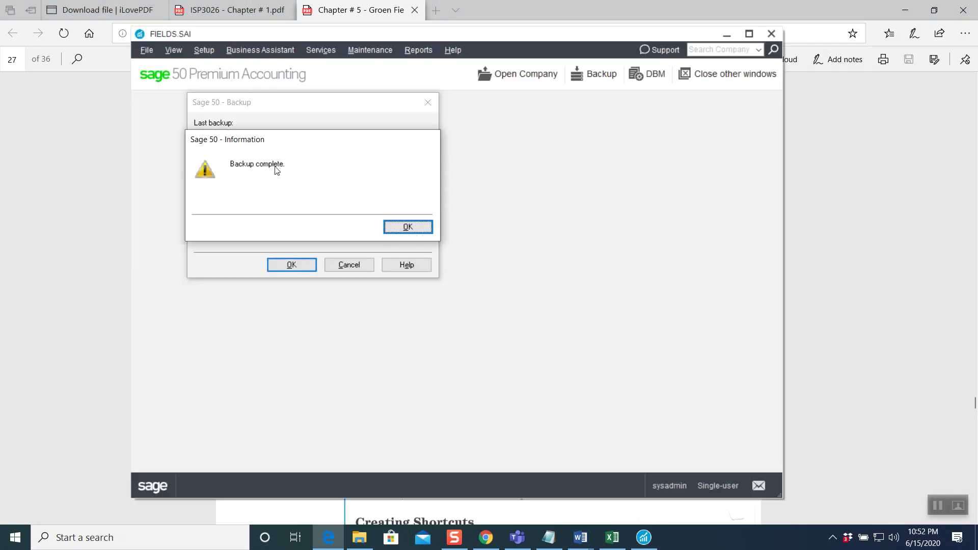
pyautogui.click(418, 230)
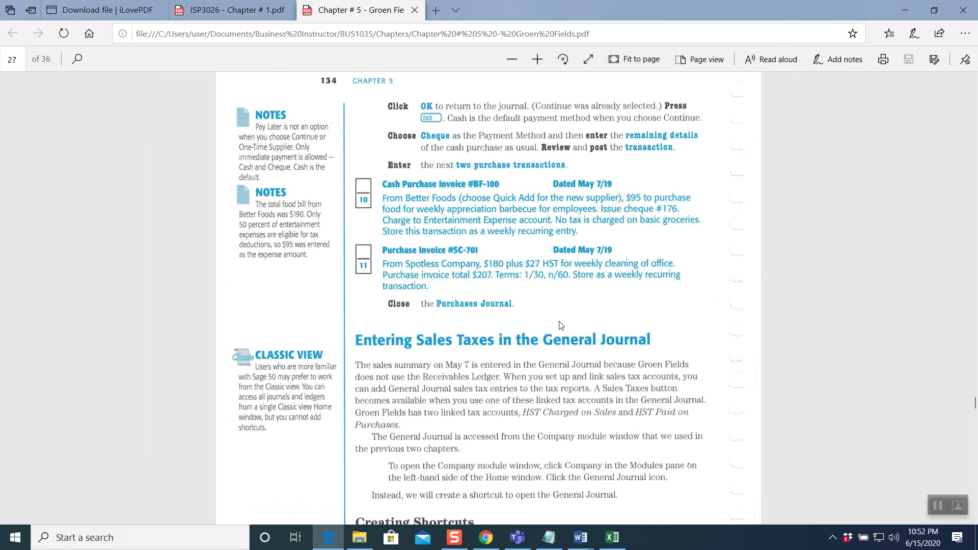
# Step: Open the FIELDS company folder in File Explorer from the taskbar
pyautogui.click(360, 538)
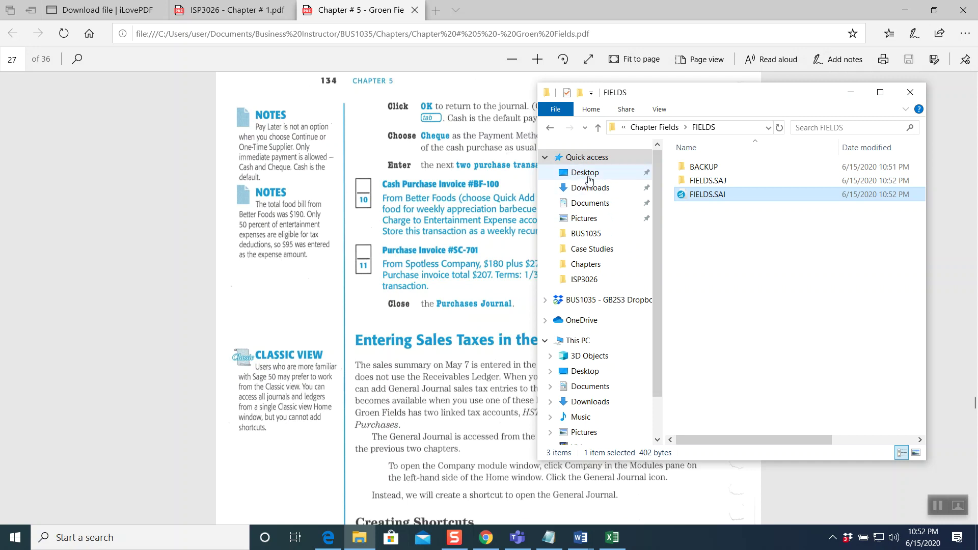
# Step: Open the BACKUP folder and maximize its window
pyautogui.doubleClick(705, 168)
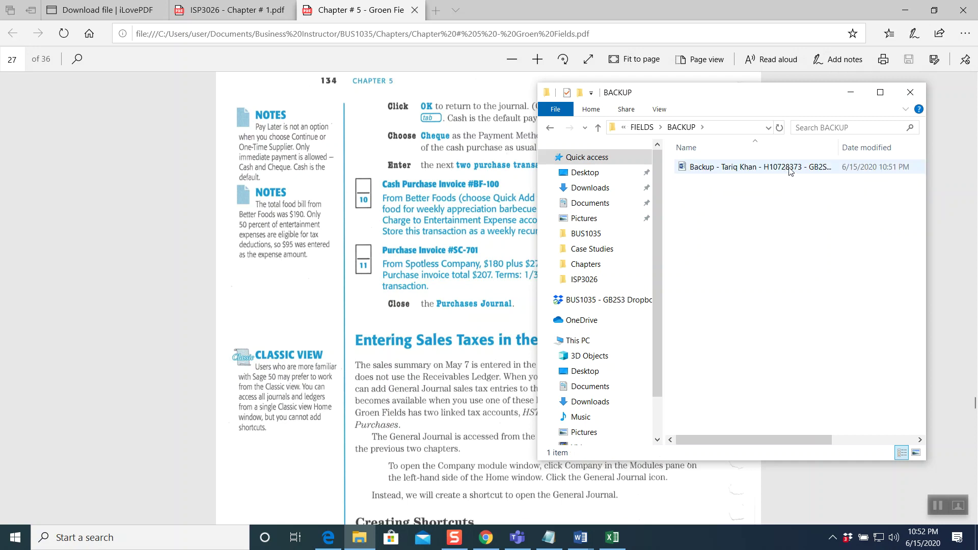
pyautogui.moveTo(709, 97); pyautogui.dragTo(474, 85)
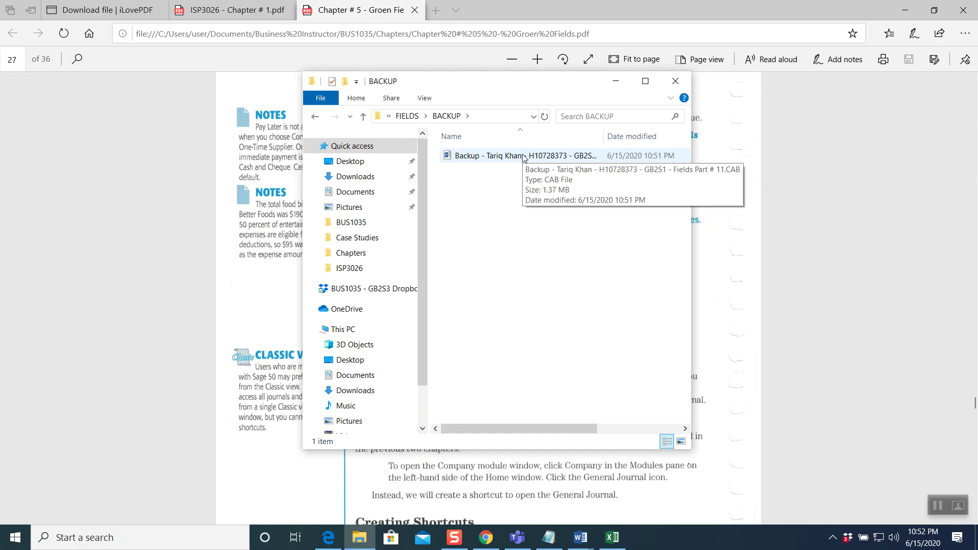
pyautogui.click(646, 81)
# Step: Select the CAB backup file and toggle the File name extensions view option
pyautogui.click(224, 80)
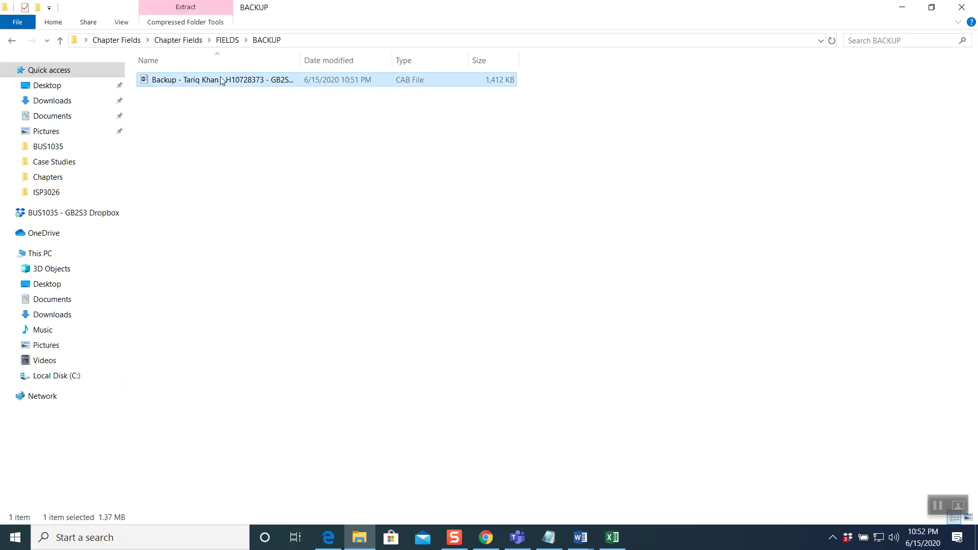
pyautogui.click(121, 21)
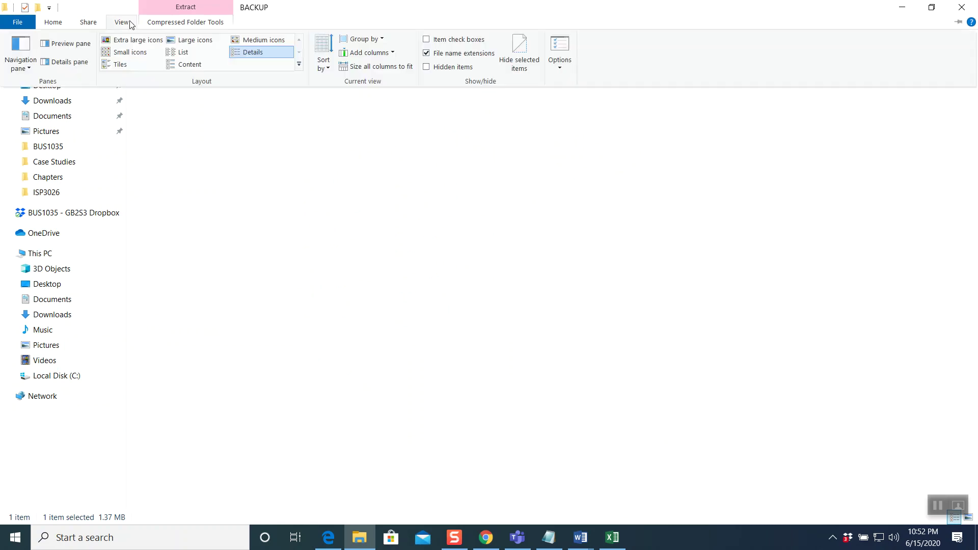
pyautogui.click(427, 54)
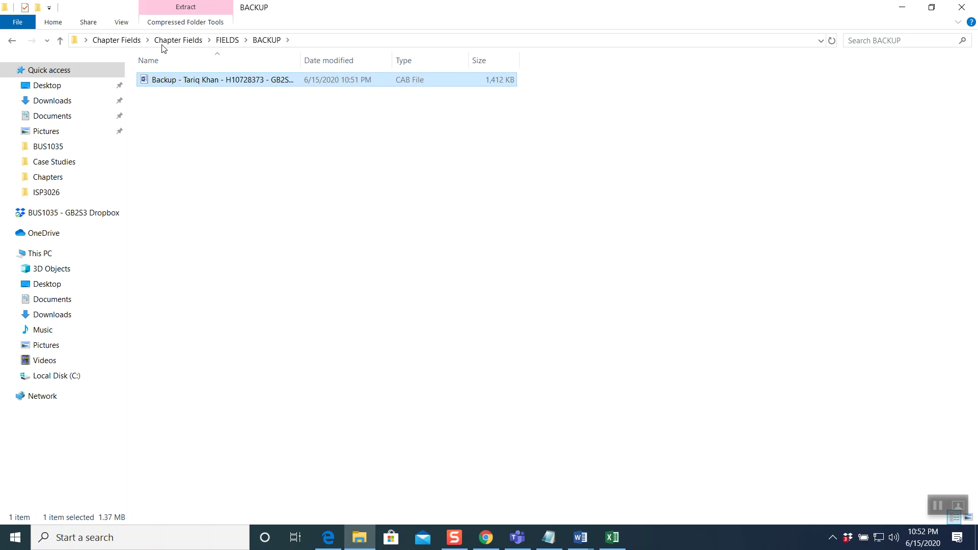
pyautogui.click(125, 22)
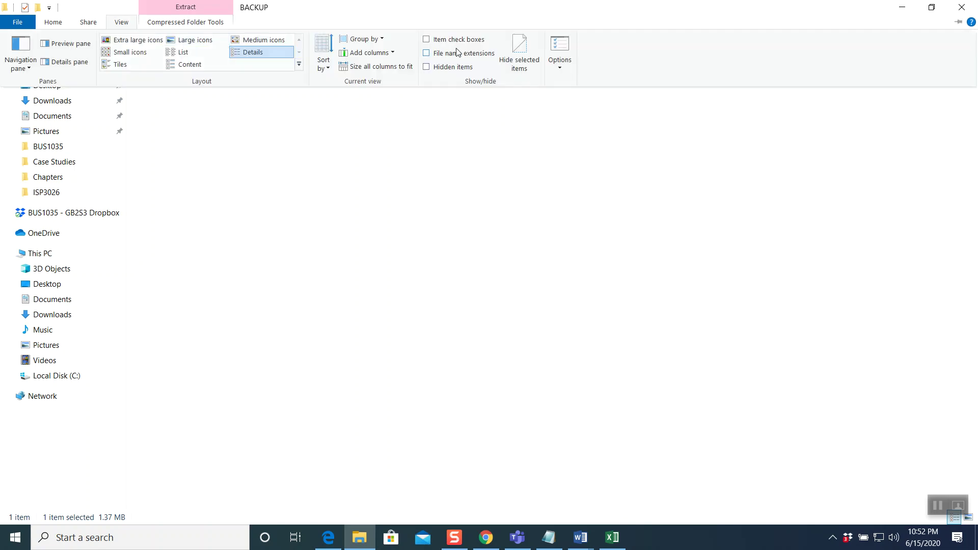
pyautogui.click(426, 54)
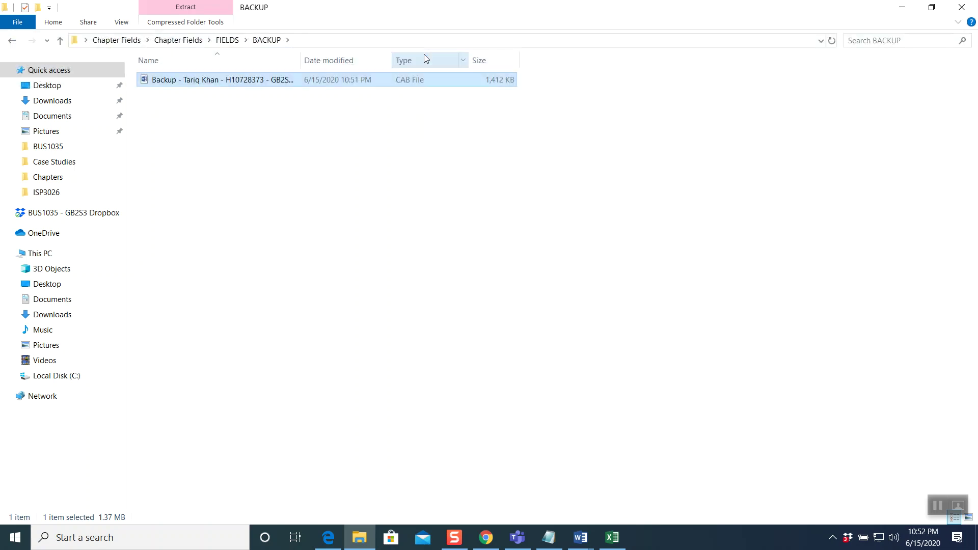
pyautogui.rightClick(253, 81)
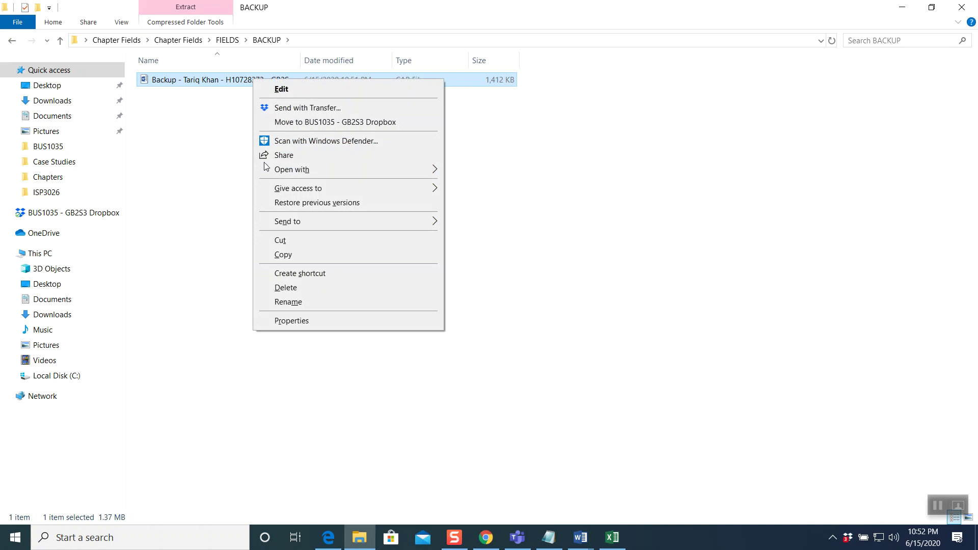
# Step: Rename the backup file's extension from CAB to docx and accept the extension-change warning
pyautogui.click(286, 302)
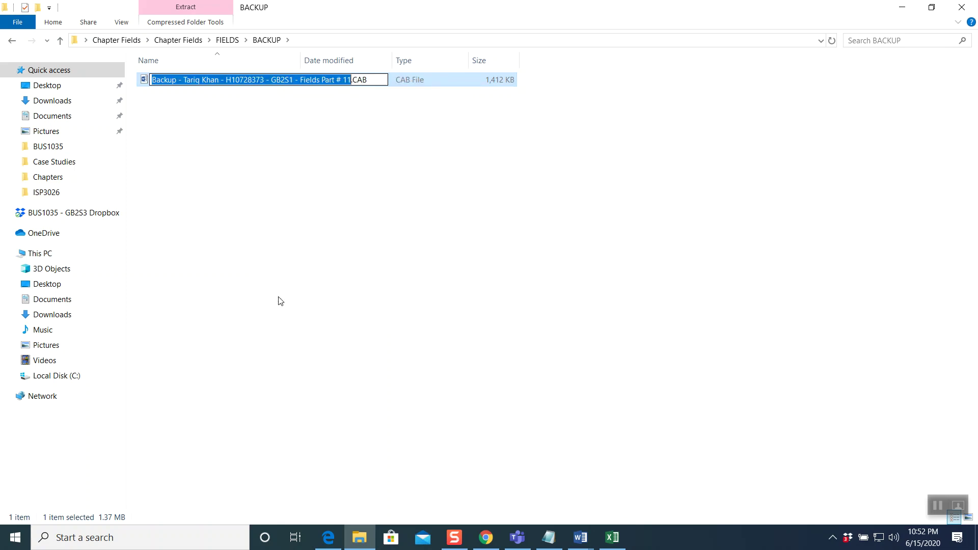
pyautogui.click(374, 79)
pyautogui.press('BackSpace')
pyautogui.press('BackSpace')
pyautogui.press('BackSpace')
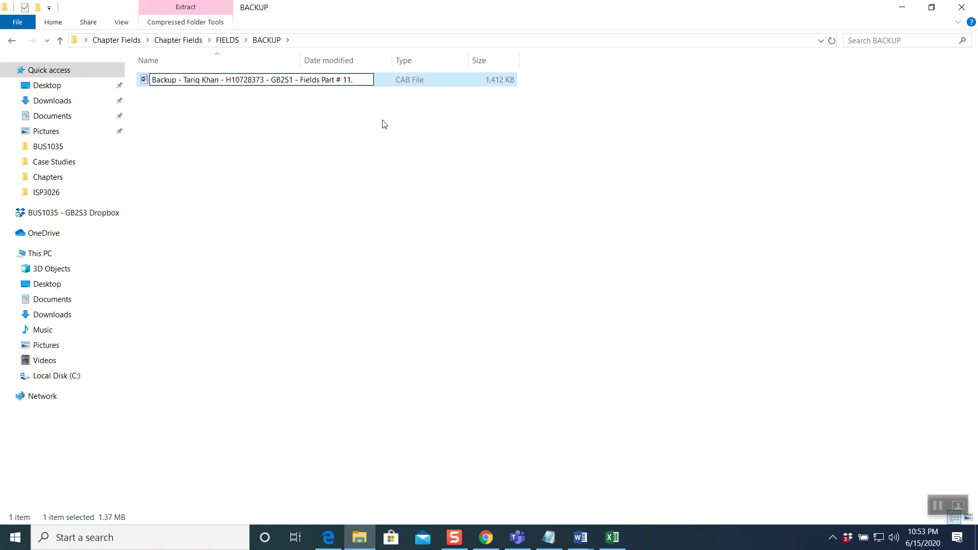
pyautogui.write('docs')
pyautogui.write('x')
pyautogui.click(367, 91)
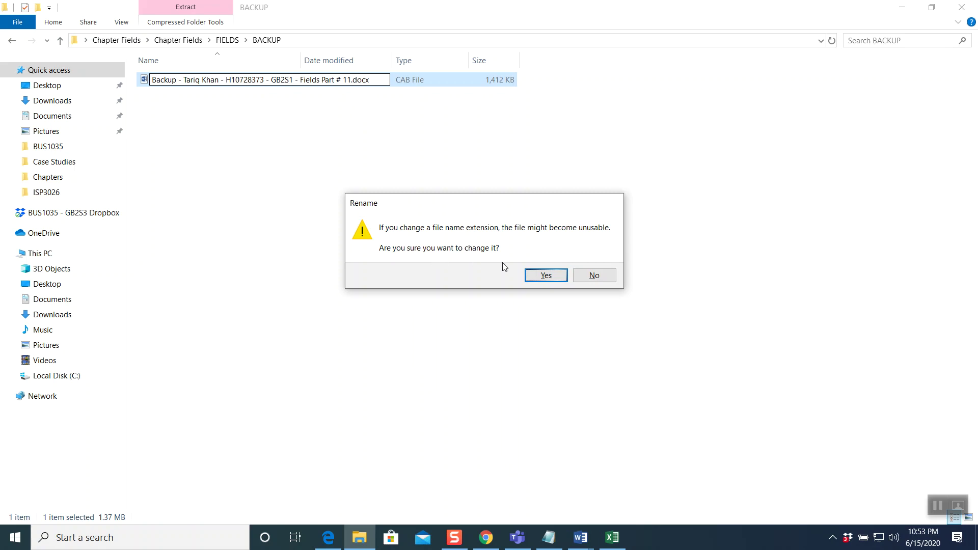
pyautogui.click(532, 276)
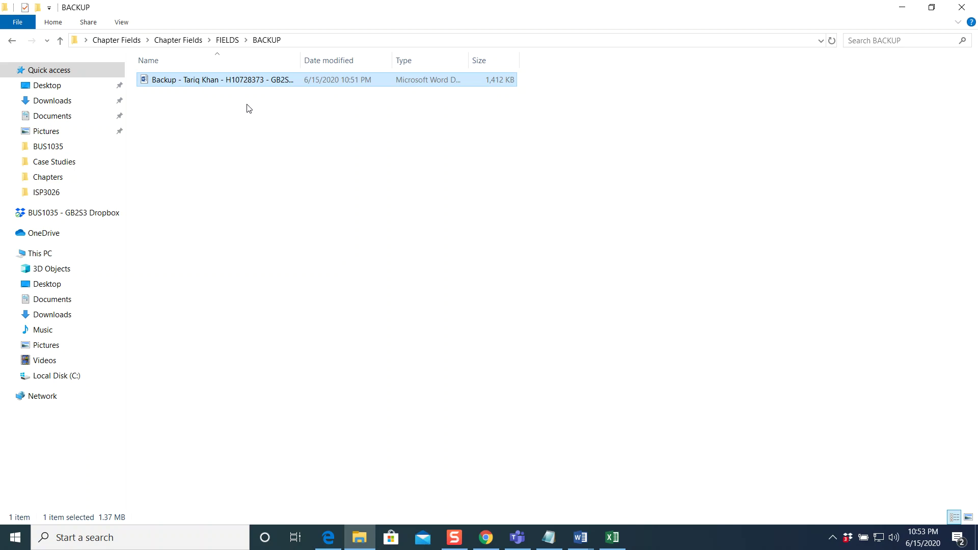
pyautogui.click(486, 537)
# Step: Open Gmail in a new tab and start a message with the subject 'Fields Part # 1'
pyautogui.click(477, 12)
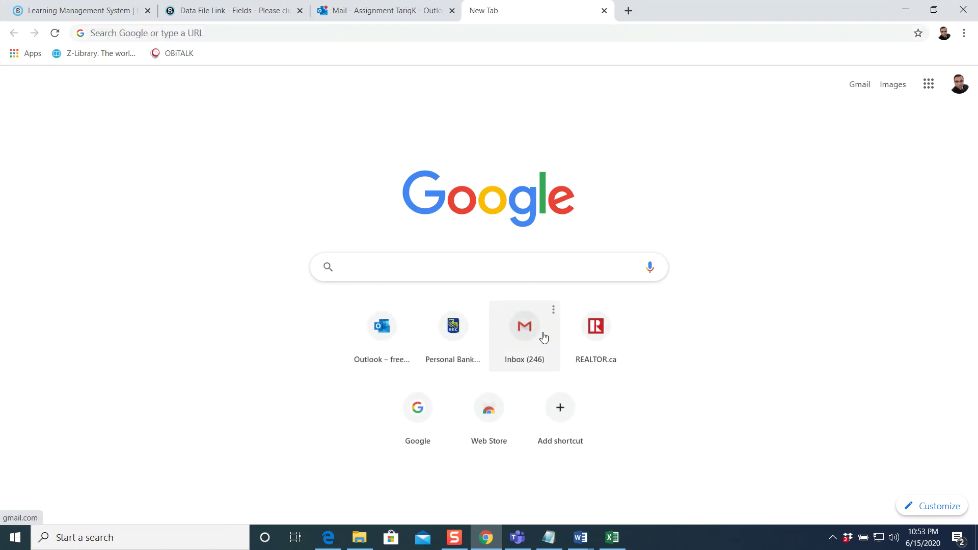
pyautogui.click(544, 337)
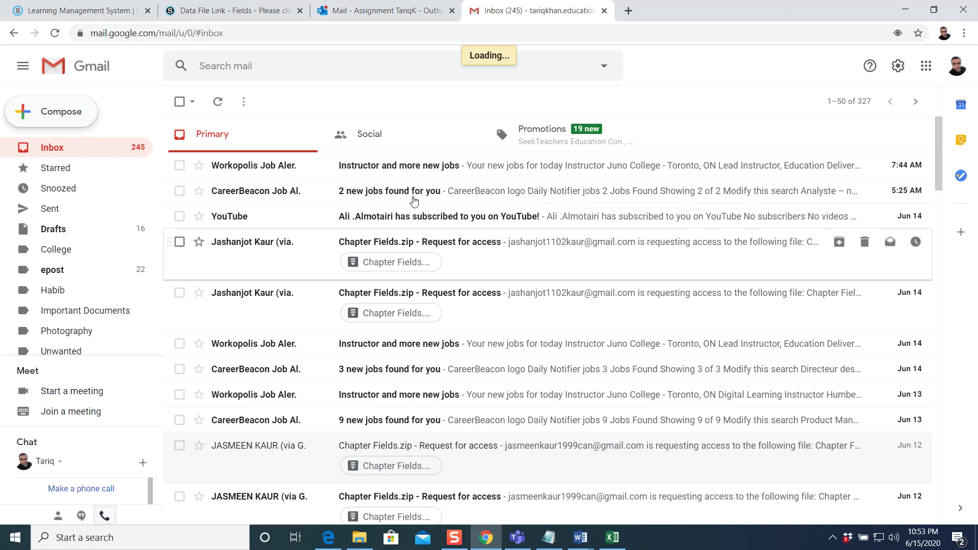
pyautogui.click(76, 113)
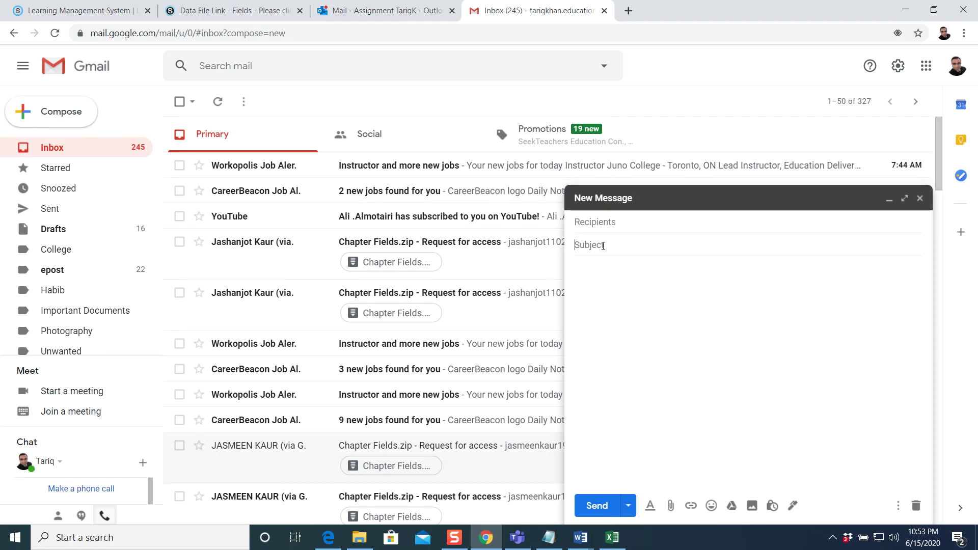
pyautogui.write('Fie')
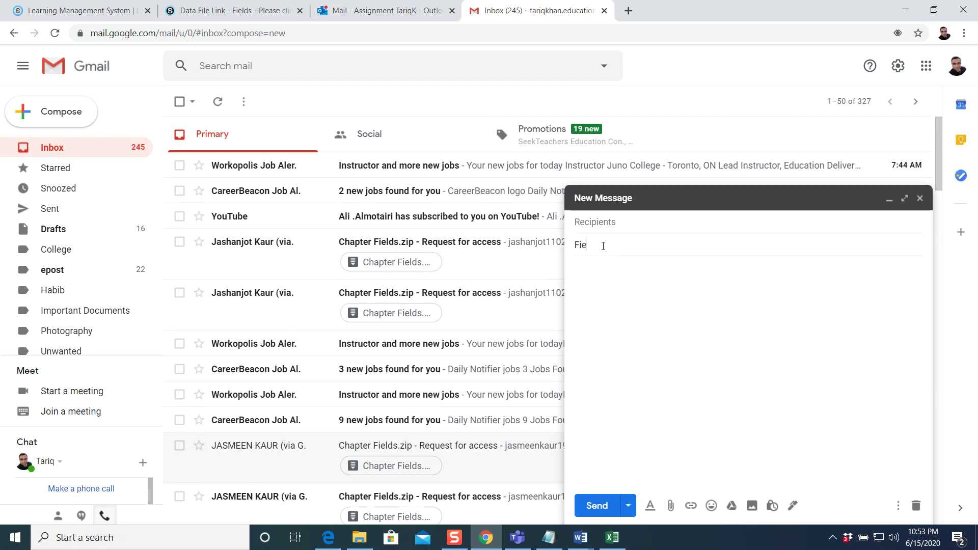
pyautogui.write('lds Part # 1')
# Step: Attach the backup .docx file from Chapter Fields > Chapter Fields > FIELDS > BACKUP
pyautogui.click(671, 506)
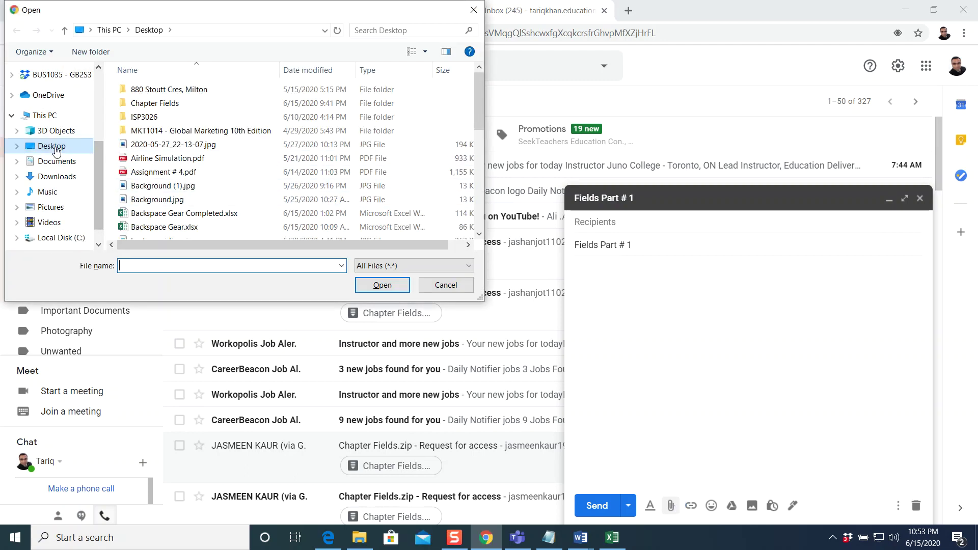
pyautogui.doubleClick(155, 107)
pyautogui.doubleClick(152, 90)
pyautogui.doubleClick(154, 92)
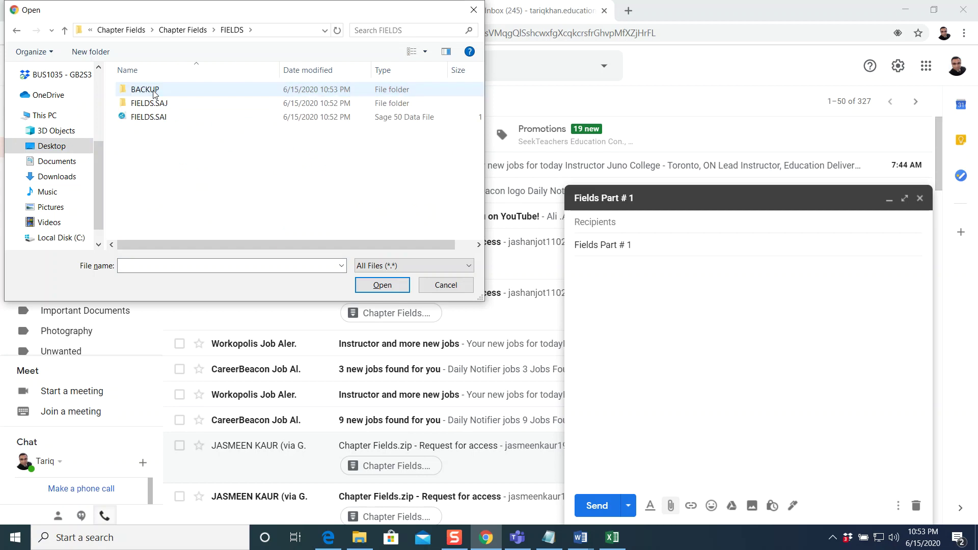
pyautogui.doubleClick(155, 90)
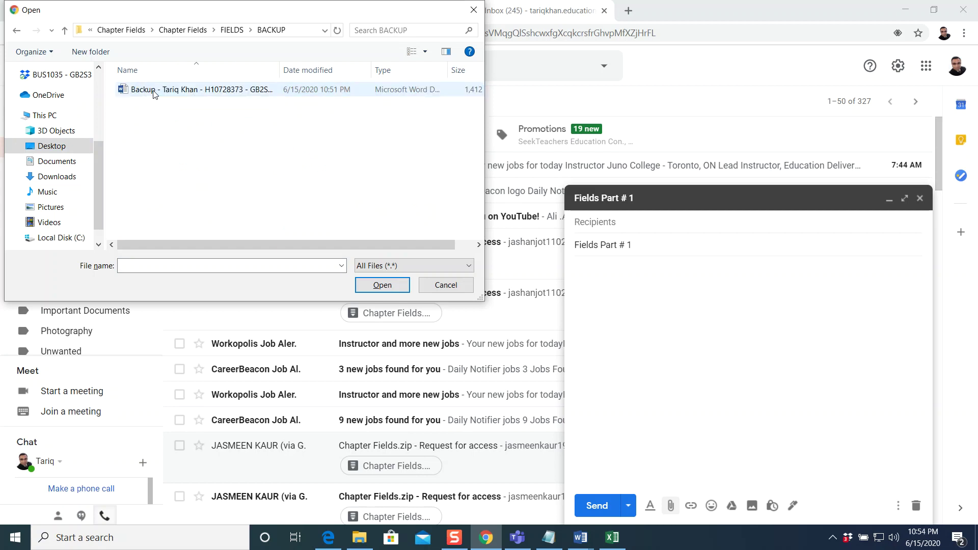
pyautogui.click(151, 93)
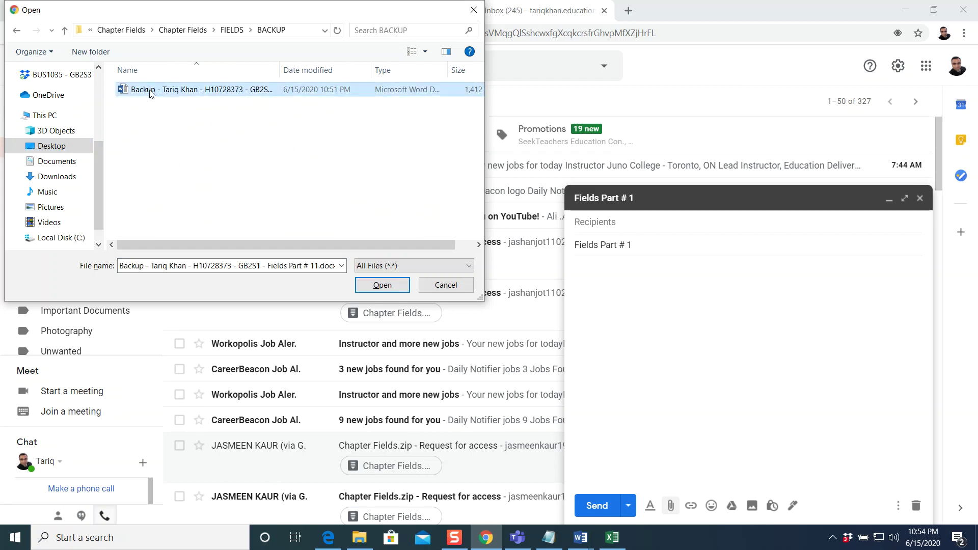
pyautogui.click(382, 285)
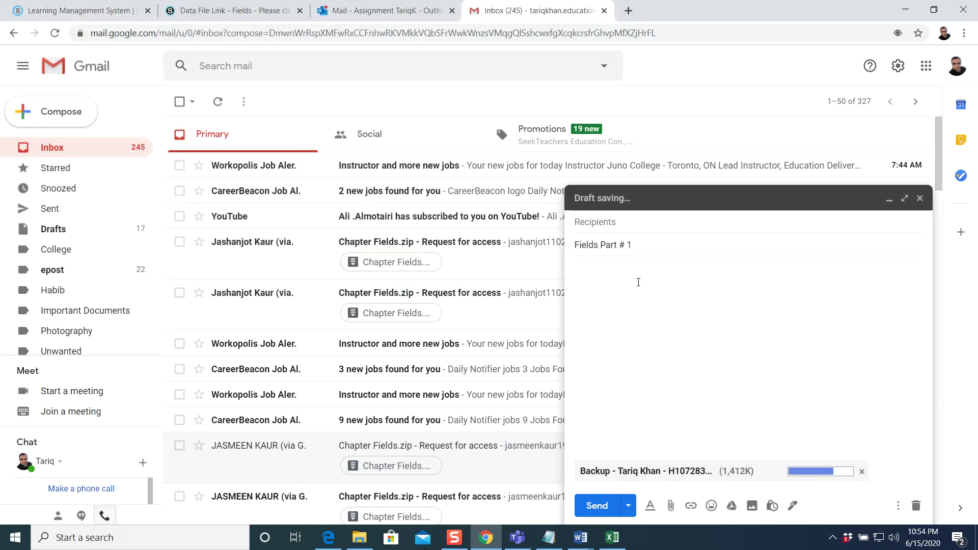
# Step: Type the student's name, ID, class GB2S1 and phone number into the message body
pyautogui.write('a,e')
pyautogui.write('Kh')
pyautogui.write('tudent ')
pyautogui.write('ID:')
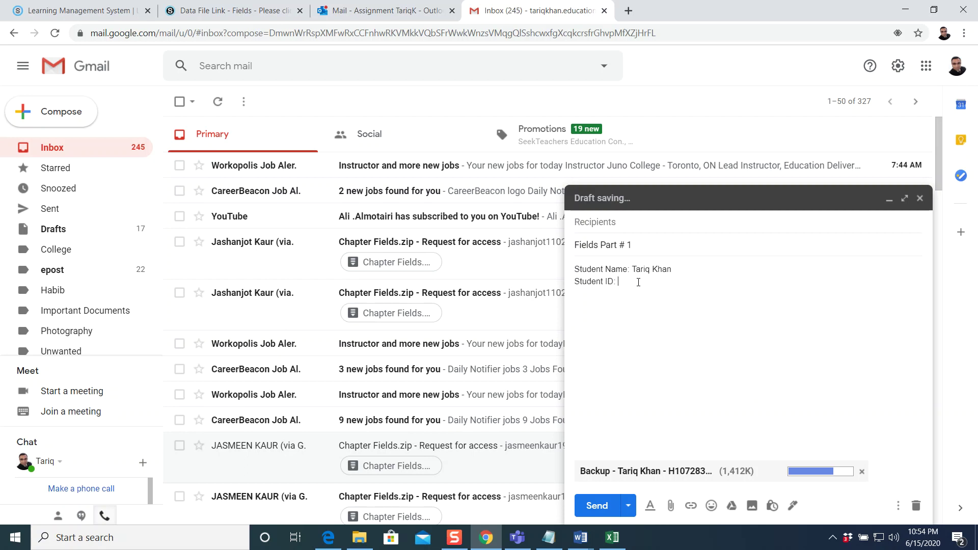
pyautogui.press('BackSpace')
pyautogui.press('BackSpace')
pyautogui.press('BackSpace')
pyautogui.press('BackSpace')
pyautogui.press('BackSpace')
pyautogui.press('BackSpace')
pyautogui.press('BackSpace')
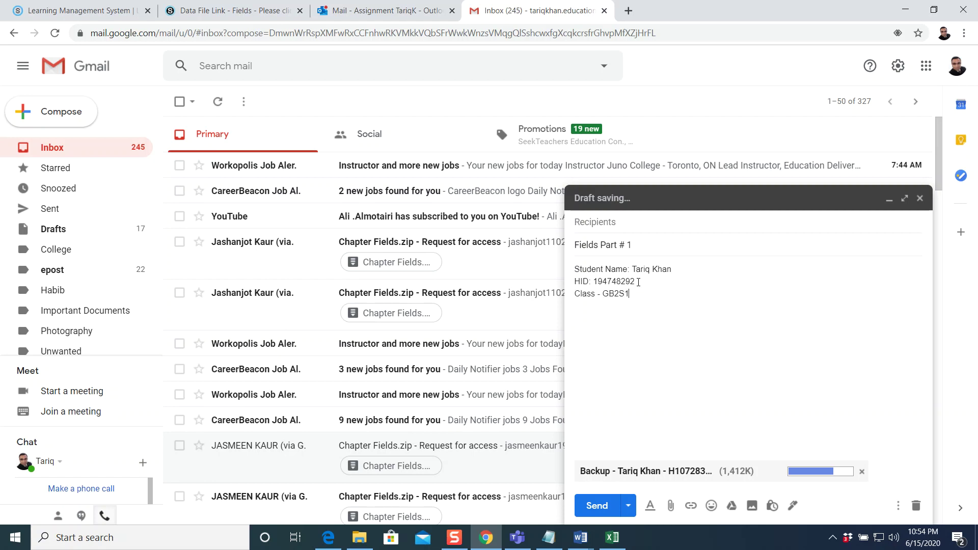
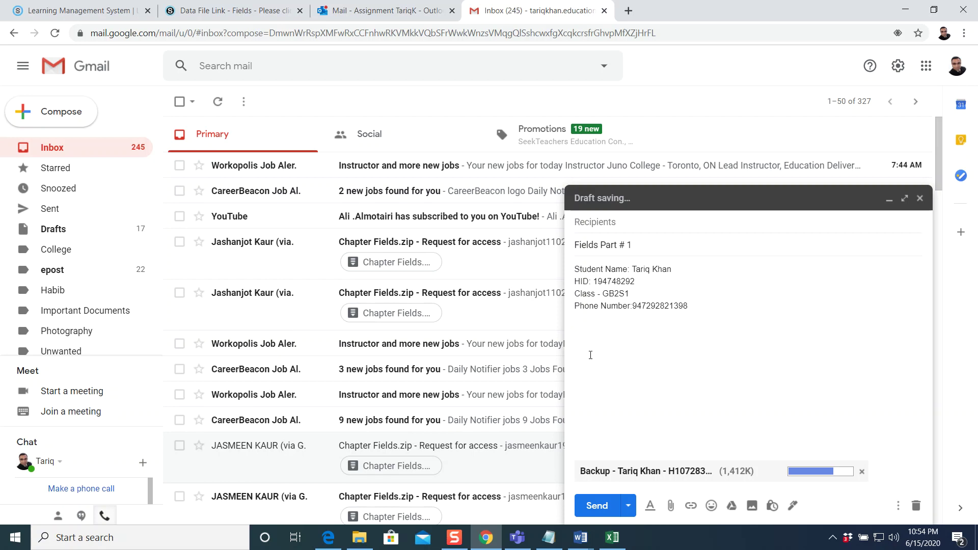
pyautogui.write('ID:')
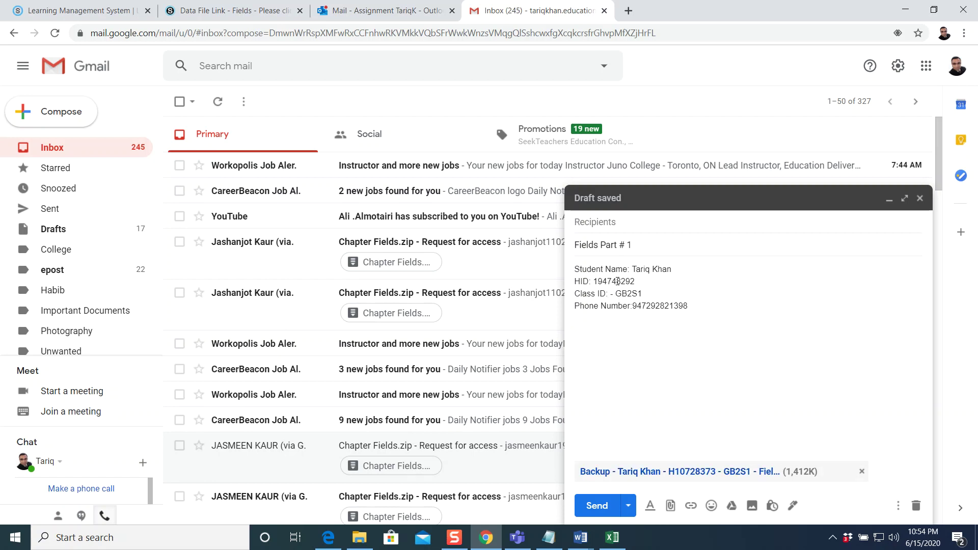
# Step: Address the email to the suggested assignment mailbox and send it
pyautogui.click(622, 223)
pyautogui.write('asd')
pyautogui.press('BackSpace')
pyautogui.write('s')
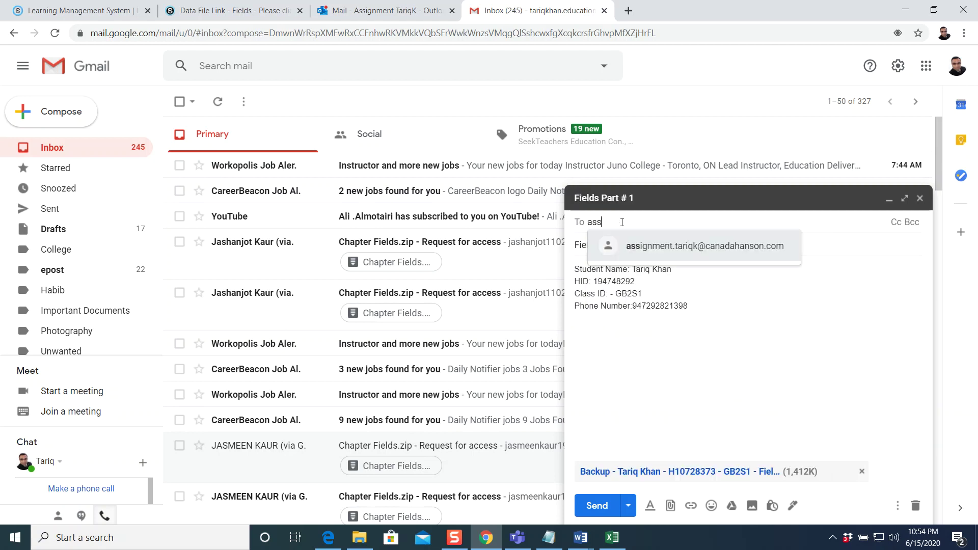
pyautogui.click(664, 244)
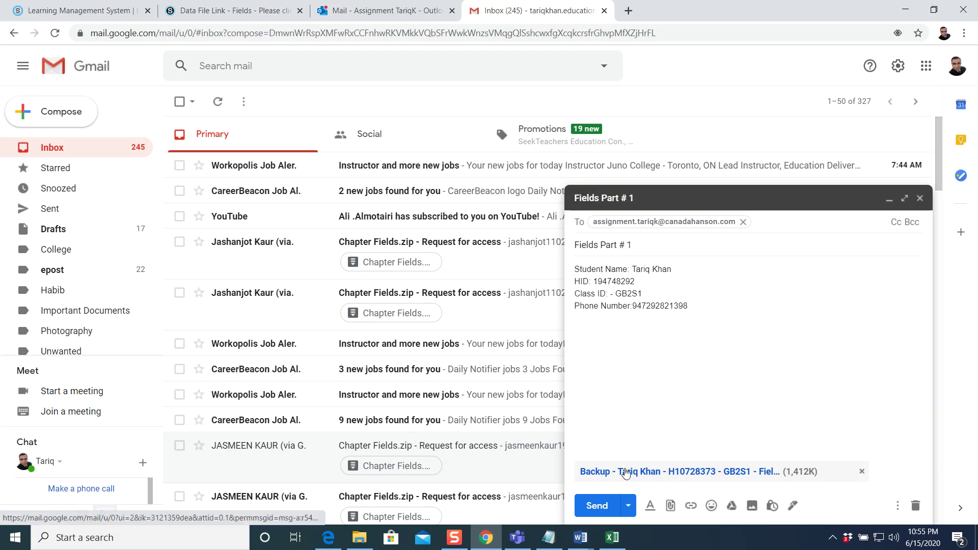
pyautogui.click(597, 505)
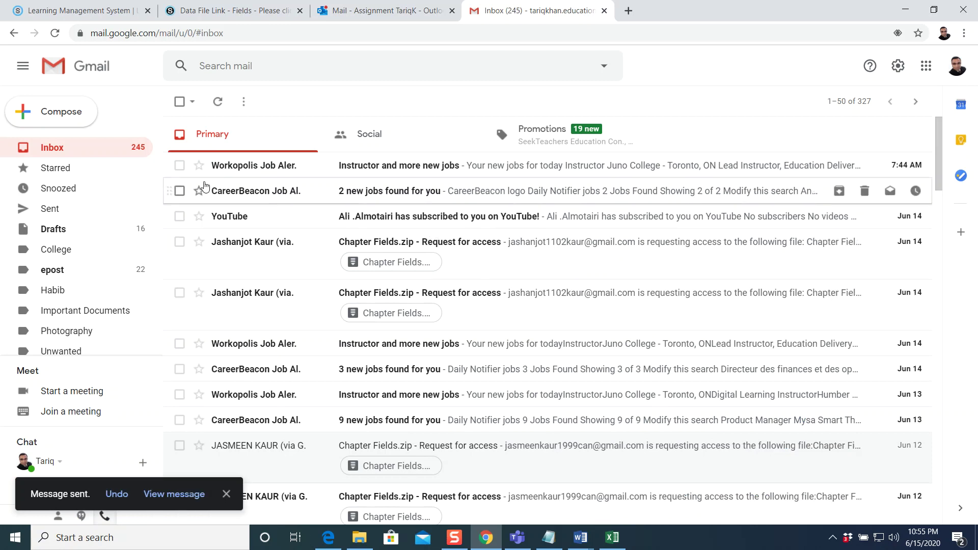
# Step: Refresh the Outlook inbox and open the received Fields Part # 1 email with its 1 MB backup attachment
pyautogui.click(372, 17)
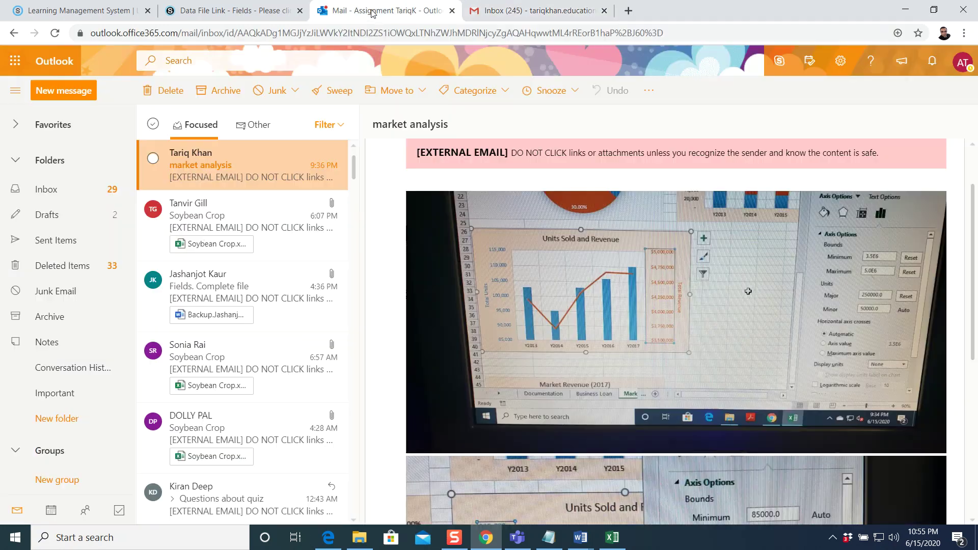
pyautogui.click(55, 33)
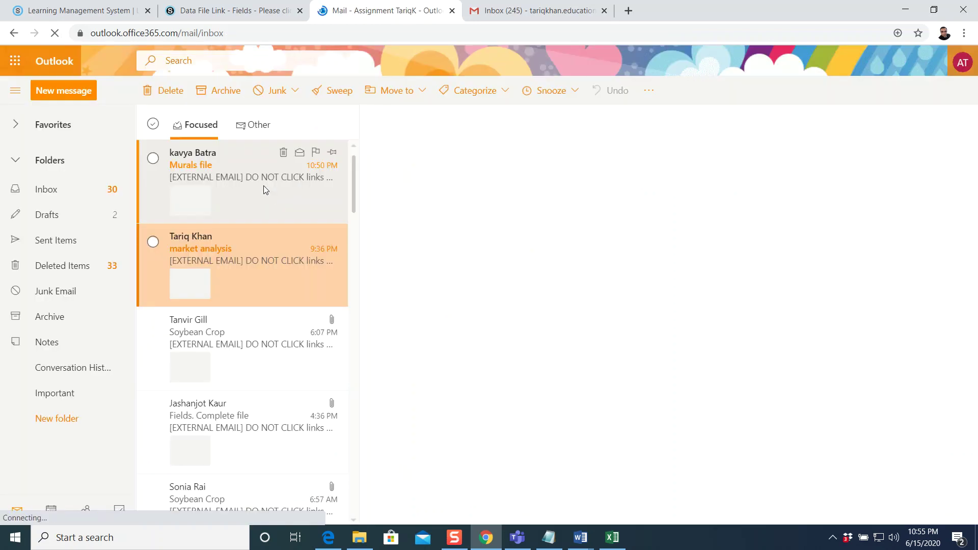
pyautogui.click(234, 174)
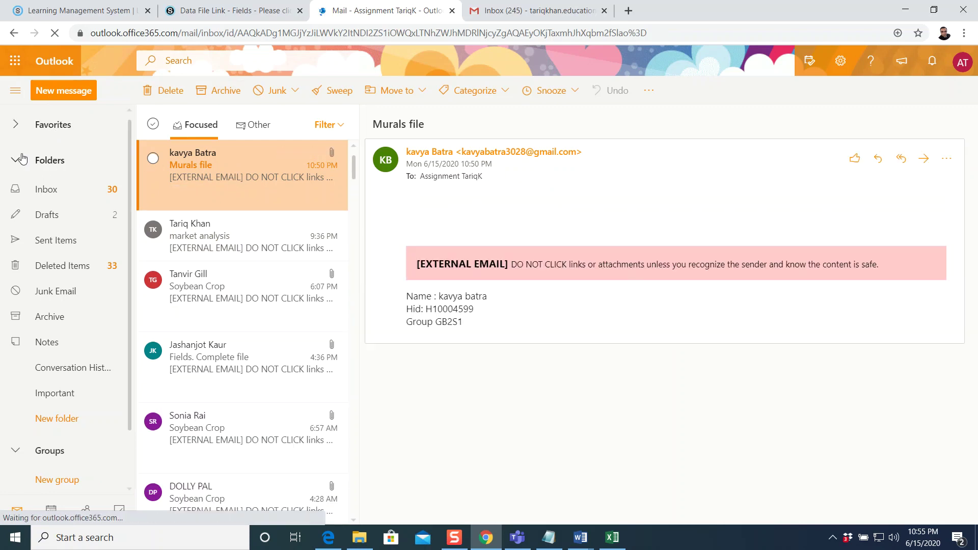
pyautogui.click(47, 190)
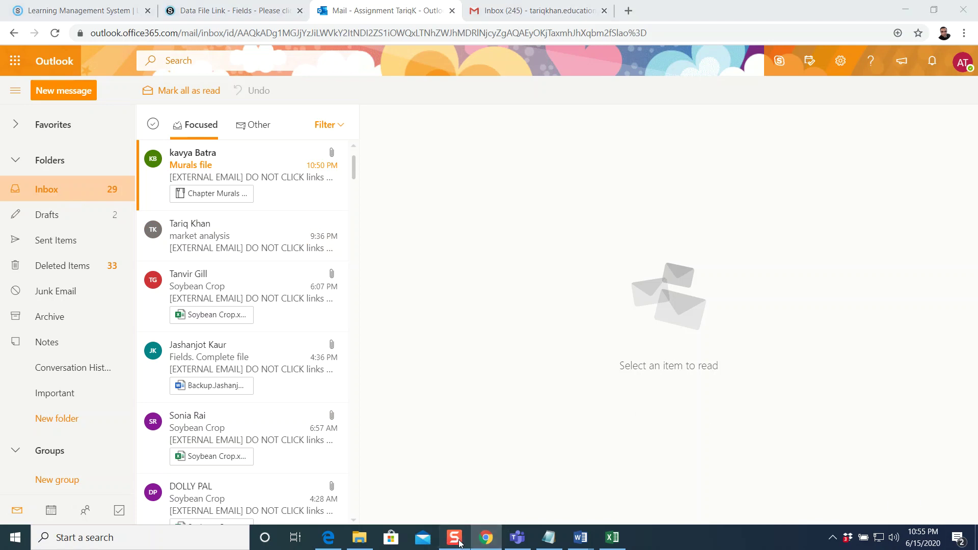
pyautogui.click(939, 505)
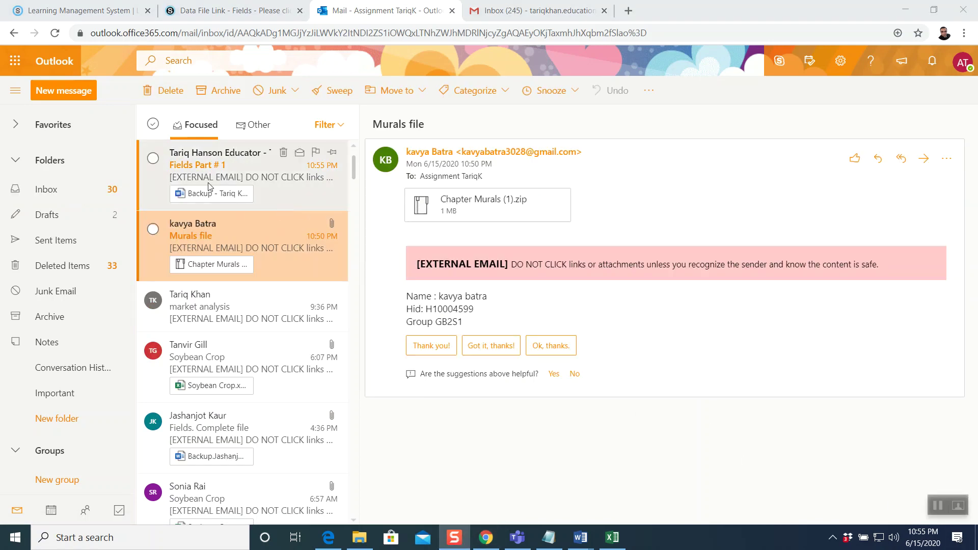
pyautogui.click(220, 168)
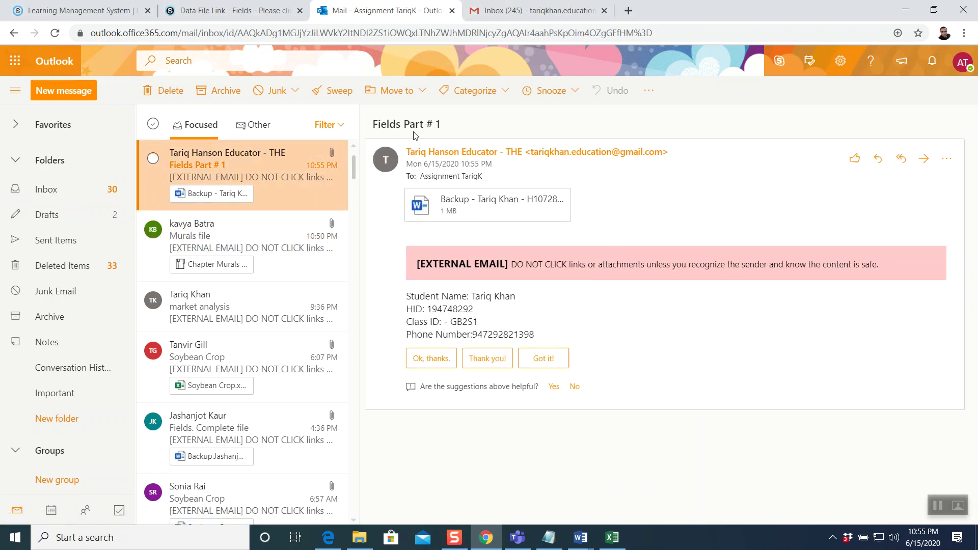
pyautogui.moveTo(493, 212)
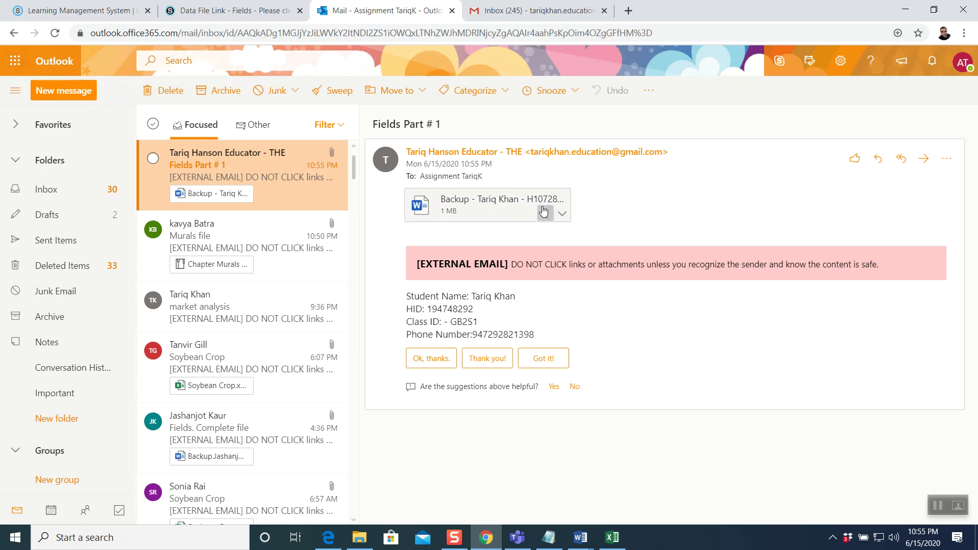